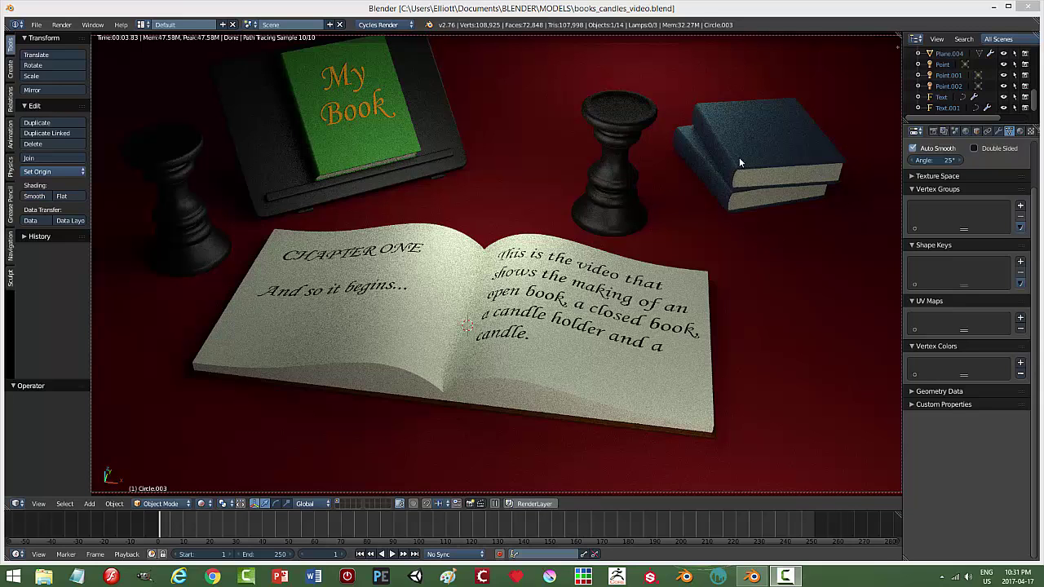
# Select the closed books and set their Auto Smooth angle to 25°.
pyautogui.rightClick(701, 291)
pyautogui.hotkey('shift', 'z')
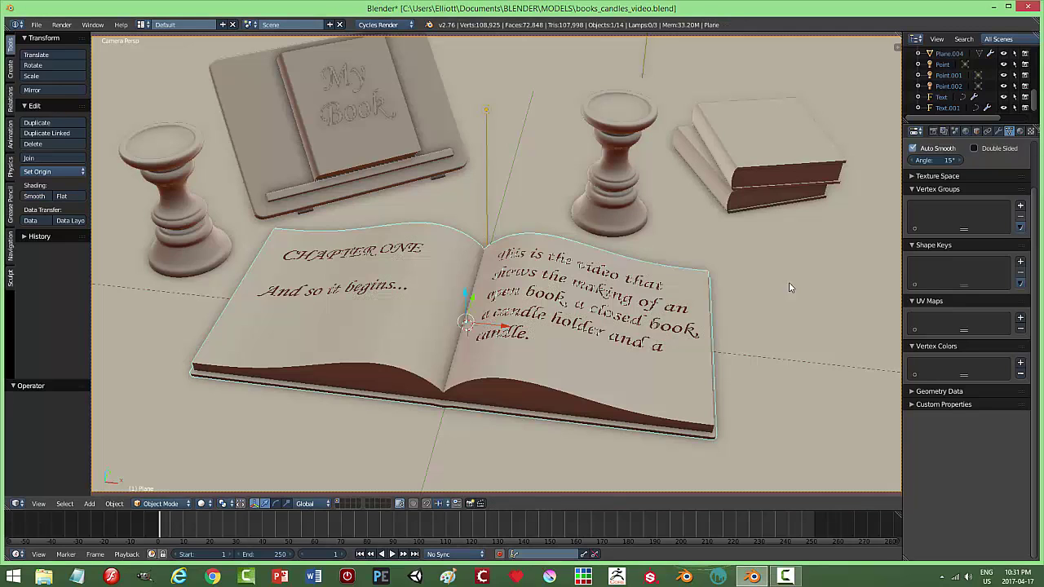
pyautogui.rightClick(728, 136)
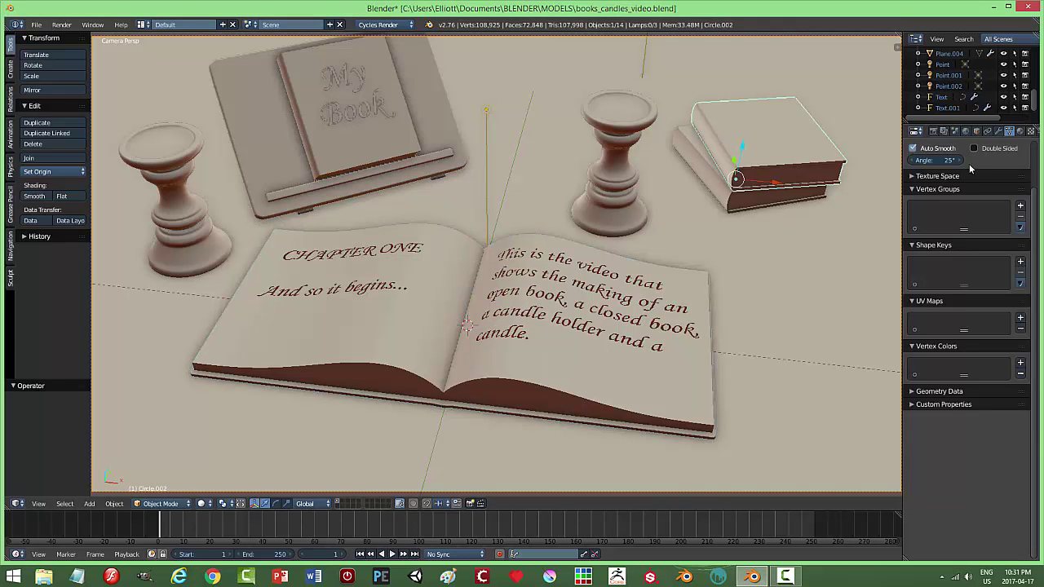
pyautogui.moveTo(945, 160); pyautogui.dragTo(938, 161)
pyautogui.click(946, 160)
pyautogui.press('Return')
# Compare the rendered preview with Auto Smooth off and on, keep it on, and return to solid shading.
pyautogui.click(912, 148)
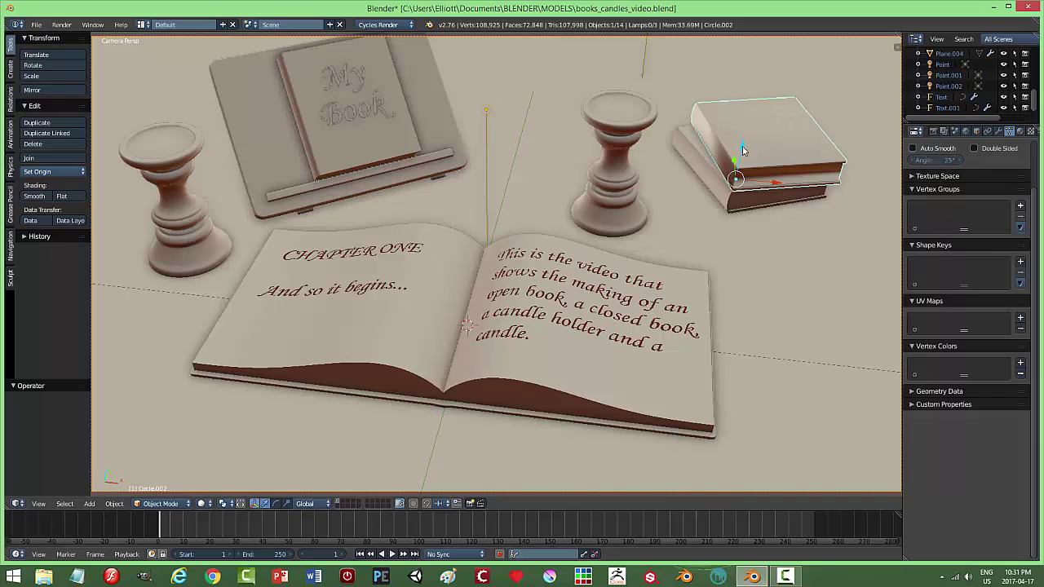
pyautogui.hotkey('shift', 'z')
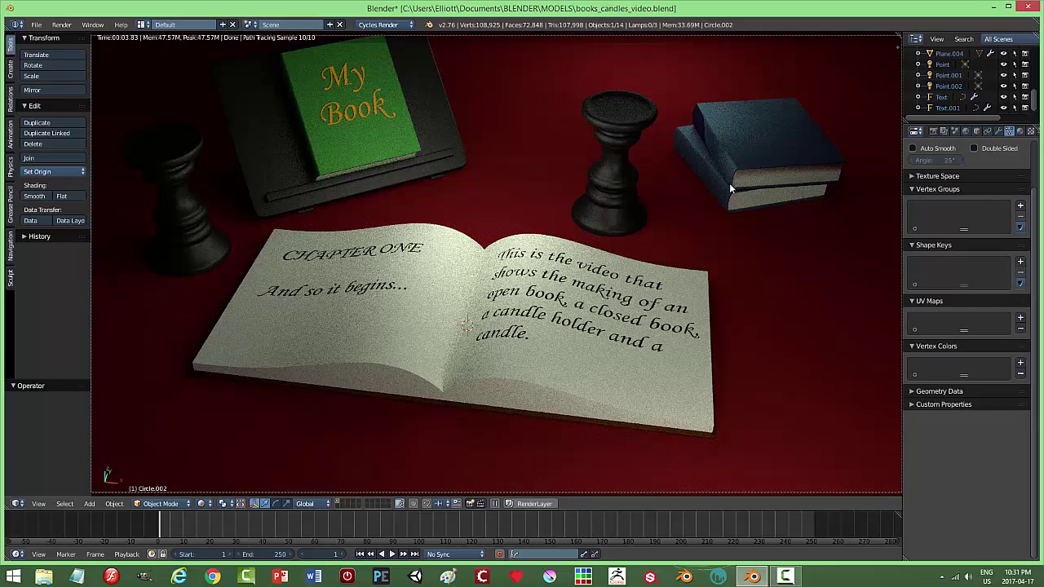
pyautogui.click(912, 148)
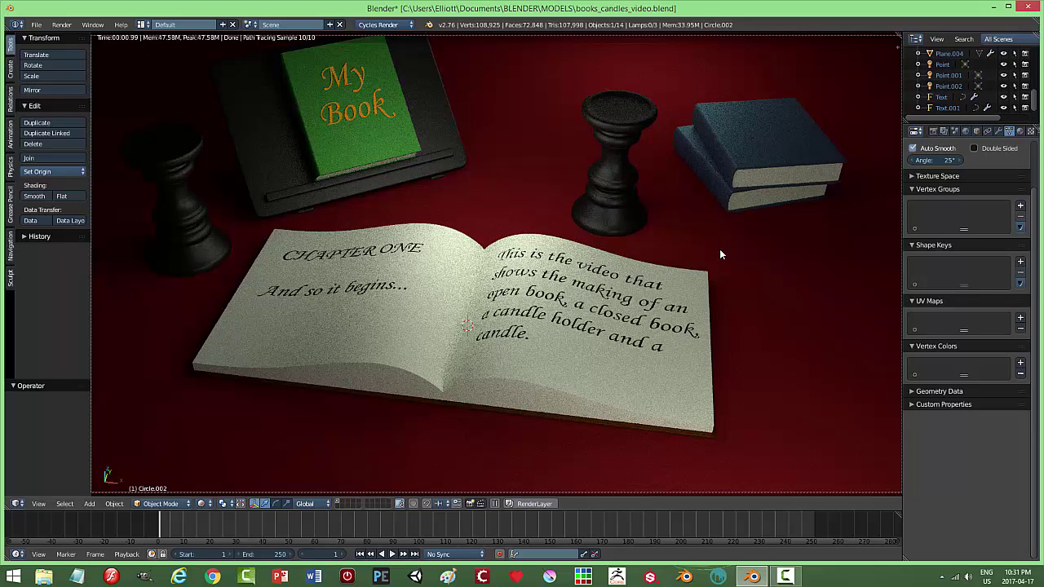
pyautogui.hotkey('shift', 'z')
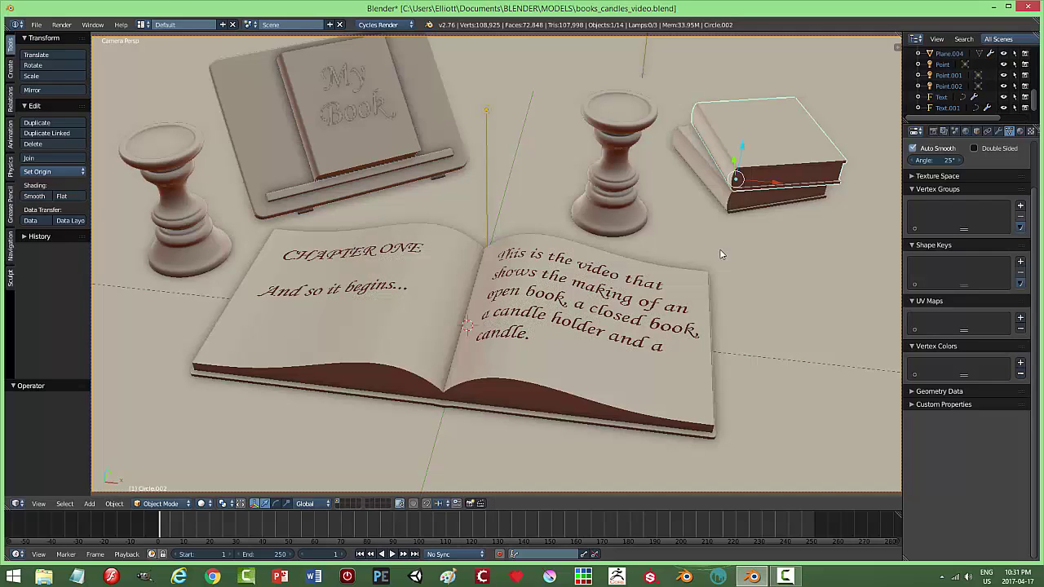
# Save the file, overwriting the existing copy.
pyautogui.press('KP_5')
pyautogui.hotkey('ctrl', 's')
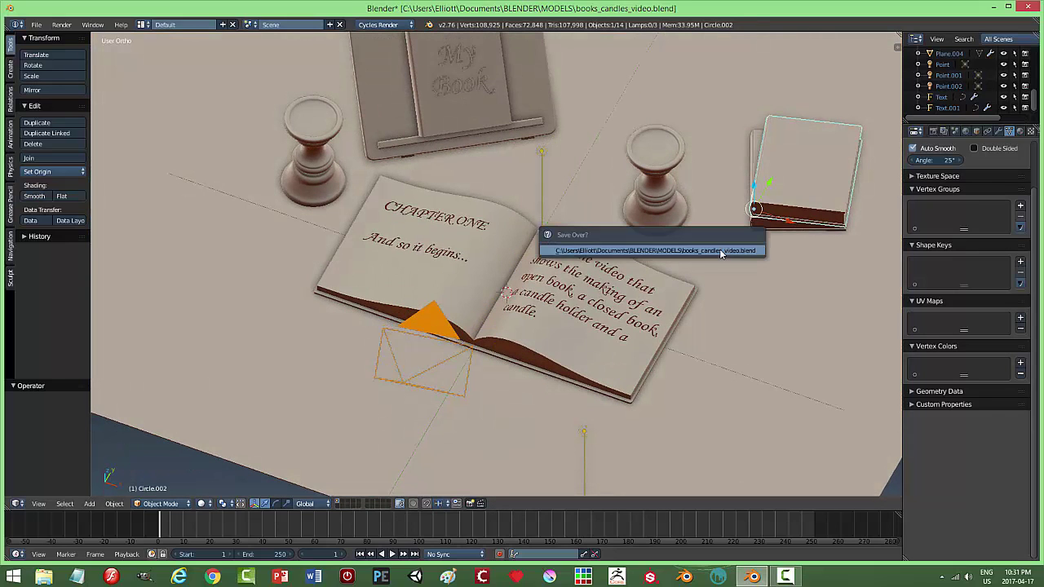
pyautogui.click(721, 254)
# Snap the 3D cursor to the top of the candle holder.
pyautogui.rightClick(664, 171)
pyautogui.press('Tab')
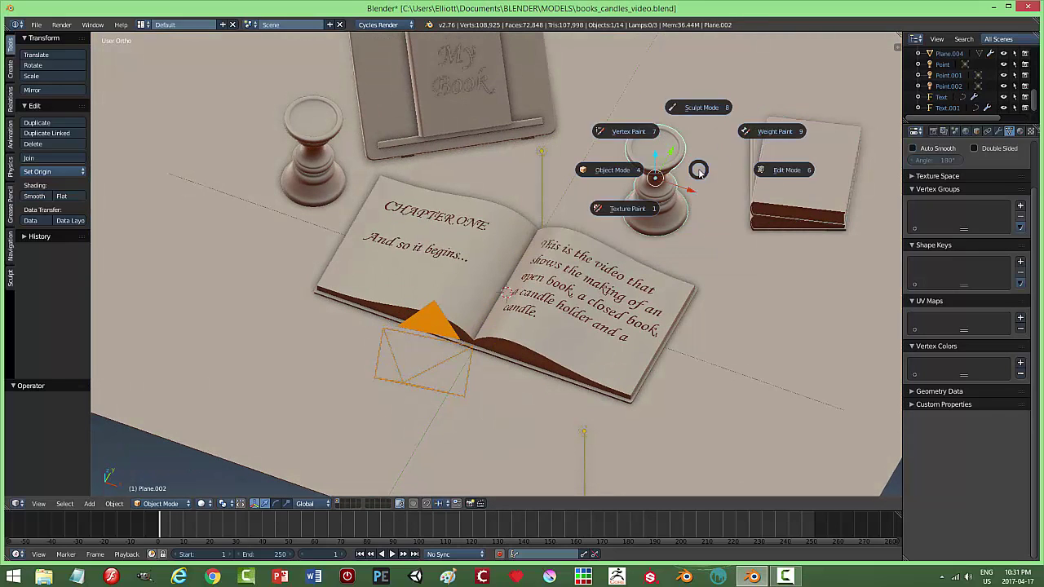
pyautogui.click(769, 169)
pyautogui.scroll(3, 793, 130)
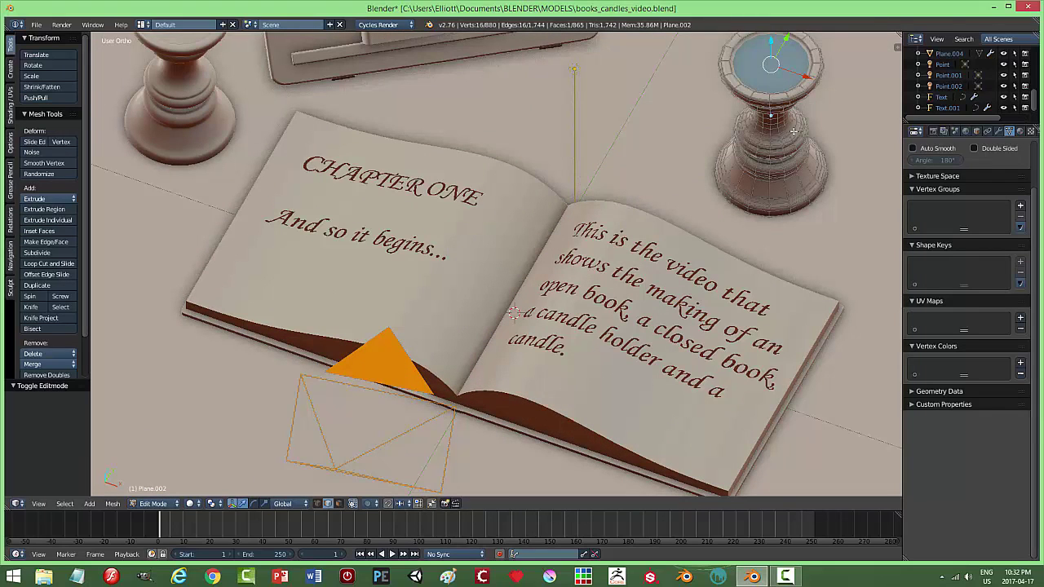
pyautogui.hotkey('shift', 's')
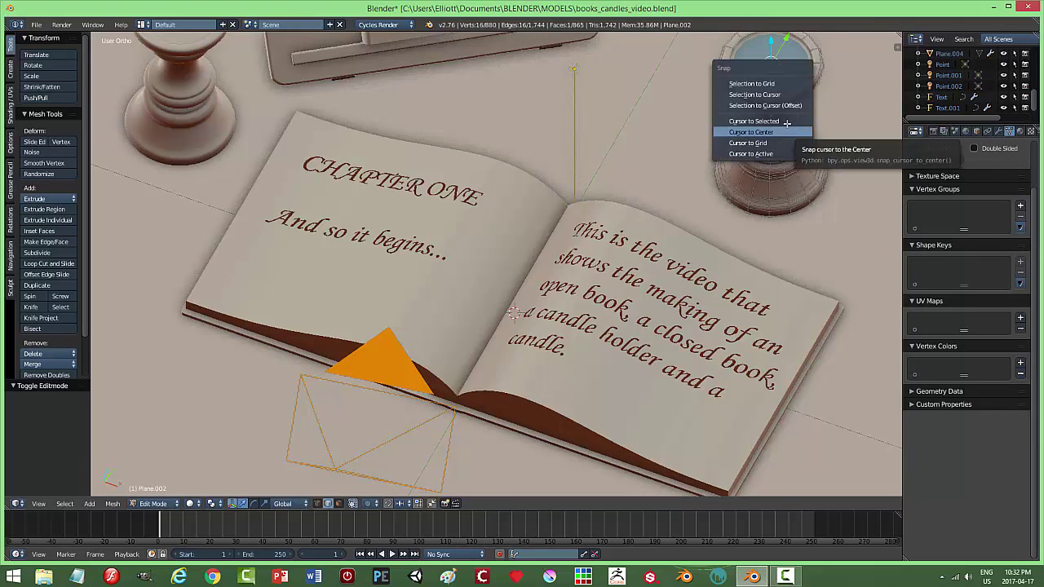
pyautogui.click(795, 133)
pyautogui.press('Tab')
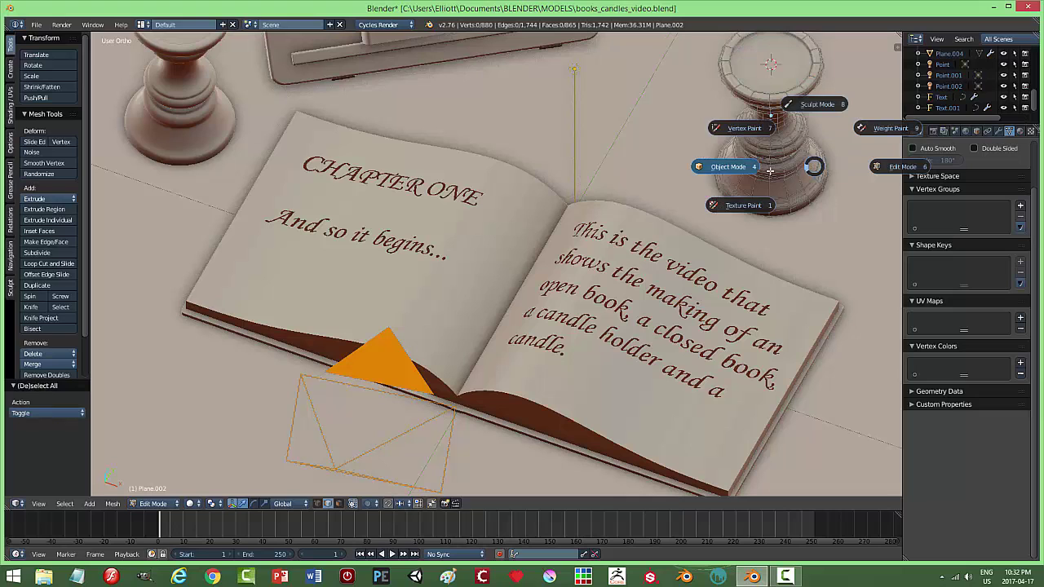
pyautogui.click(796, 174)
# Add a cylinder with Cap Fill set to Nothing and move it to a separate layer.
pyautogui.scroll(-4, 795, 170)
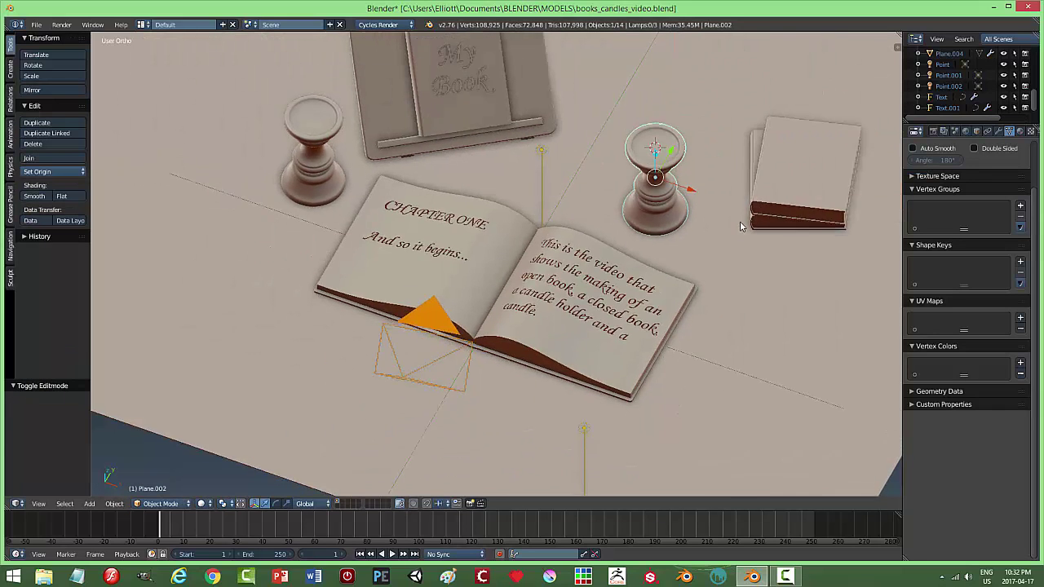
pyautogui.moveTo(741, 224); pyautogui.dragTo(748, 217, button='middle')
pyautogui.hotkey('shift', 'a')
pyautogui.moveTo(753, 216)
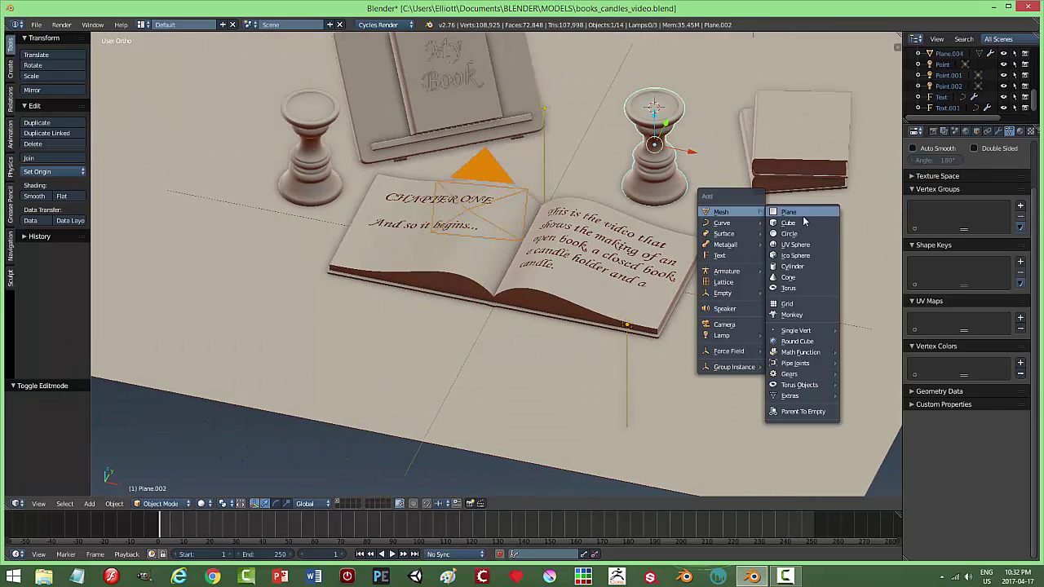
pyautogui.click(801, 268)
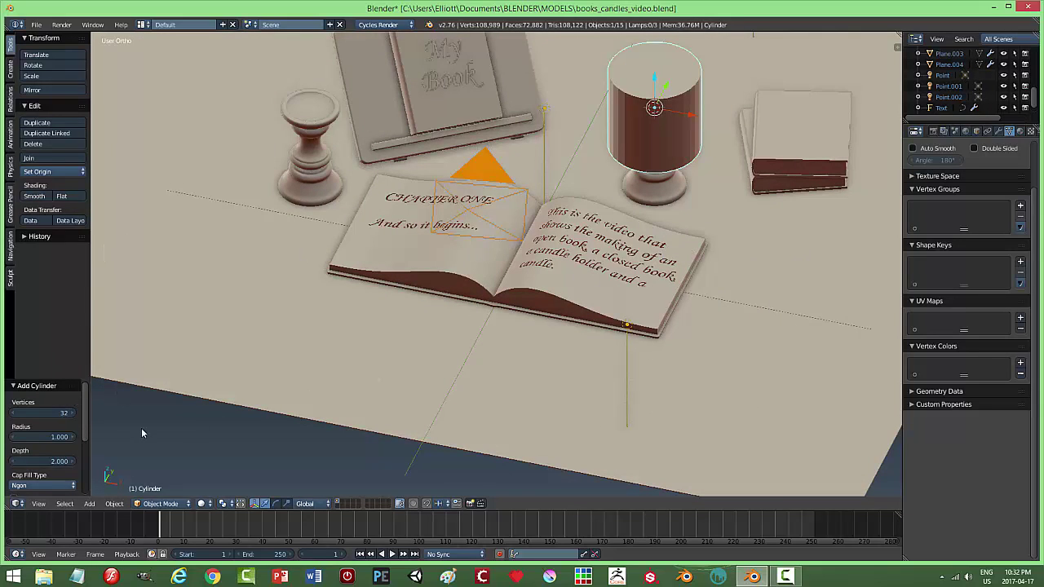
pyautogui.click(74, 486)
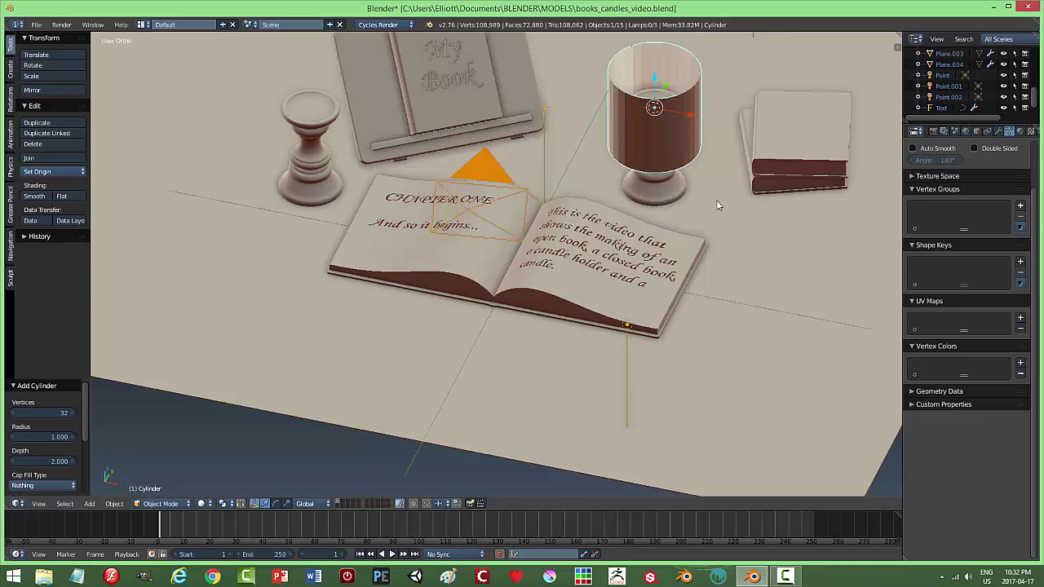
pyautogui.press('z')
pyautogui.press('m')
pyautogui.click(809, 167)
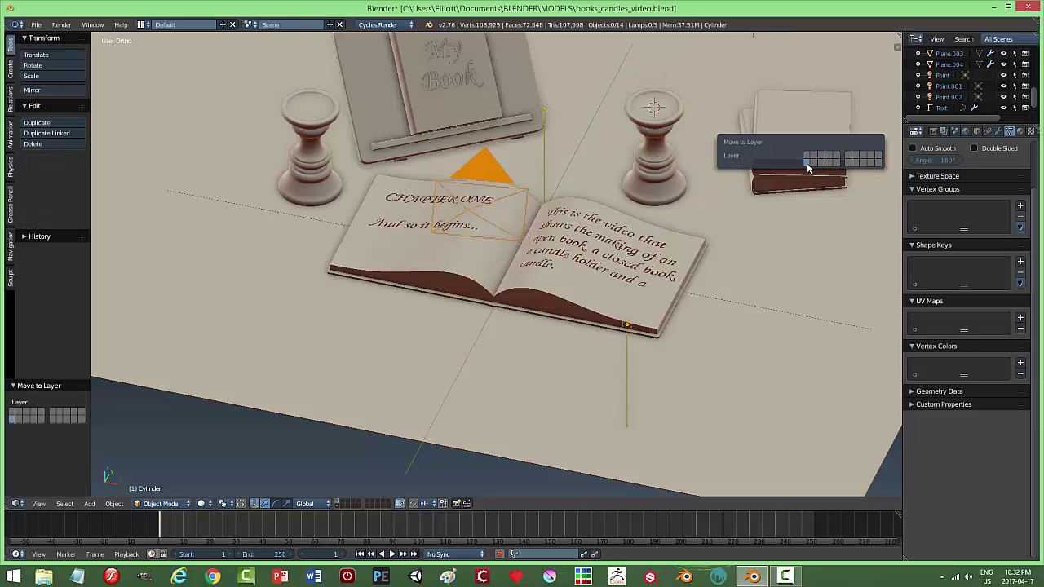
# Show only the cylinder's layer and scale the cylinder to 0.833.
pyautogui.click(339, 505)
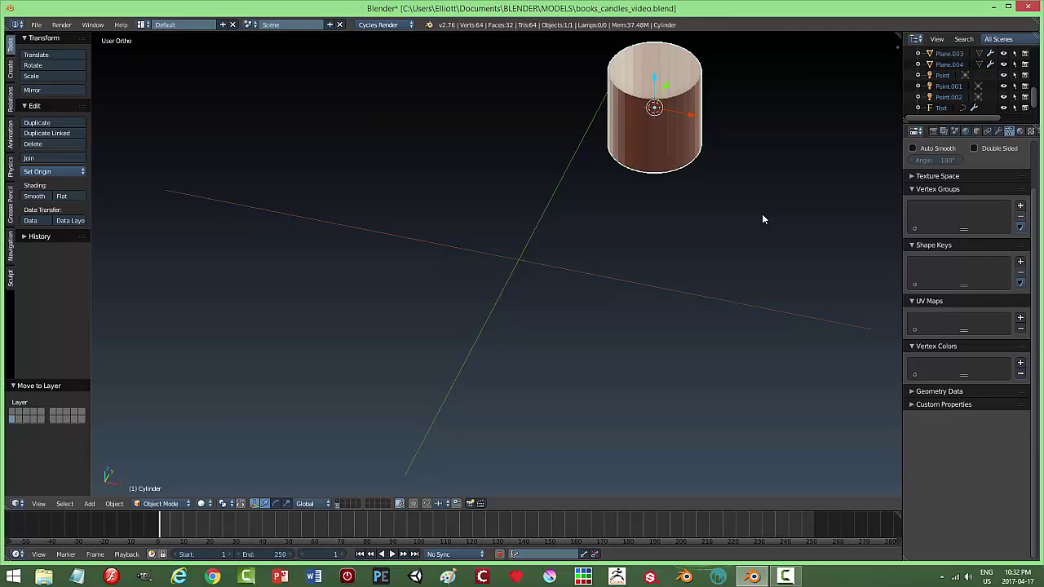
pyautogui.press('s')
pyautogui.click(734, 211)
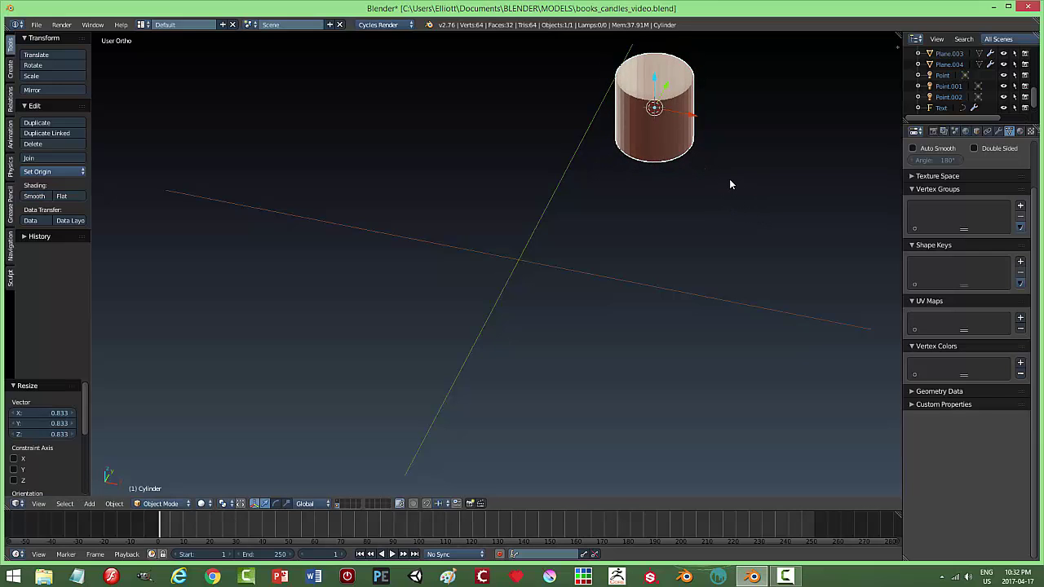
pyautogui.press('KP_Decimal')
pyautogui.hotkey('alt', 'z')
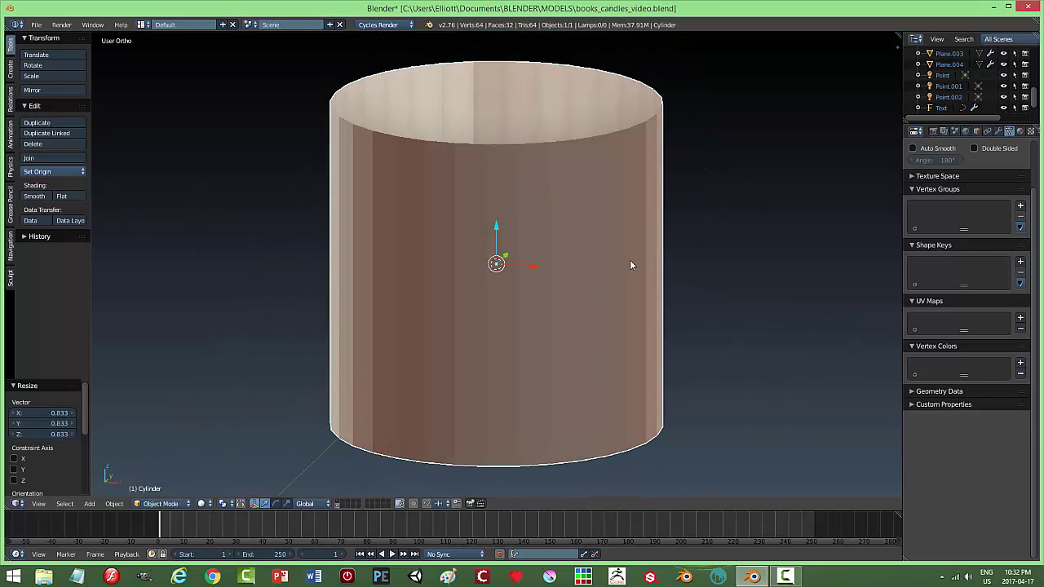
# In edge select mode, select the cylinder's bottom edge loop.
pyautogui.press('Tab')
pyautogui.click(643, 246)
pyautogui.press('KP_1')
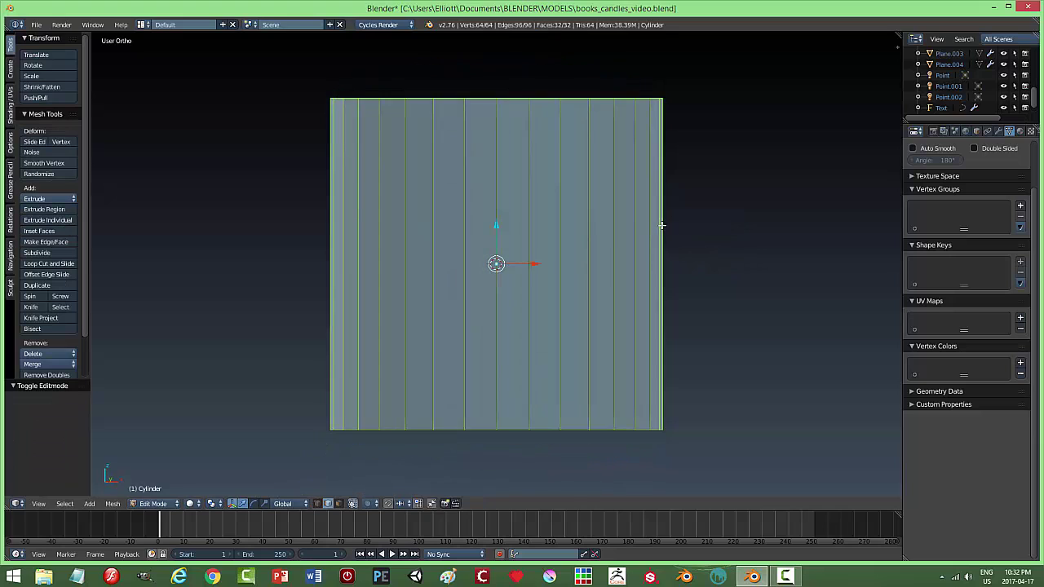
pyautogui.hotkey('ctrl', 'Tab')
pyautogui.click(669, 233)
pyautogui.rightClick(601, 430)
pyautogui.hotkey('alt', 'z')
pyautogui.keyDown('alt'); pyautogui.rightClick(576, 429); pyautogui.keyUp('alt')
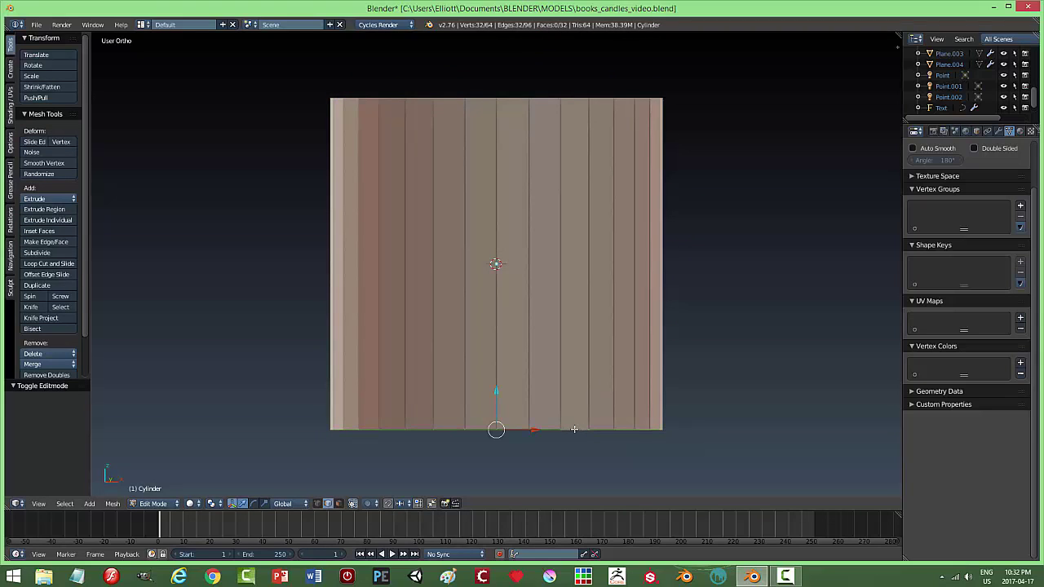
pyautogui.moveTo(694, 410); pyautogui.dragTo(706, 345, button='middle')
pyautogui.scroll(-3, 710, 331)
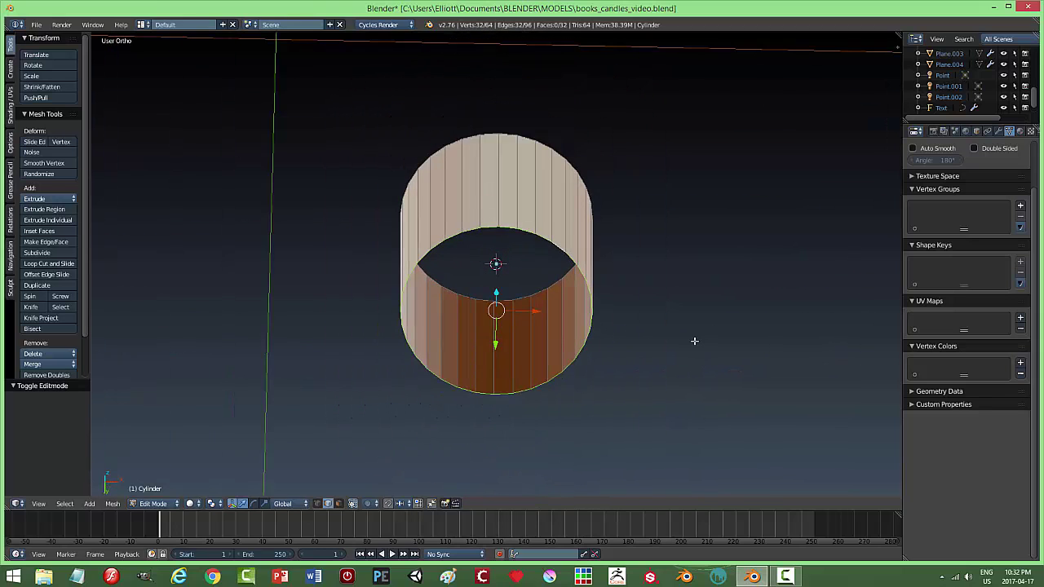
# Extrude the bottom loop inward twice, scaling the rings to 0.738 and 0.532.
pyautogui.press('e')
pyautogui.rightClick(699, 332)
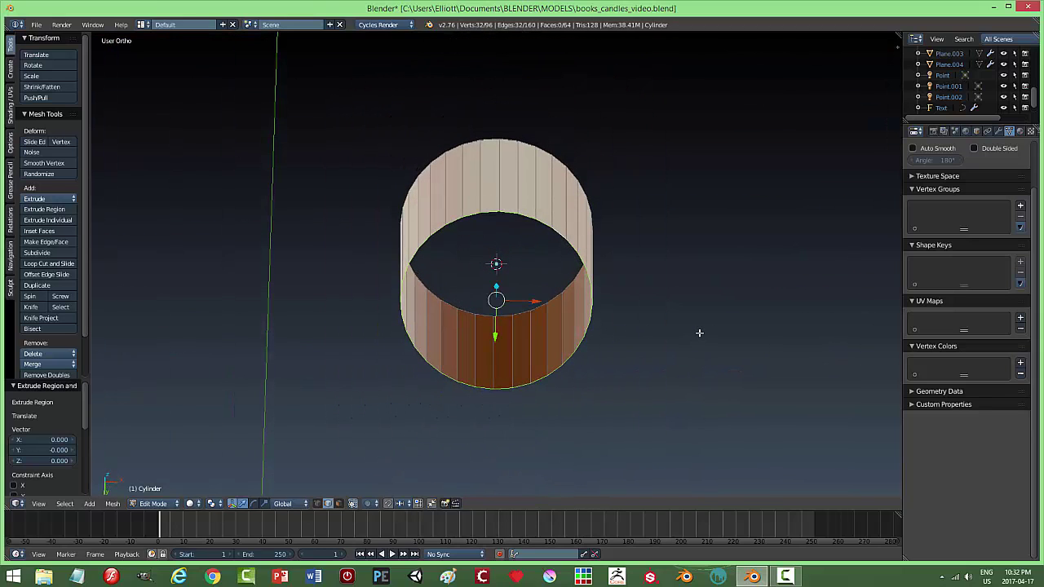
pyautogui.press('s')
pyautogui.click(645, 329)
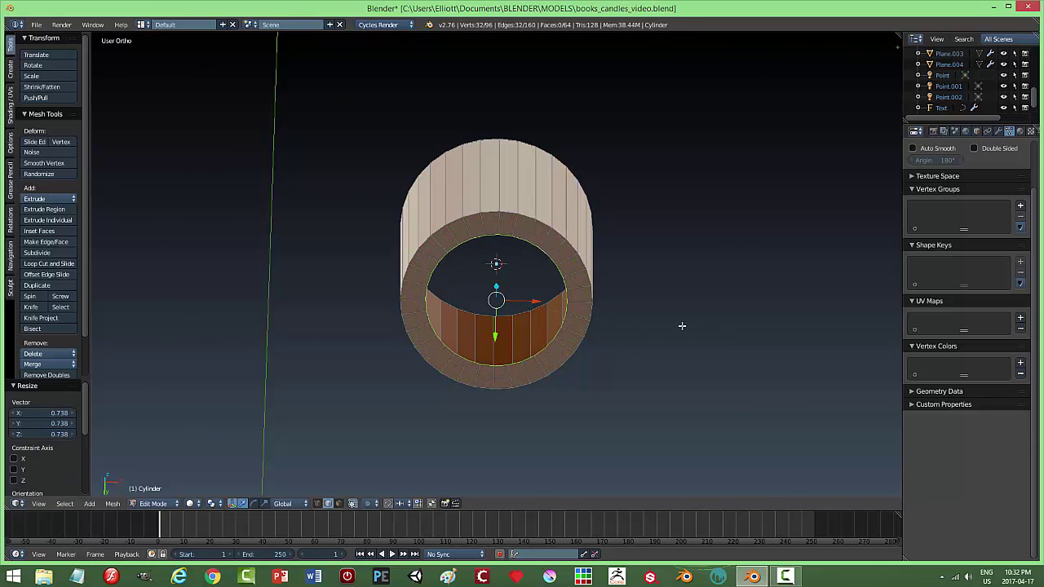
pyautogui.press('e')
pyautogui.rightClick(681, 326)
pyautogui.press('s')
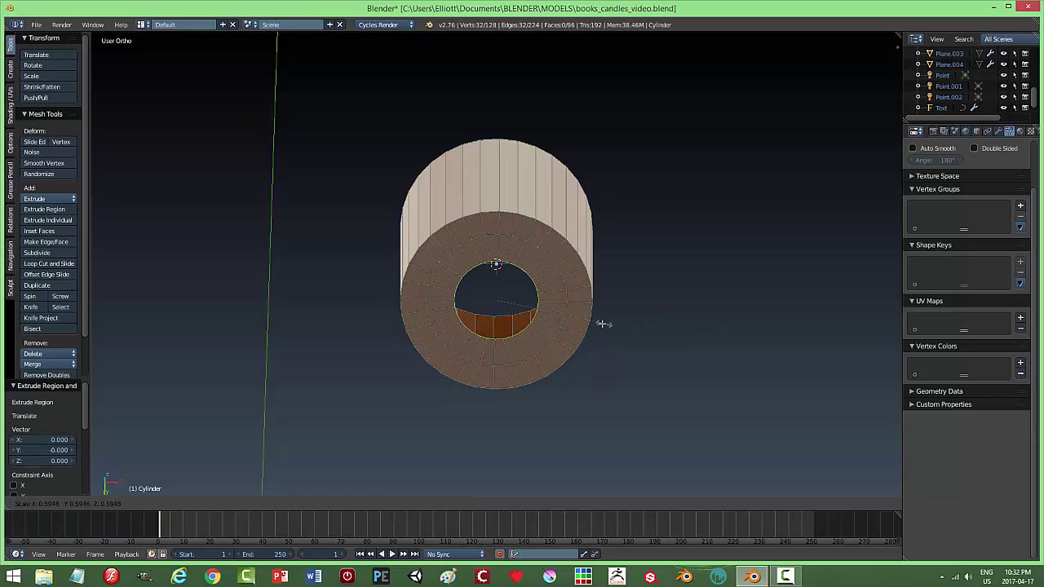
pyautogui.click(594, 324)
# Extrude the inner ring once more, merge it at center, and select the top rim loop.
pyautogui.press('e')
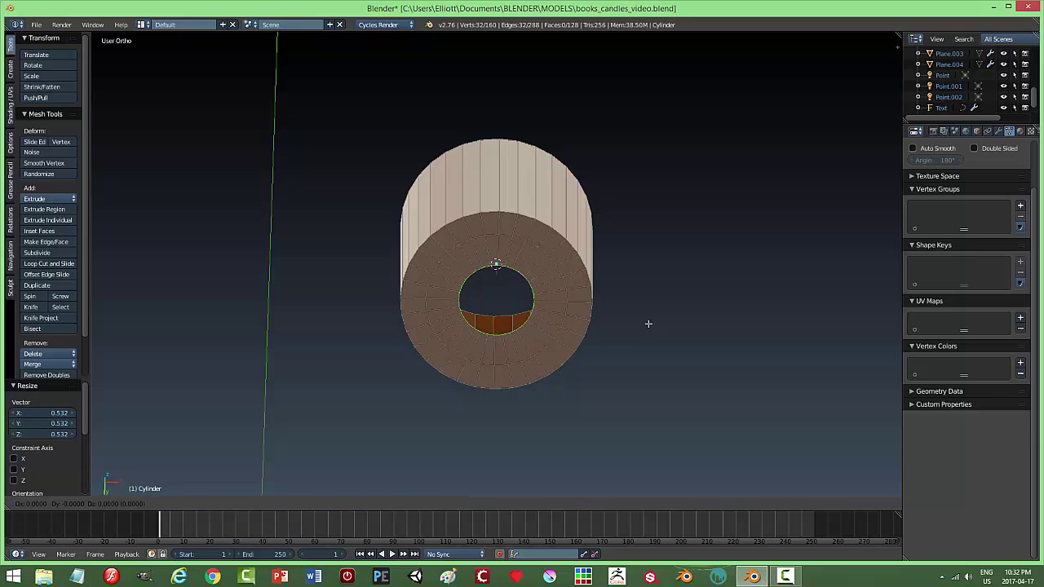
pyautogui.rightClick(648, 324)
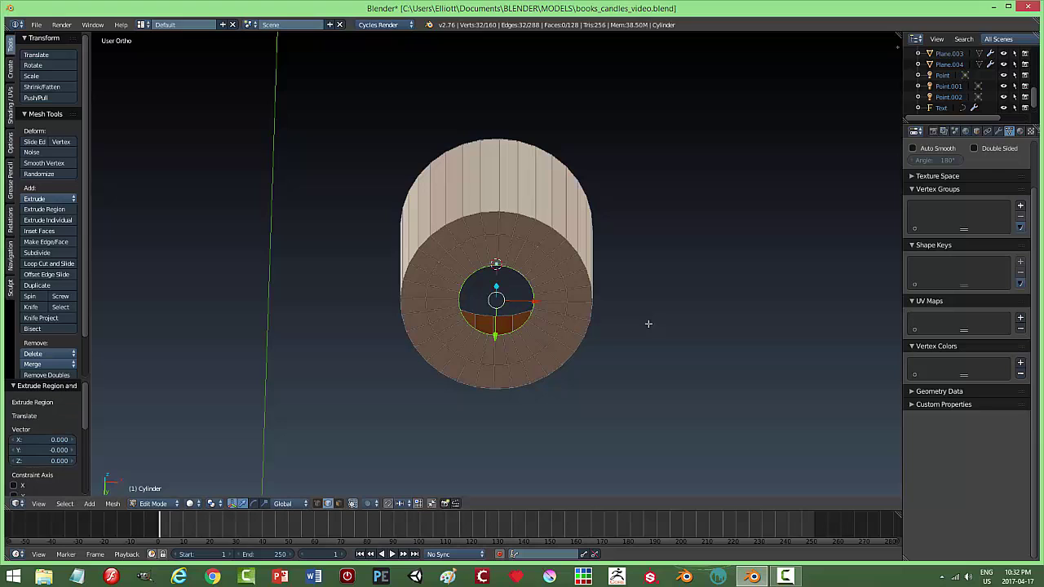
pyautogui.hotkey('alt', 'm')
pyautogui.click(649, 324)
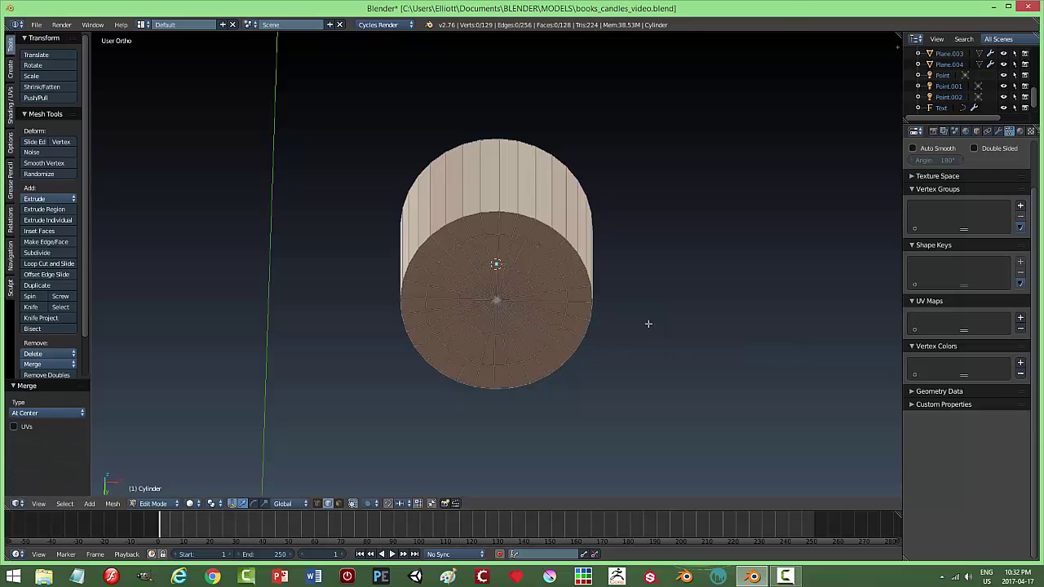
pyautogui.press('a')
pyautogui.moveTo(631, 242); pyautogui.dragTo(635, 364, button='middle')
pyautogui.keyDown('alt'); pyautogui.rightClick(528, 203); pyautogui.keyUp('alt')
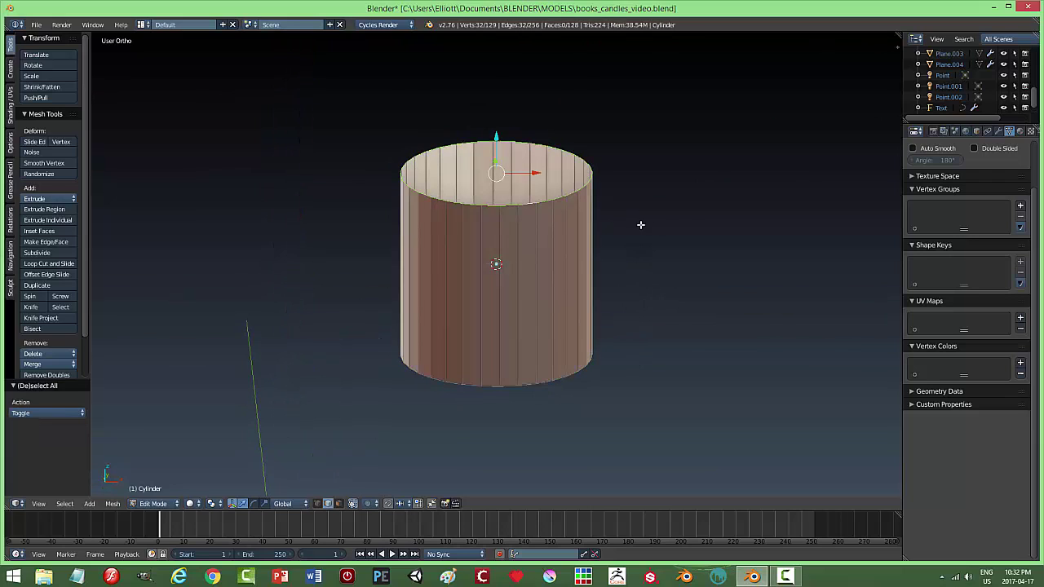
# Extrude the top rim loop, shrink it inward, and sink it into the cylinder.
pyautogui.press('e')
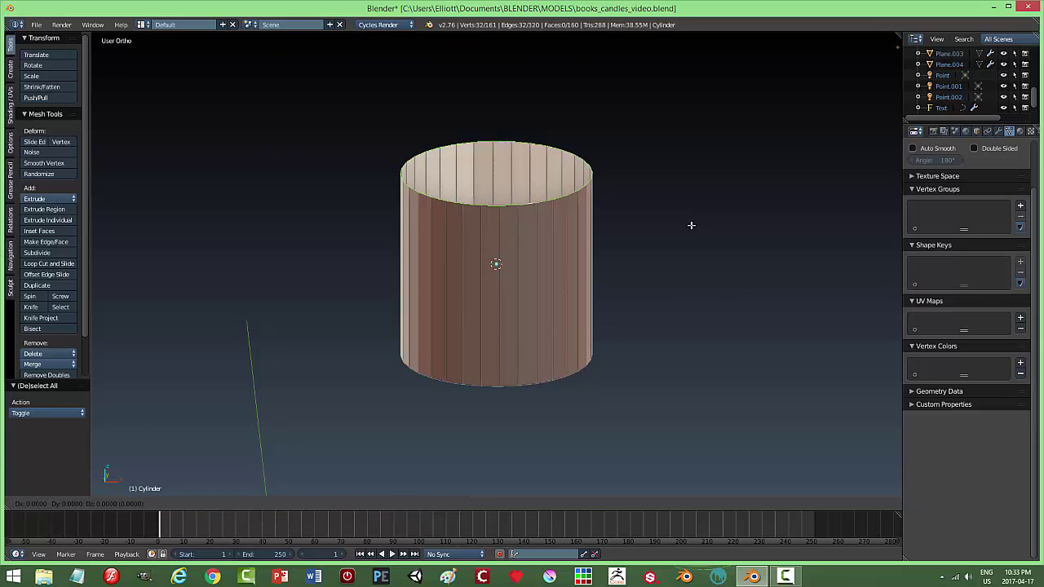
pyautogui.rightClick(691, 226)
pyautogui.press('s')
pyautogui.click(646, 224)
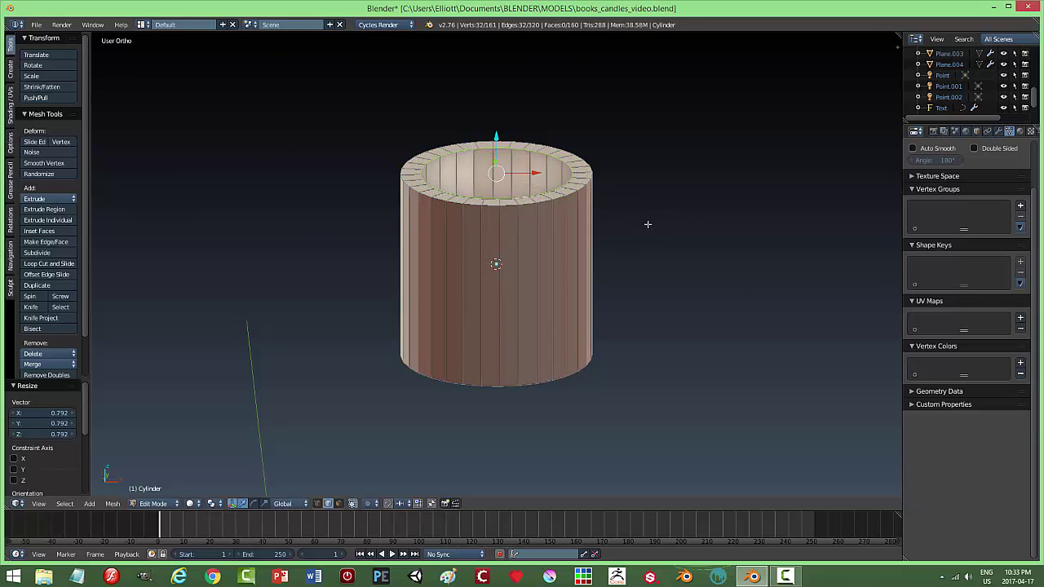
pyautogui.moveTo(498, 139); pyautogui.dragTo(499, 157)
pyautogui.moveTo(656, 190); pyautogui.dragTo(640, 203, button='middle')
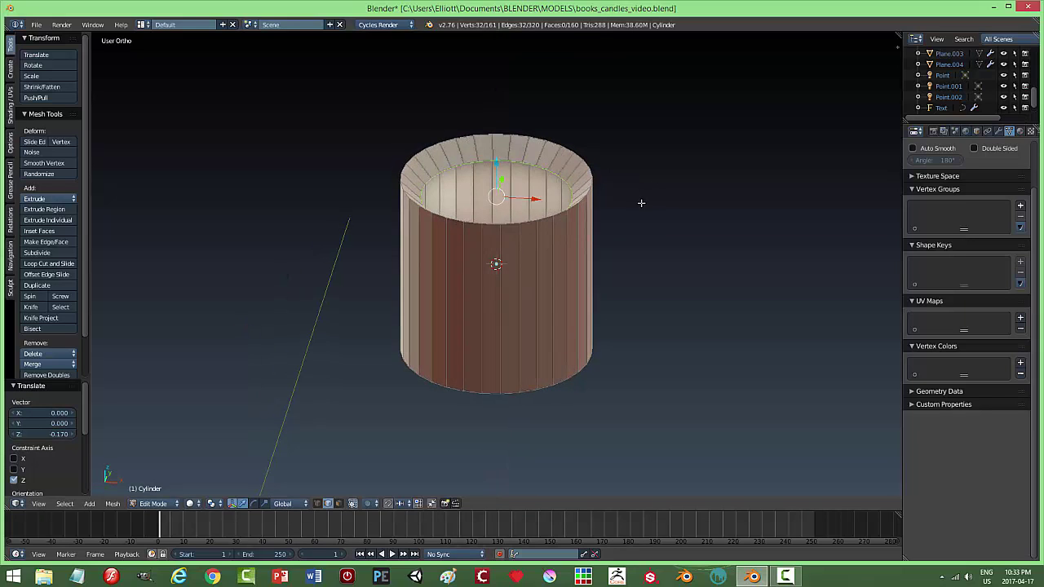
# Extrude and shrink the inner top ring again, then merge the innermost loop at center.
pyautogui.press('e')
pyautogui.rightClick(642, 203)
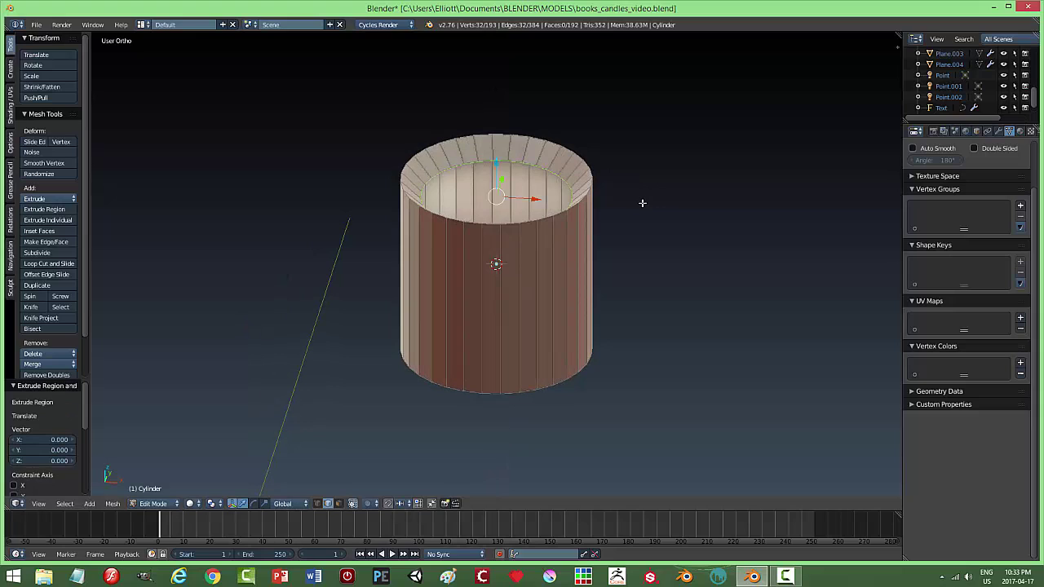
pyautogui.press('s')
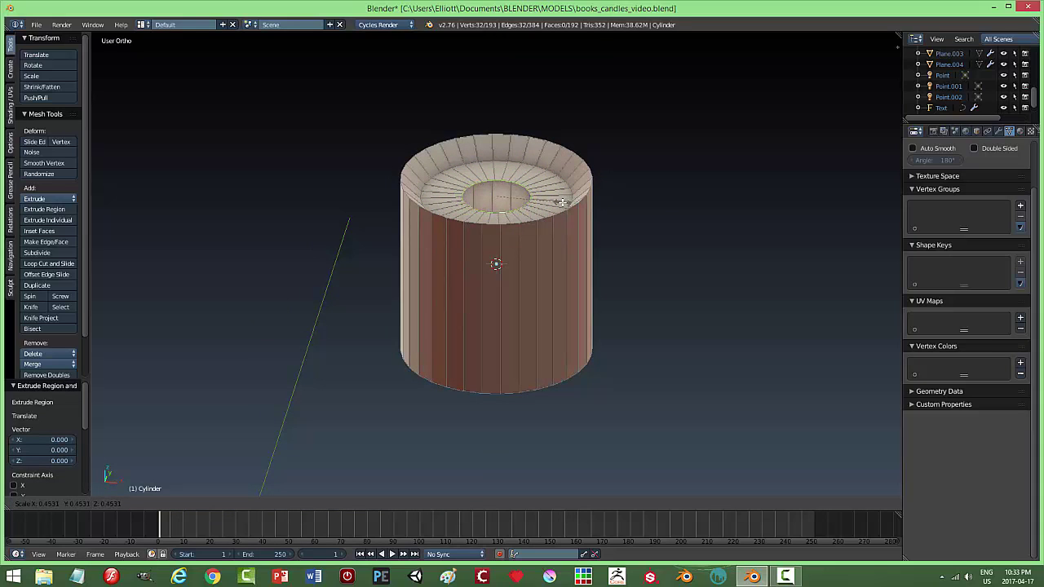
pyautogui.click(562, 201)
pyautogui.press('e')
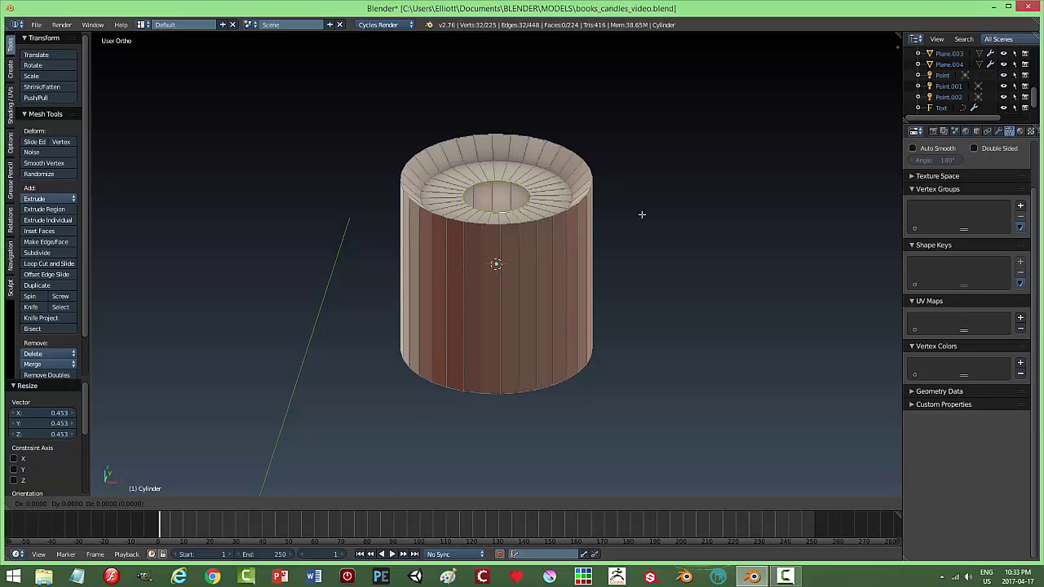
pyautogui.rightClick(603, 204)
pyautogui.rightClick(603, 203)
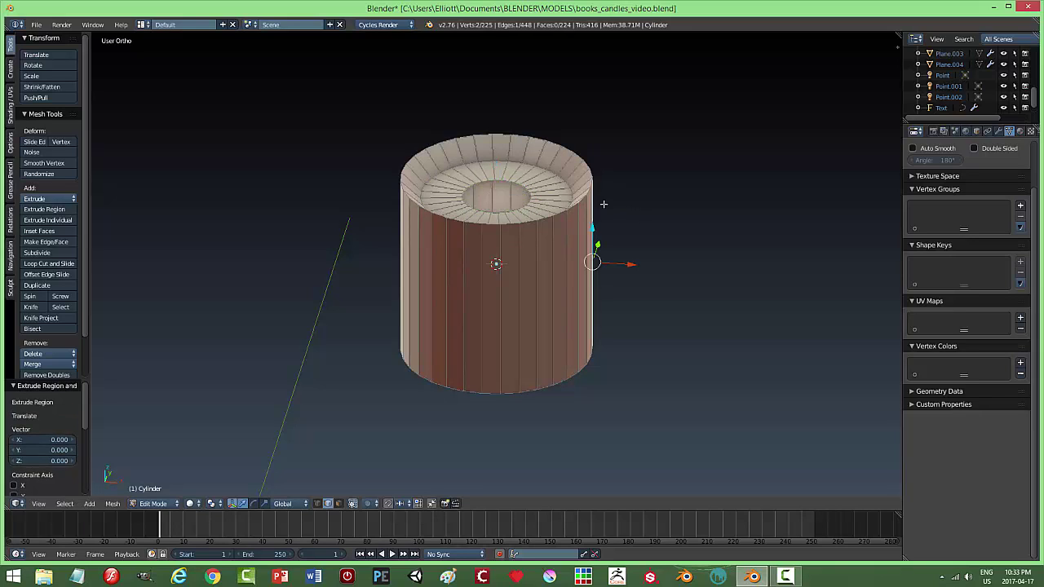
pyautogui.keyDown('alt'); pyautogui.rightClick(530, 199); pyautogui.keyUp('alt')
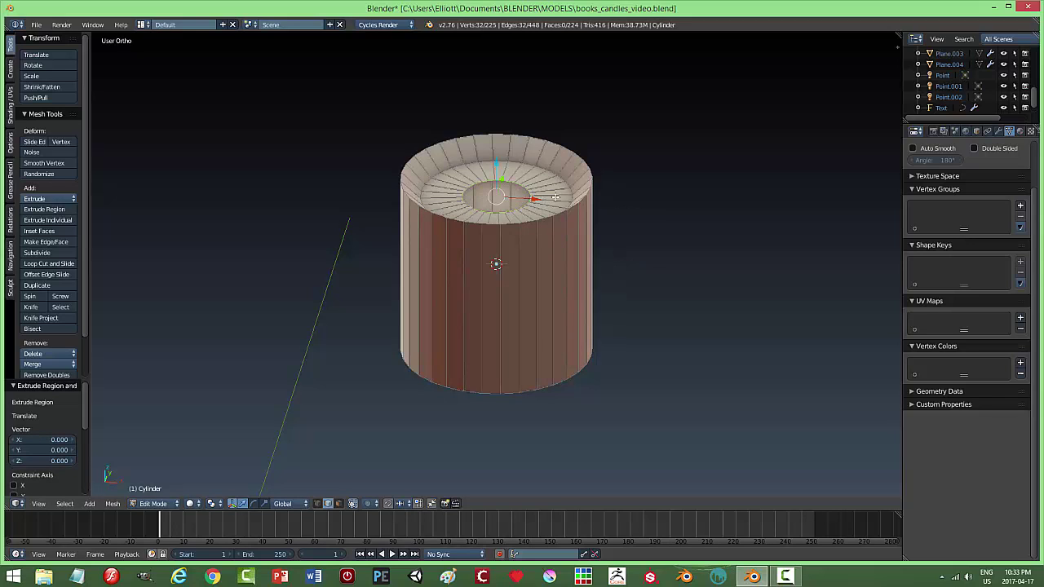
pyautogui.hotkey('alt', 'm')
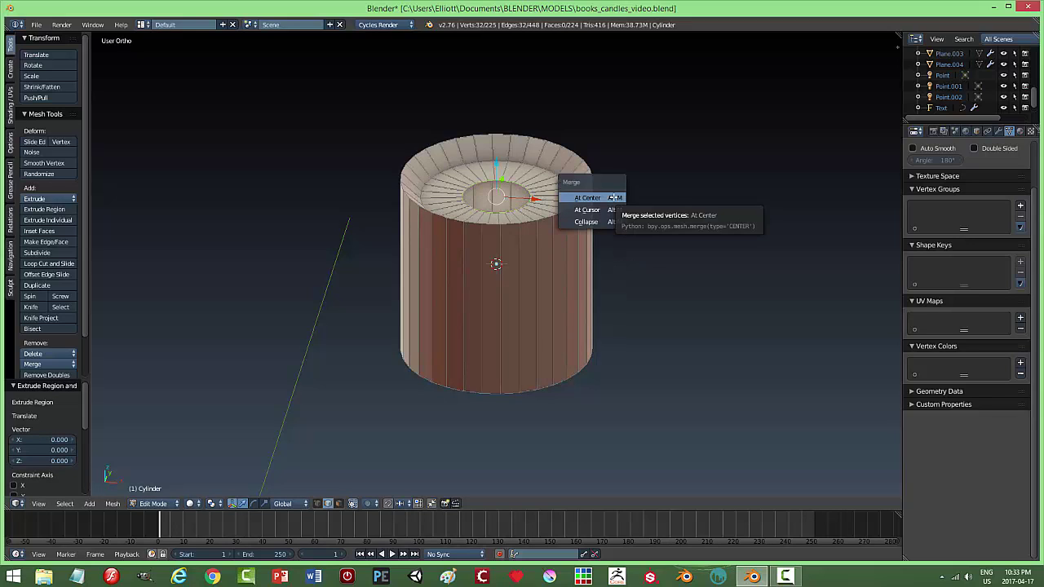
pyautogui.click(613, 196)
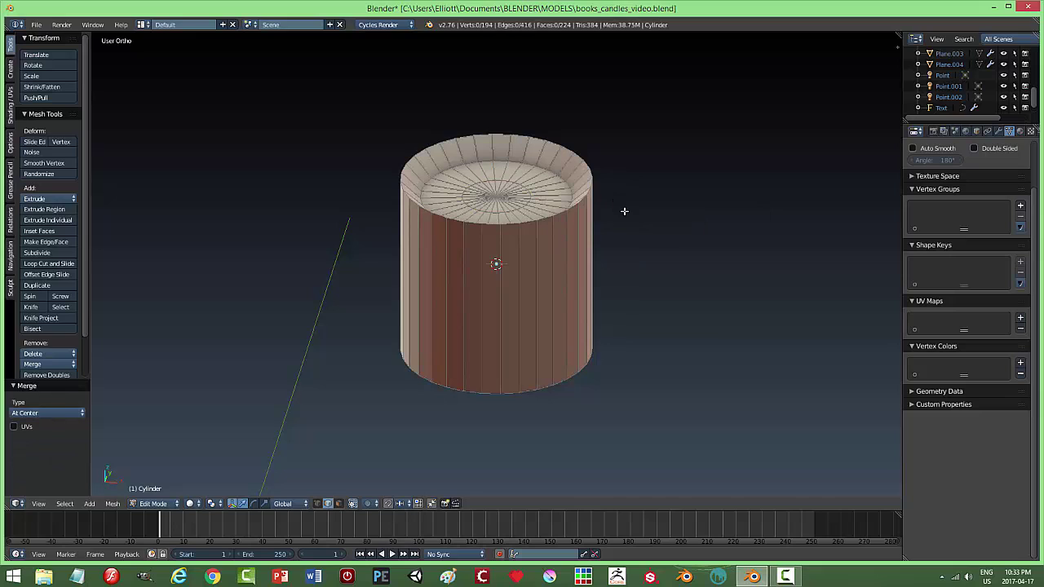
# In wireframe and vertex mode, pull the top's centre vertex down into the cylinder.
pyautogui.hotkey('ctrl', 'Tab')
pyautogui.click(583, 200)
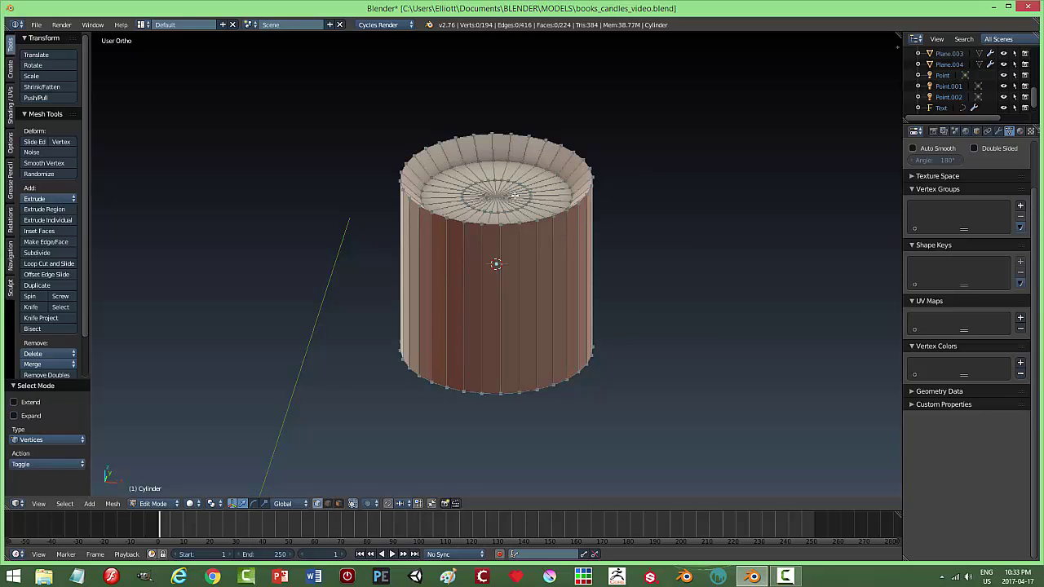
pyautogui.rightClick(497, 194)
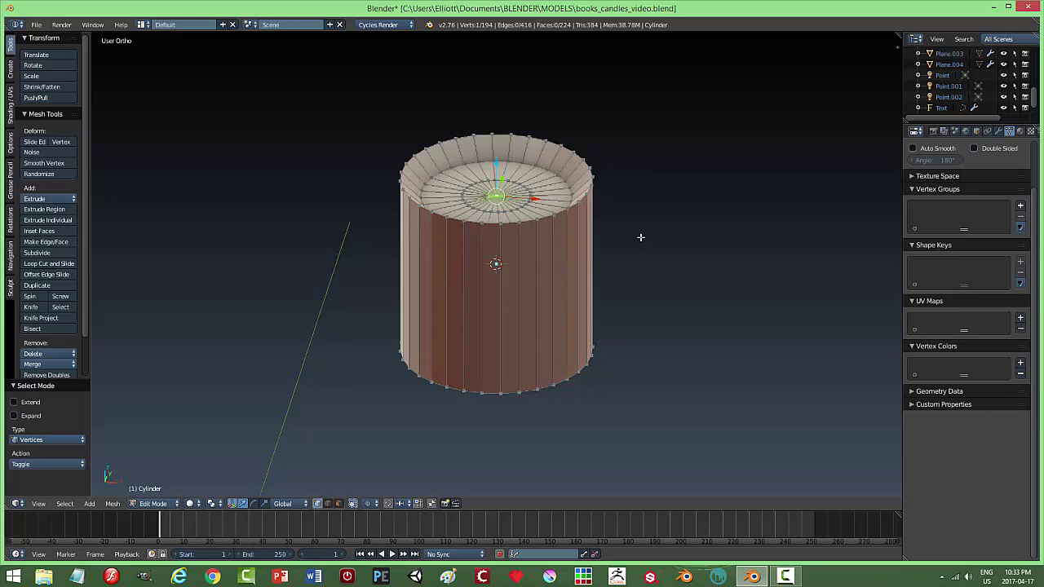
pyautogui.press('KP_2')
pyautogui.press('z')
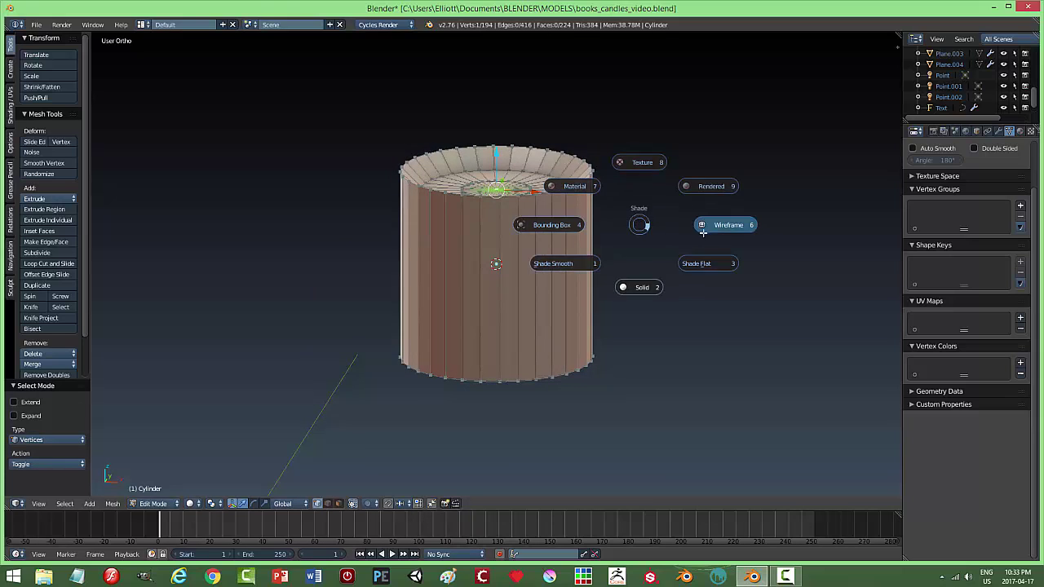
pyautogui.click(706, 226)
pyautogui.moveTo(496, 153); pyautogui.dragTo(498, 181)
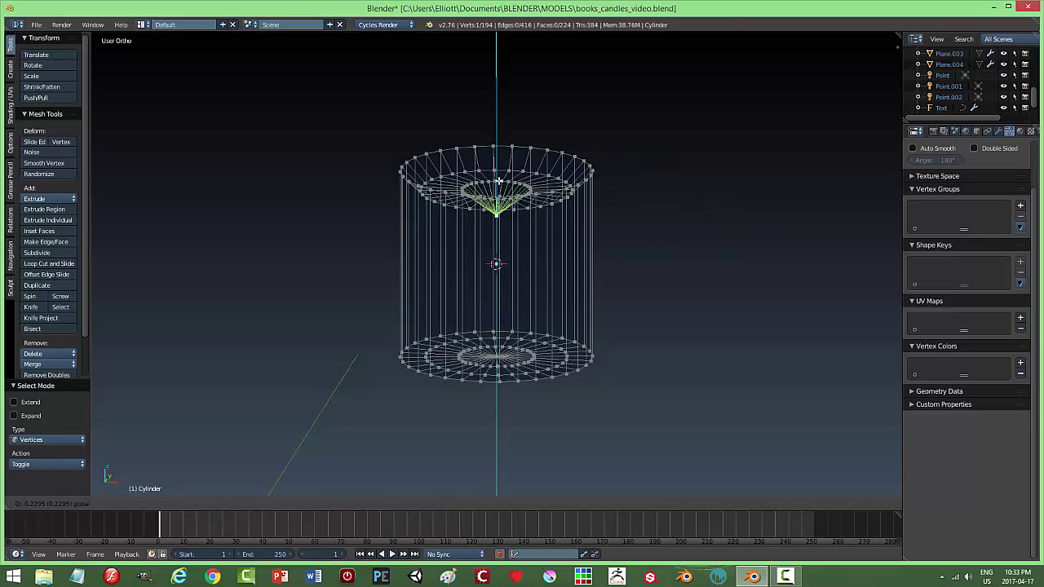
pyautogui.click(498, 181)
# Return to solid shading and object mode, then undo back to the plain open cylinder.
pyautogui.moveTo(690, 215)
pyautogui.mouseDown(button='middle')
pyautogui.moveTo(687, 235)
pyautogui.moveTo(695, 220)
pyautogui.mouseUp(button='middle')
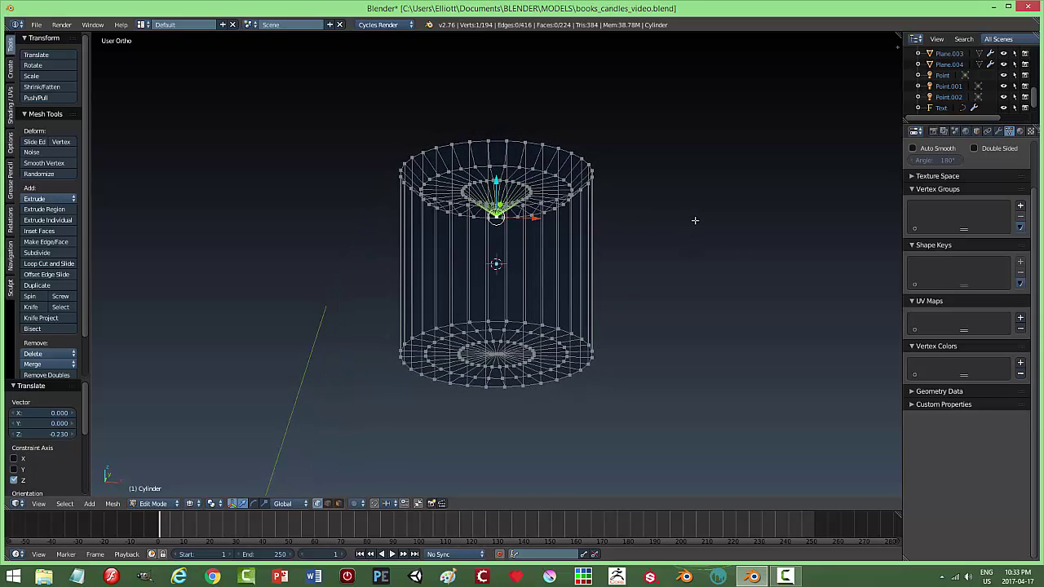
pyautogui.press('a')
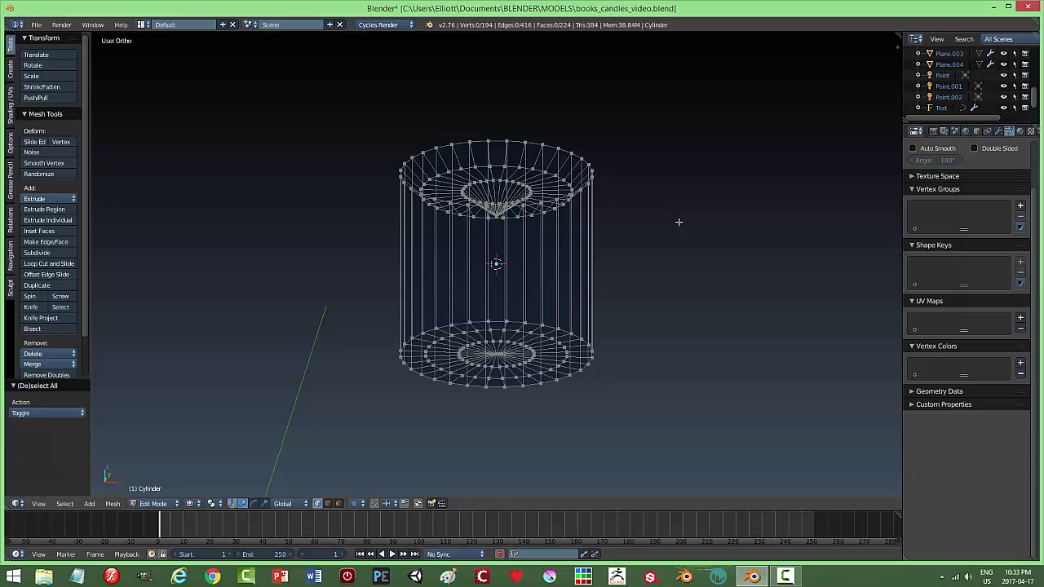
pyautogui.press('z')
pyautogui.click(663, 285)
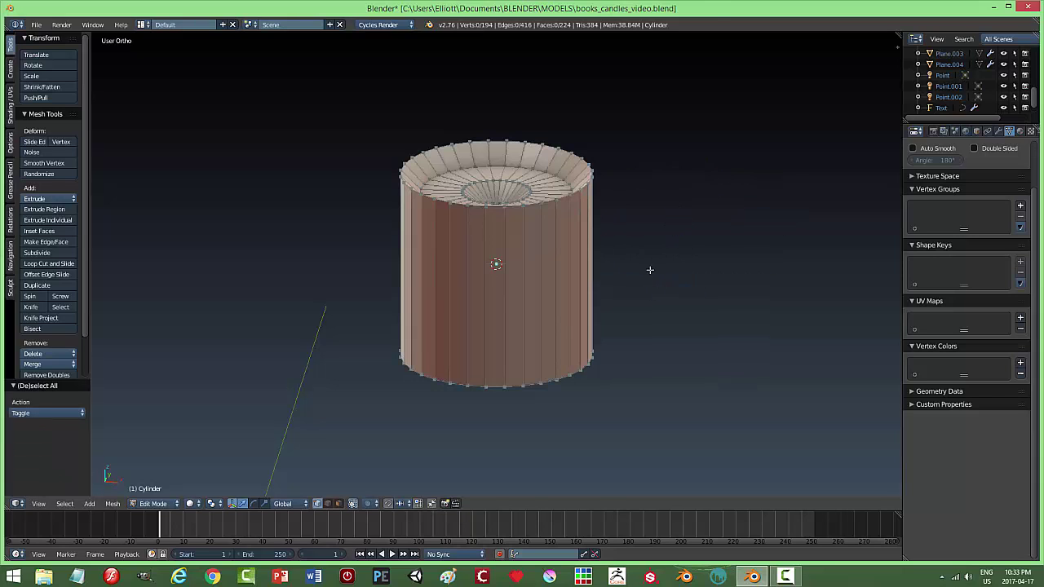
pyautogui.press('Tab')
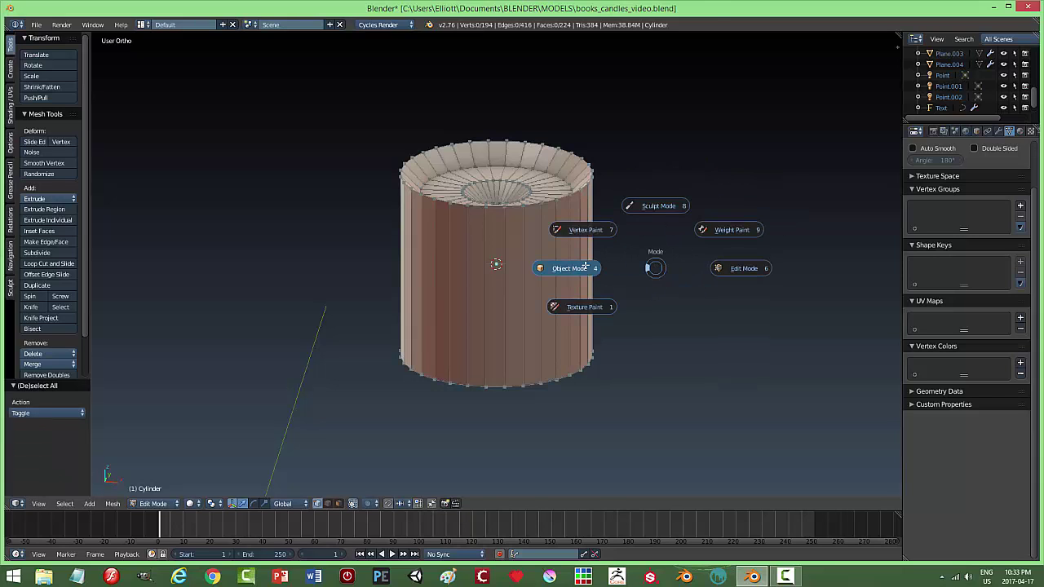
pyautogui.click(649, 266)
pyautogui.moveTo(650, 266); pyautogui.dragTo(673, 232, button='middle')
pyautogui.hotkey('ctrl', 'z')
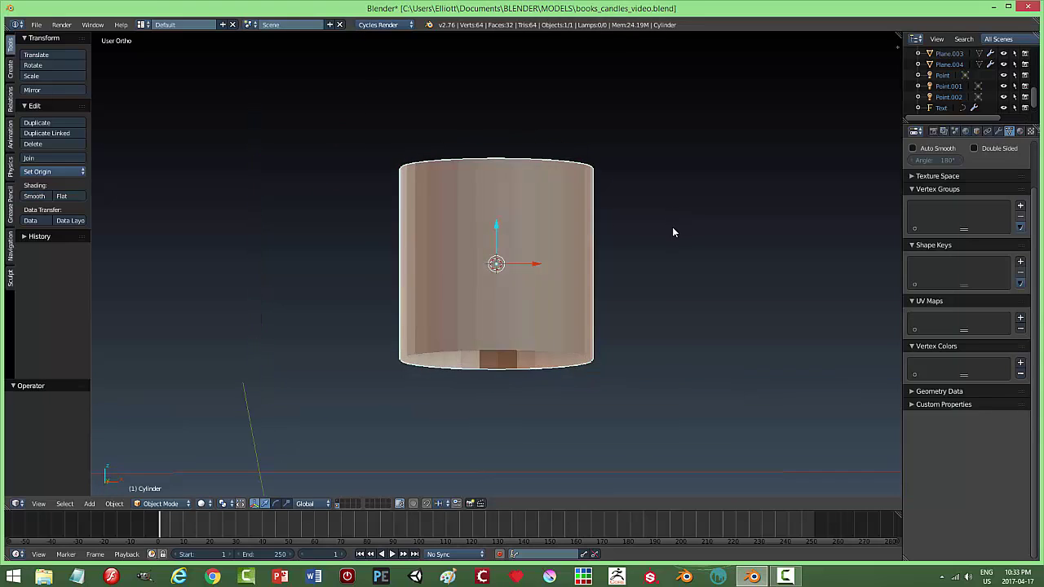
# In edit mode, extrude the bottom rim loop and shrink it inward.
pyautogui.press('Tab')
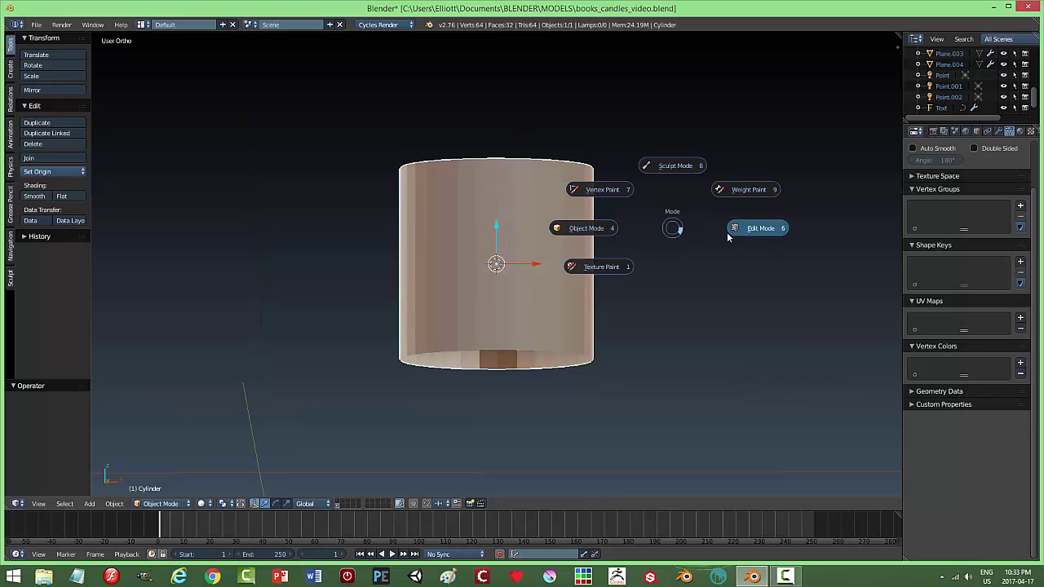
pyautogui.click(750, 228)
pyautogui.keyDown('alt'); pyautogui.rightClick(527, 355); pyautogui.keyUp('alt')
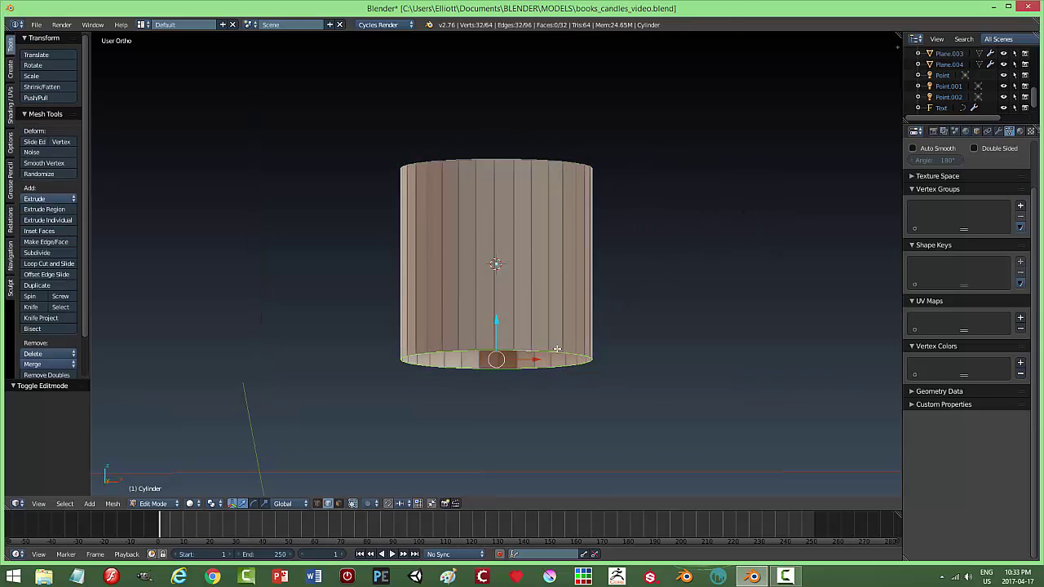
pyautogui.press('e')
pyautogui.rightClick(659, 346)
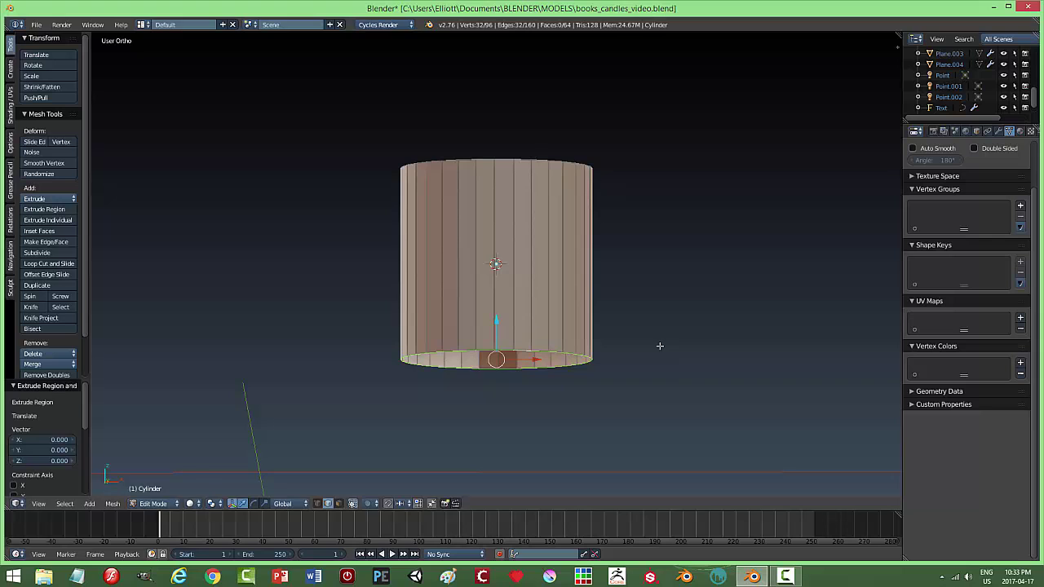
pyautogui.press('s')
pyautogui.click(610, 346)
pyautogui.moveTo(659, 339); pyautogui.dragTo(666, 298, button='middle')
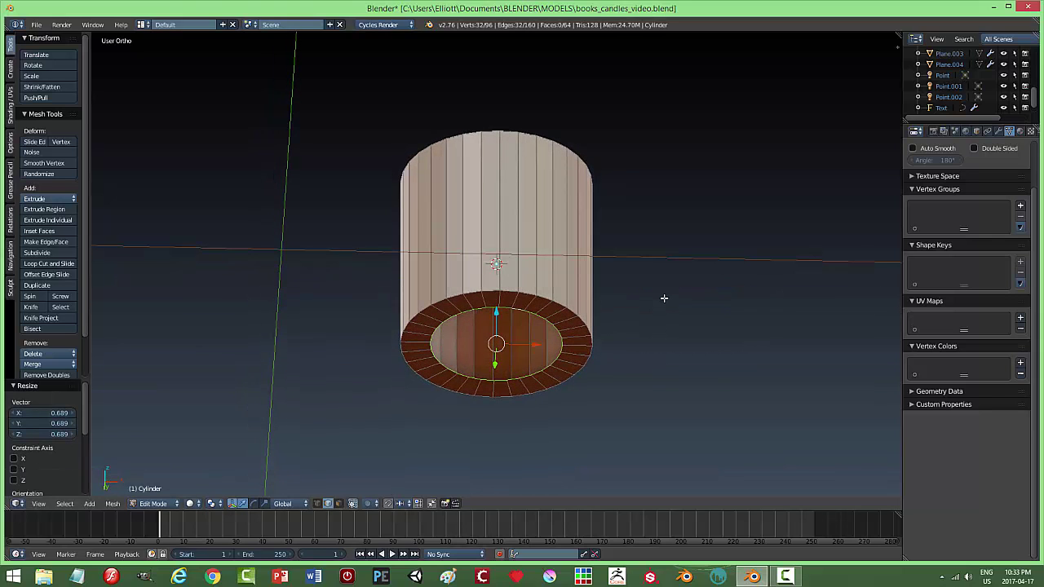
# Extrude and shrink the bottom ring again, then merge the innermost ring at center.
pyautogui.press('e')
pyautogui.rightClick(666, 298)
pyautogui.press('s')
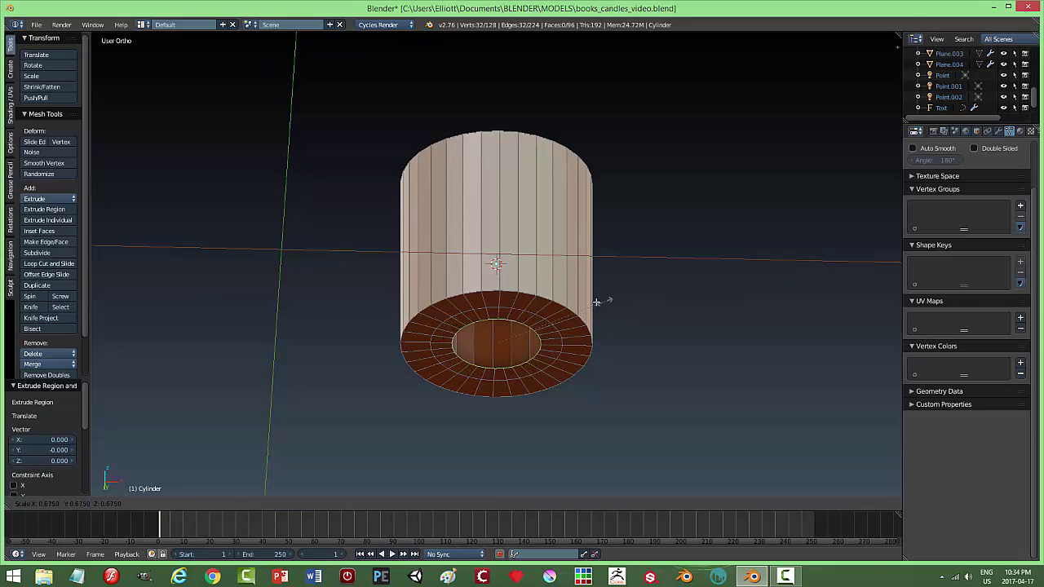
pyautogui.click(589, 304)
pyautogui.press('e')
pyautogui.rightClick(661, 299)
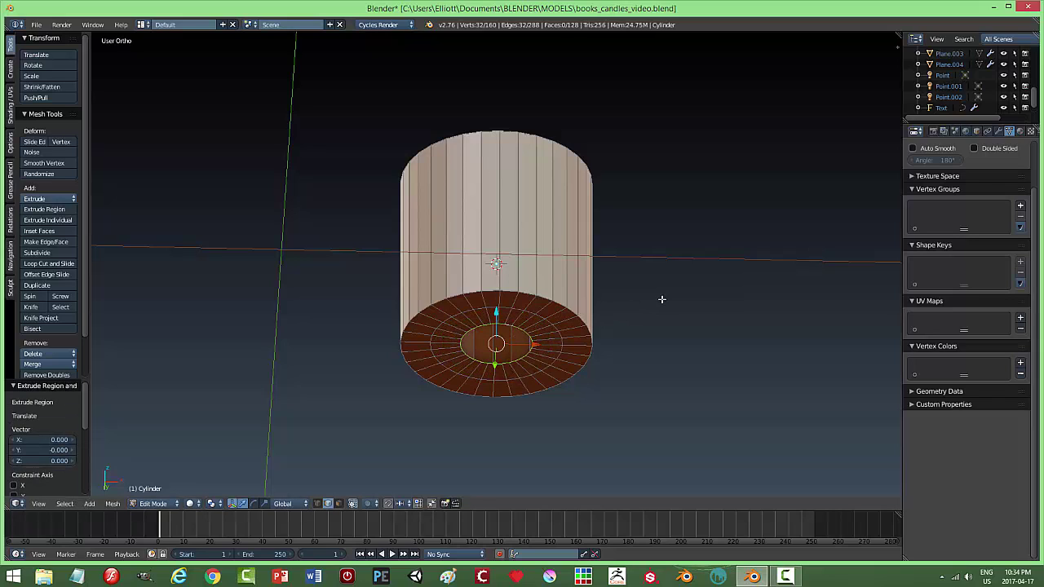
pyautogui.hotkey('alt', 'm')
pyautogui.click(661, 299)
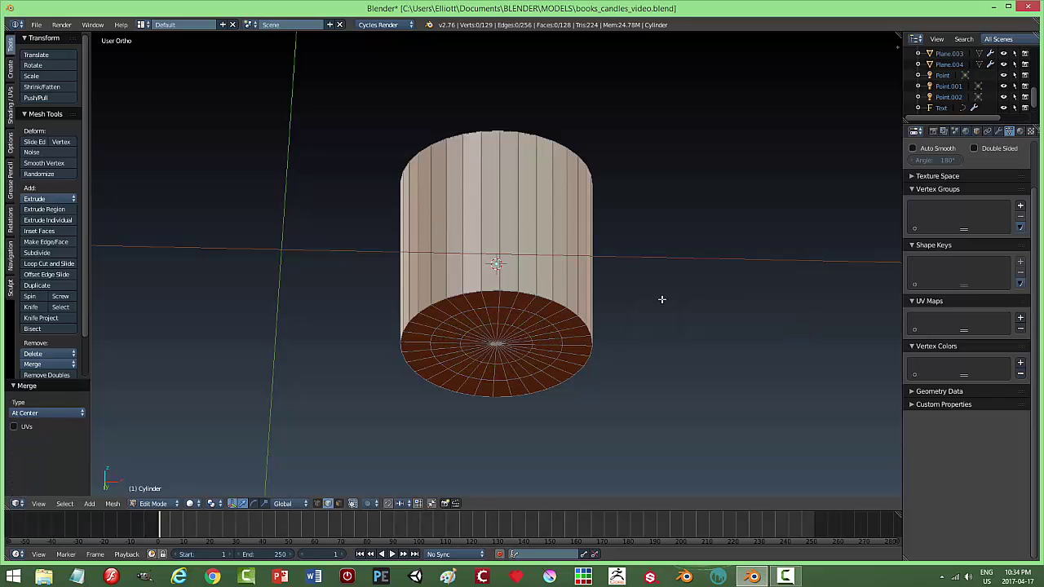
# Recalculate all normals to face outside, then select the cylinder's top edge loop.
pyautogui.press('a')
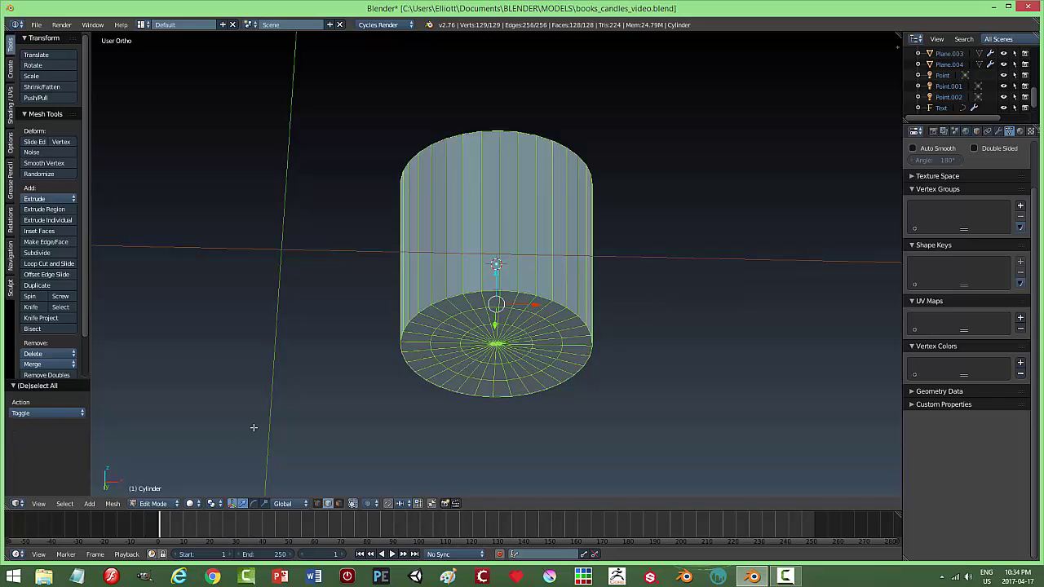
pyautogui.click(112, 503)
pyautogui.moveTo(141, 330)
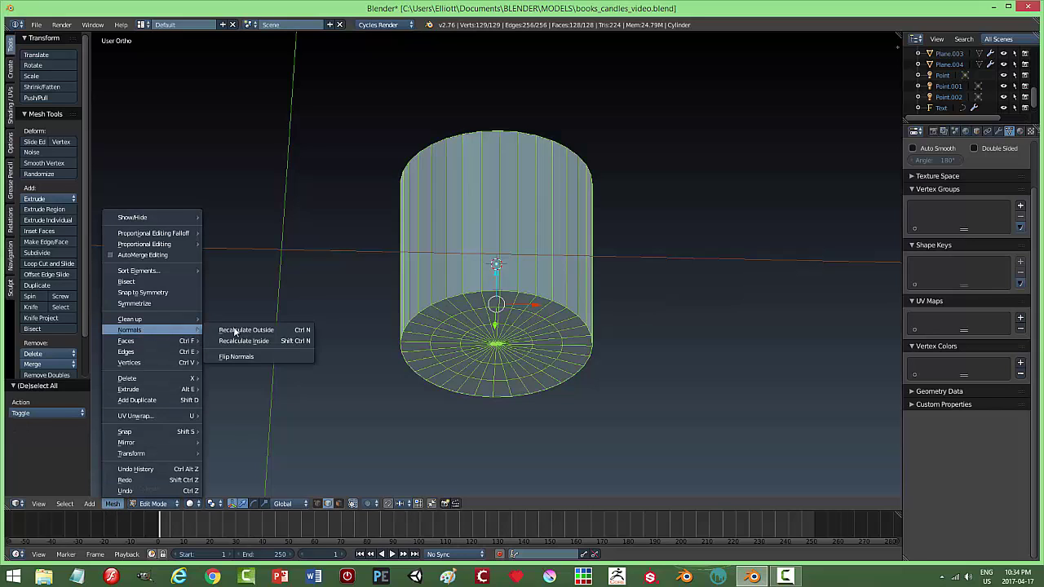
pyautogui.click(245, 329)
pyautogui.press('a')
pyautogui.moveTo(618, 282); pyautogui.dragTo(629, 343, button='middle')
pyautogui.keyDown('alt'); pyautogui.rightClick(548, 189); pyautogui.keyUp('alt')
# Extrude the top loop, inset it to 0.72 scale, and lower it by -0.189 on Z.
pyautogui.press('e')
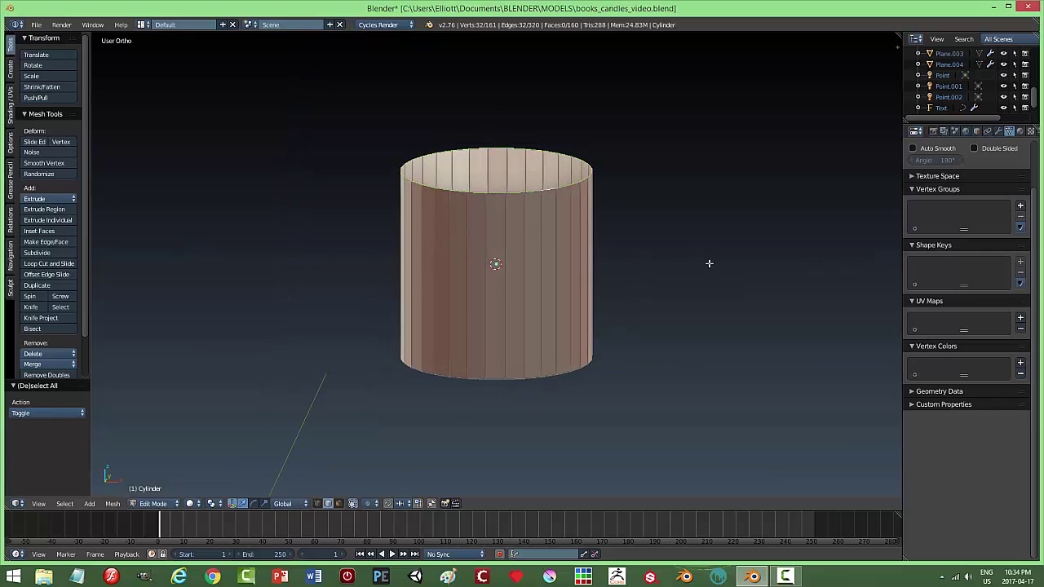
pyautogui.rightClick(708, 262)
pyautogui.press('s')
pyautogui.click(637, 261)
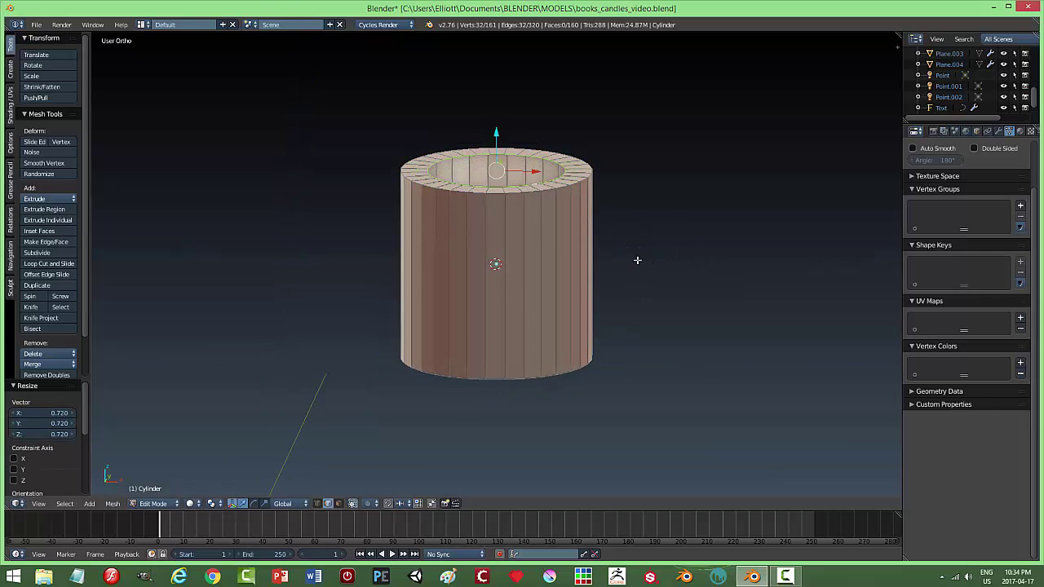
pyautogui.moveTo(497, 129); pyautogui.dragTo(497, 158)
pyautogui.moveTo(669, 189); pyautogui.dragTo(682, 210, button='middle')
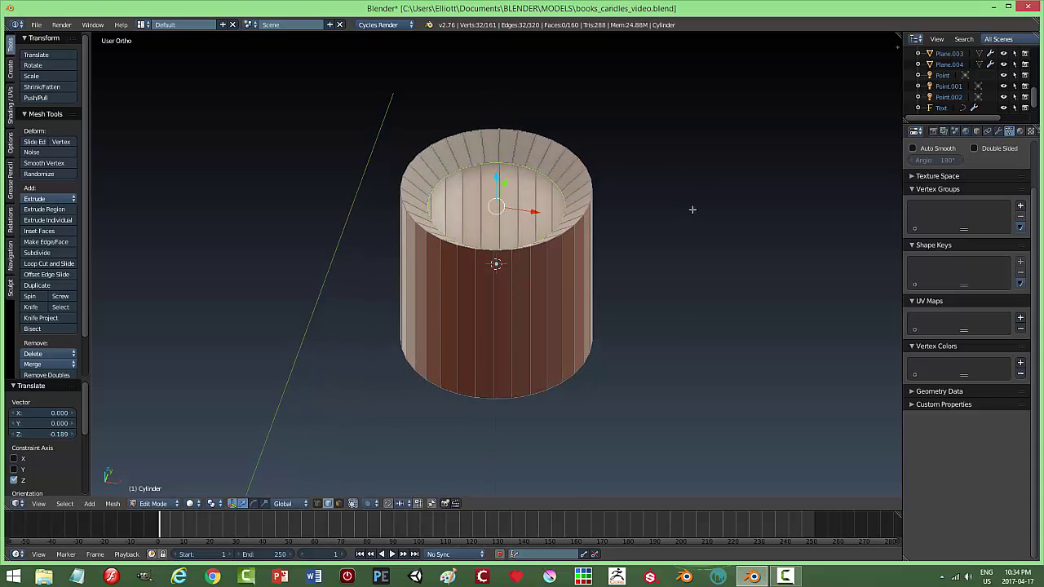
# Duplicate the inner top loop in place and merge it into one centre point.
pyautogui.press('g')
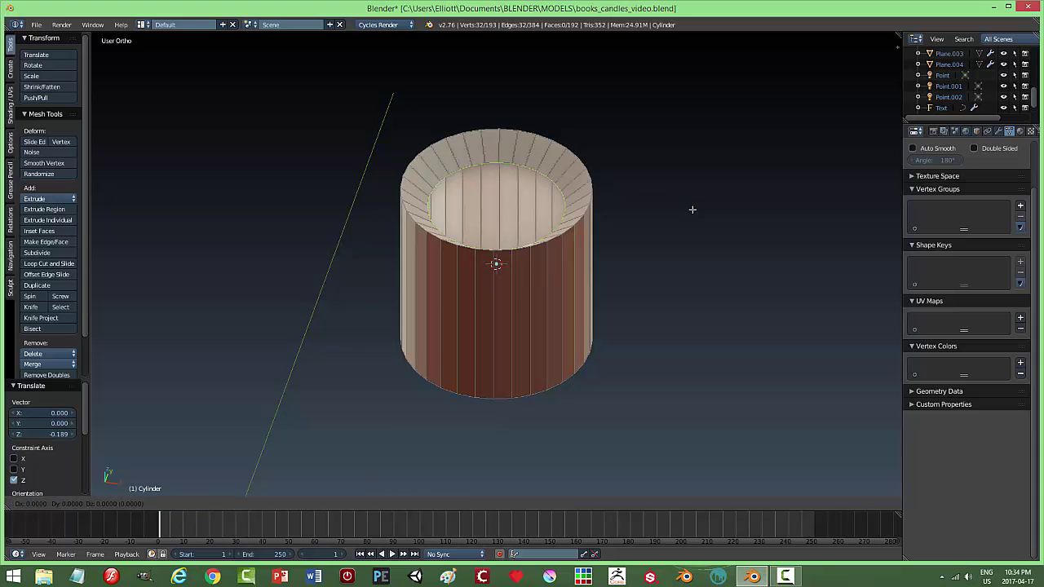
pyautogui.rightClick(692, 209)
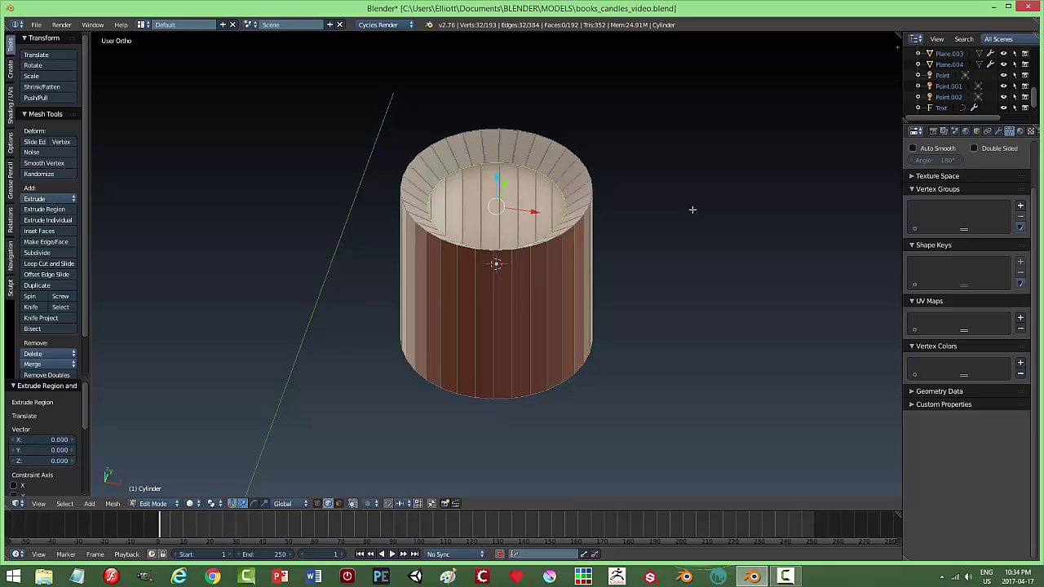
pyautogui.hotkey('alt', 'm')
pyautogui.click(692, 209)
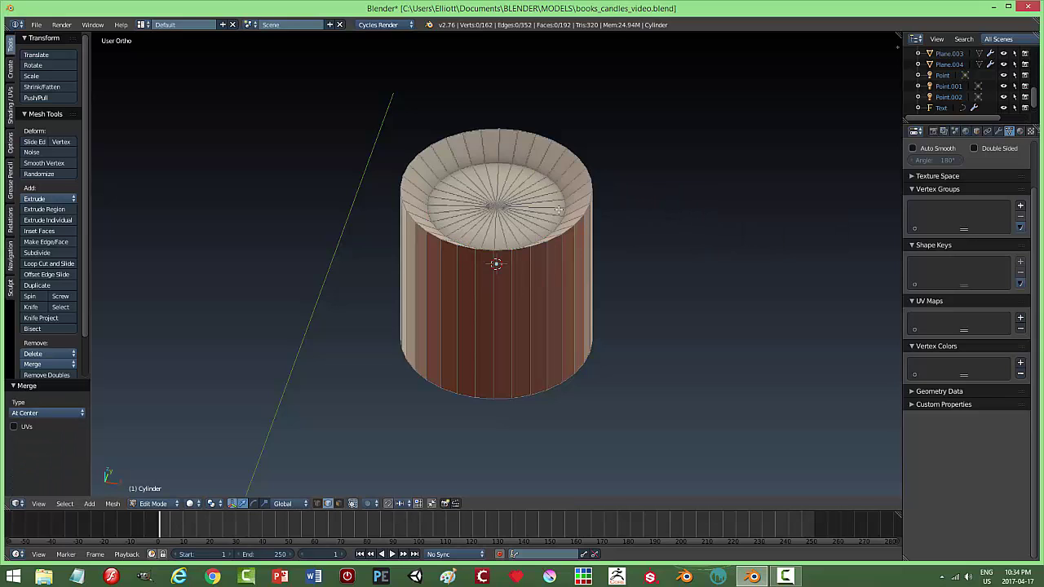
pyautogui.hotkey('ctrl', 'Tab')
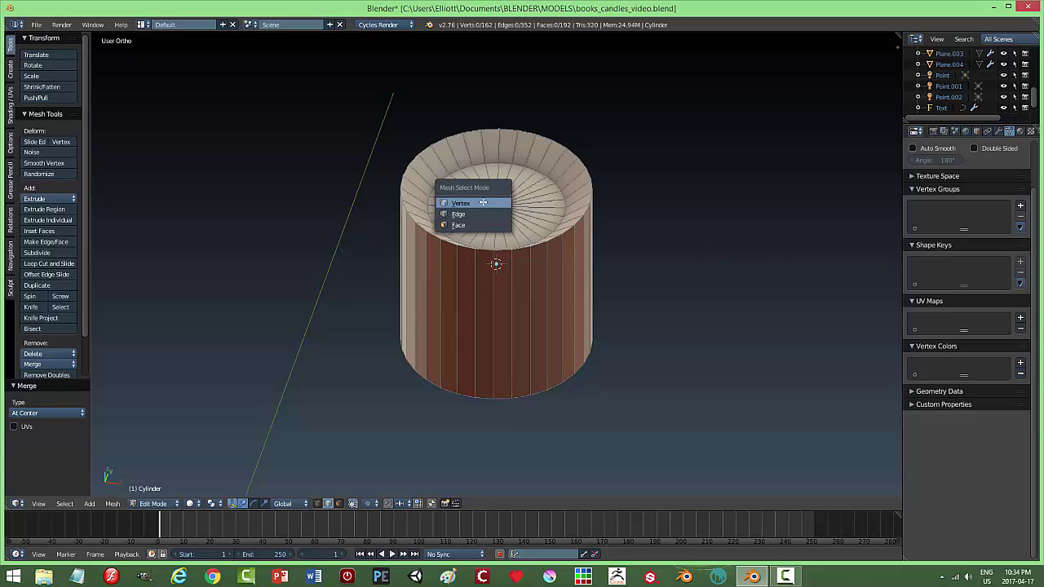
# Lower the top's centre vertex to -0.119 on Z for a shallow dip.
pyautogui.click(483, 202)
pyautogui.moveTo(615, 204); pyautogui.dragTo(500, 165, button='middle')
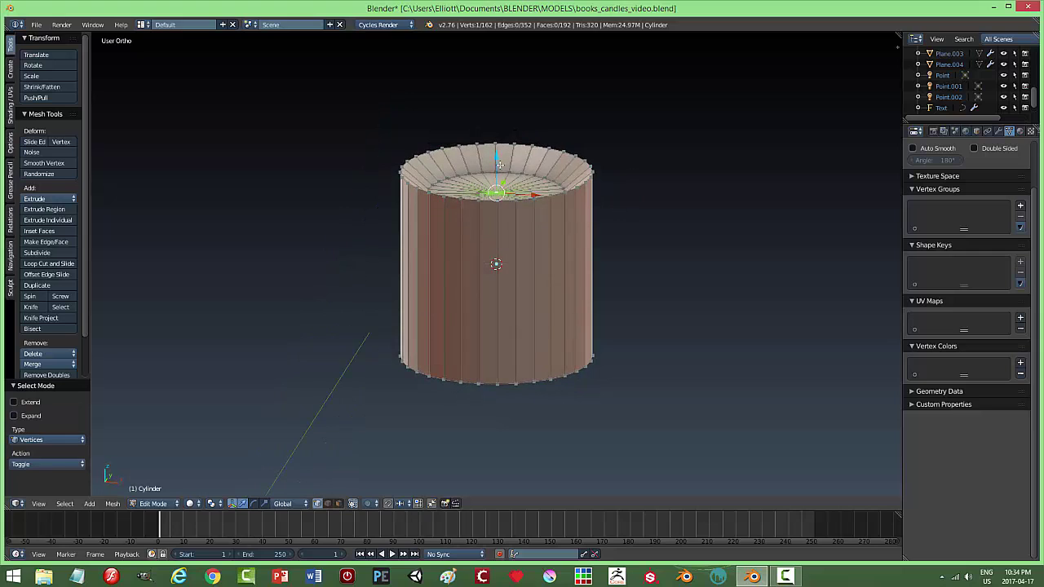
pyautogui.moveTo(496, 165); pyautogui.dragTo(496, 186)
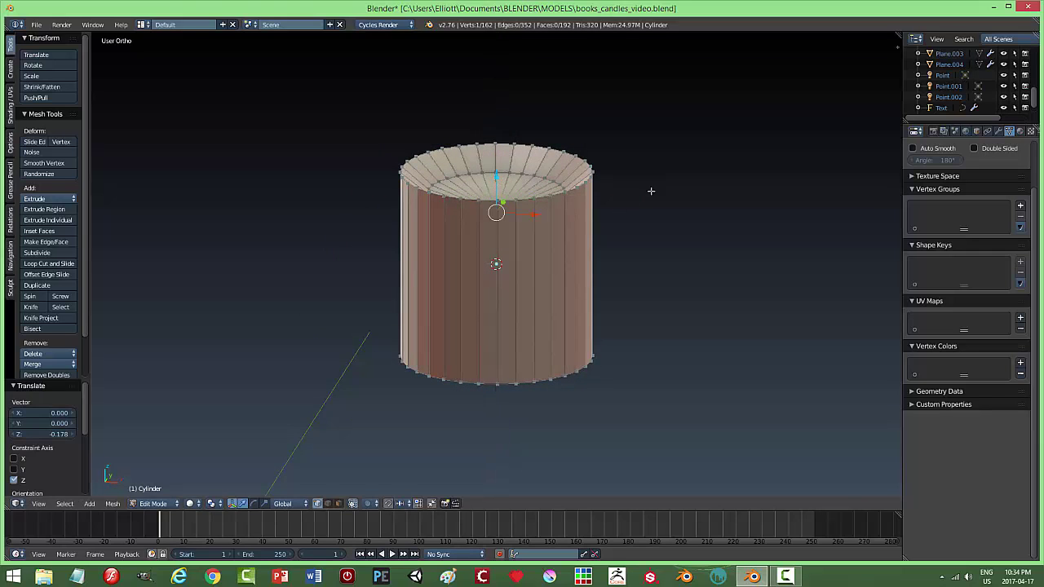
pyautogui.moveTo(650, 191)
pyautogui.mouseDown(button='middle')
pyautogui.moveTo(647, 216)
pyautogui.moveTo(652, 197)
pyautogui.mouseUp(button='middle')
pyautogui.press('z')
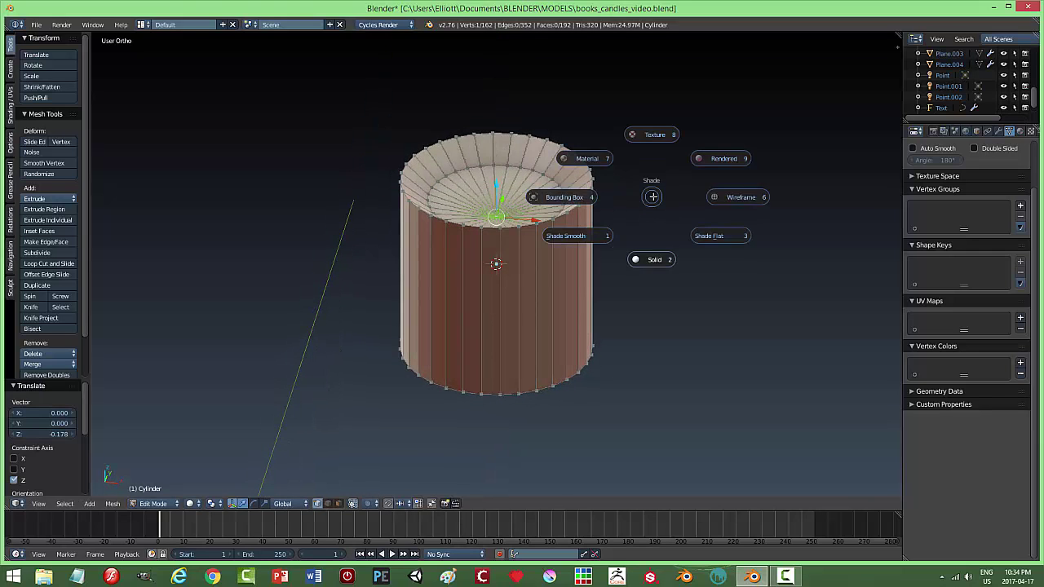
pyautogui.click(657, 198)
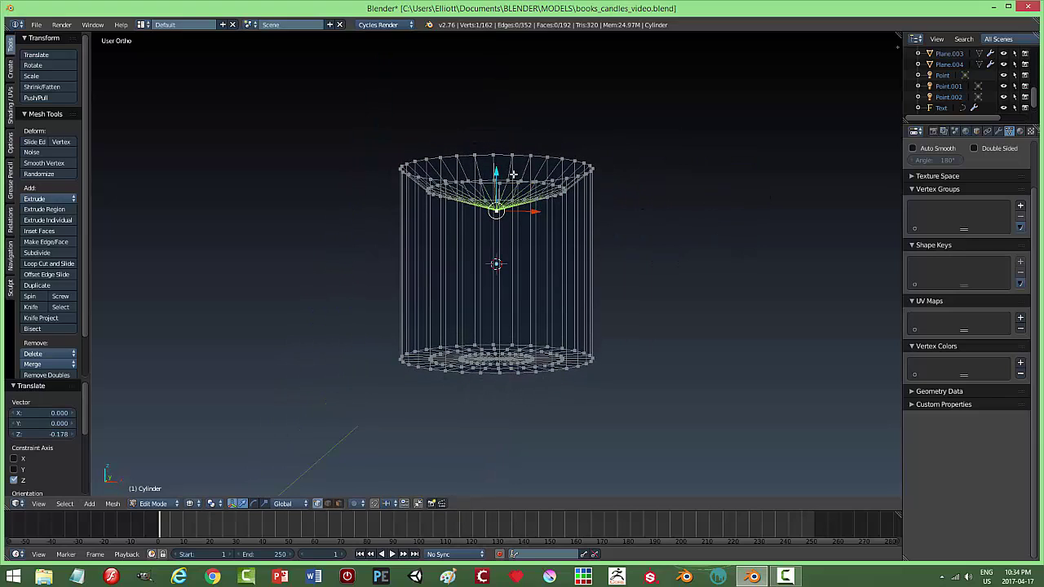
pyautogui.moveTo(499, 173); pyautogui.dragTo(590, 188)
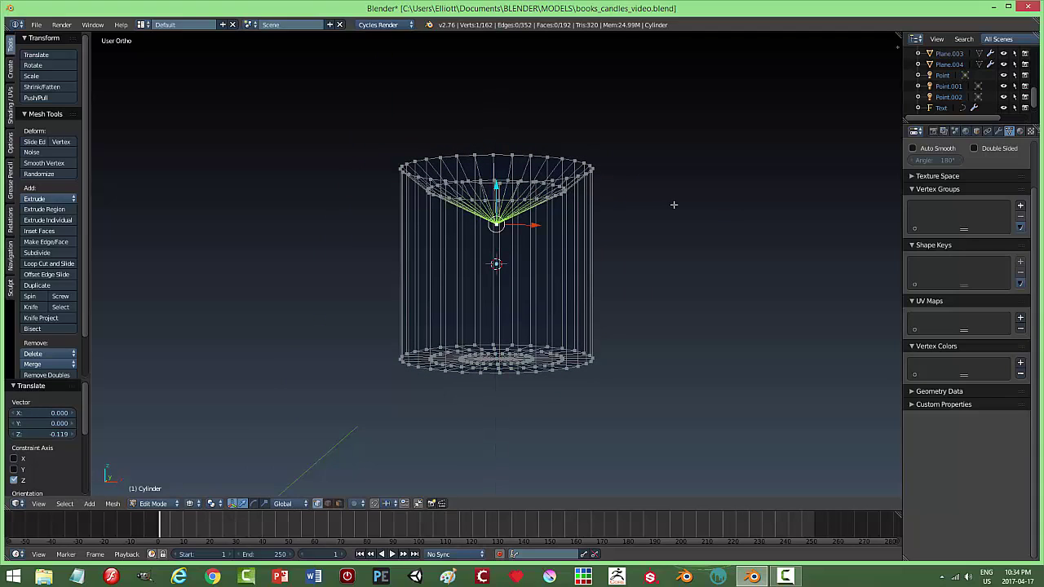
# Put the 3D cursor on the centre vertex and return to object mode.
pyautogui.hotkey('shift', 's')
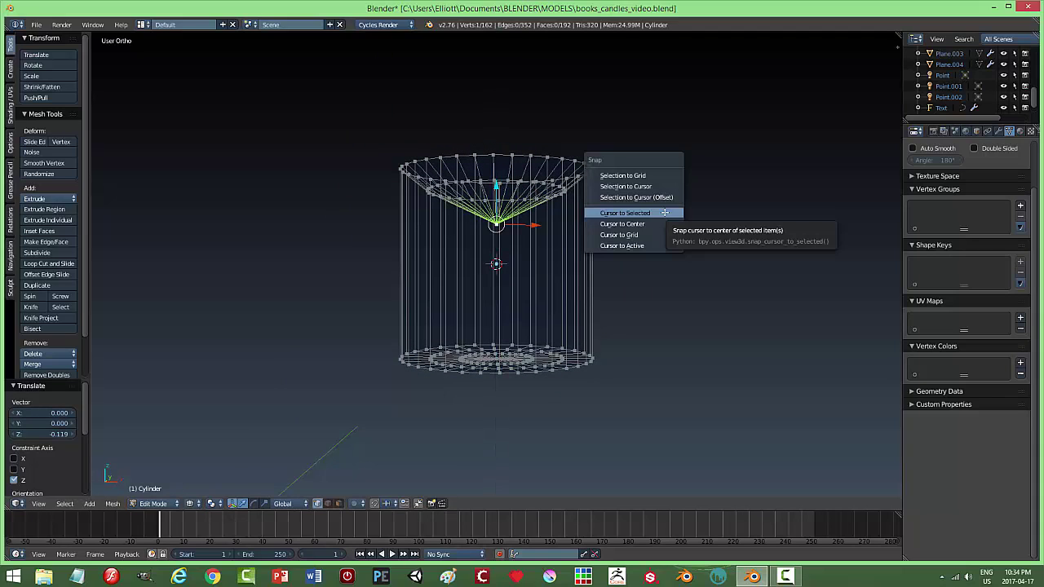
pyautogui.click(665, 214)
pyautogui.press('Tab')
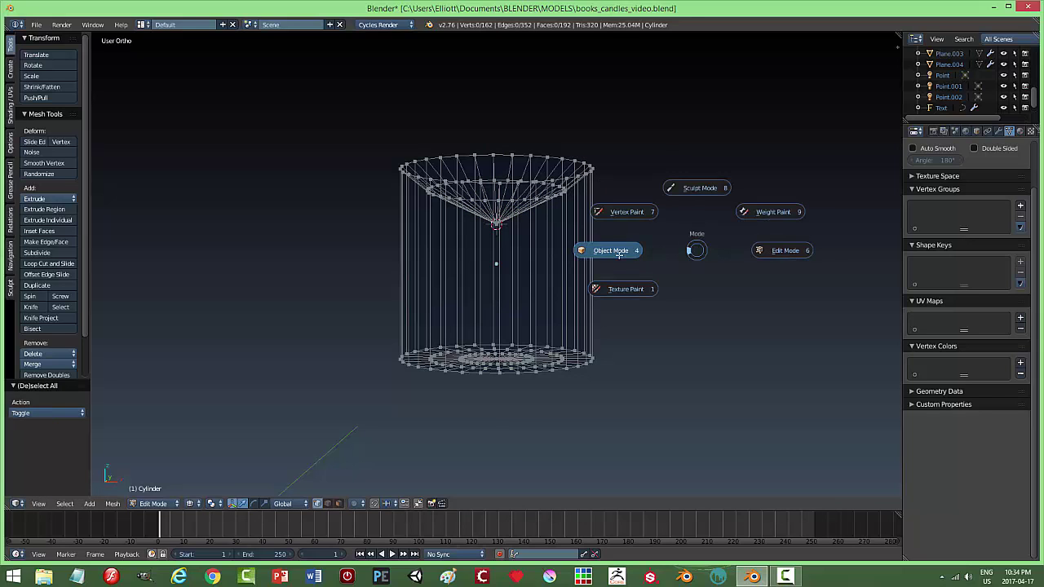
pyautogui.moveTo(702, 222); pyautogui.dragTo(700, 237, button='middle')
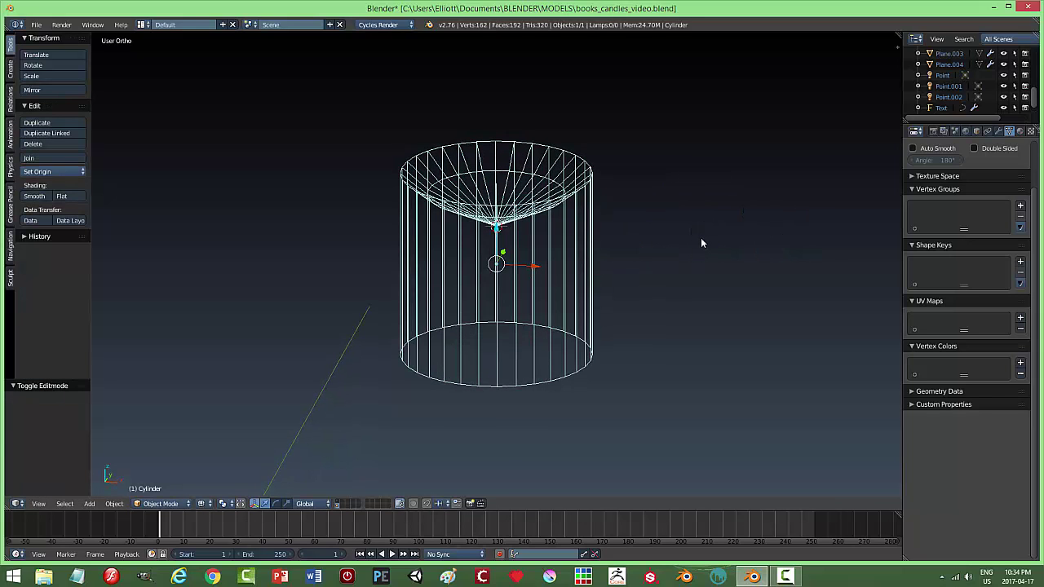
# Switch the viewport back to solid shading and enter edit mode on the cylinder.
pyautogui.press('z')
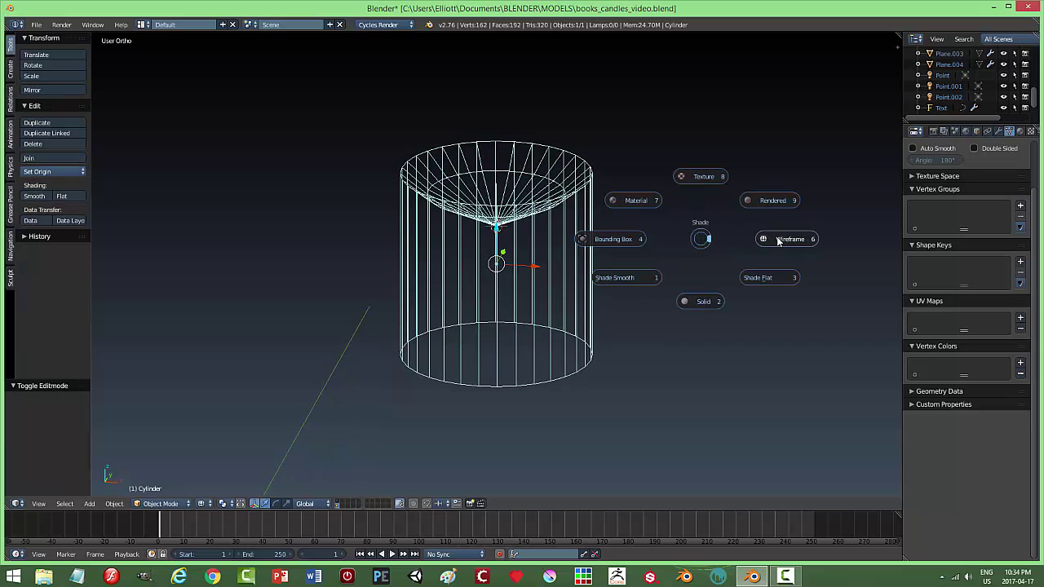
pyautogui.click(714, 300)
pyautogui.press('Tab')
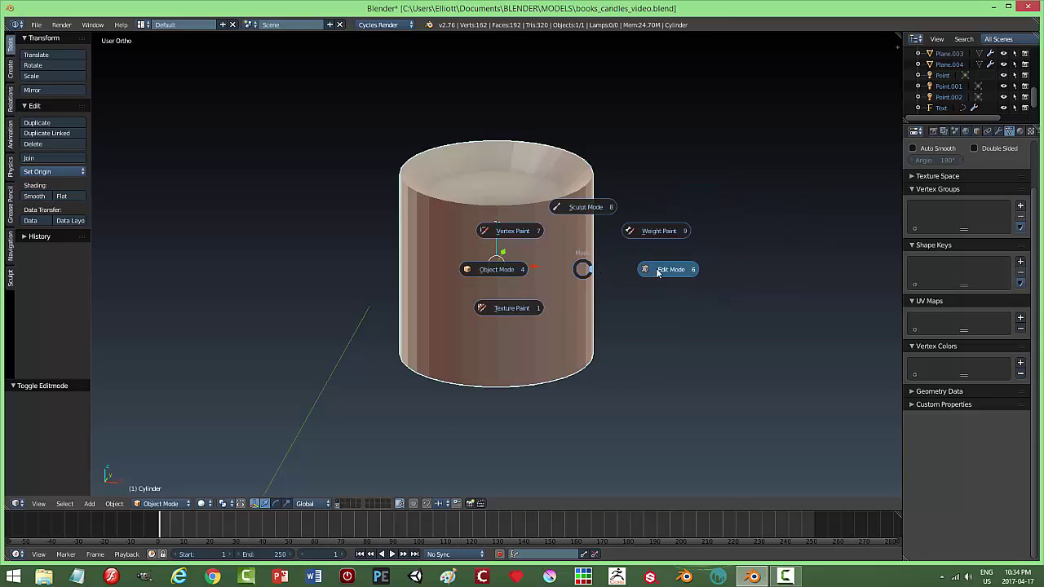
pyautogui.click(612, 273)
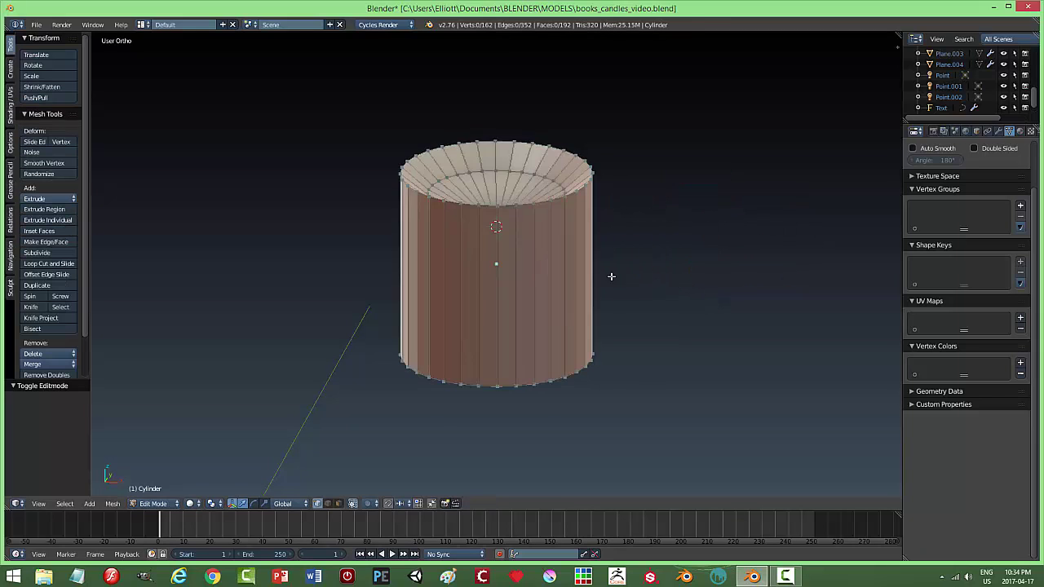
# Add three loop cuts, one near the bottom and two near the top, then return to object mode.
pyautogui.hotkey('ctrl', 'r')
pyautogui.click(566, 270)
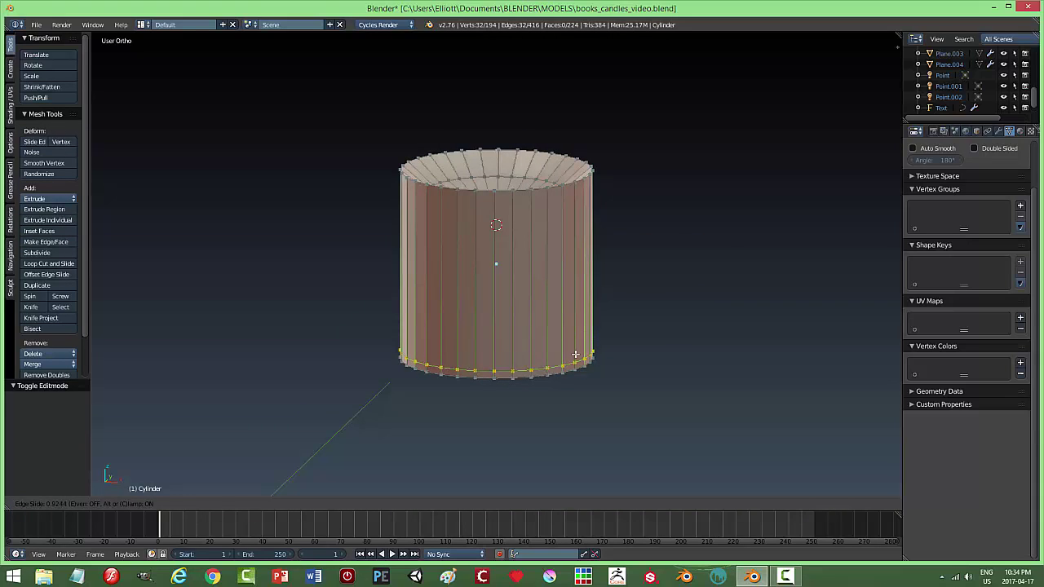
pyautogui.click(577, 357)
pyautogui.hotkey('ctrl', 'r')
pyautogui.click(566, 265)
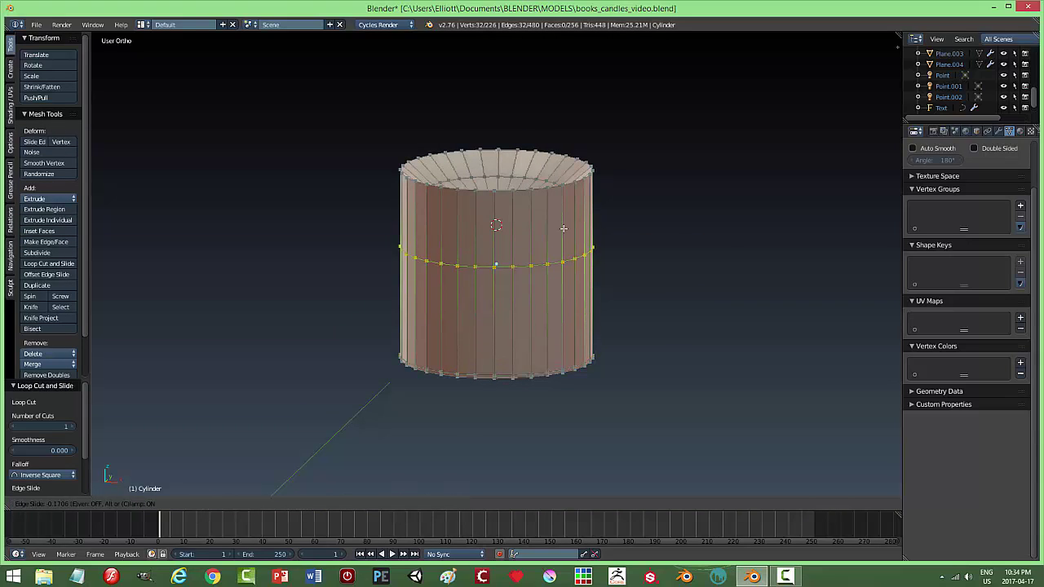
pyautogui.click(574, 178)
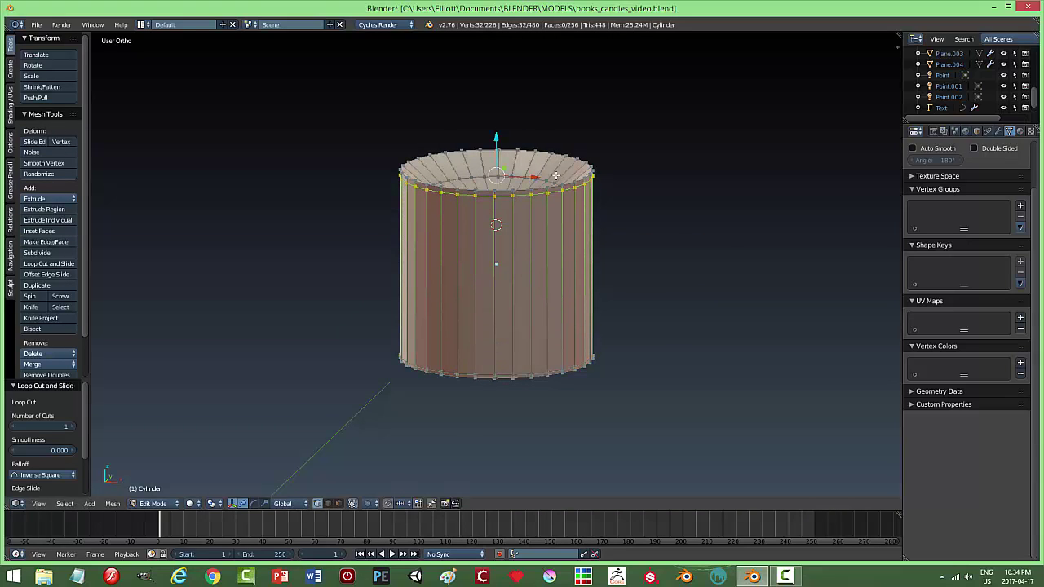
pyautogui.hotkey('ctrl', 'r')
pyautogui.click(555, 169)
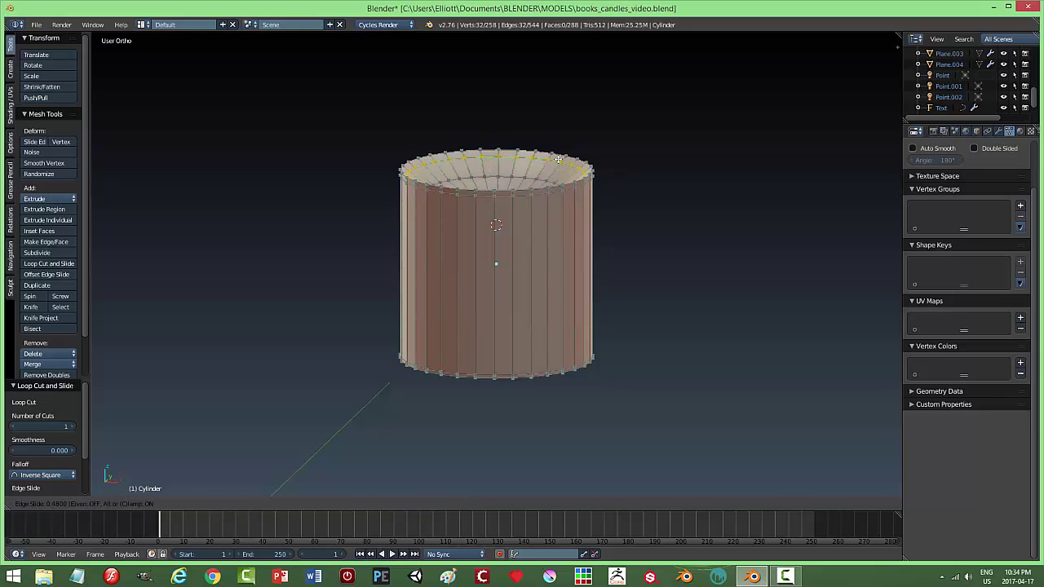
pyautogui.click(560, 158)
pyautogui.press('Tab')
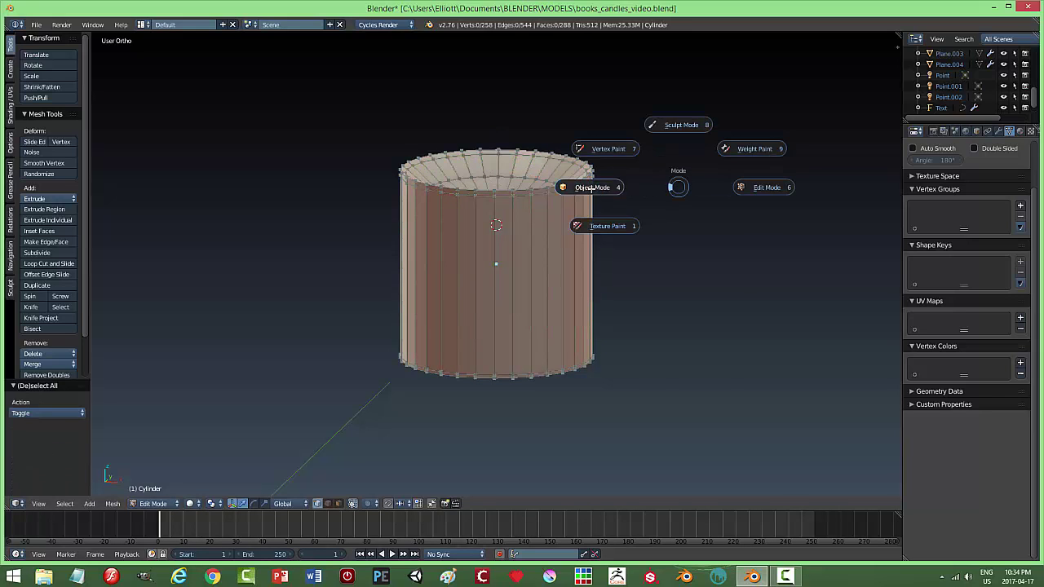
pyautogui.click(657, 191)
# Add a Subdivision Surface modifier to the candle cylinder.
pyautogui.click(999, 132)
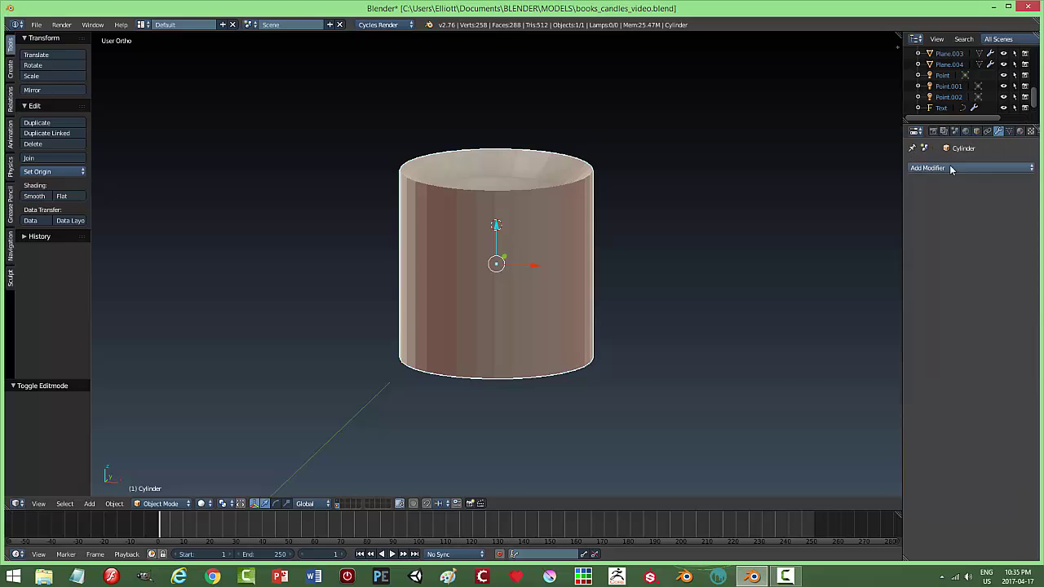
pyautogui.click(948, 169)
pyautogui.click(833, 348)
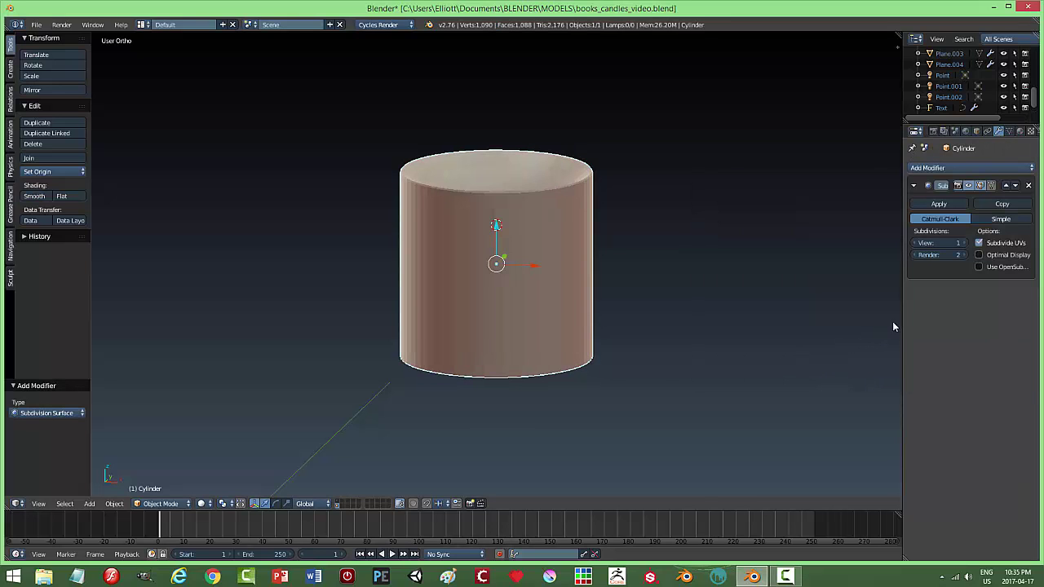
pyautogui.moveTo(754, 252)
pyautogui.mouseDown(button='middle')
pyautogui.moveTo(710, 315)
pyautogui.moveTo(750, 305)
pyautogui.moveTo(773, 196)
pyautogui.moveTo(735, 253)
pyautogui.mouseUp(button='middle')
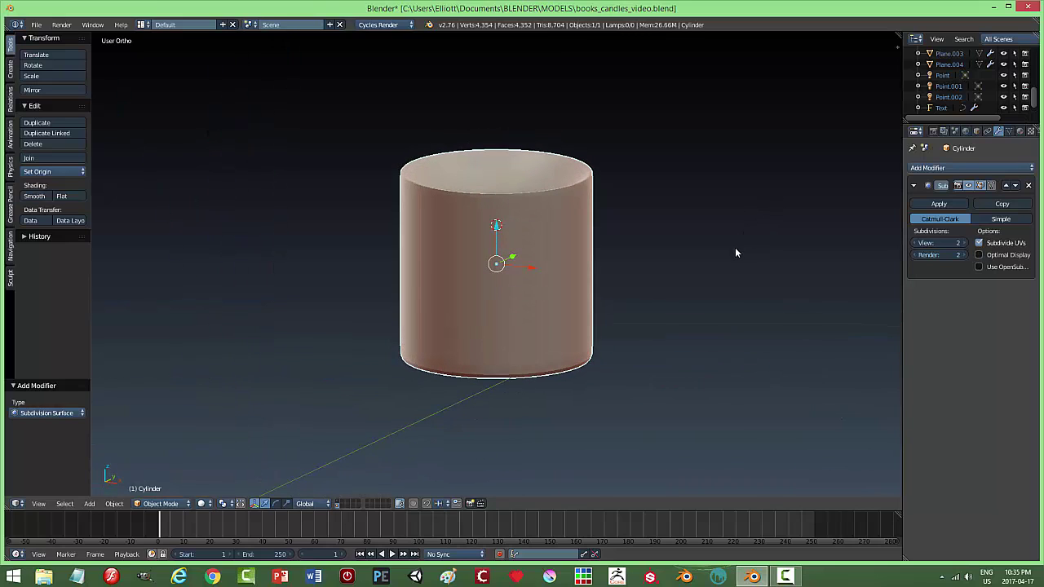
# Add a fourth edge loop near the cylinder's bottom, deselect, and return to object mode.
pyautogui.press('Tab')
pyautogui.click(610, 330)
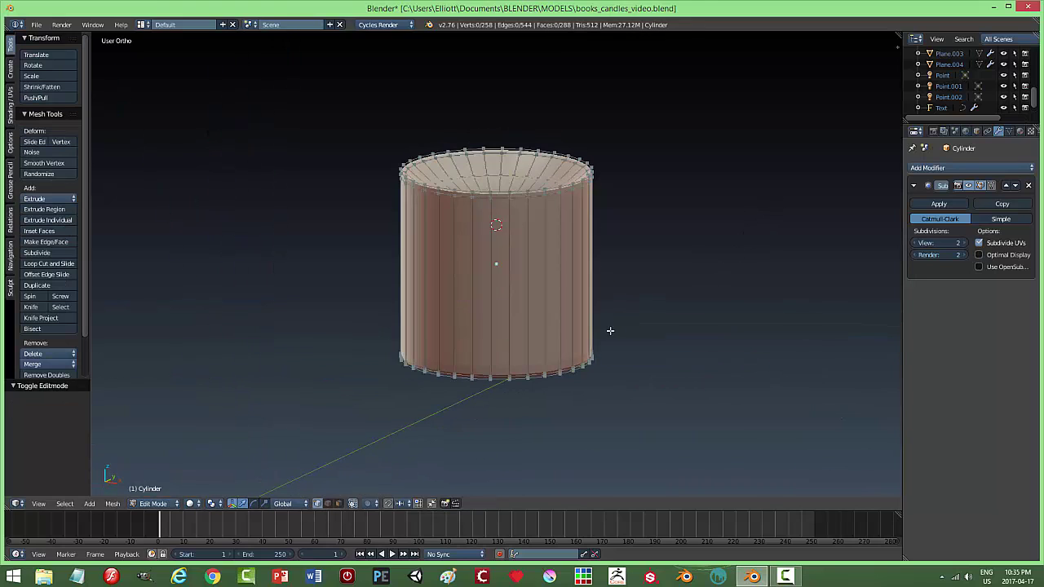
pyautogui.hotkey('ctrl', 'r')
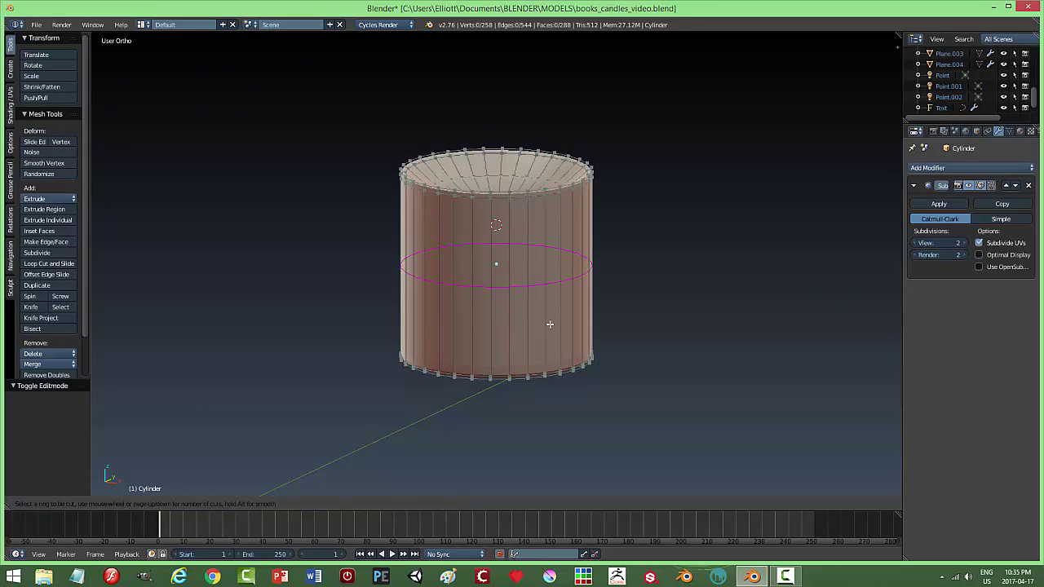
pyautogui.click(550, 324)
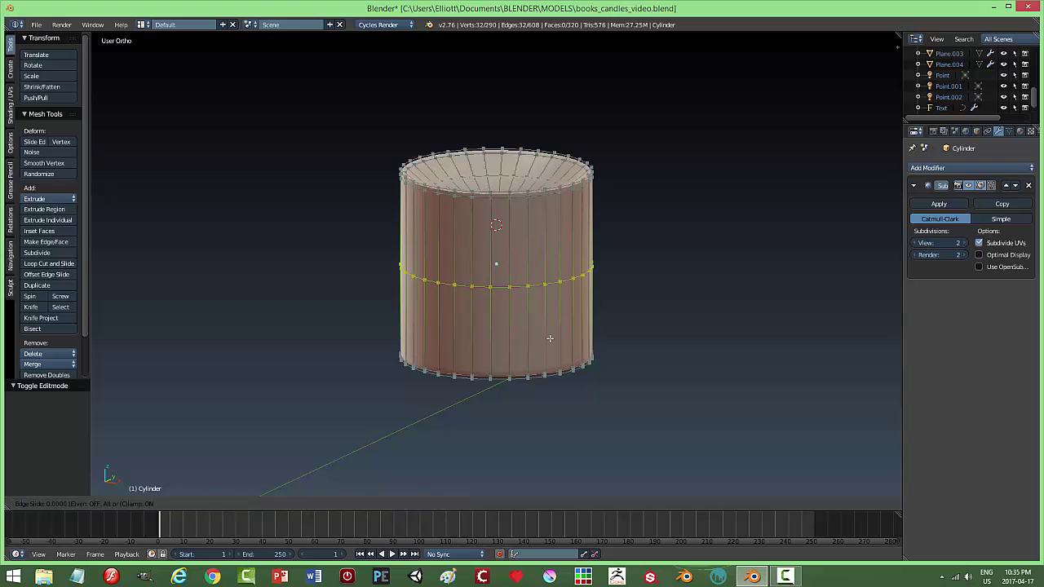
pyautogui.click(559, 410)
pyautogui.press('a')
pyautogui.press('Tab')
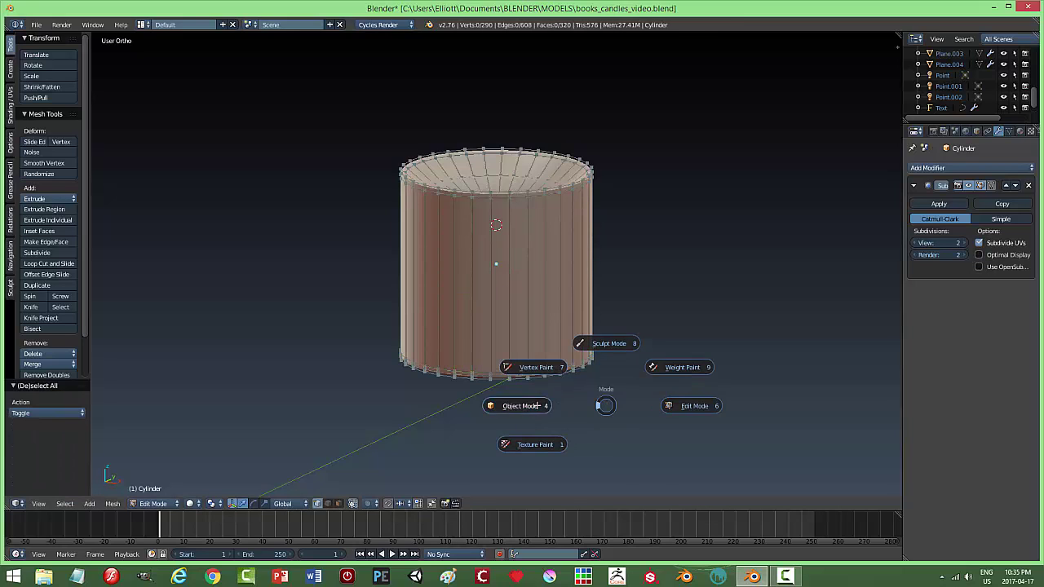
pyautogui.click(537, 405)
# Apply smooth shading to the candle cylinder.
pyautogui.click(33, 196)
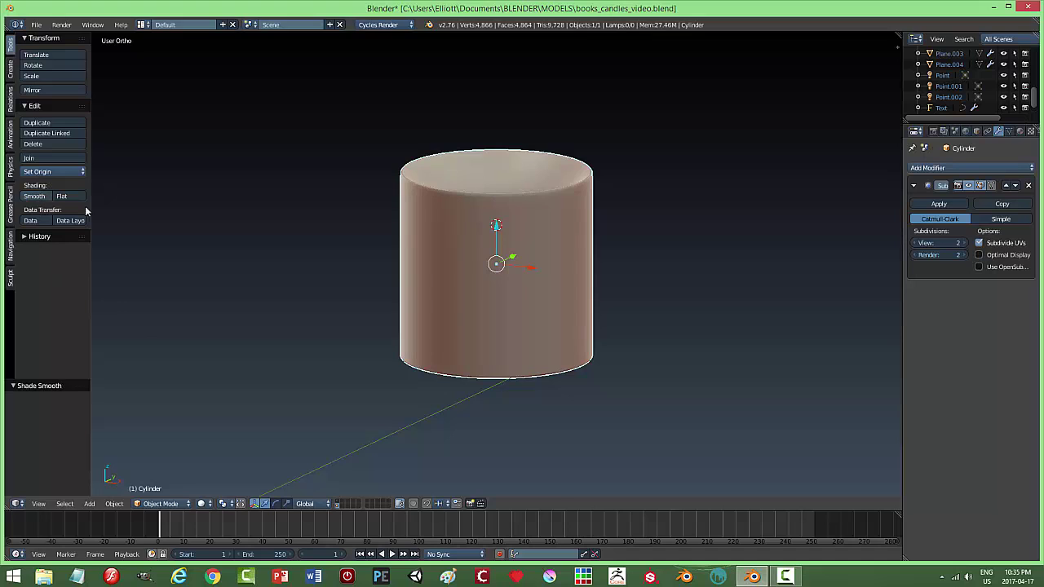
pyautogui.moveTo(651, 258)
pyautogui.mouseDown(button='middle')
pyautogui.moveTo(662, 295)
pyautogui.moveTo(664, 261)
pyautogui.moveTo(661, 274)
pyautogui.moveTo(681, 259)
pyautogui.moveTo(657, 263)
pyautogui.mouseUp(button='middle')
pyautogui.scroll(-1, 678, 258)
pyautogui.hotkey('shift', 'a')
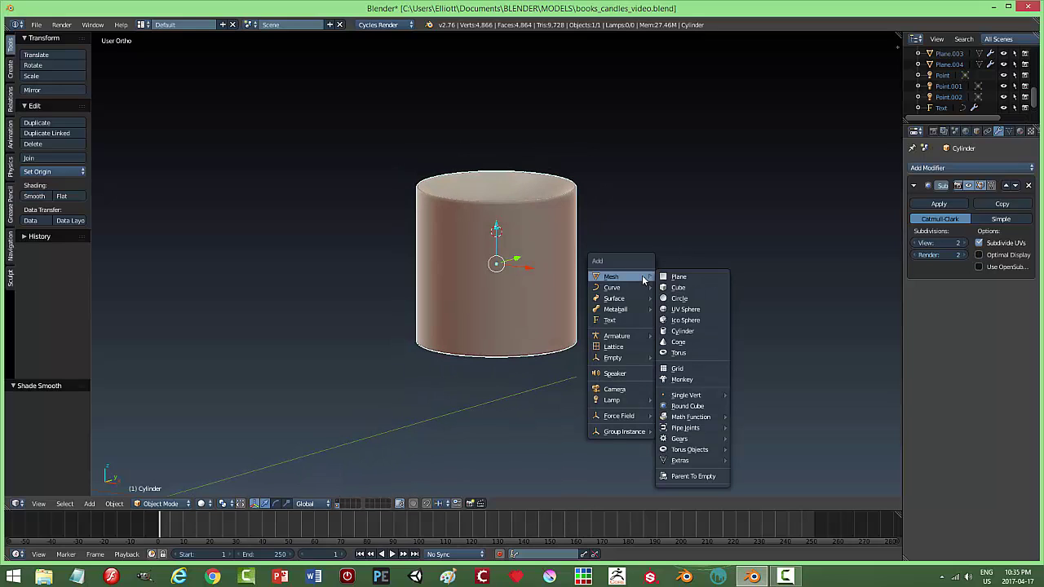
# Add an icosphere, scale it to 0.397 then 0.830, and narrow X and Y to 0.516.
pyautogui.click(676, 320)
pyautogui.press('s')
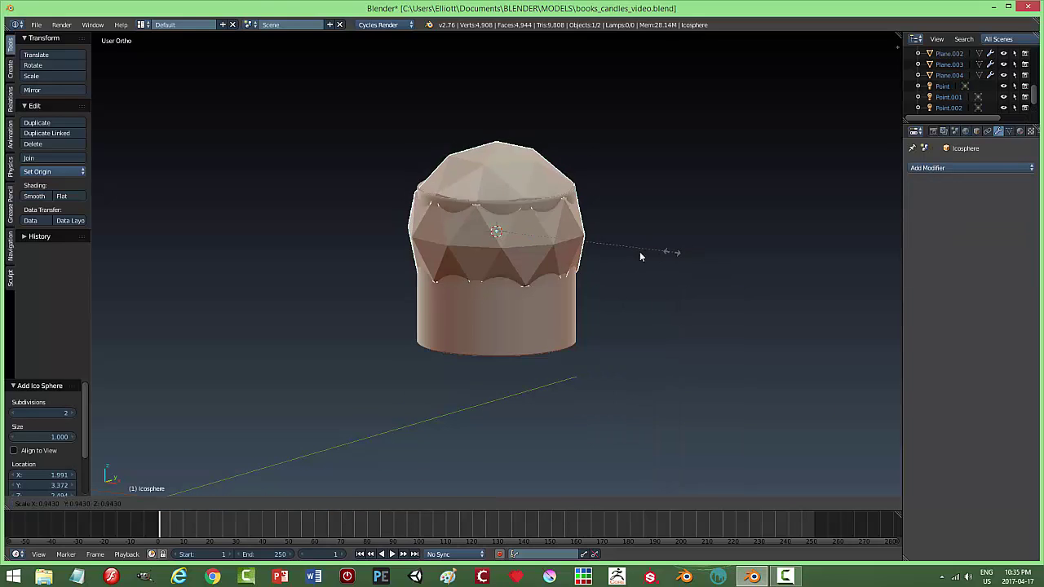
pyautogui.click(571, 253)
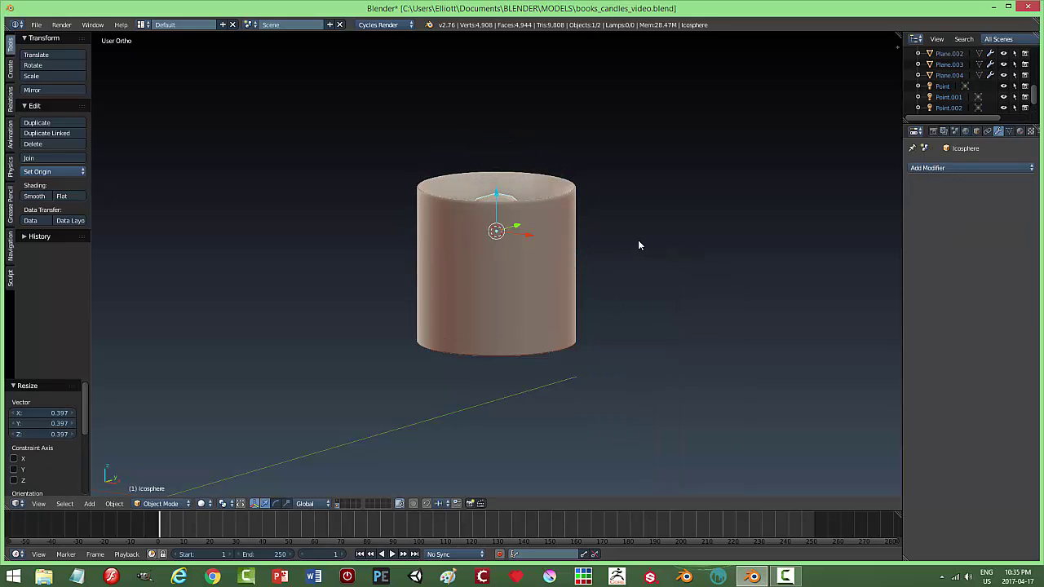
pyautogui.moveTo(640, 242)
pyautogui.mouseDown(button='middle')
pyautogui.moveTo(632, 279)
pyautogui.moveTo(642, 241)
pyautogui.mouseUp(button='middle')
pyautogui.press('s')
pyautogui.click(605, 276)
pyautogui.press('s')
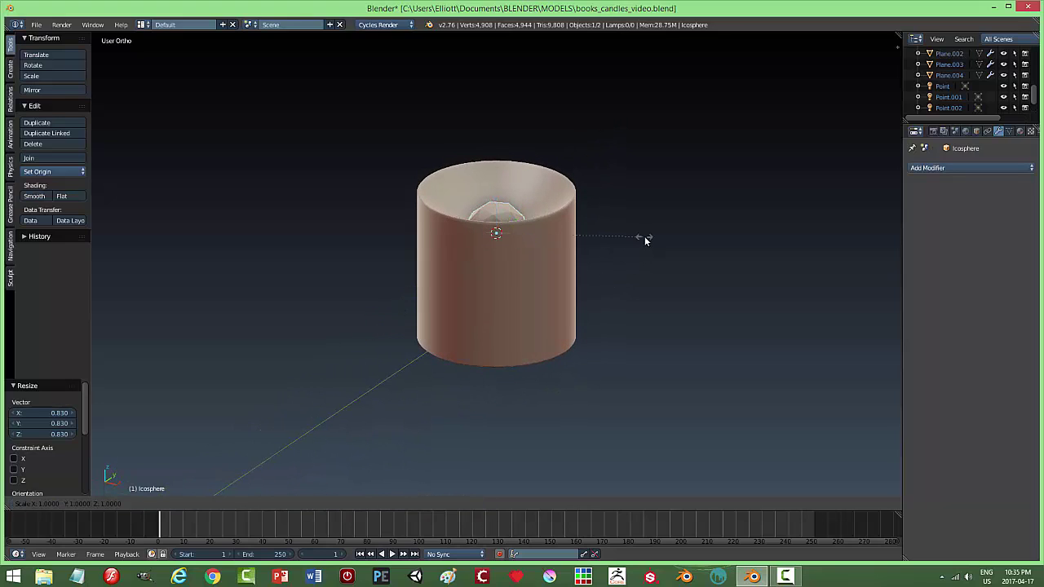
pyautogui.hotkey('shift', 'z')
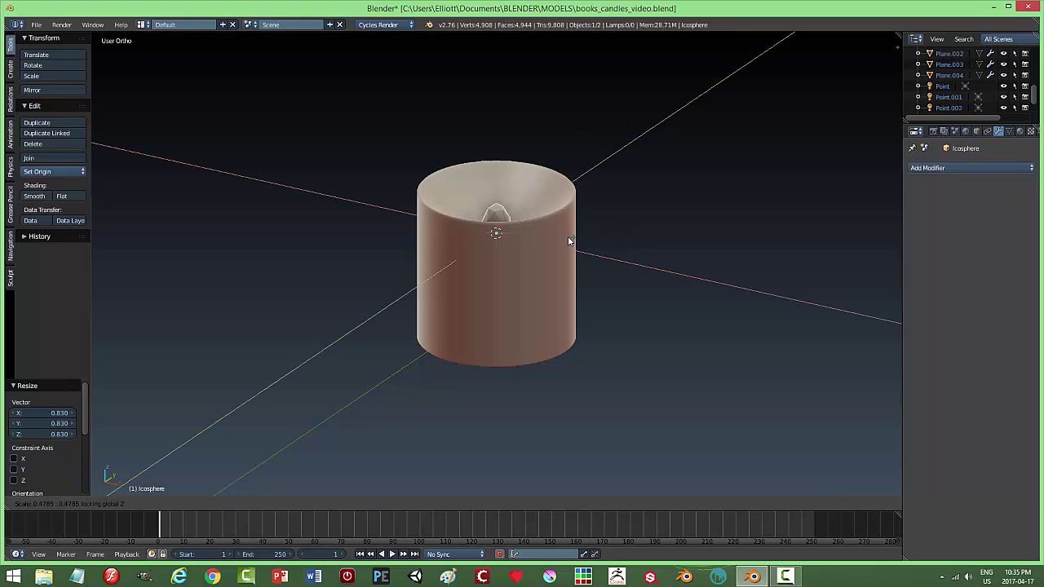
pyautogui.click(573, 242)
# Toggle the icosphere through edit mode, then move it up 0.574 along Z above the candle.
pyautogui.press('Tab')
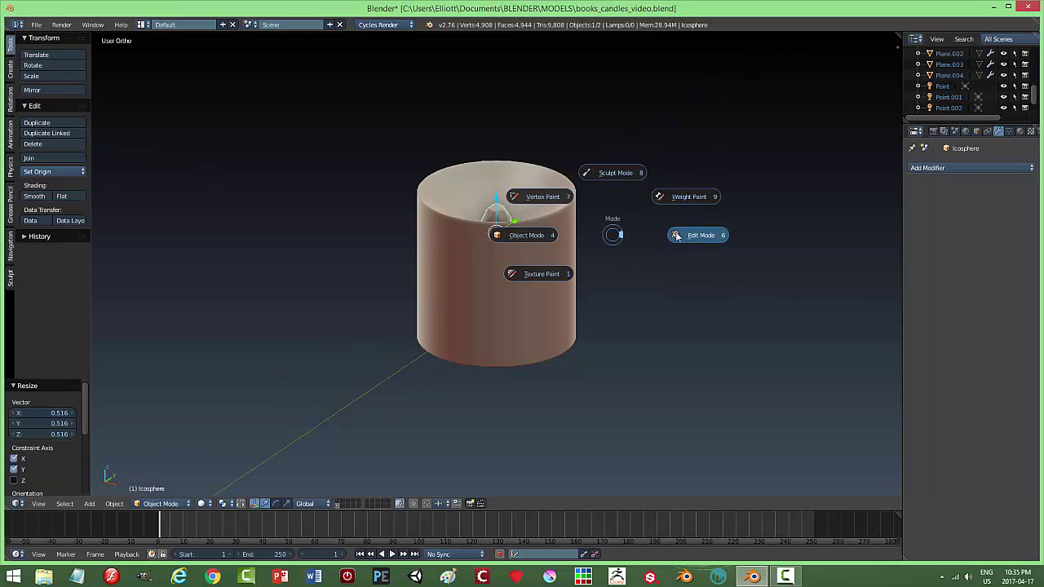
pyautogui.click(678, 235)
pyautogui.scroll(3, 563, 228)
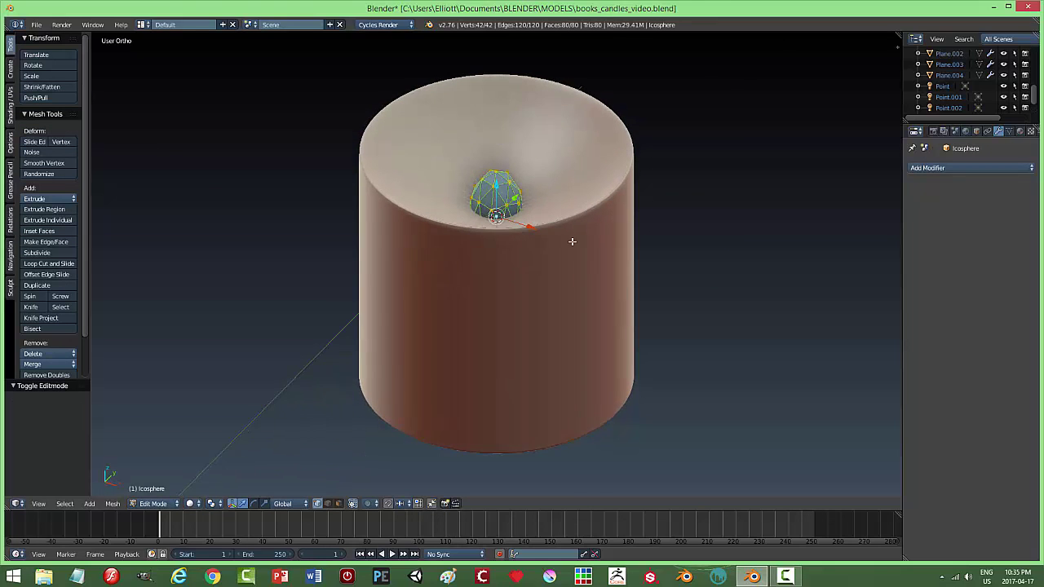
pyautogui.rightClick(496, 173)
pyautogui.moveTo(641, 249); pyautogui.dragTo(636, 221, button='middle')
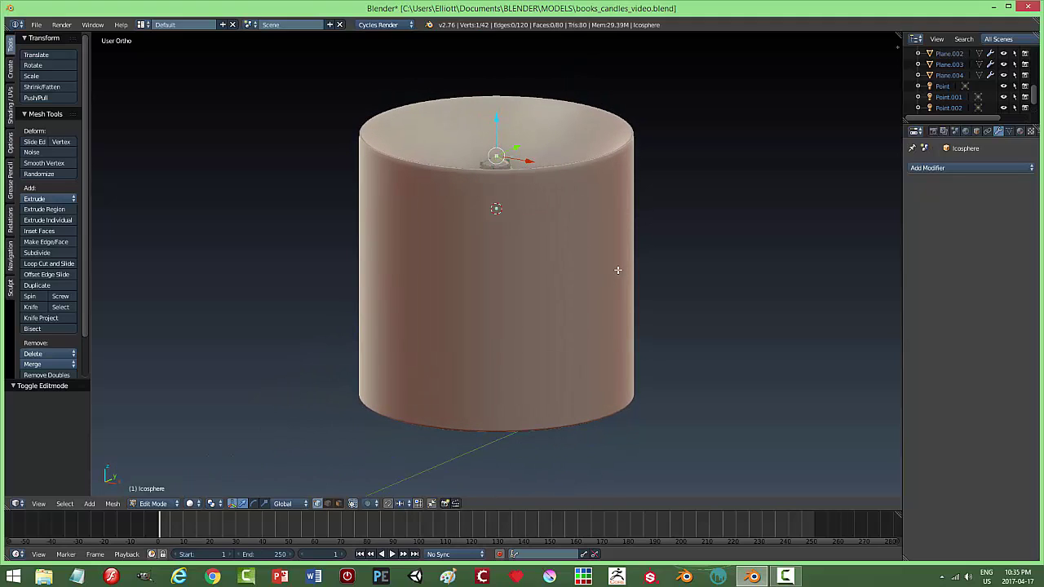
pyautogui.press('Tab')
pyautogui.click(567, 269)
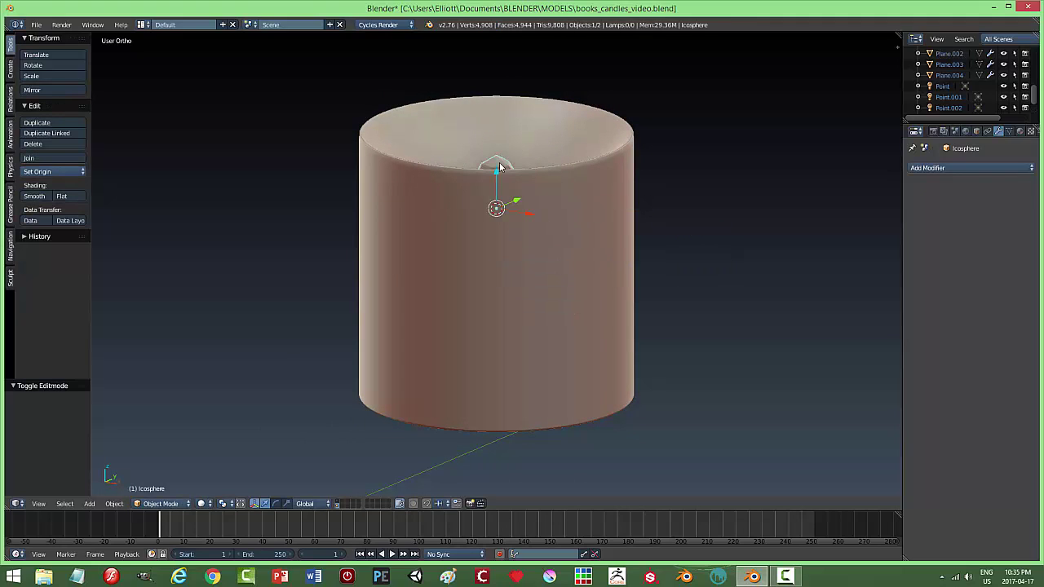
pyautogui.moveTo(499, 178); pyautogui.dragTo(514, 82)
pyautogui.moveTo(634, 124); pyautogui.dragTo(641, 133, button='middle')
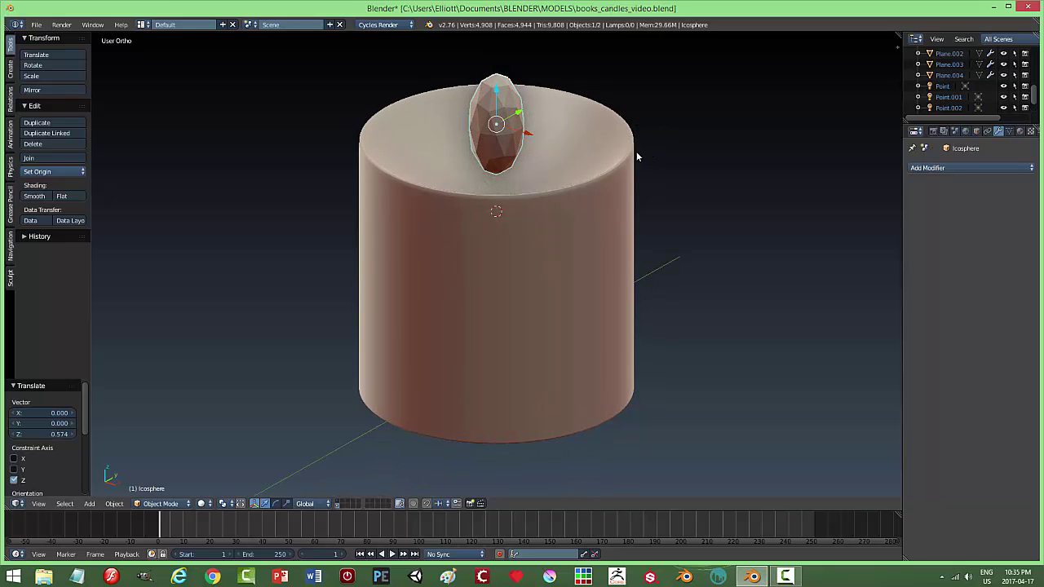
pyautogui.moveTo(660, 159); pyautogui.dragTo(628, 150, button='middle')
# Give the flame a Subdivision Surface modifier at view level 2 and smooth shading.
pyautogui.click(929, 168)
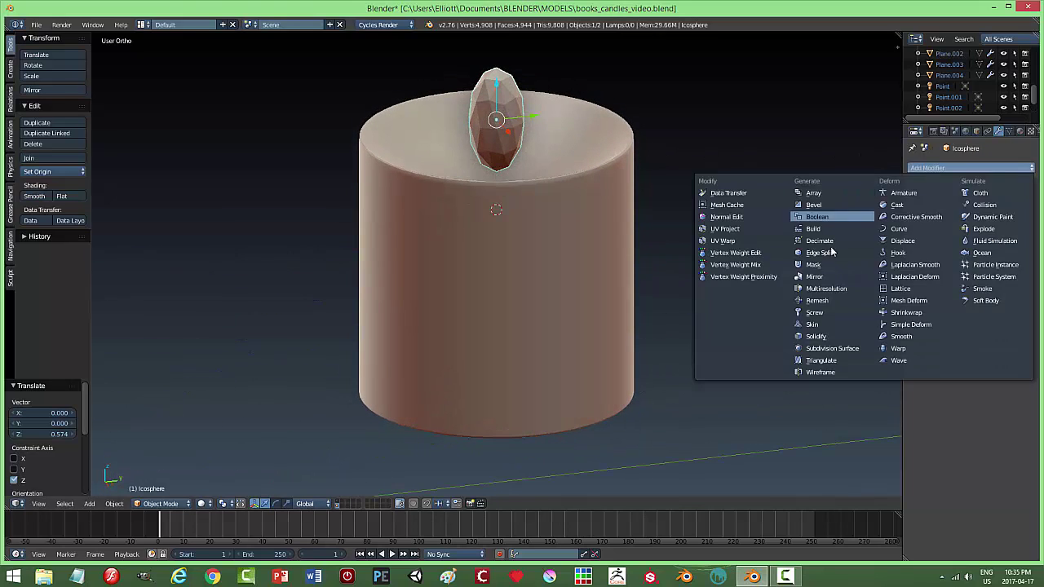
pyautogui.click(831, 348)
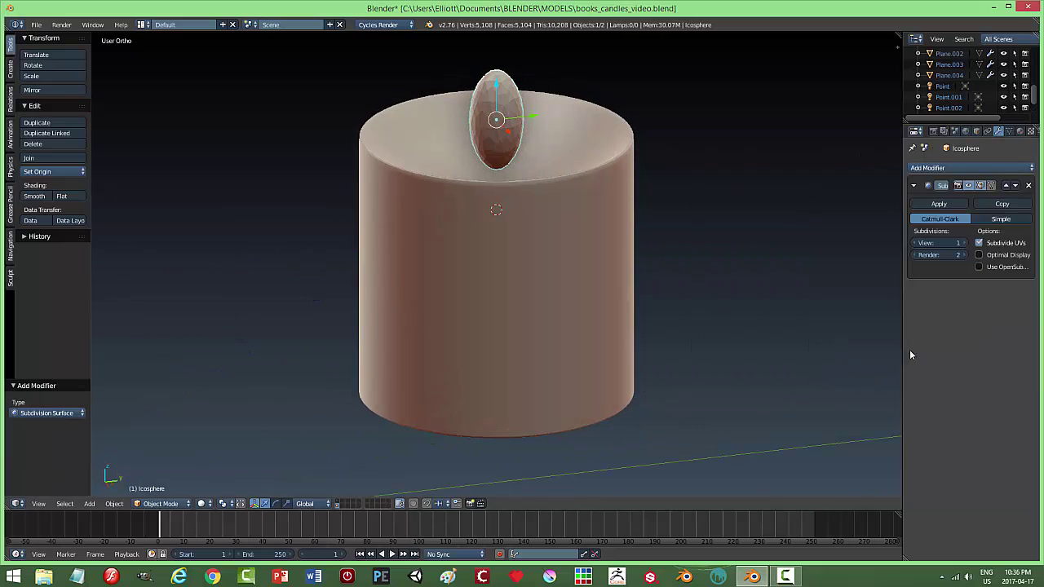
pyautogui.click(965, 243)
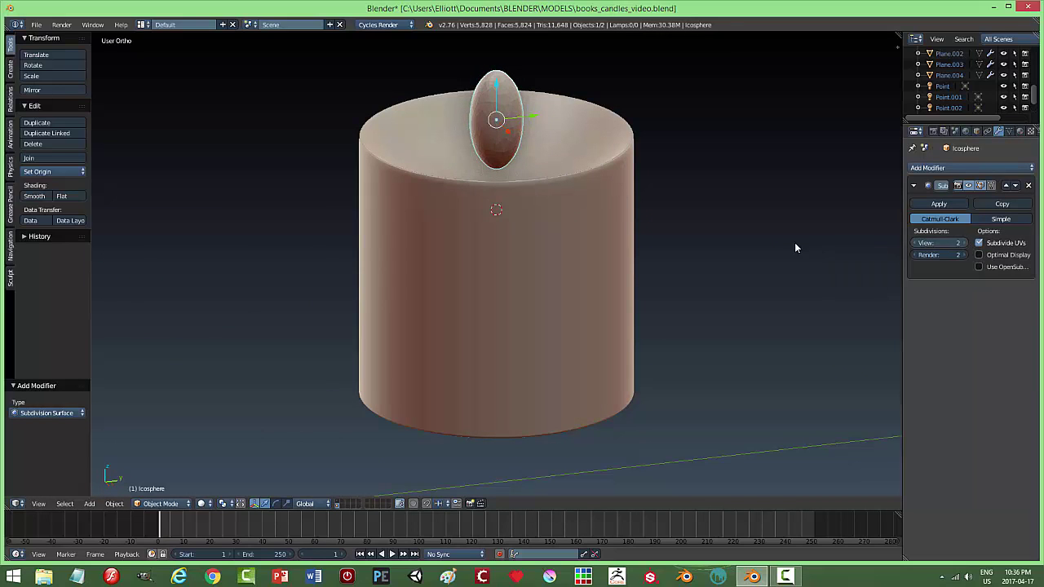
pyautogui.click(36, 196)
# Lower the flame into the candle top, scale it to 0.911, and nudge it up slightly.
pyautogui.moveTo(494, 91); pyautogui.dragTo(491, 119)
pyautogui.moveTo(562, 143); pyautogui.dragTo(587, 140, button='middle')
pyautogui.moveTo(493, 120); pyautogui.dragTo(493, 127)
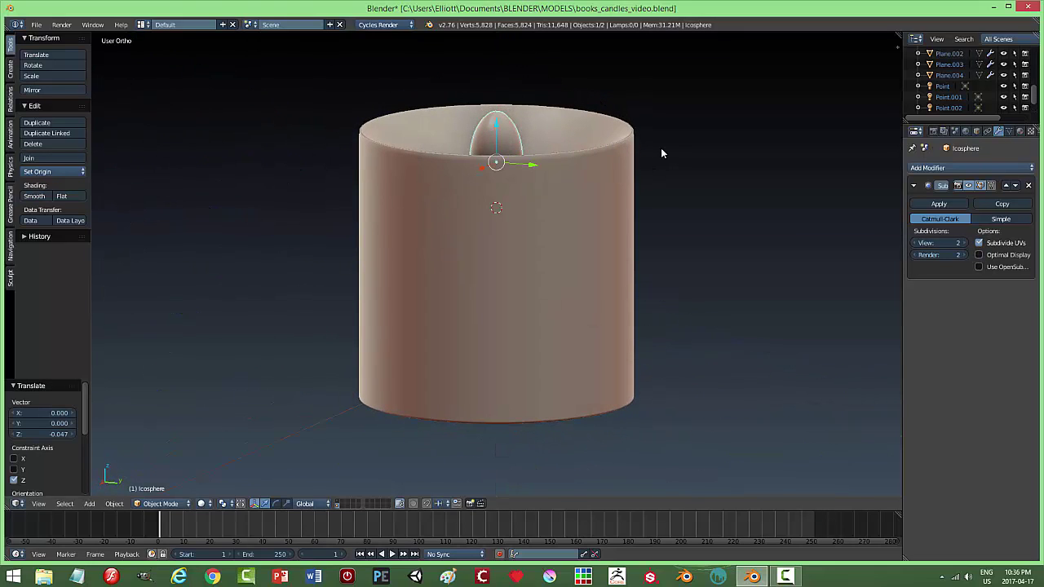
pyautogui.press('s')
pyautogui.click(645, 153)
pyautogui.moveTo(646, 154); pyautogui.dragTo(699, 162, button='middle')
pyautogui.scroll(-2, 685, 165)
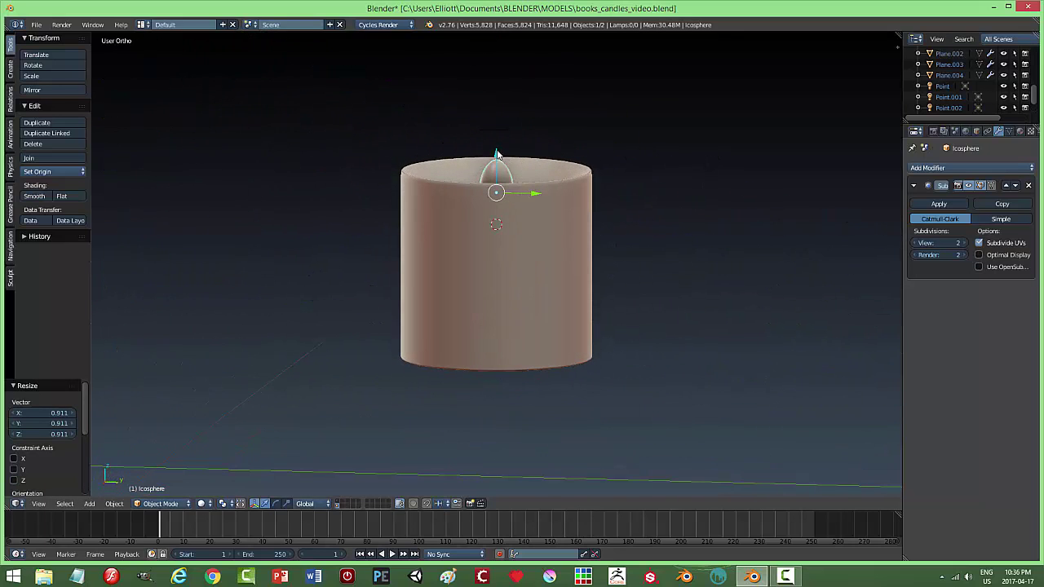
pyautogui.moveTo(508, 159); pyautogui.dragTo(512, 152)
pyautogui.press('a')
# Reselect the flame and lower it further along Z into the candle's dished top.
pyautogui.moveTo(694, 155); pyautogui.dragTo(663, 147, button='middle')
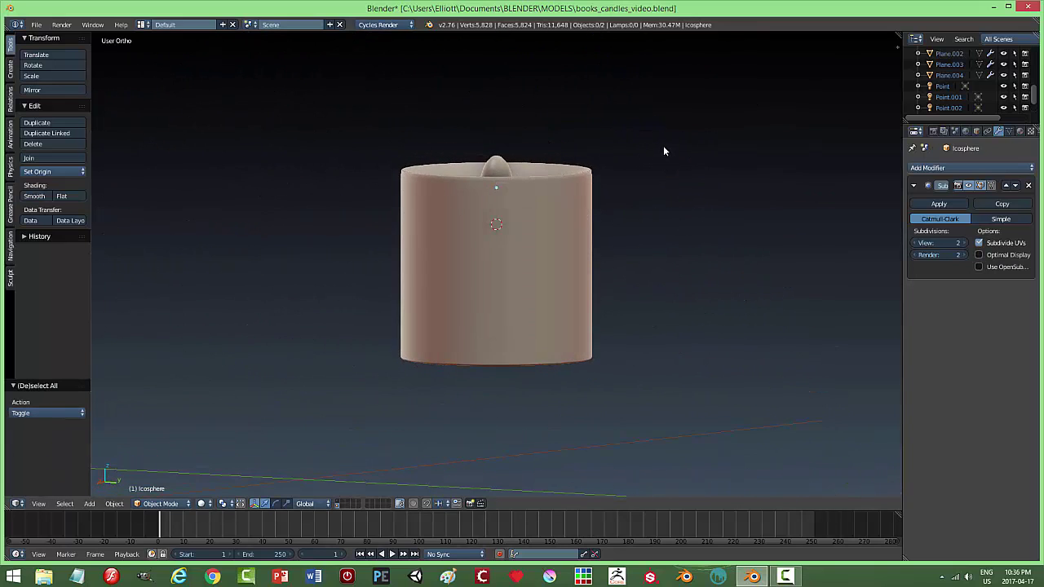
pyautogui.scroll(-3, 663, 147)
pyautogui.moveTo(648, 203); pyautogui.dragTo(529, 236, button='middle')
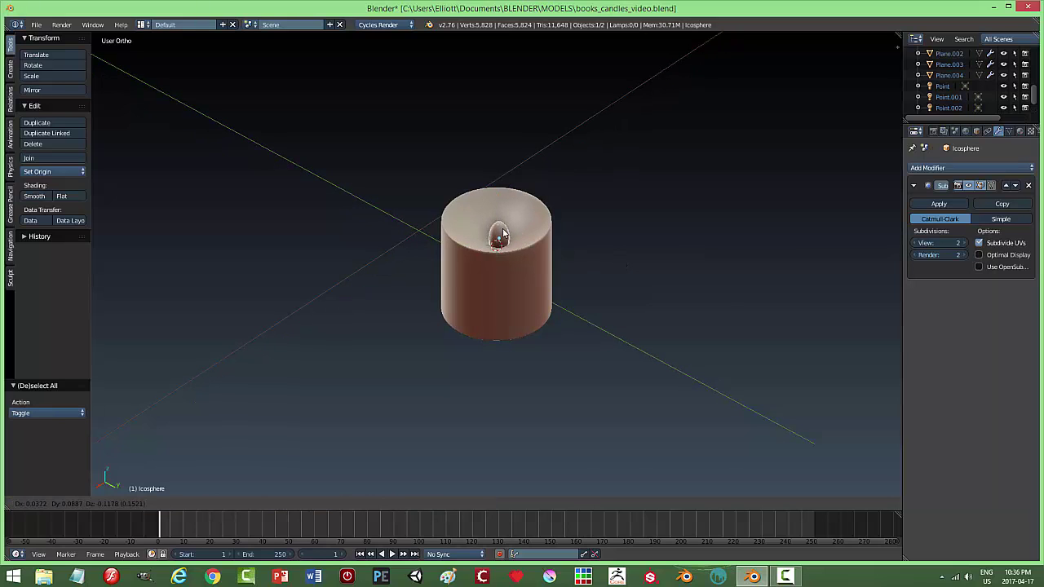
pyautogui.rightClick(503, 232)
pyautogui.moveTo(497, 204); pyautogui.dragTo(522, 216)
pyautogui.press('a')
pyautogui.moveTo(639, 248); pyautogui.dragTo(617, 245, button='middle')
# Put the flame in edit mode and enable proportional editing with Sphere falloff.
pyautogui.rightClick(499, 229)
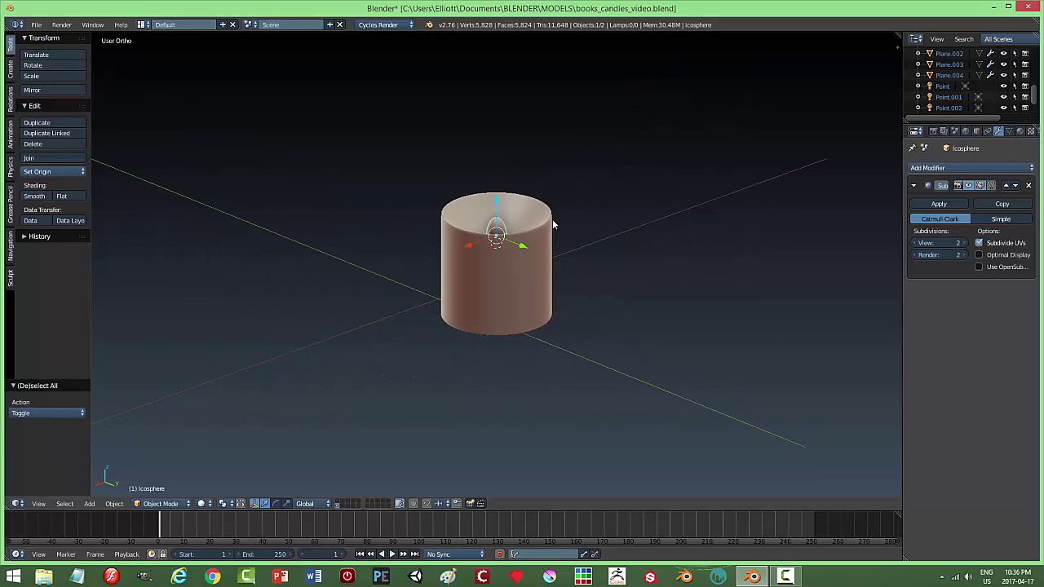
pyautogui.press('Tab')
pyautogui.click(587, 222)
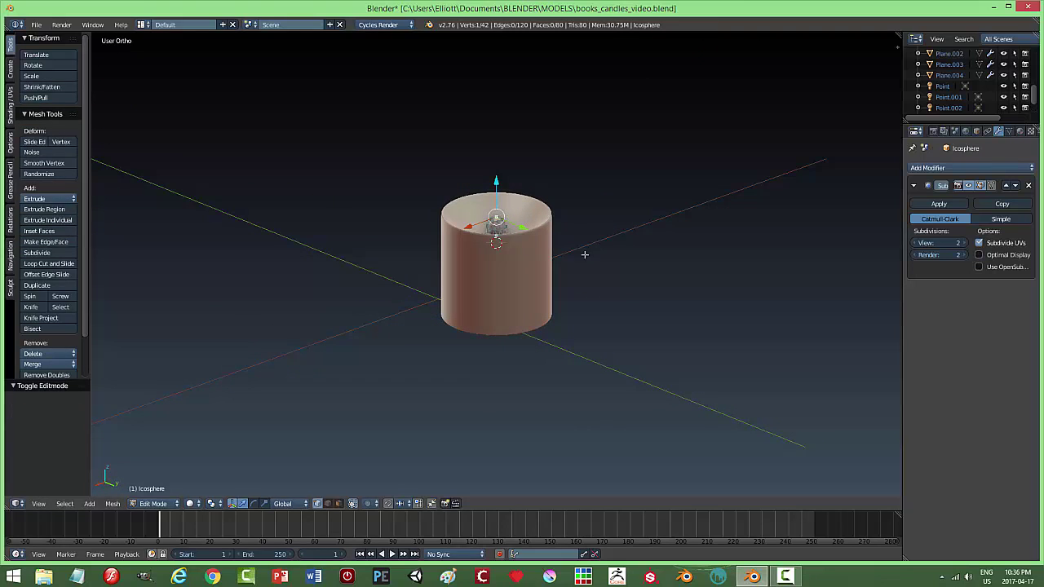
pyautogui.click(369, 503)
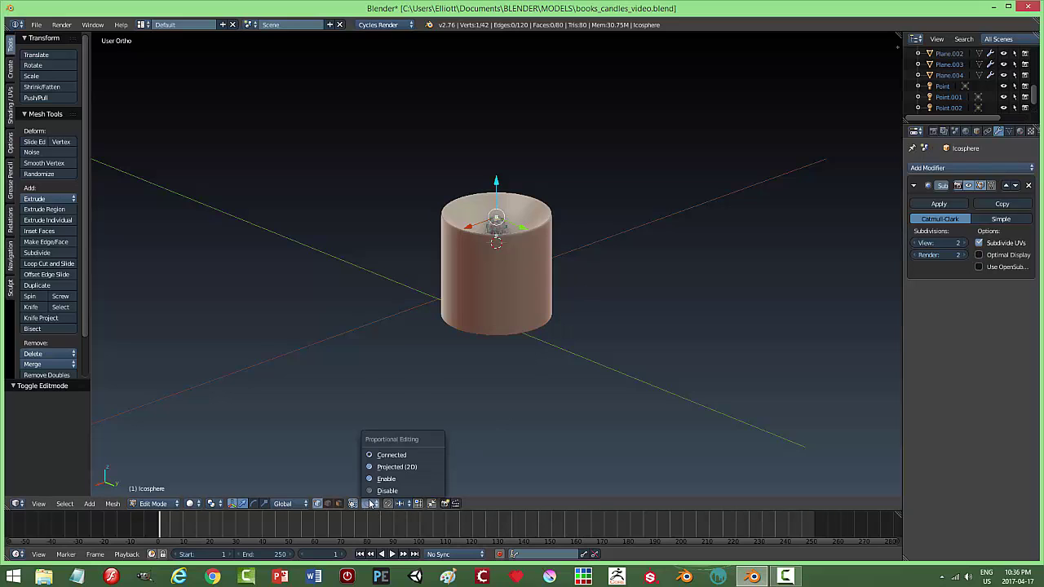
pyautogui.click(373, 481)
pyautogui.click(389, 503)
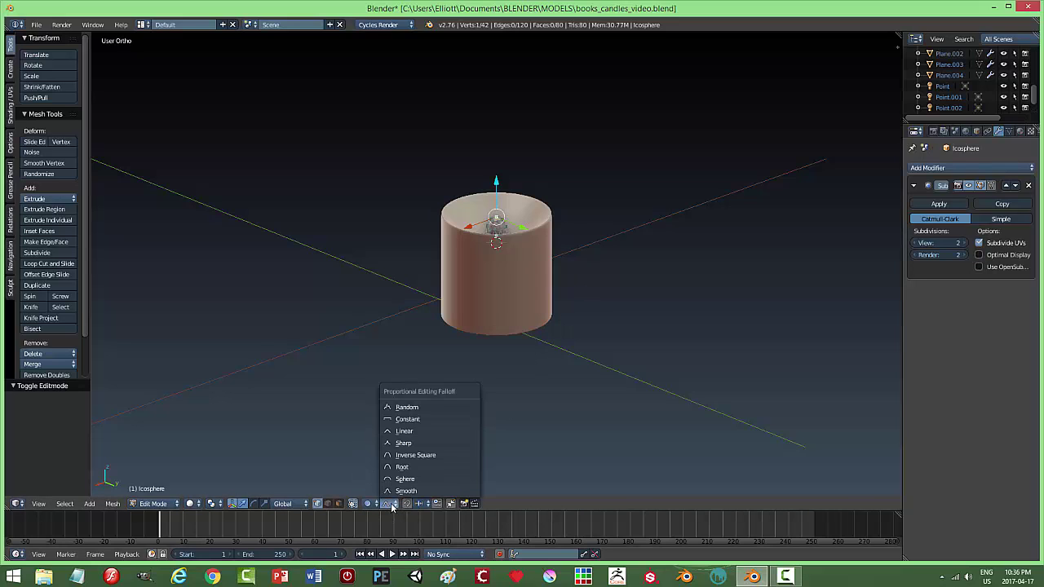
pyautogui.click(400, 480)
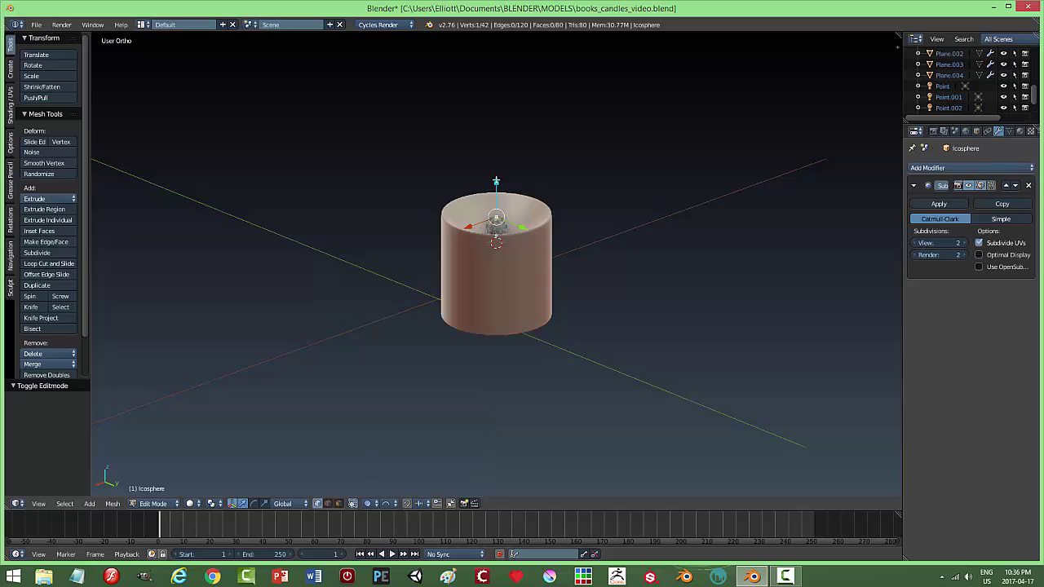
# Pull the flame tip up 0.176 along Z, adjusting the falloff radius, then return to object mode.
pyautogui.moveTo(496, 181); pyautogui.dragTo(496, 176)
pyautogui.scroll(-1, 496, 176)
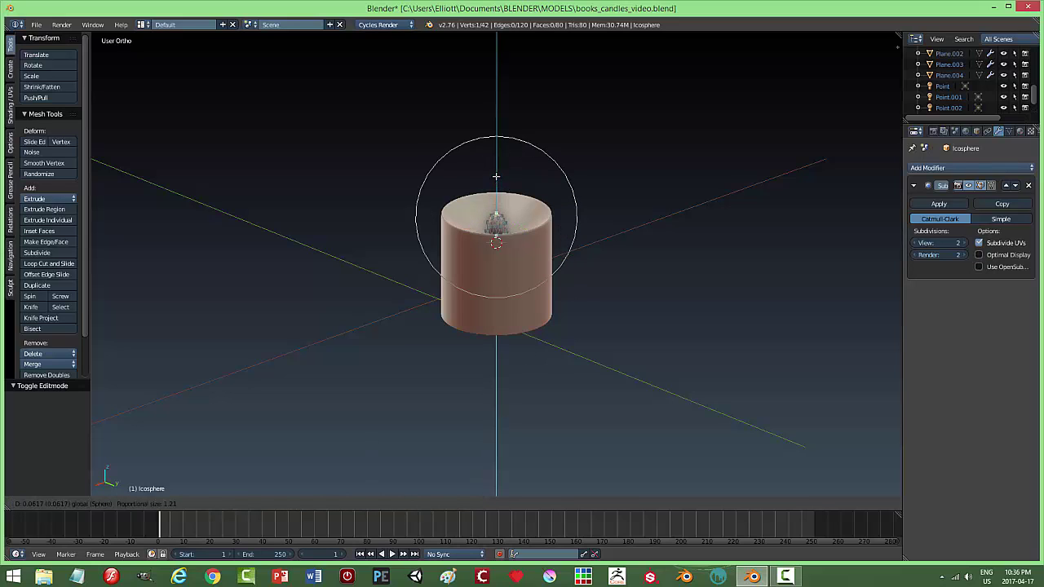
pyautogui.scroll(6, 496, 176)
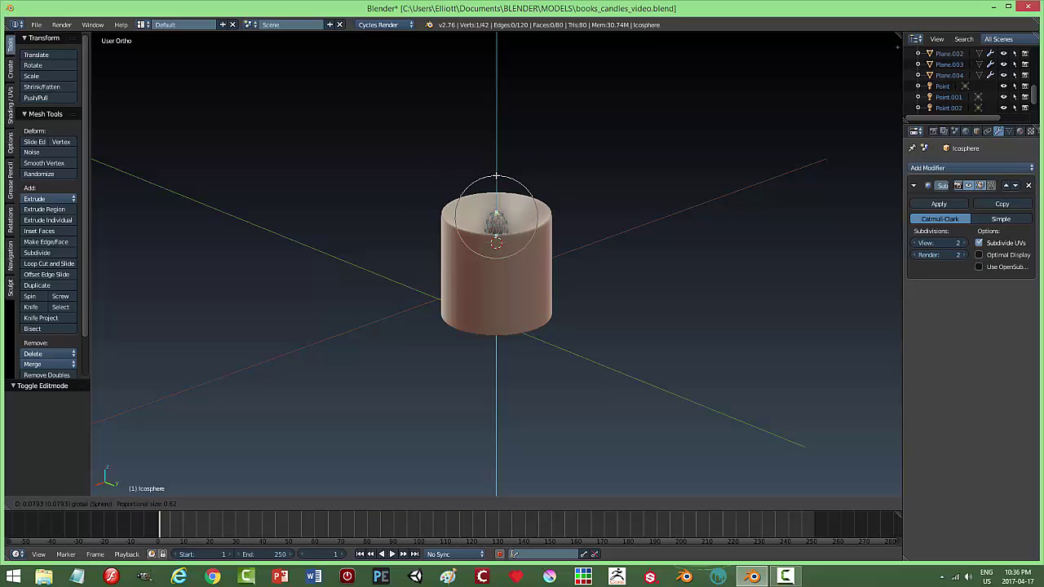
pyautogui.scroll(6, 495, 177)
pyautogui.moveTo(496, 174); pyautogui.dragTo(496, 170)
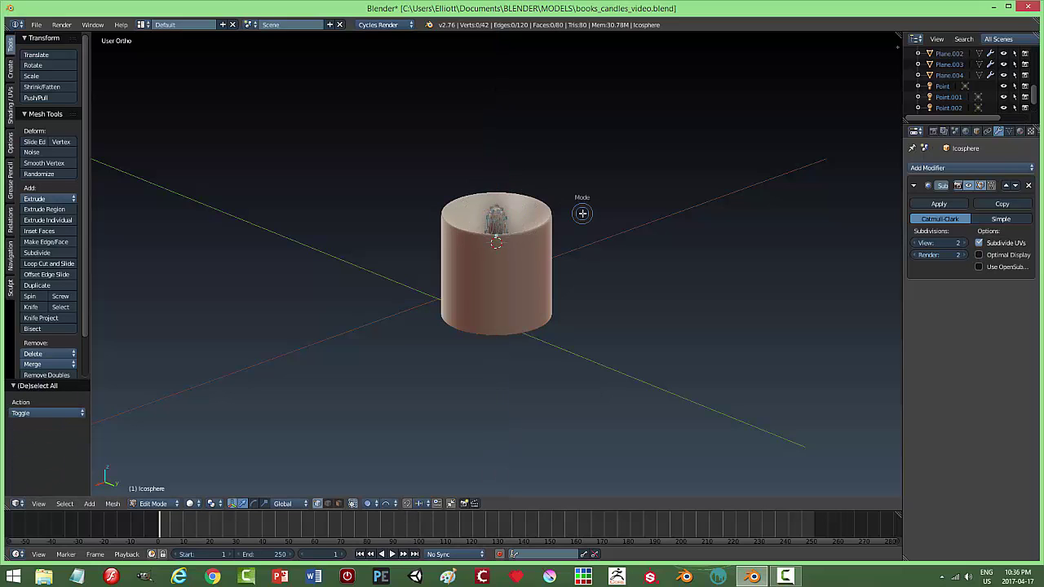
pyautogui.press('Tab')
pyautogui.scroll(-1, 593, 215)
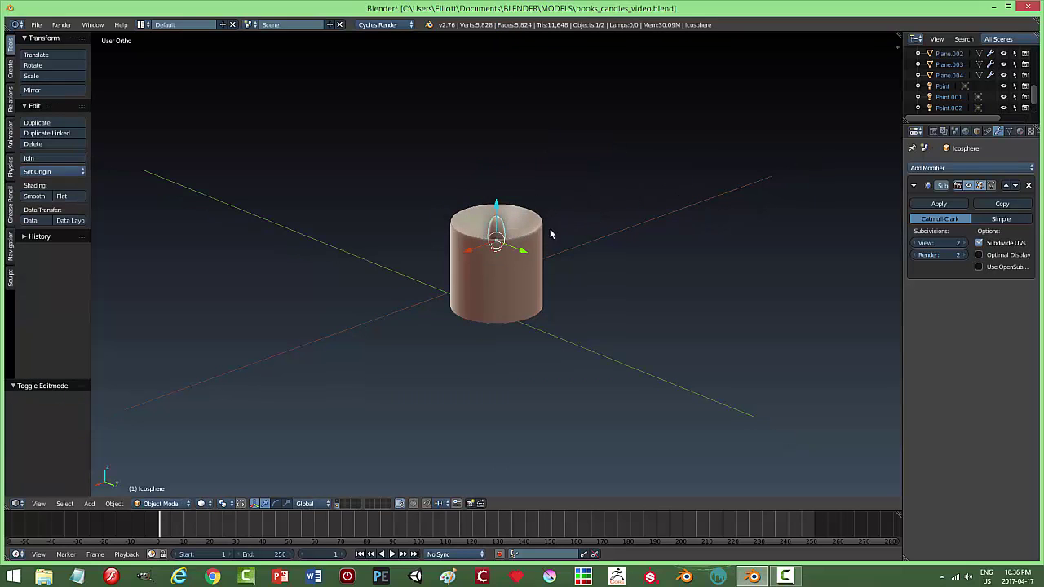
# Select the candle cylinder and constrain its movement to the Z axis.
pyautogui.press('a')
pyautogui.moveTo(601, 236); pyautogui.dragTo(613, 217, button='middle')
pyautogui.rightClick(545, 283)
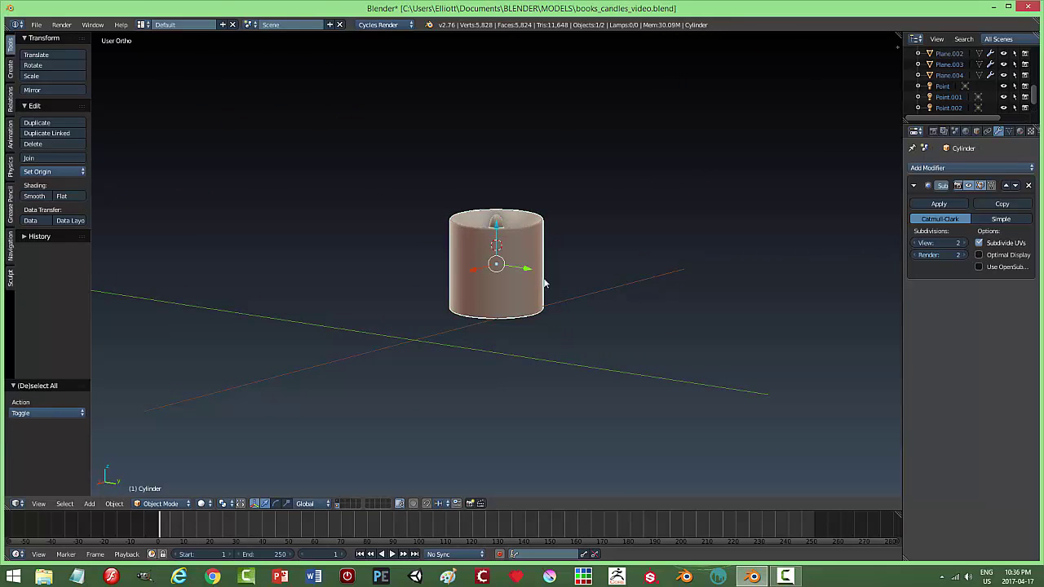
pyautogui.click(502, 225)
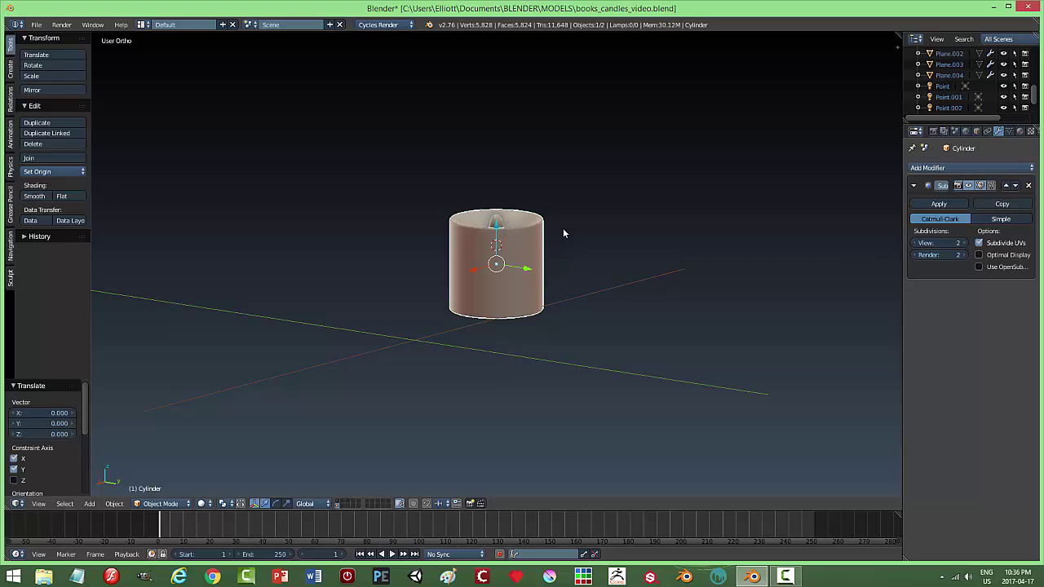
pyautogui.moveTo(562, 227); pyautogui.dragTo(498, 218, button='middle')
pyautogui.click(498, 218)
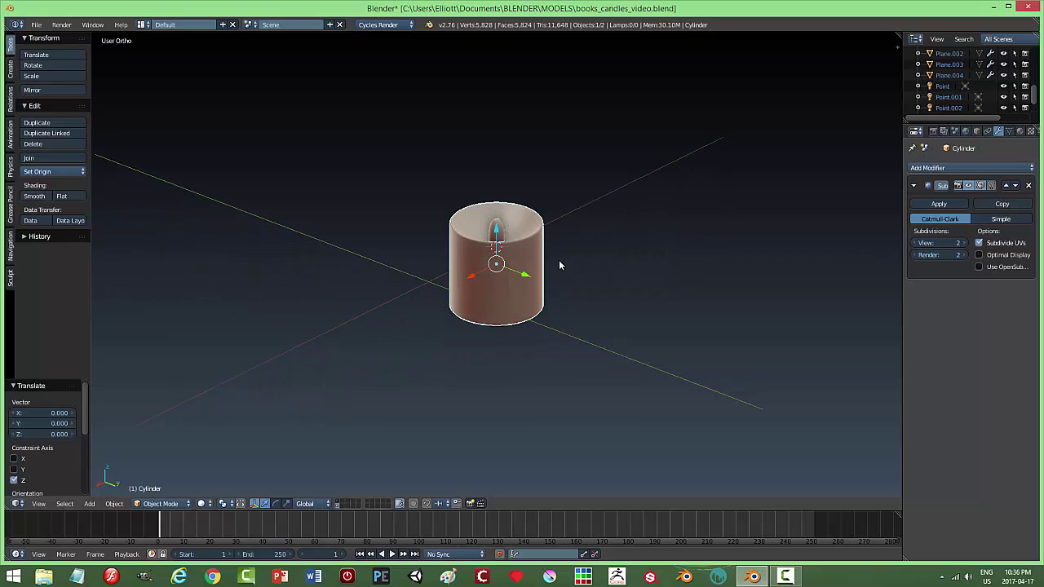
pyautogui.moveTo(559, 261); pyautogui.dragTo(529, 252, button='middle')
# Select both the candle and flame and move them to another layer.
pyautogui.press('a')
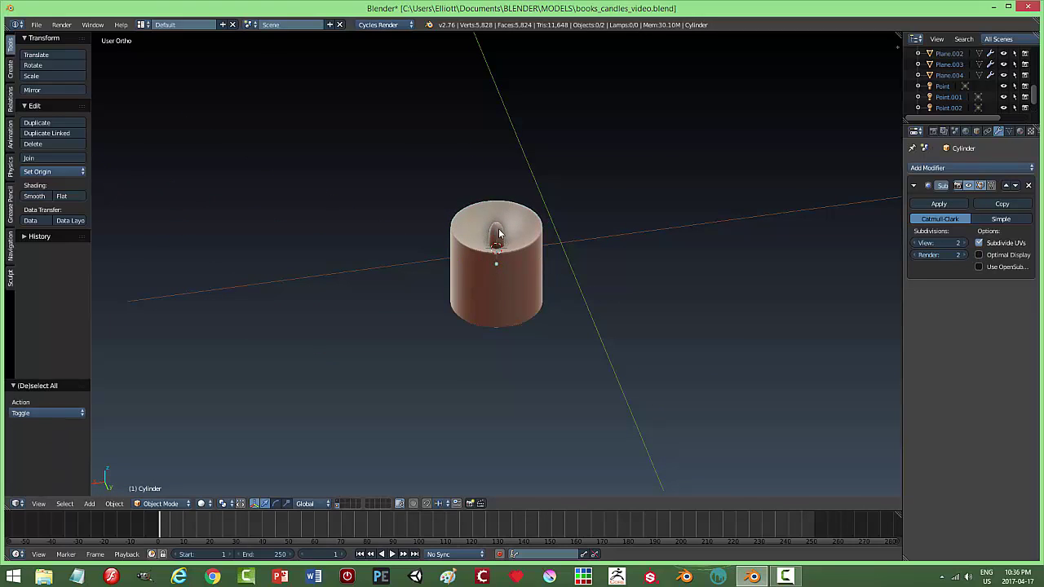
pyautogui.press('a')
pyautogui.press('m')
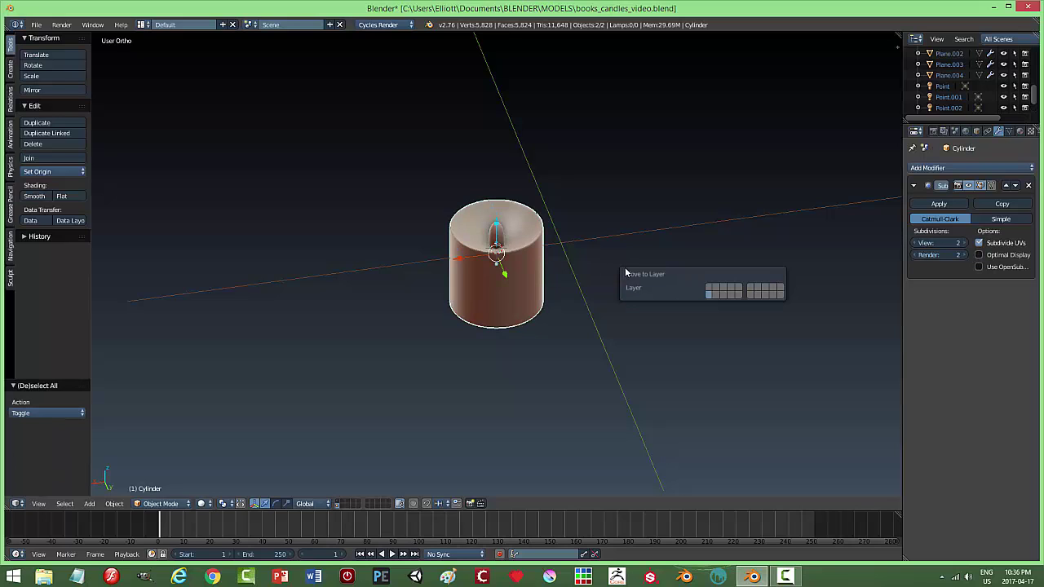
pyautogui.click(708, 289)
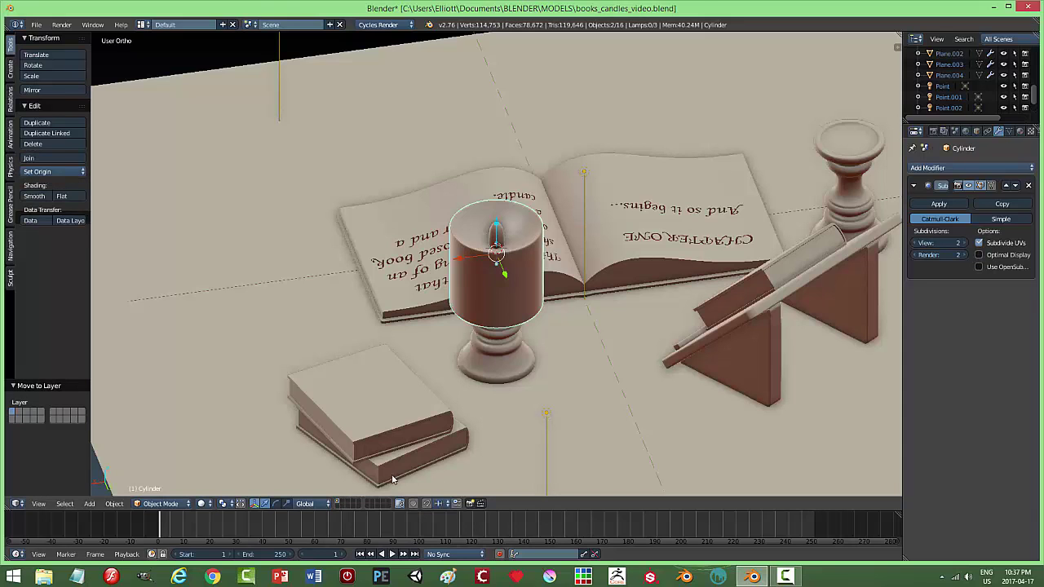
# Show the scene layer, scale the candle to 0.607, raise it into the holder, then view through the camera.
pyautogui.click(339, 501)
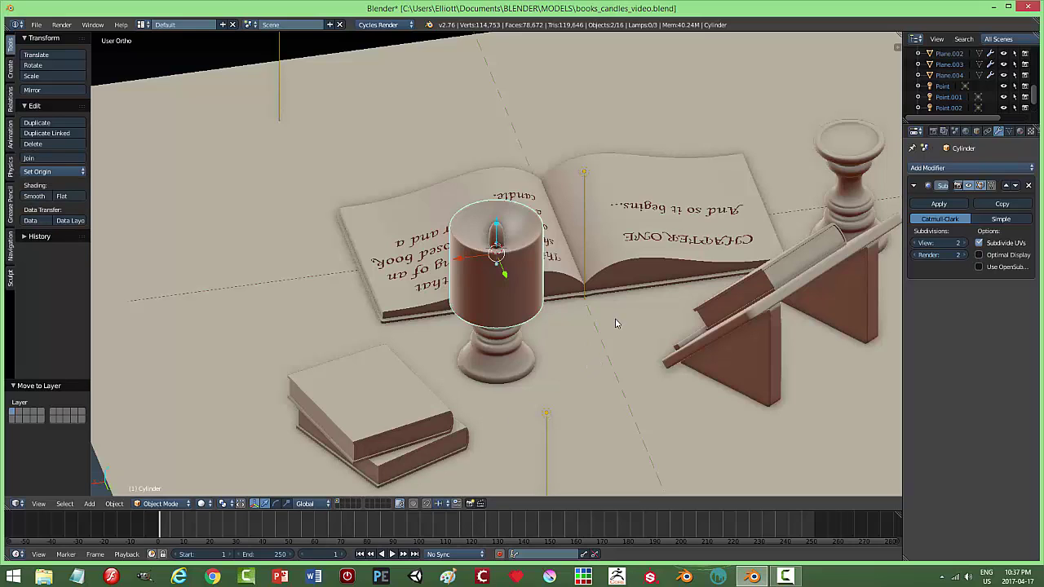
pyautogui.press('s')
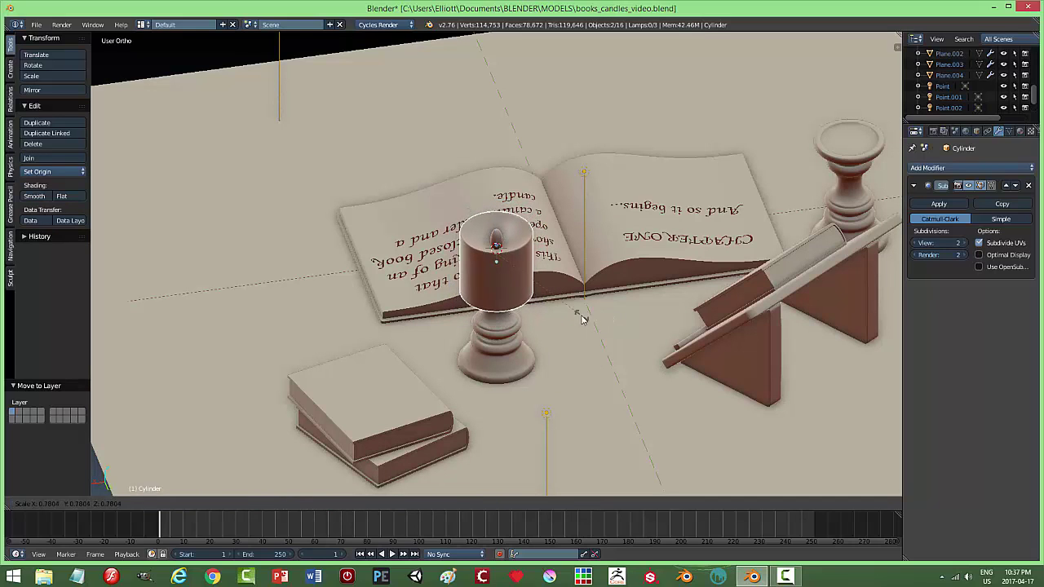
pyautogui.click(556, 312)
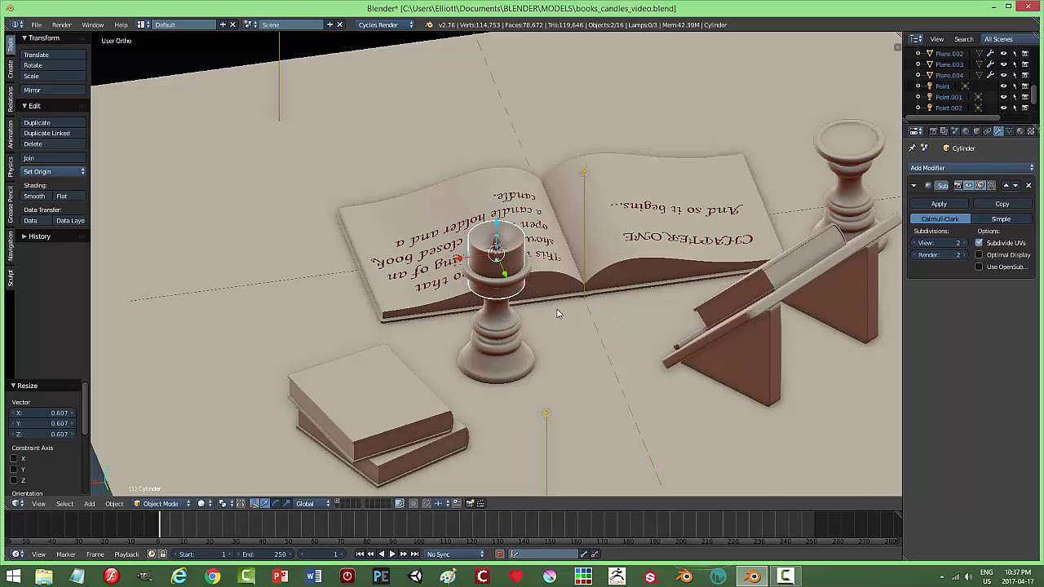
pyautogui.moveTo(498, 225); pyautogui.dragTo(544, 222)
pyautogui.press('a')
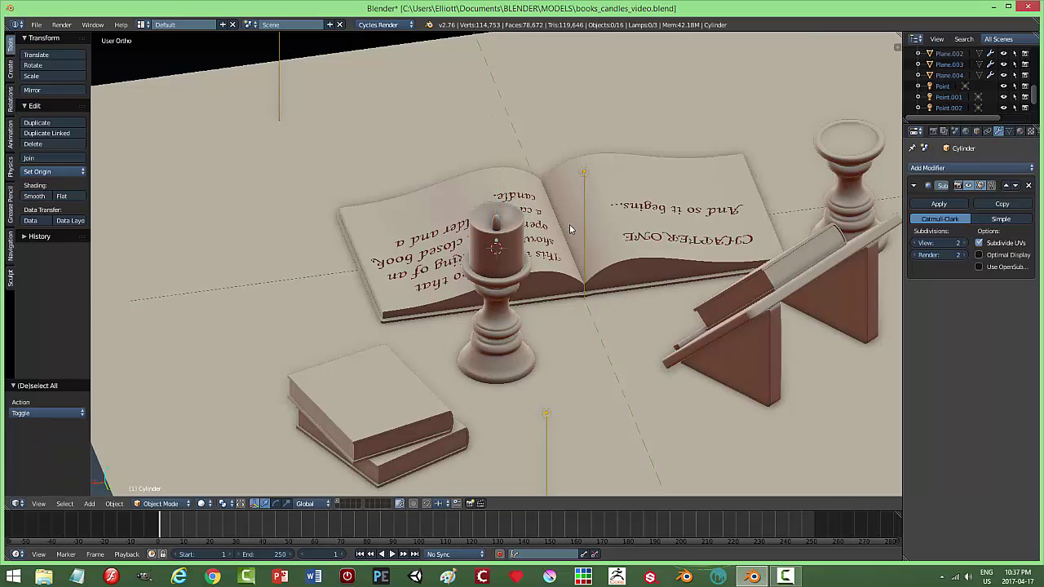
pyautogui.press('KP_0')
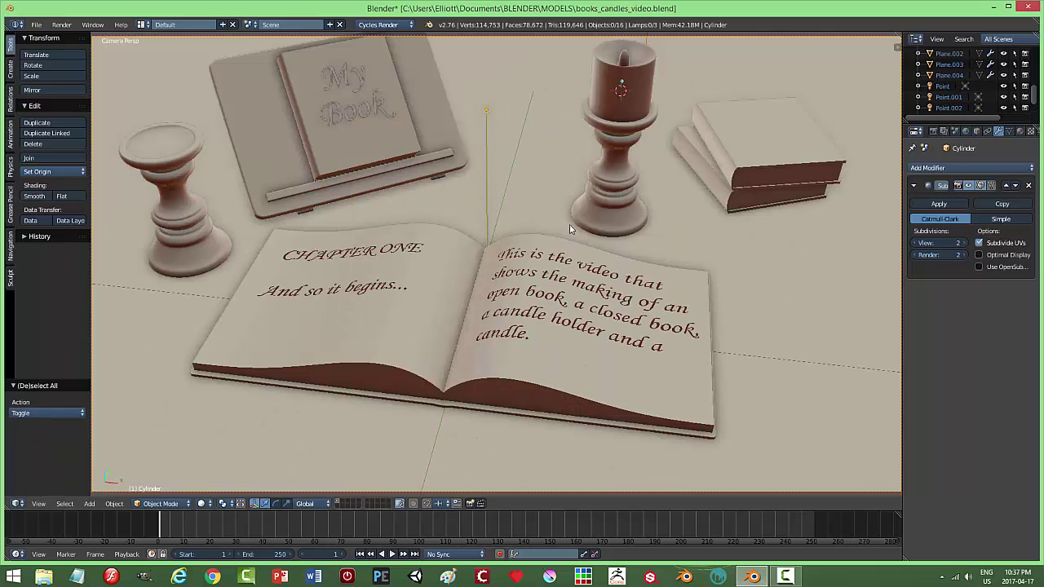
# Lower the flame sphere 0.105 along Z, scale it to 0.879, and deselect everything.
pyautogui.rightClick(624, 61)
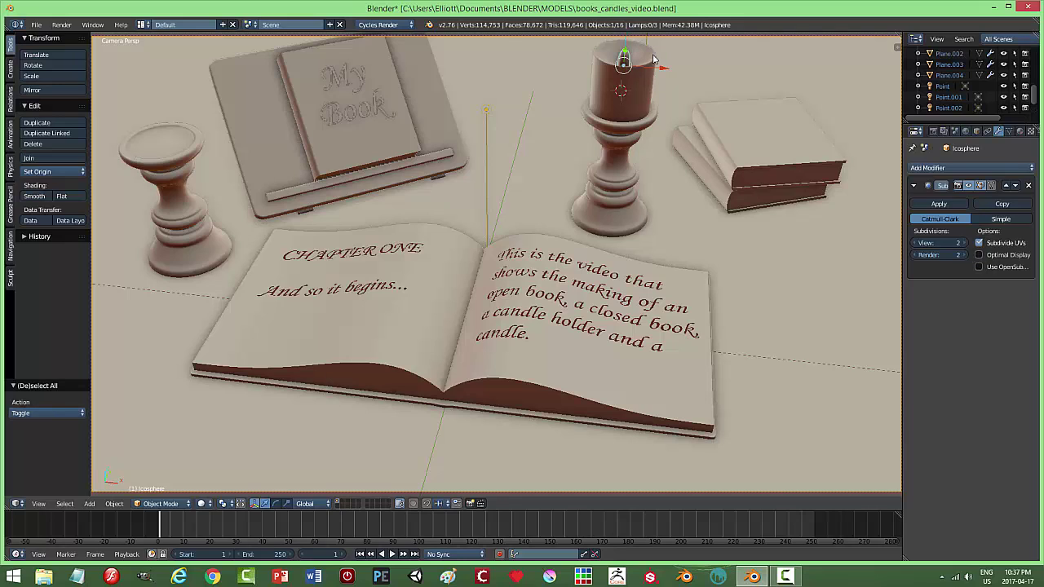
pyautogui.press('g')
pyautogui.press('z')
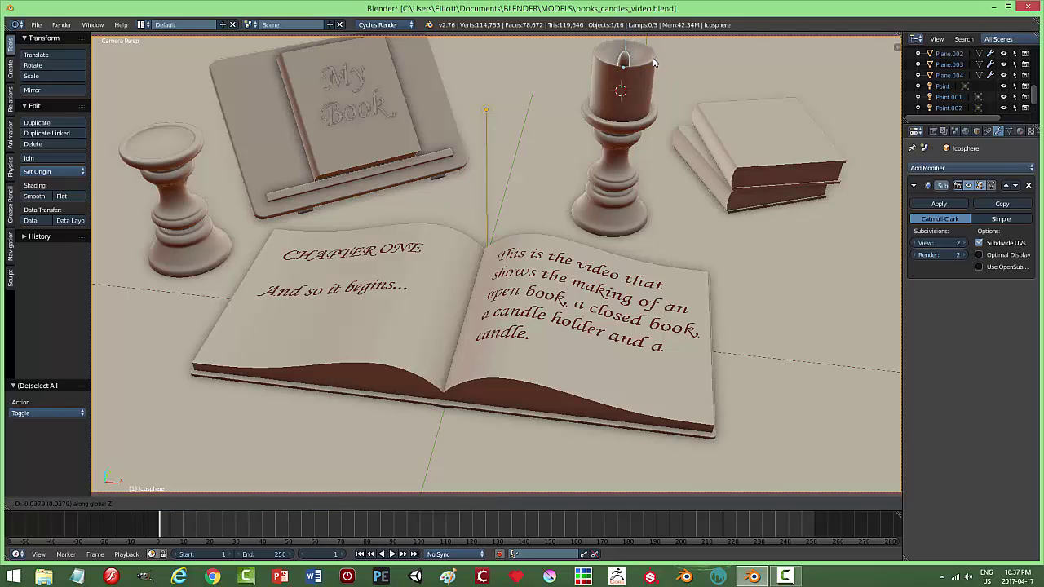
pyautogui.click(653, 64)
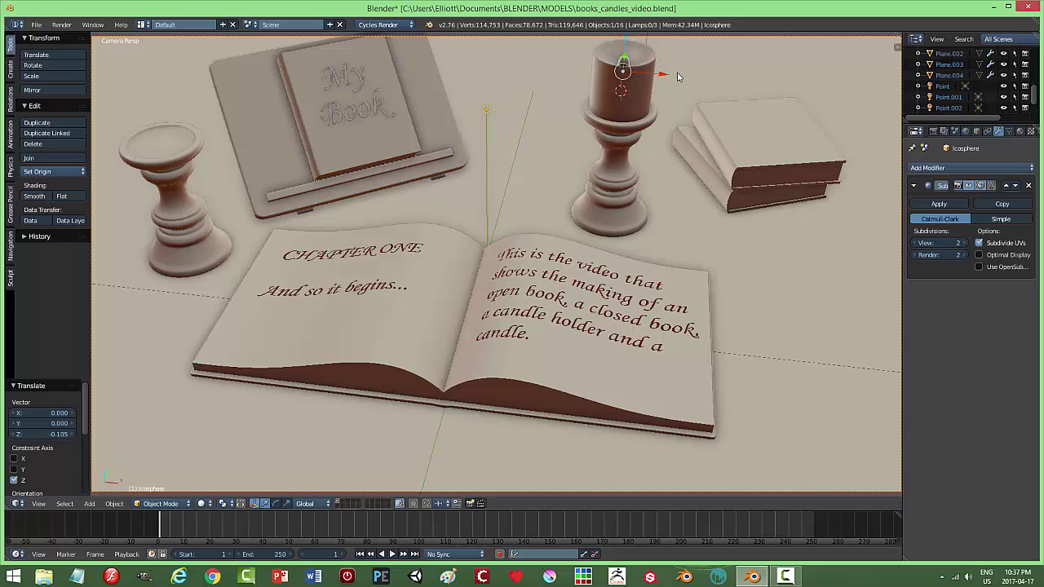
pyautogui.press('s')
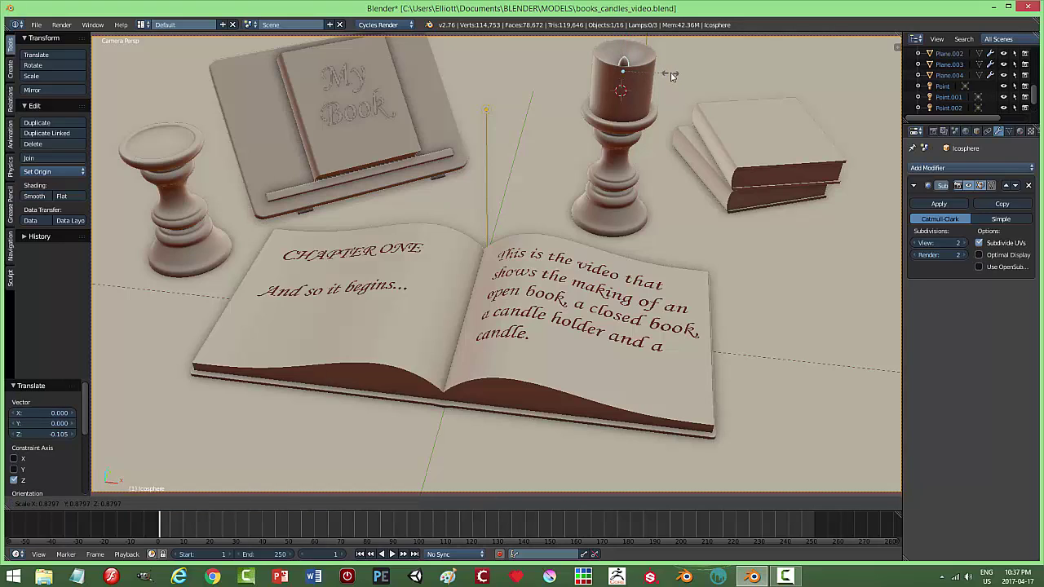
pyautogui.click(672, 75)
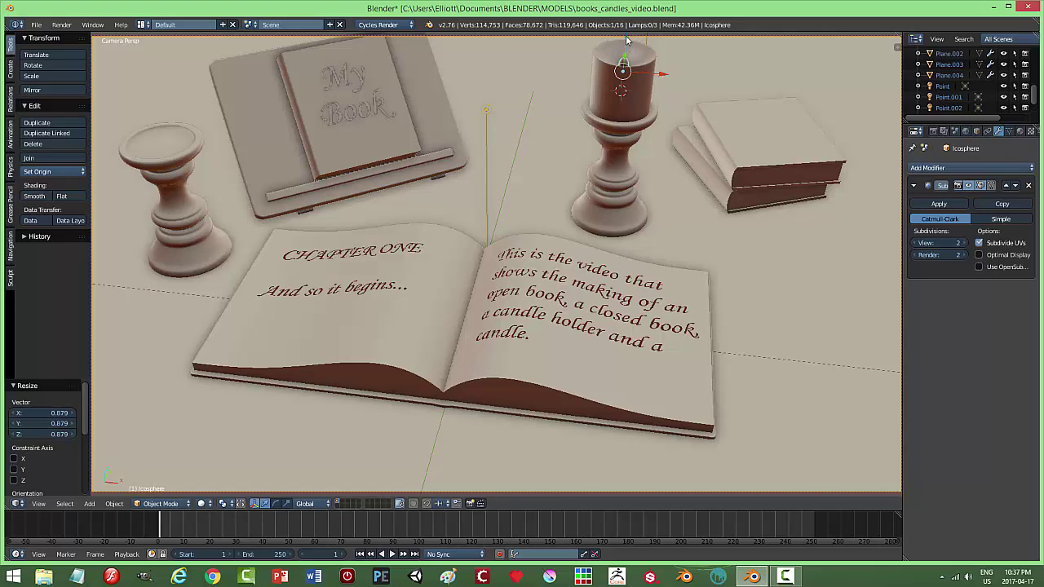
pyautogui.press('g')
pyautogui.press('z')
pyautogui.press('Escape')
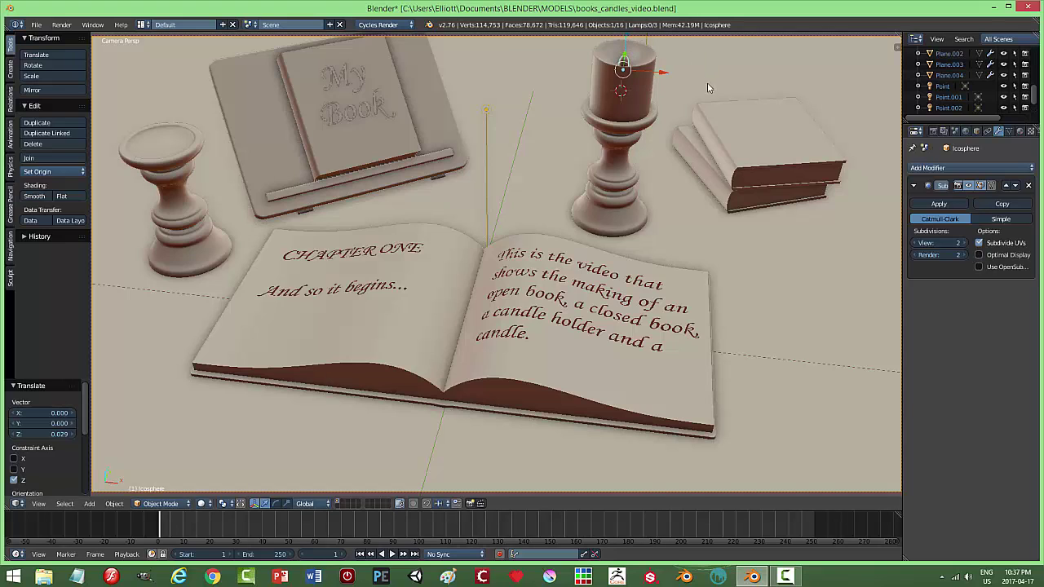
pyautogui.press('a')
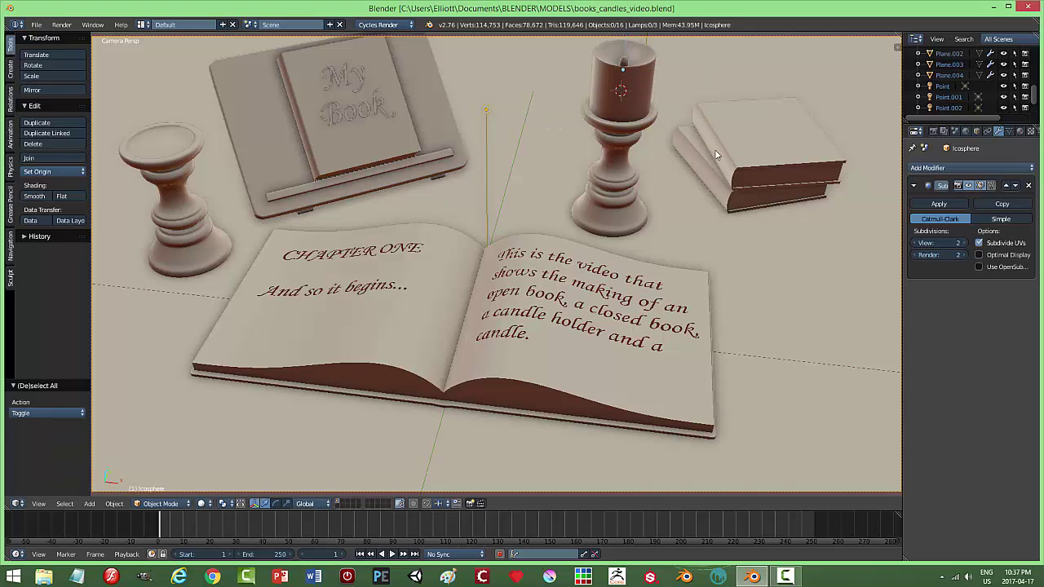
# Create a new material for the candle and turn the right area into the shader node editor.
pyautogui.rightClick(638, 97)
pyautogui.click(1020, 132)
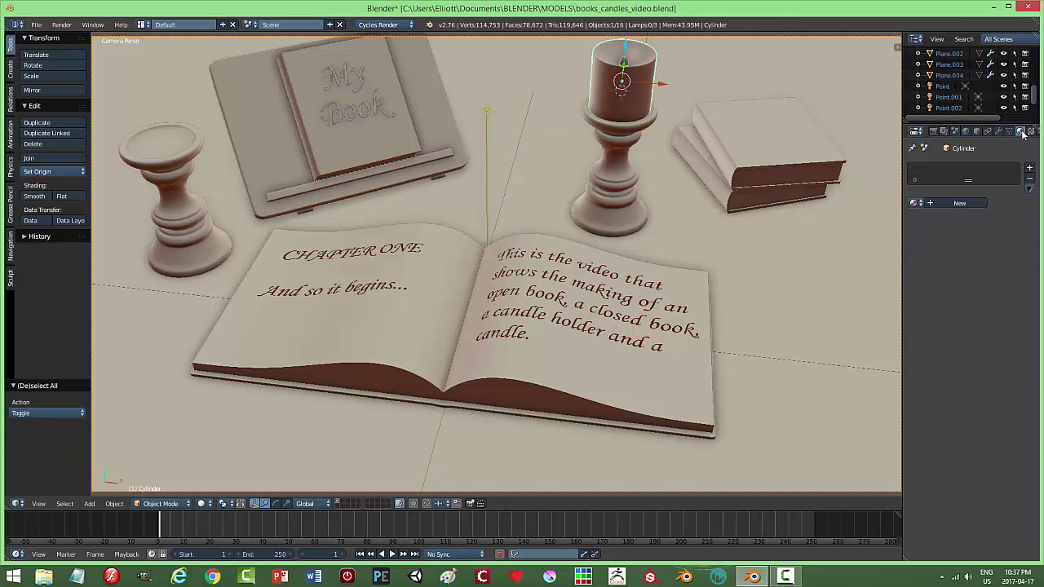
pyautogui.click(959, 203)
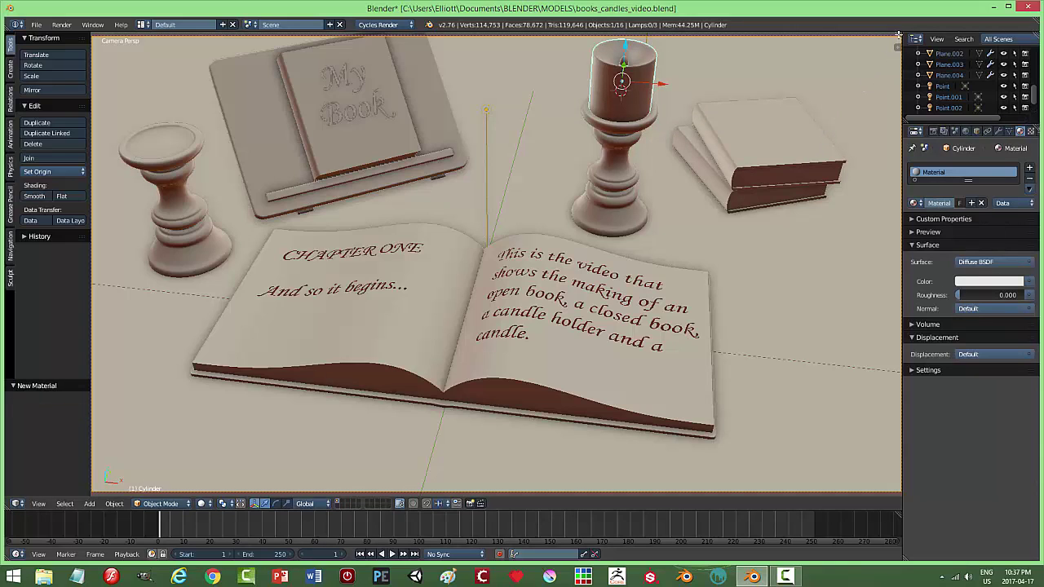
pyautogui.moveTo(765, 244); pyautogui.dragTo(424, 245)
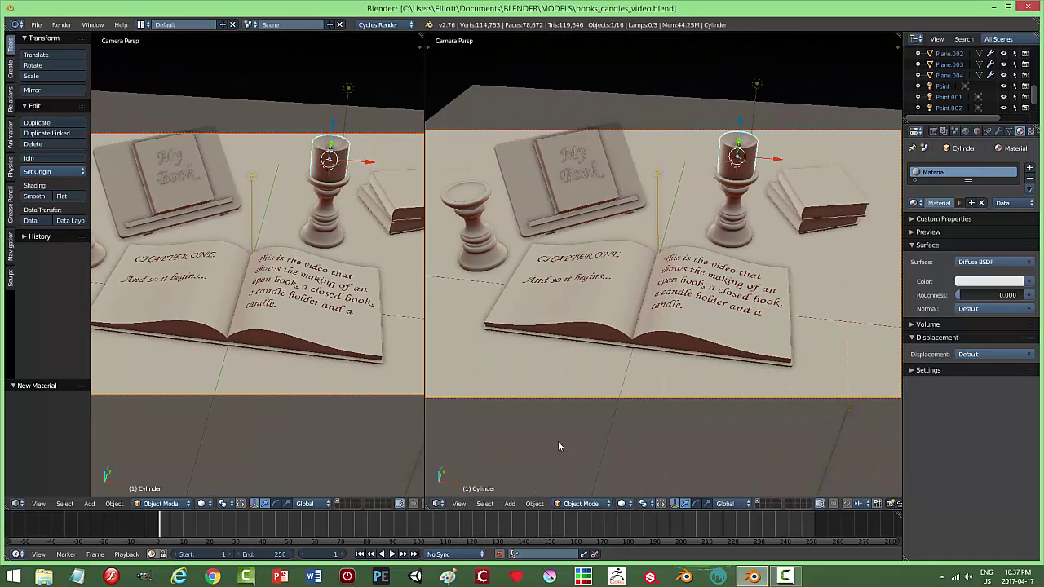
pyautogui.click(439, 503)
pyautogui.click(461, 371)
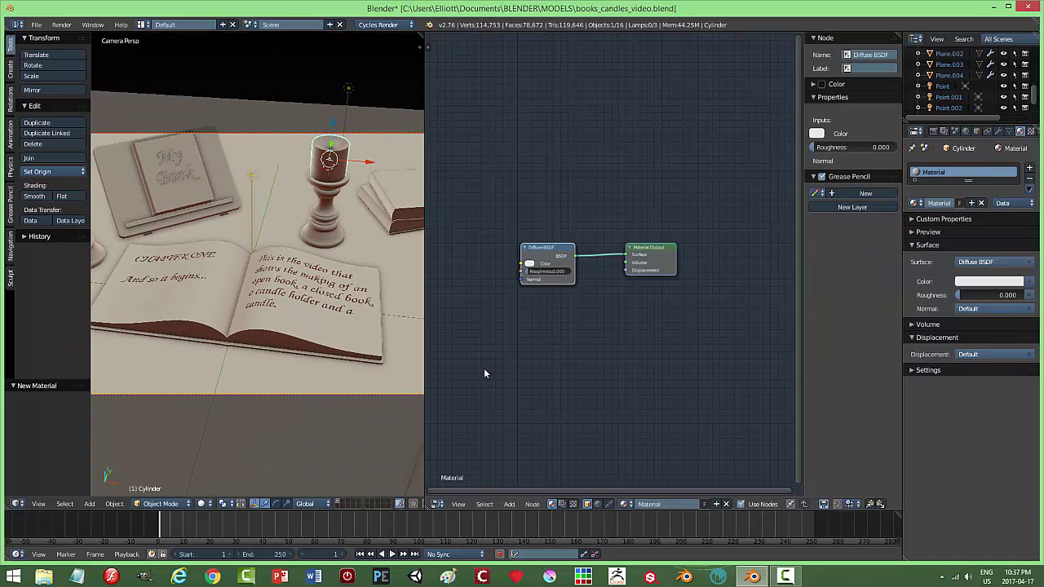
# Set the Diffuse BSDF colour to pale yellow and switch the viewport to Material shading.
pyautogui.scroll(1, 632, 314)
pyautogui.moveTo(541, 242); pyautogui.dragTo(541, 200)
pyautogui.moveTo(546, 294); pyautogui.dragTo(571, 292, button='middle')
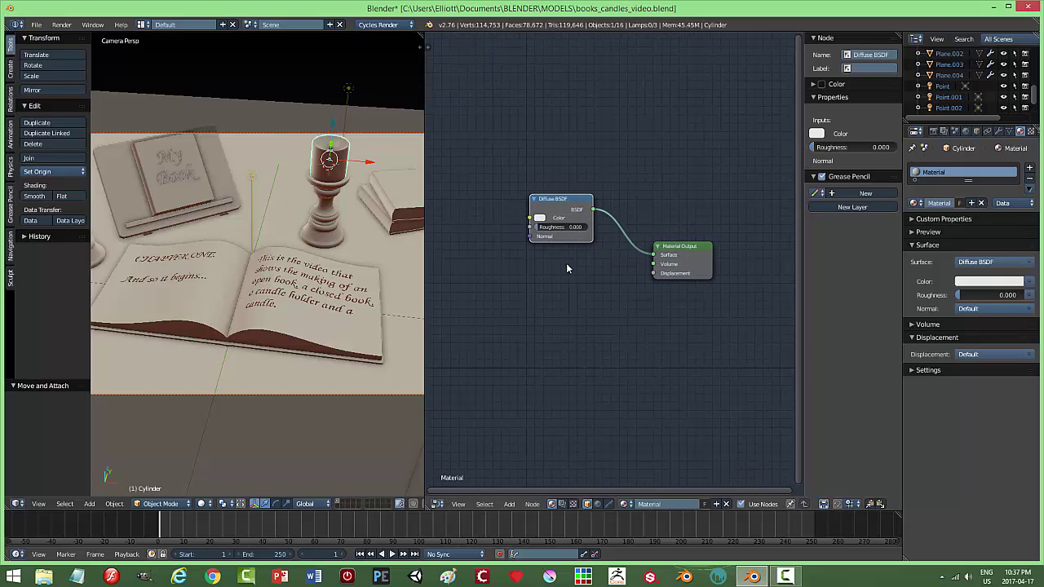
pyautogui.click(541, 218)
pyautogui.click(557, 137)
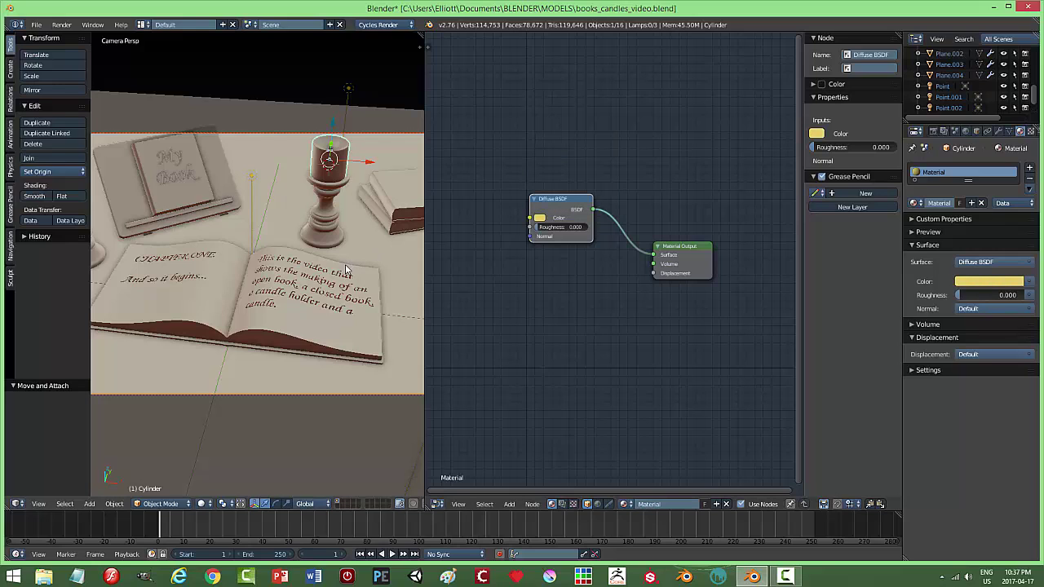
pyautogui.click(200, 507)
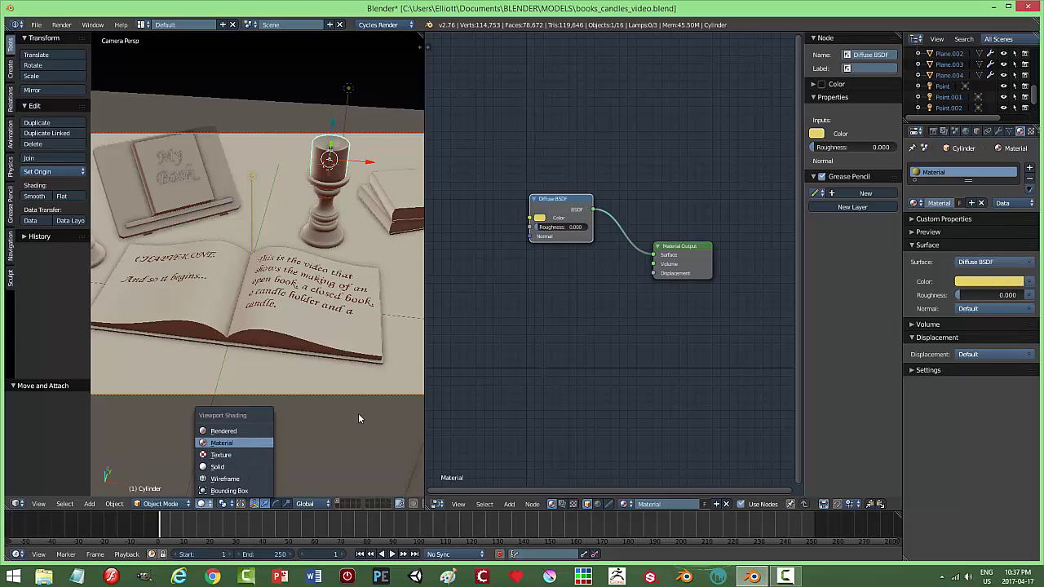
pyautogui.click(237, 445)
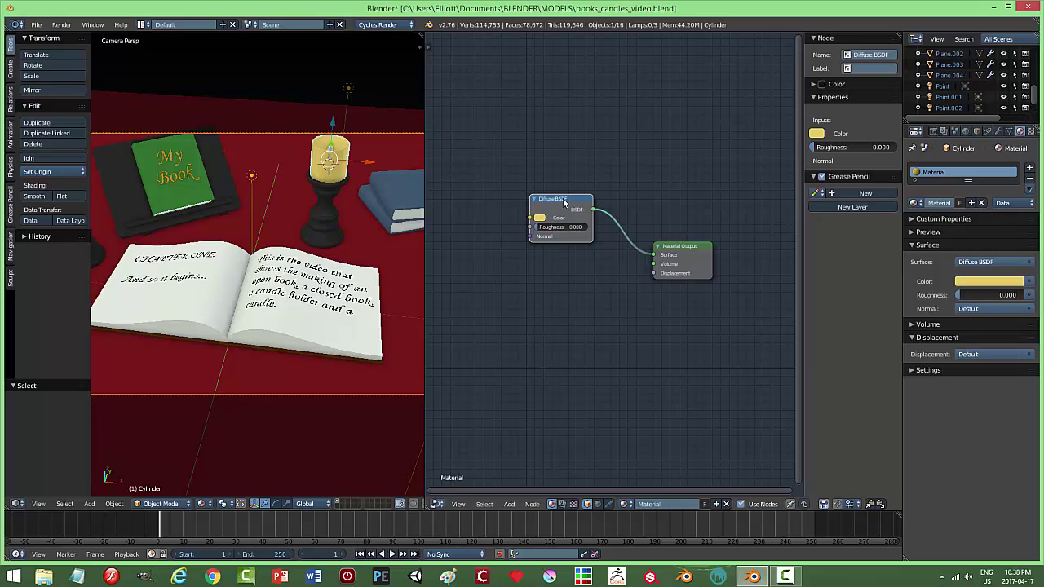
pyautogui.moveTo(564, 202); pyautogui.dragTo(530, 202)
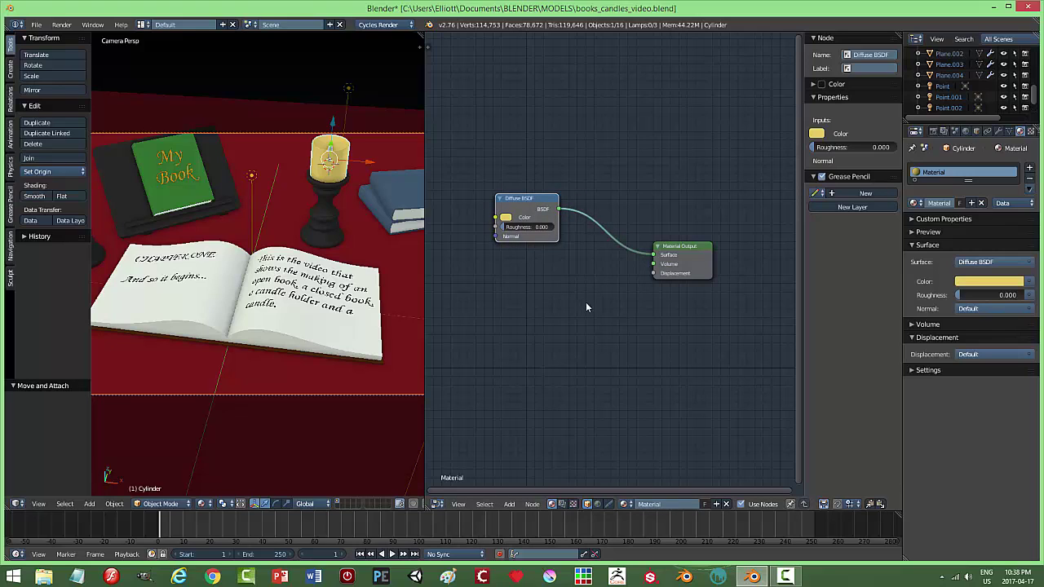
# Insert a Mix Shader between the candle's Diffuse BSDF and the Material Output.
pyautogui.hotkey('shift', 'a')
pyautogui.moveTo(582, 338)
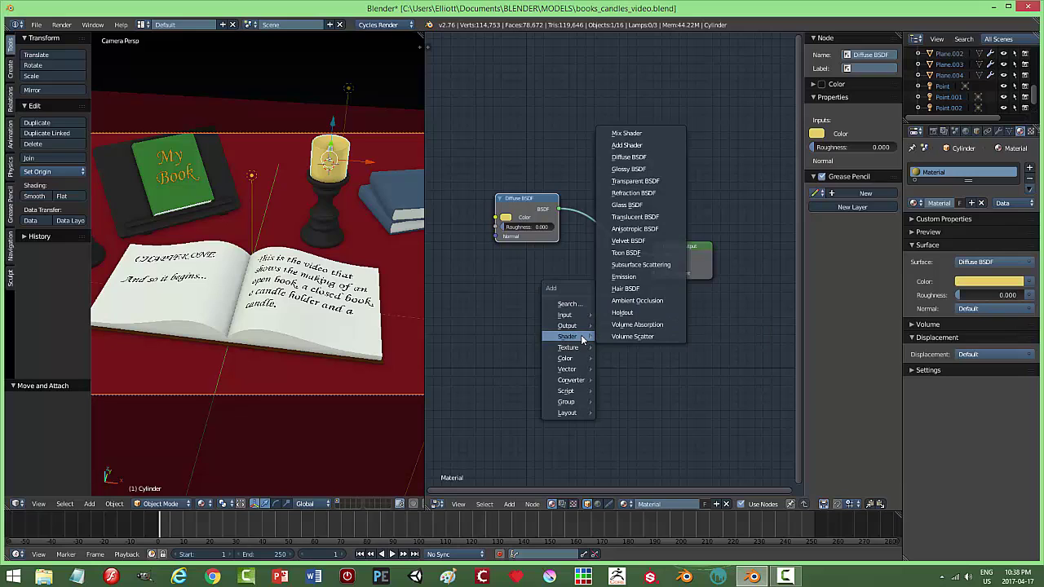
pyautogui.click(625, 133)
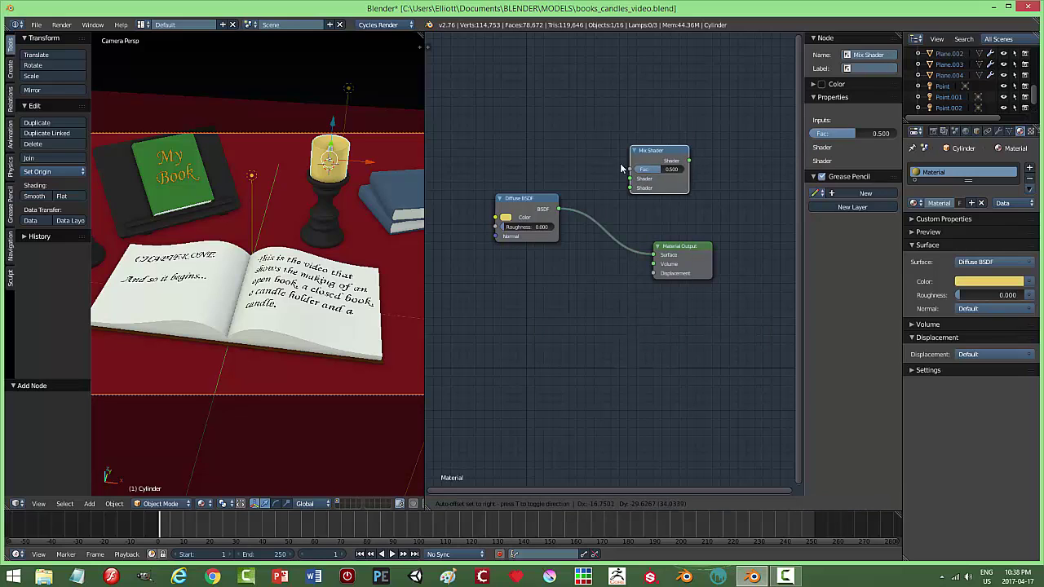
pyautogui.click(583, 229)
# Feed a yellow Transparent BSDF into the Mix Shader's second input at factor 0.145, then preview rendered shading.
pyautogui.hotkey('shift', 'a')
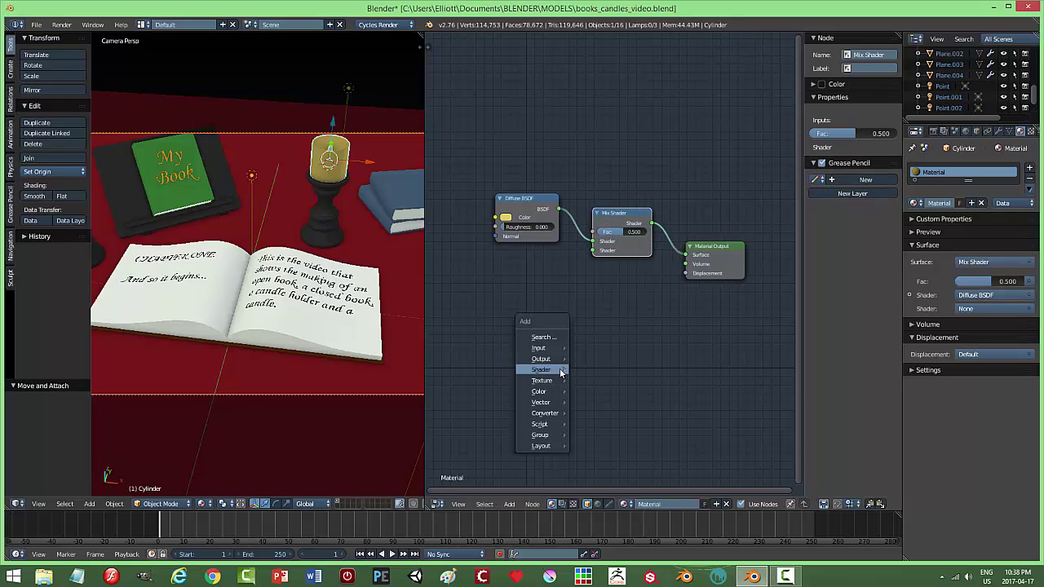
pyautogui.moveTo(561, 372)
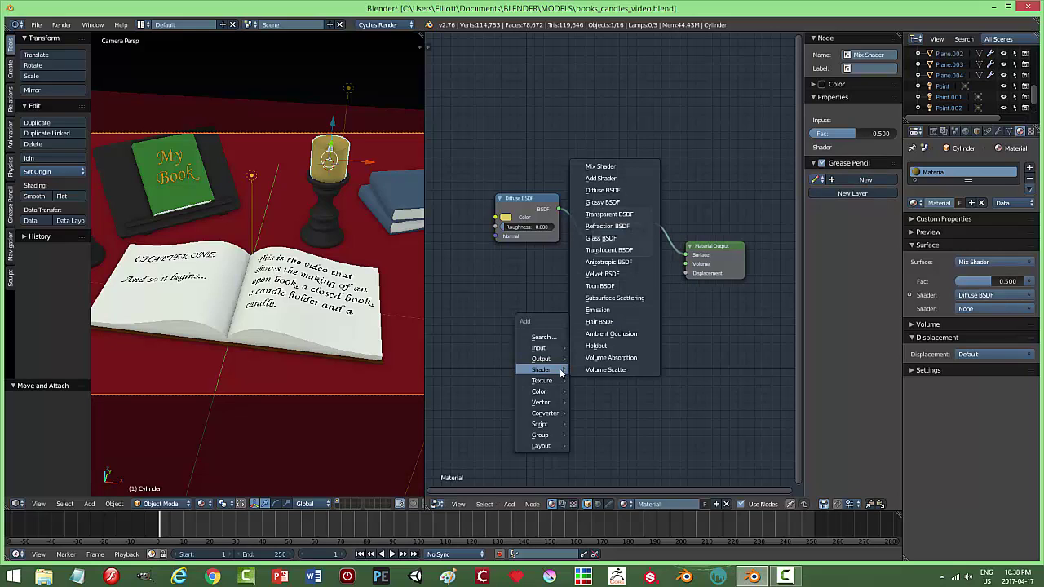
pyautogui.click(615, 214)
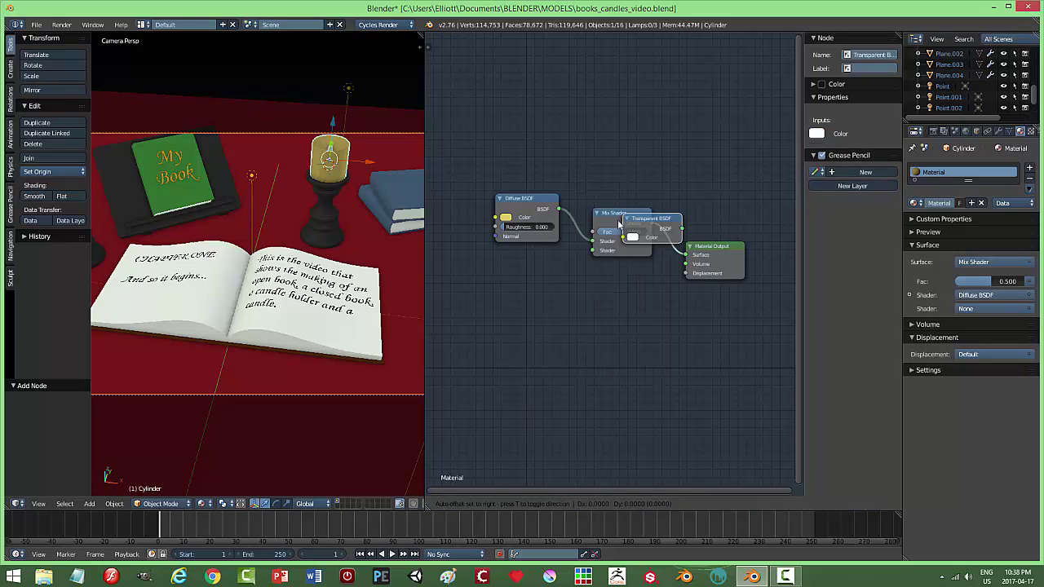
pyautogui.click(485, 308)
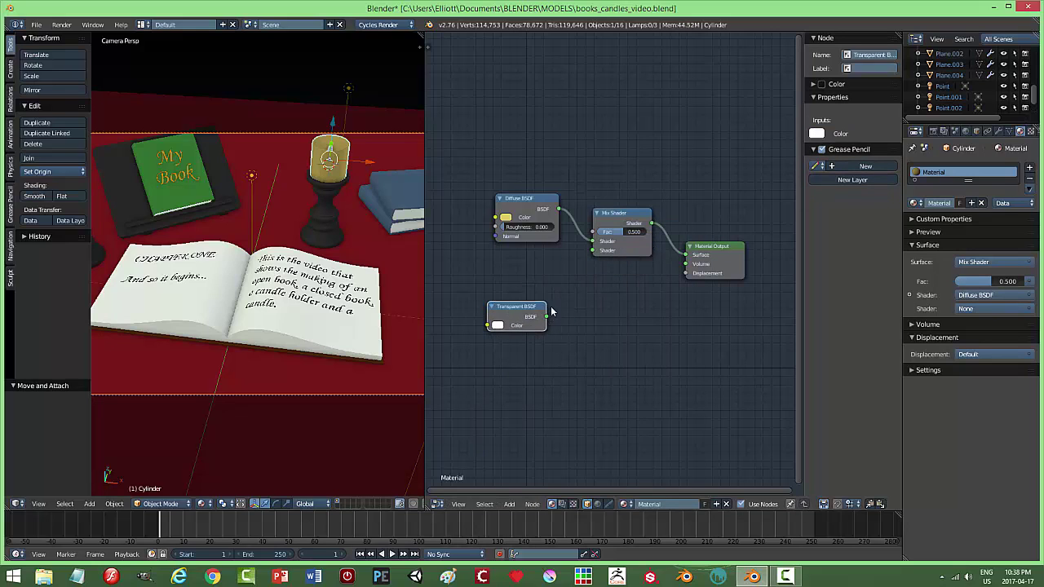
pyautogui.moveTo(545, 317); pyautogui.dragTo(594, 250)
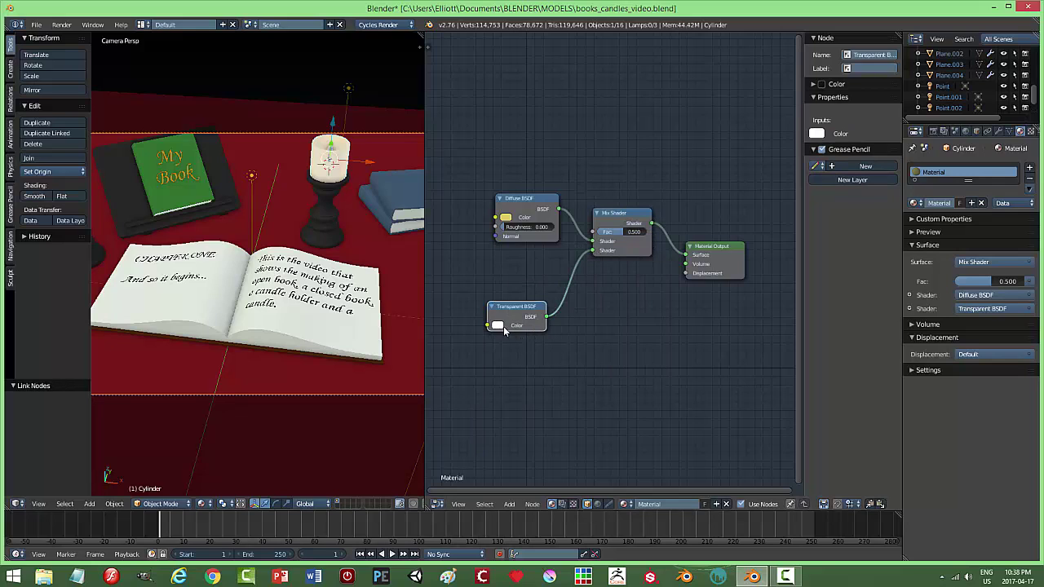
pyautogui.click(499, 325)
pyautogui.hotkey('ctrl', 'v')
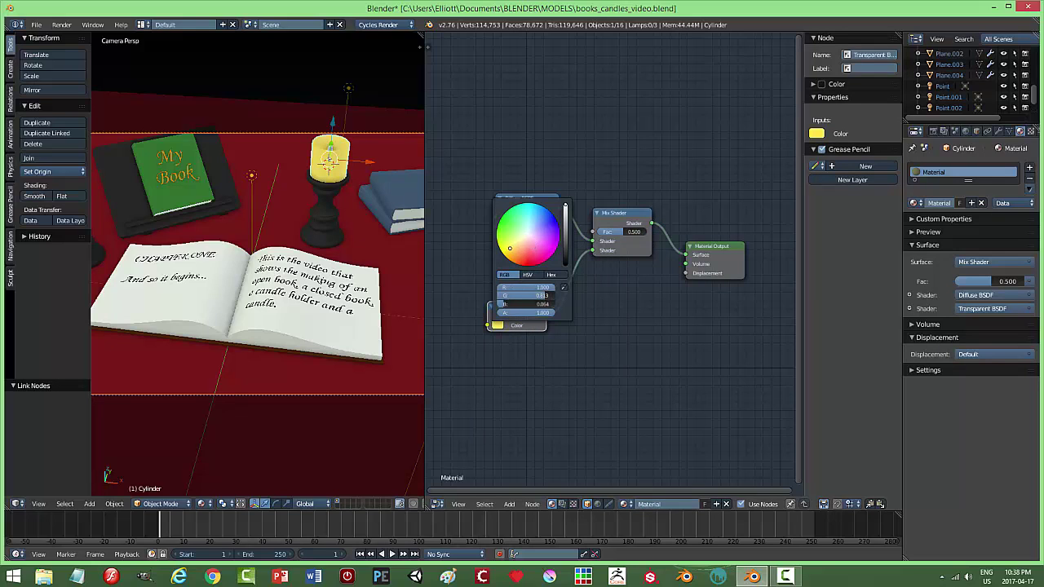
pyautogui.moveTo(542, 296); pyautogui.dragTo(514, 295)
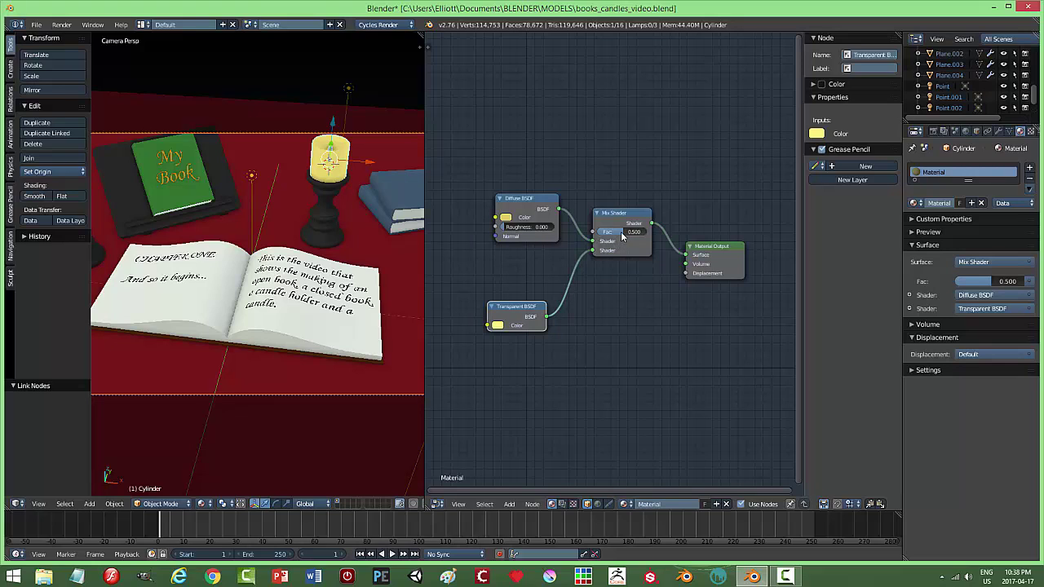
pyautogui.moveTo(624, 232)
pyautogui.mouseDown()
pyautogui.moveTo(586, 232)
pyautogui.moveTo(608, 232)
pyautogui.mouseUp()
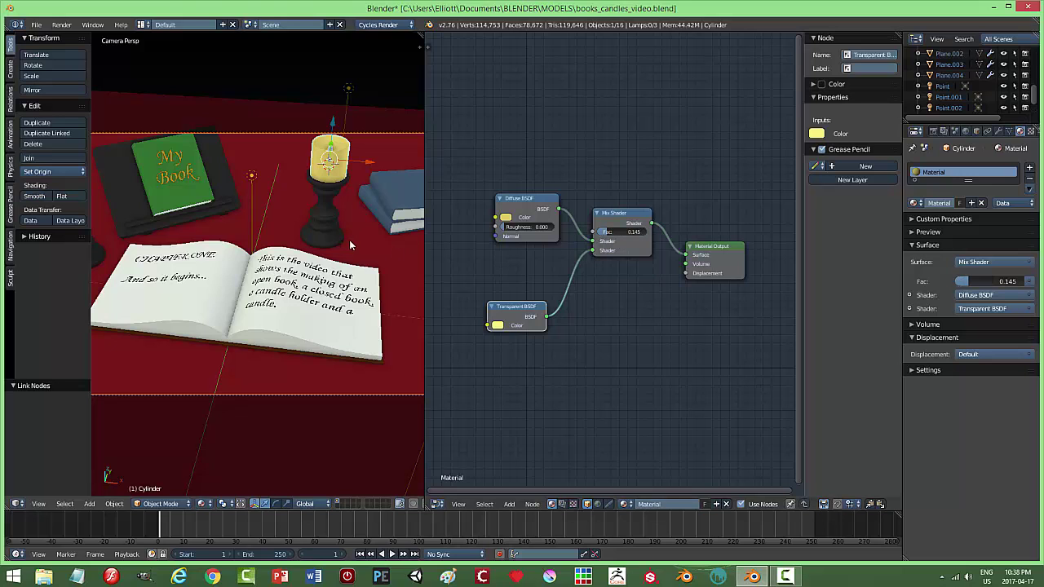
pyautogui.hotkey('shift', 'z')
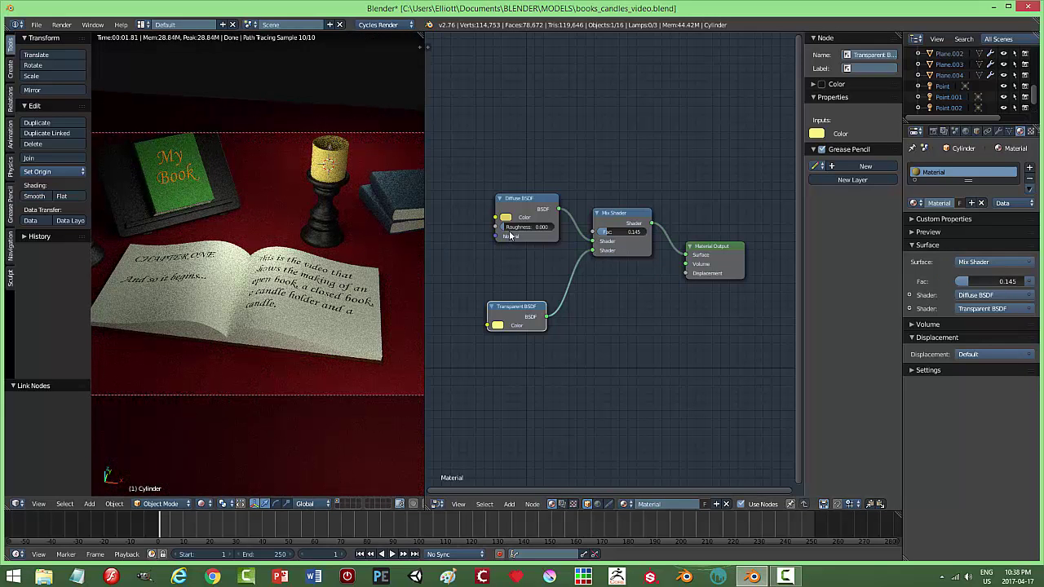
# Raise the mix factor to 0.345, return to solid shading, and draw a render border around the candle.
pyautogui.moveTo(600, 233); pyautogui.dragTo(607, 232)
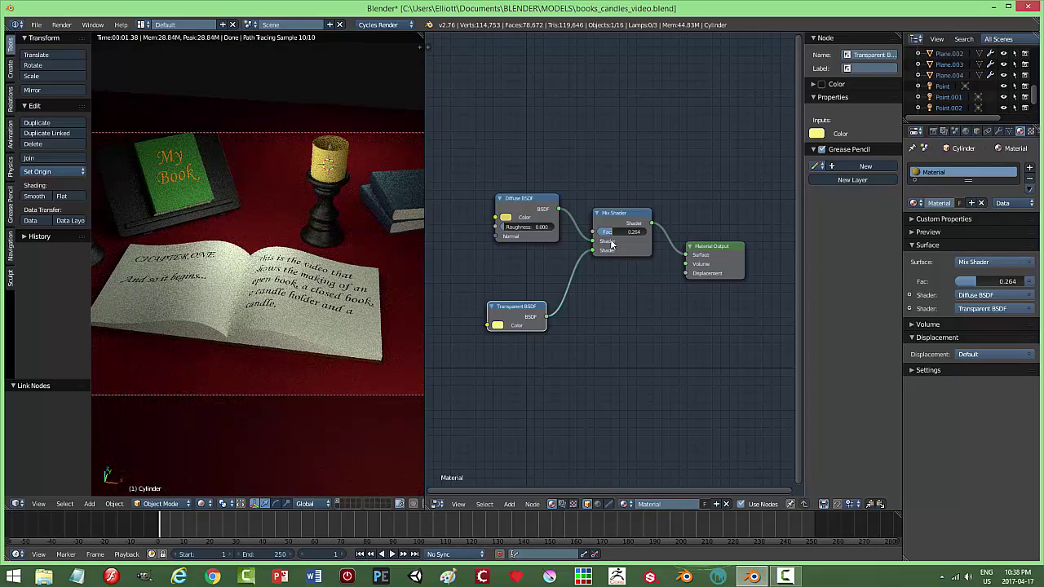
pyautogui.moveTo(607, 233); pyautogui.dragTo(613, 232)
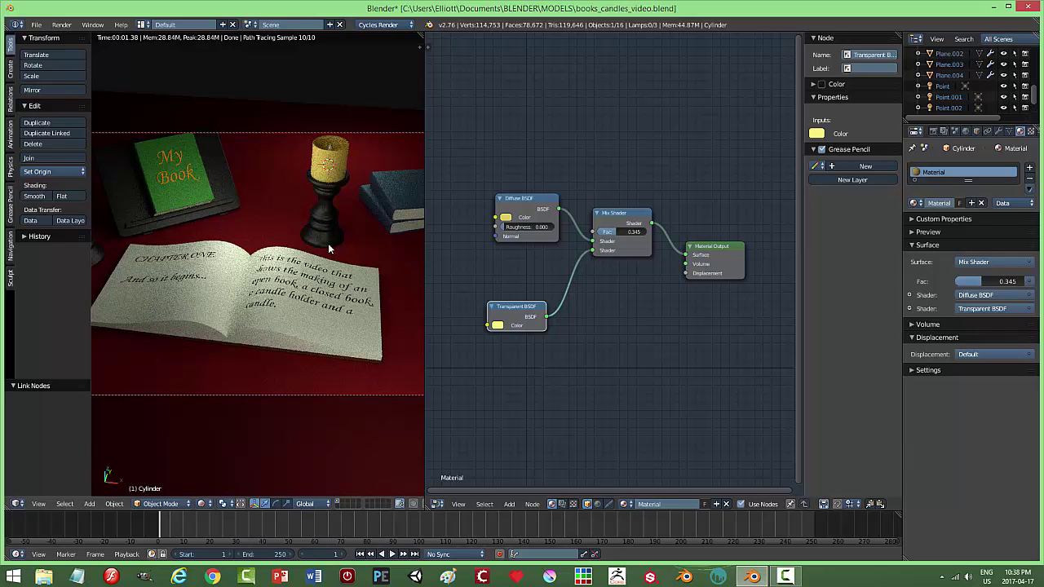
pyautogui.hotkey('shift', 'z')
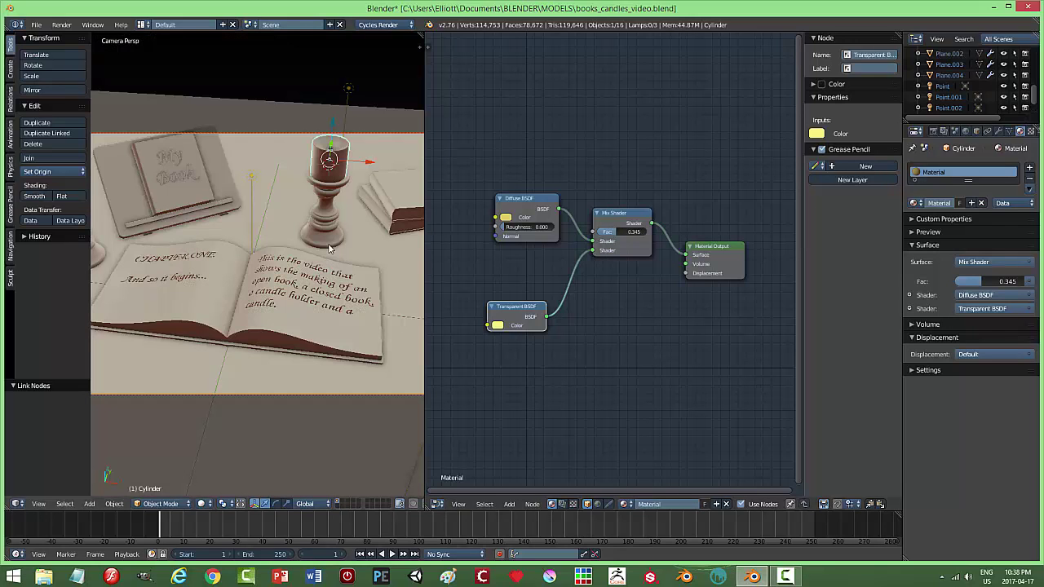
pyautogui.press('a')
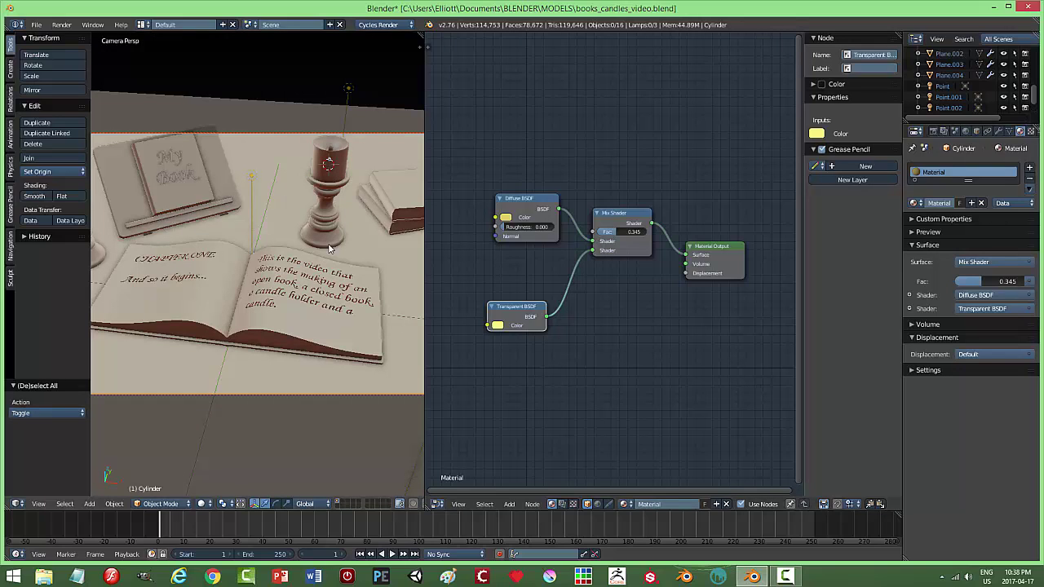
pyautogui.hotkey('ctrl', 'b')
pyautogui.moveTo(289, 104); pyautogui.dragTo(377, 252)
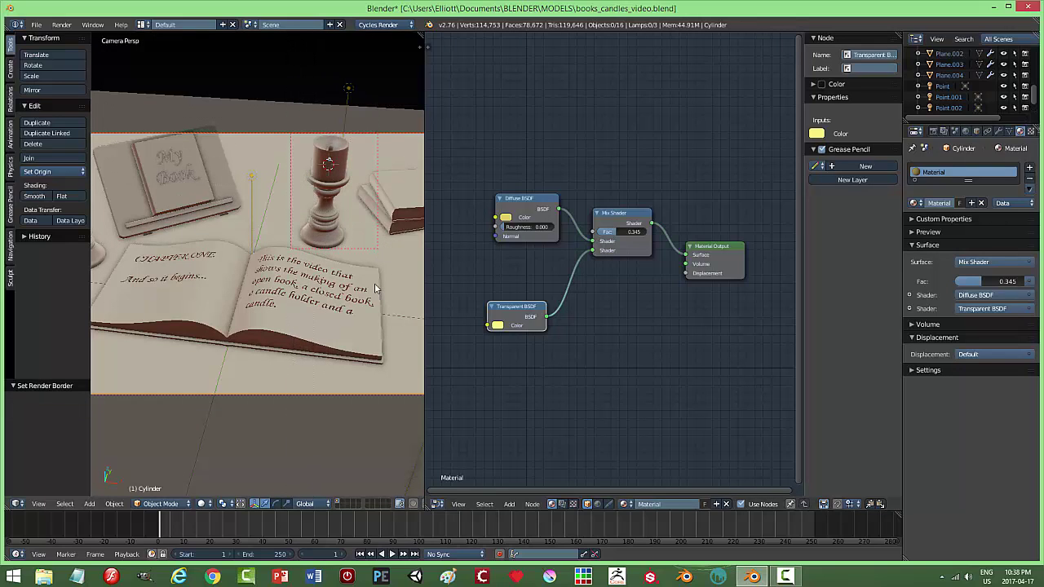
# Test-render the candle region and settle the mix factor at 0.182.
pyautogui.press('F12')
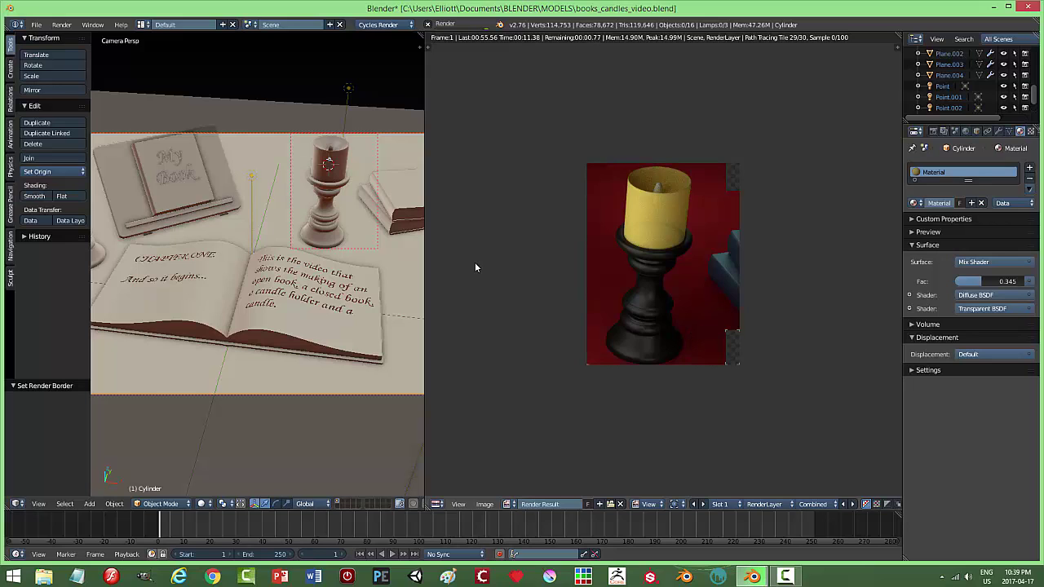
pyautogui.hotkey('shift', 'F3')
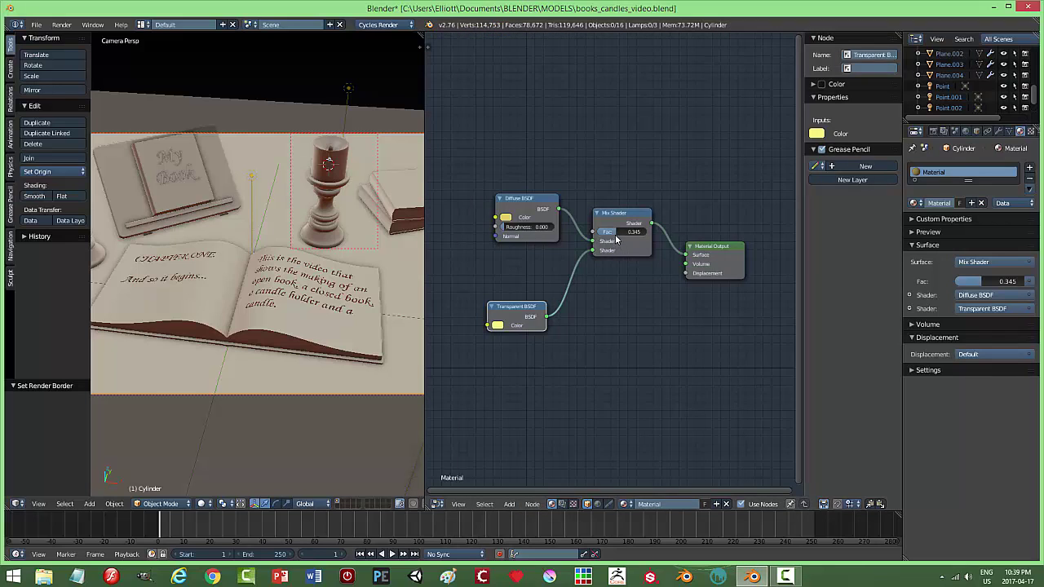
pyautogui.moveTo(620, 232); pyautogui.dragTo(587, 236)
pyautogui.press('F12')
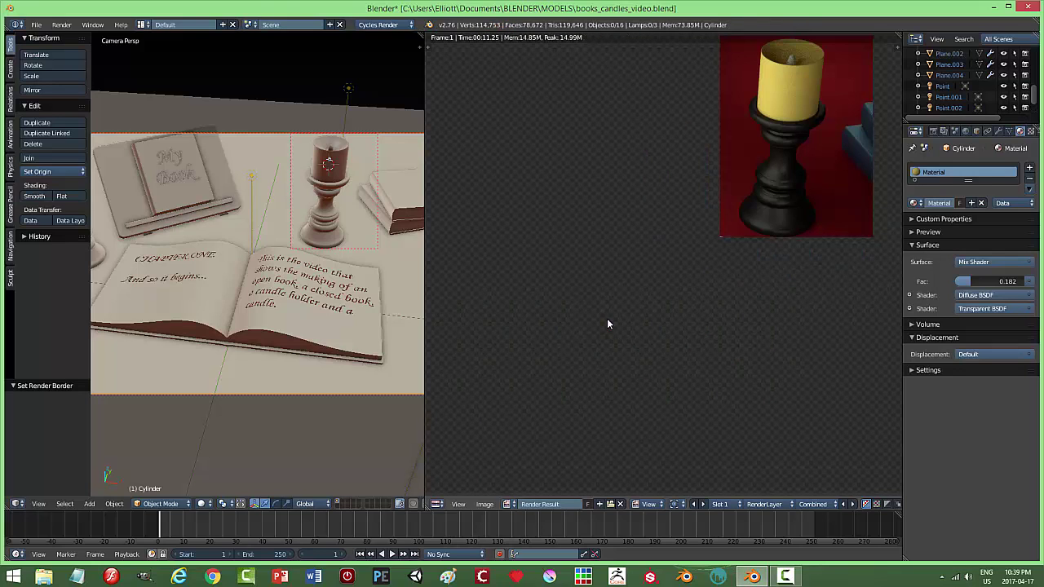
pyautogui.hotkey('shift', 'F3')
# Save over the blend file and clear the render border.
pyautogui.hotkey('ctrl', 's')
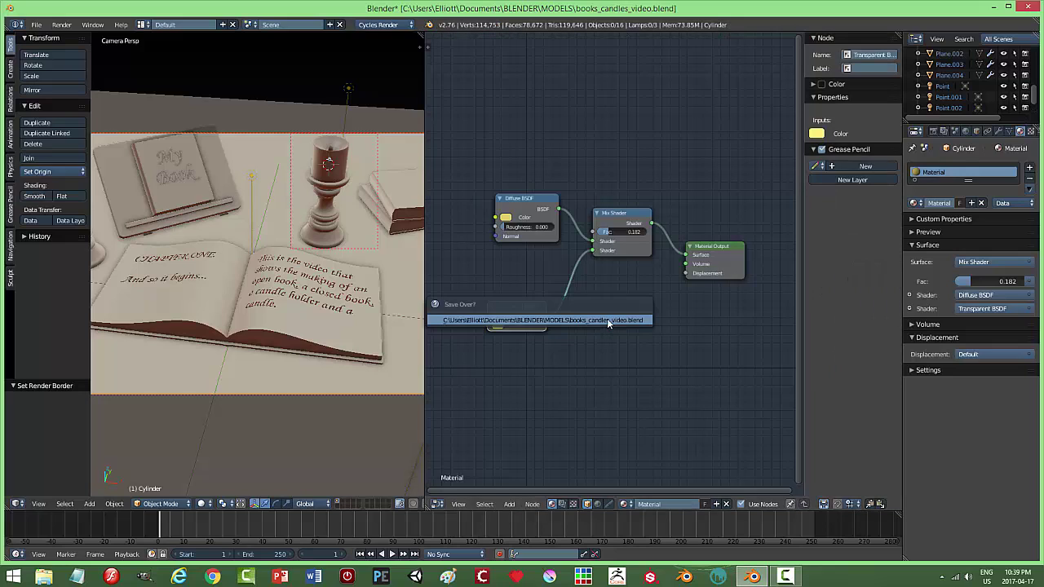
pyautogui.click(607, 319)
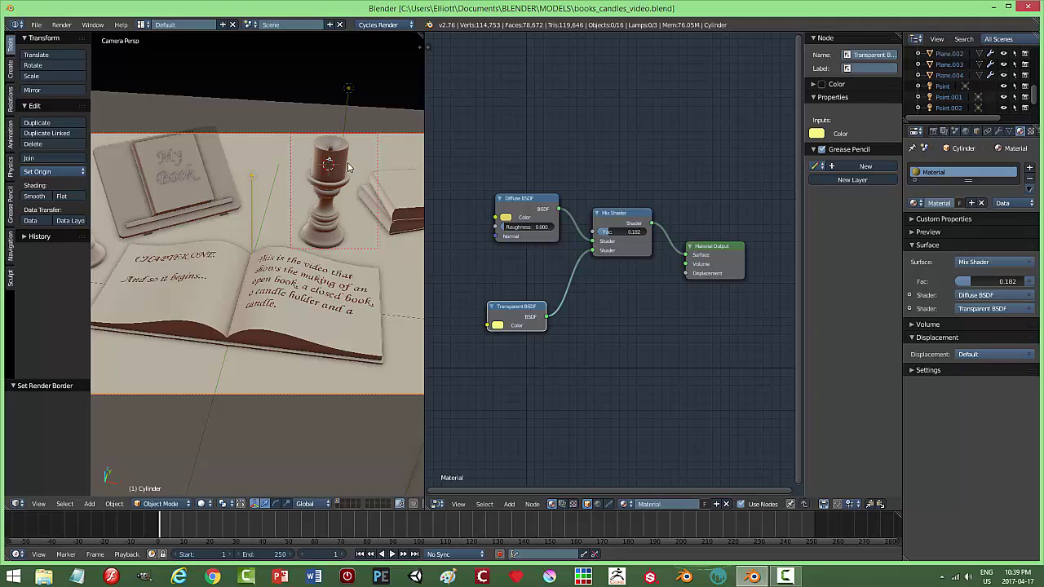
pyautogui.hotkey('ctrl', 'alt', 'b')
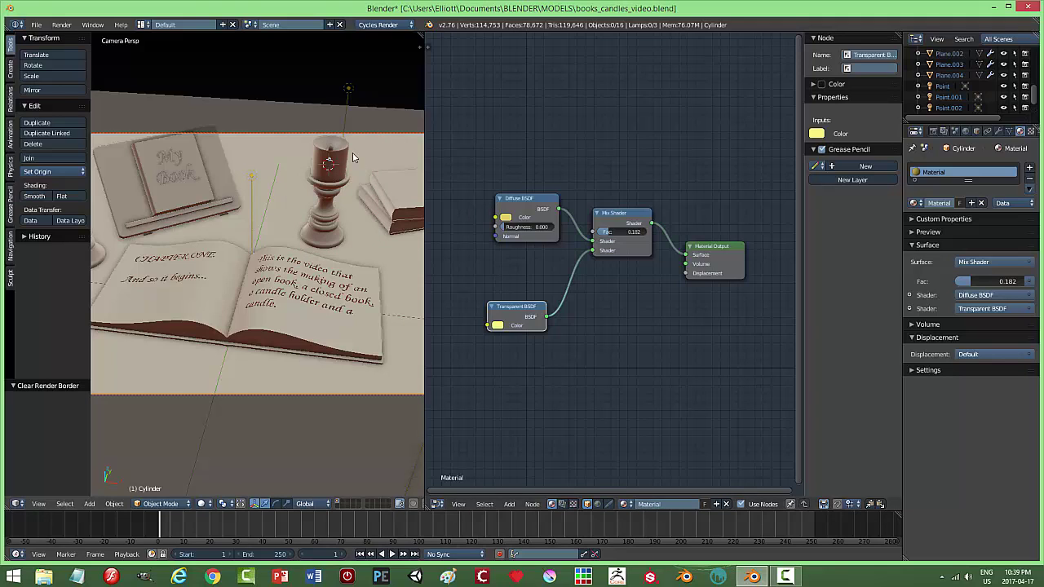
# Give the icosphere flame a new material and delete its default Diffuse BSDF node.
pyautogui.rightClick(330, 152)
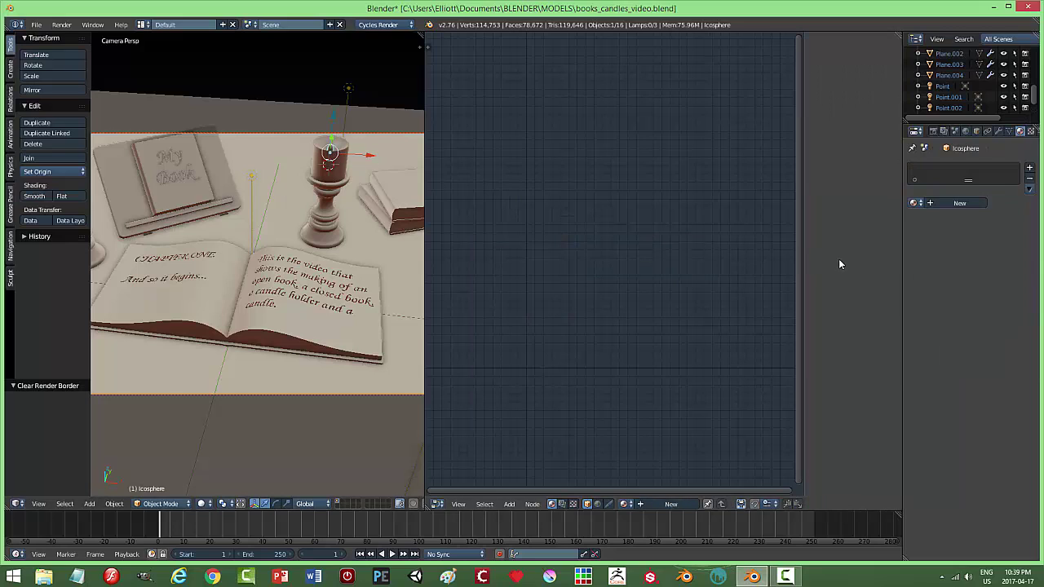
pyautogui.press('n')
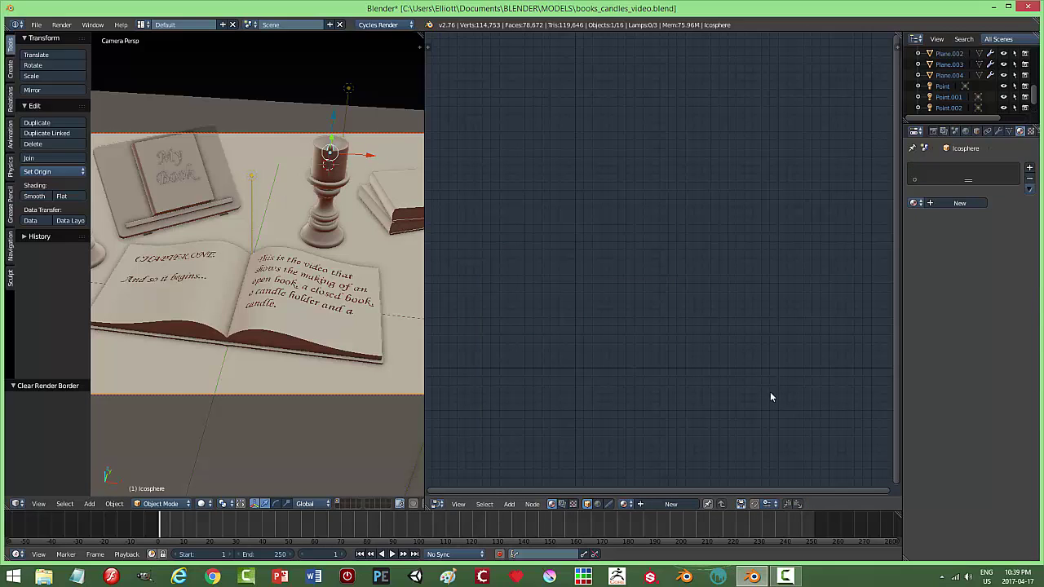
pyautogui.click(954, 203)
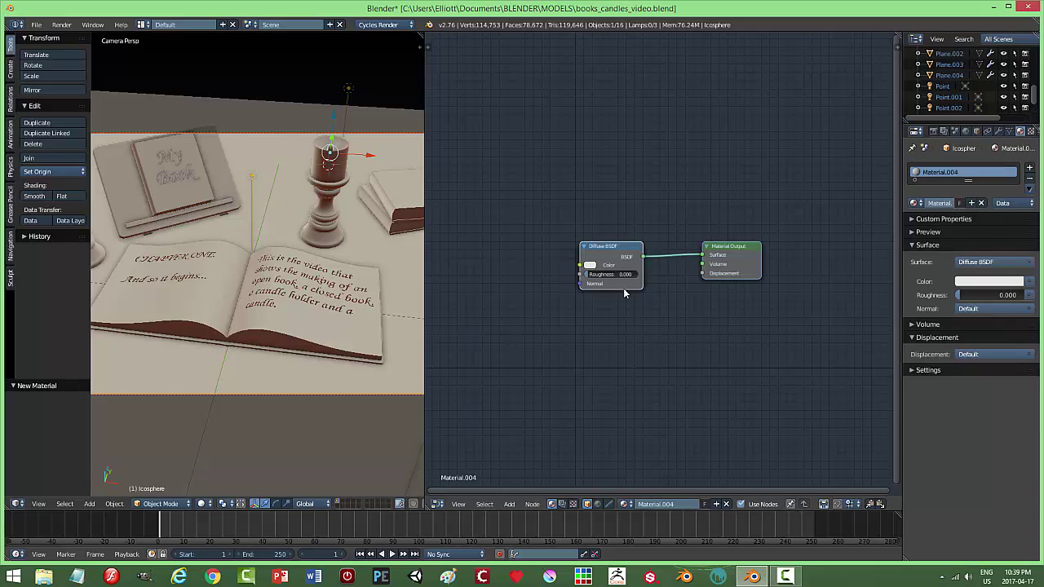
pyautogui.moveTo(620, 248); pyautogui.dragTo(613, 200)
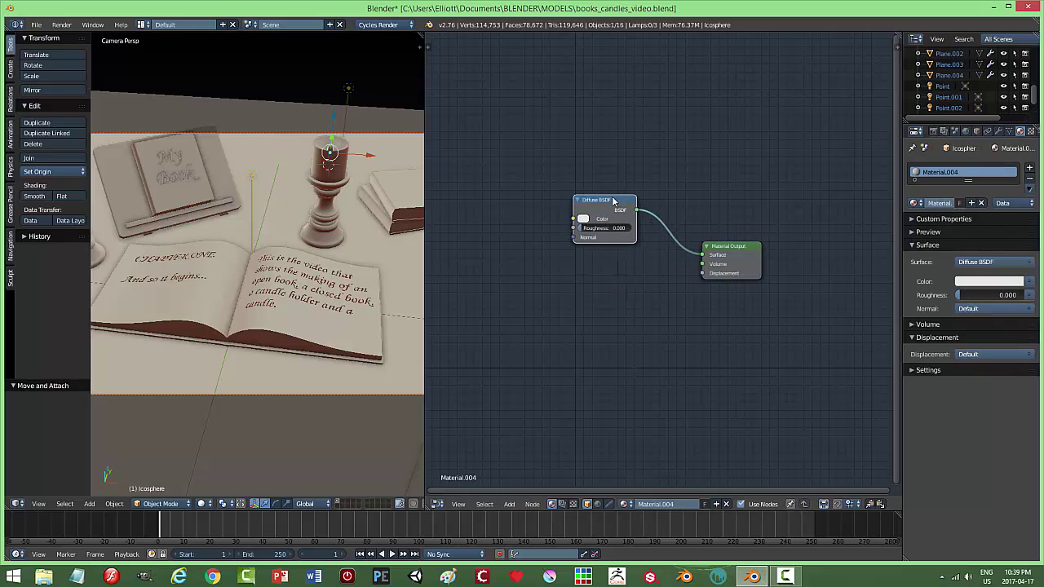
pyautogui.press('x')
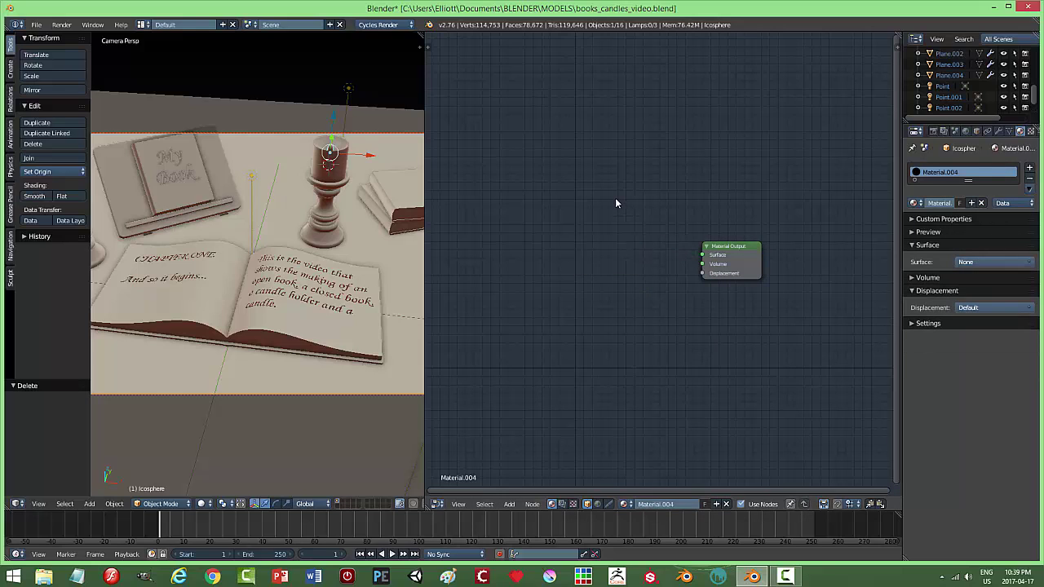
# Connect a warm cream Emission shader to the flame material's Surface output.
pyautogui.hotkey('shift', 'a')
pyautogui.moveTo(617, 204)
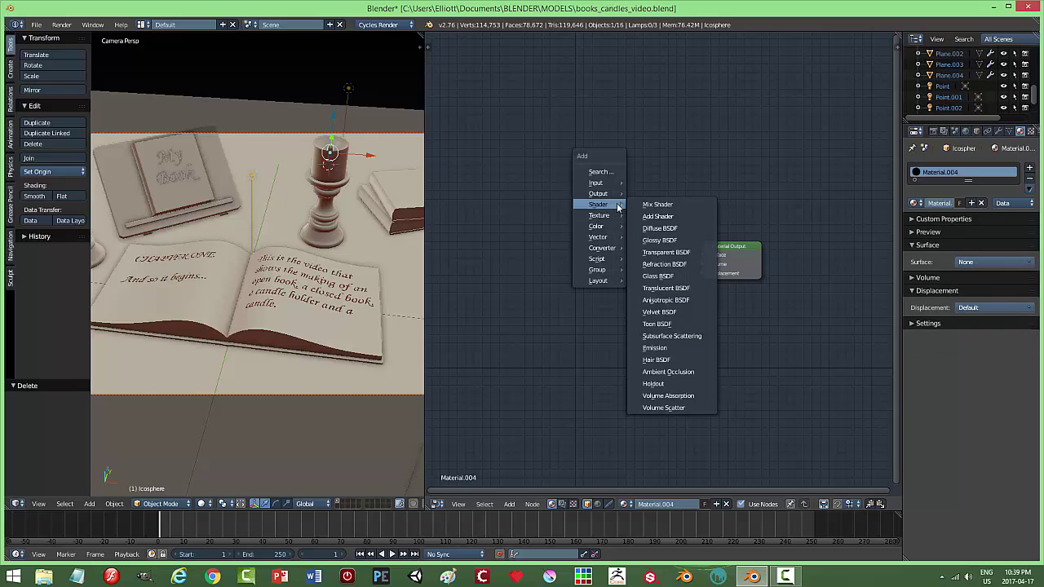
pyautogui.click(660, 348)
pyautogui.click(554, 226)
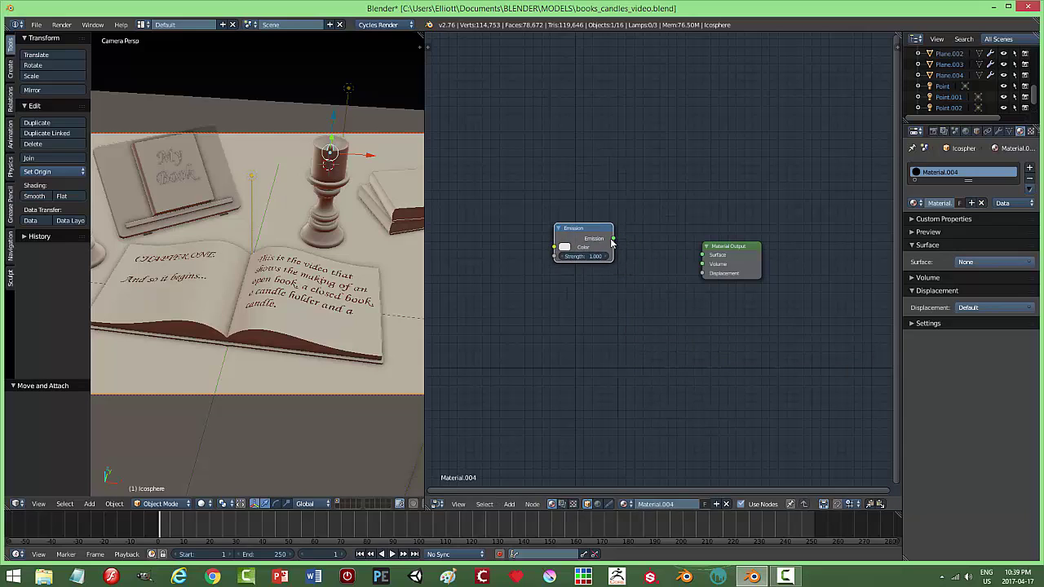
pyautogui.moveTo(613, 238); pyautogui.dragTo(702, 254)
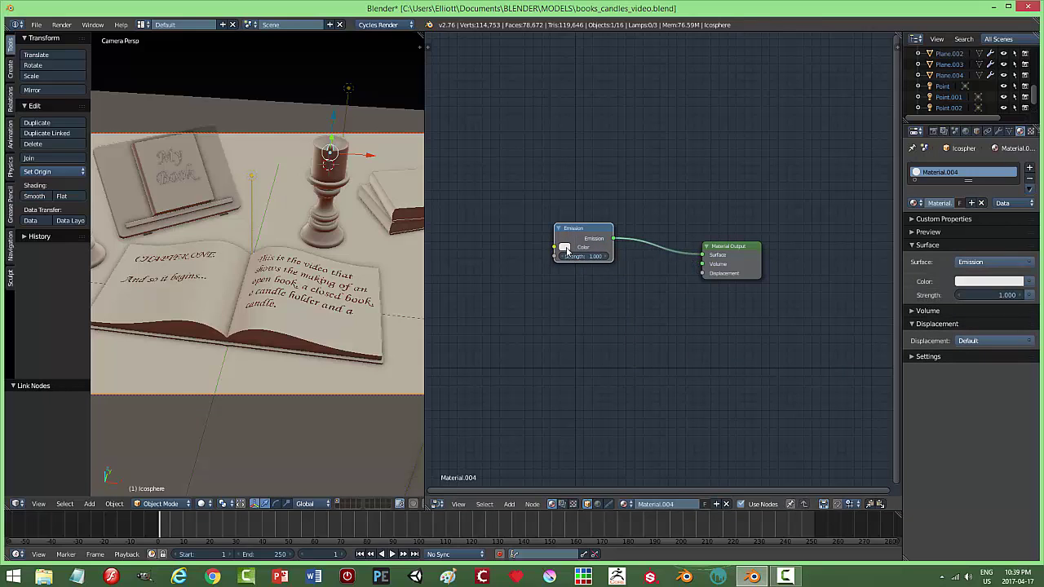
pyautogui.click(564, 250)
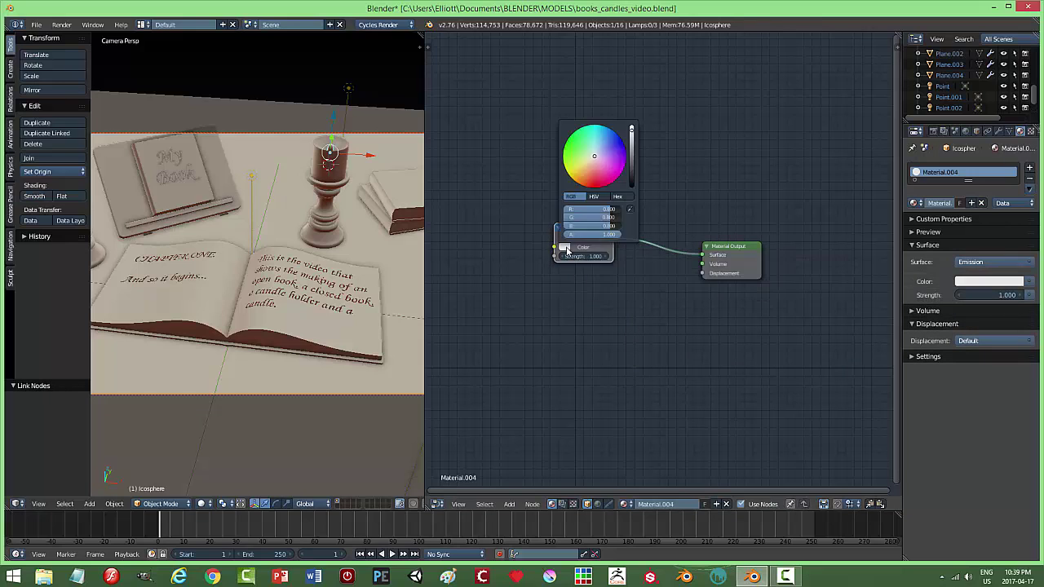
pyautogui.moveTo(606, 167); pyautogui.dragTo(587, 161)
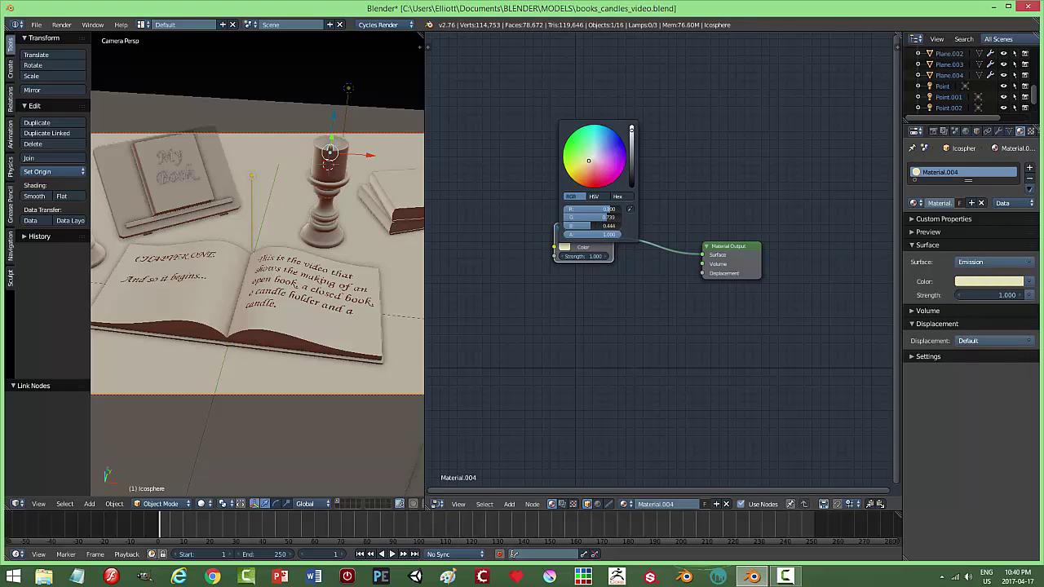
# Preview the flame in rendered shading at emission strength 3000, then lower it to 2000.
pyautogui.click(593, 257)
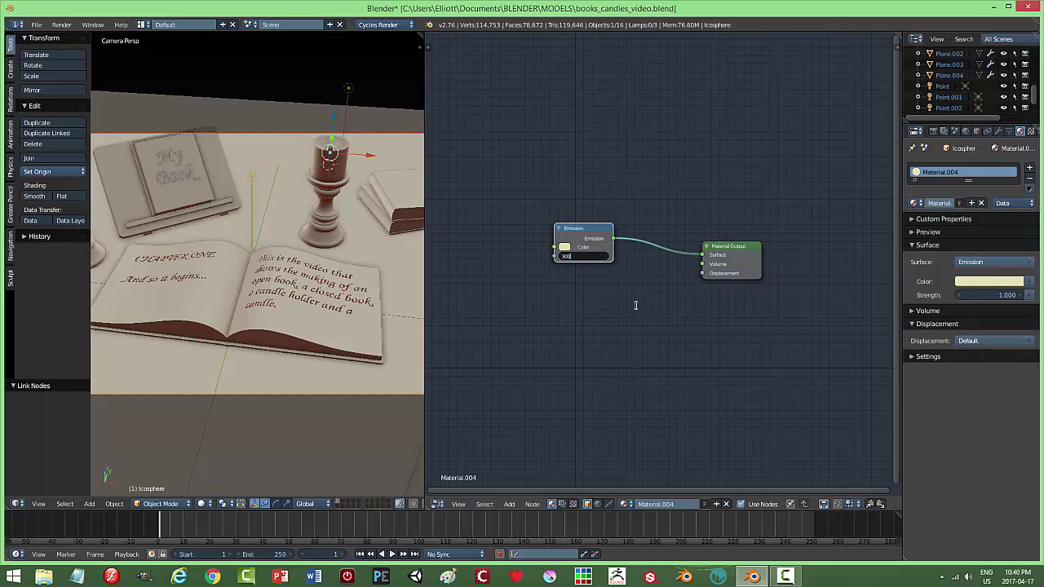
pyautogui.press('Return')
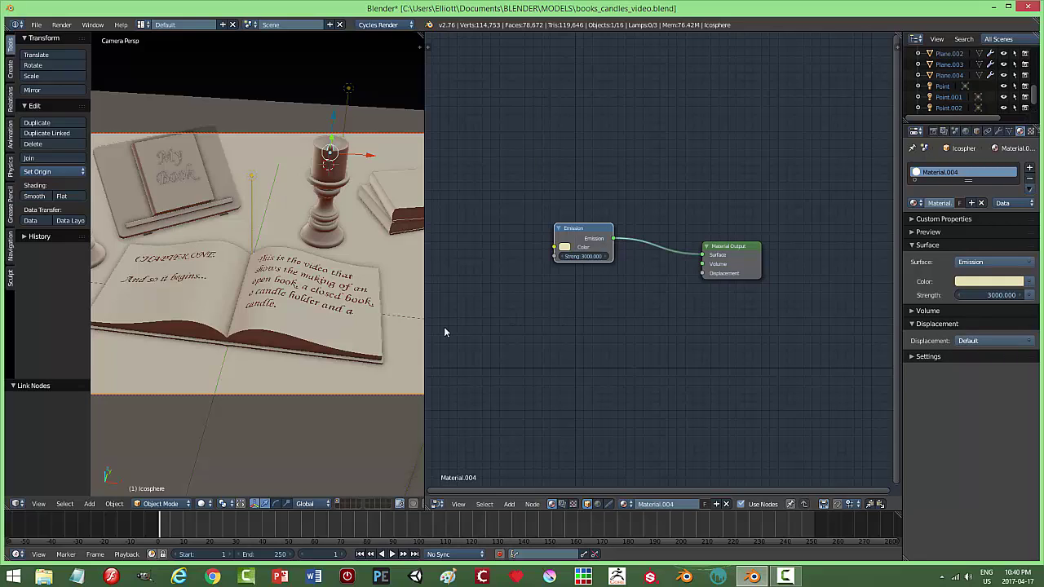
pyautogui.hotkey('shift', 'z')
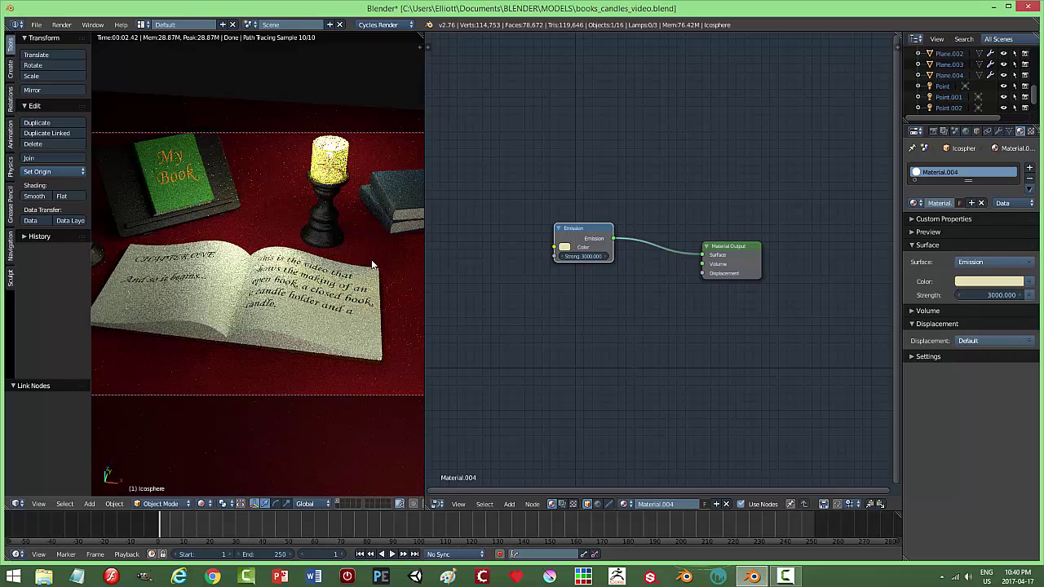
pyautogui.click(583, 256)
pyautogui.write('2')
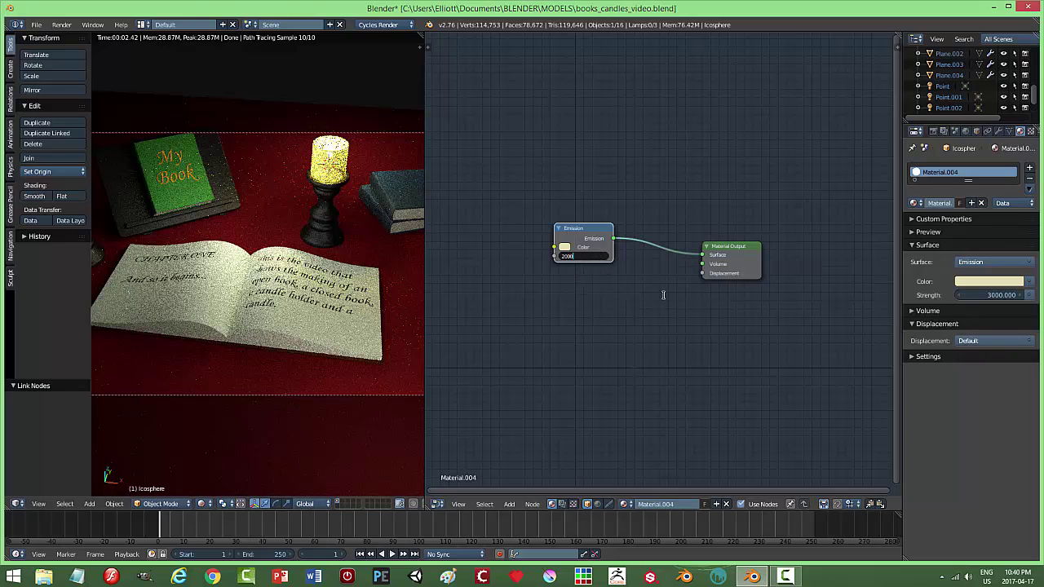
pyautogui.press('Return')
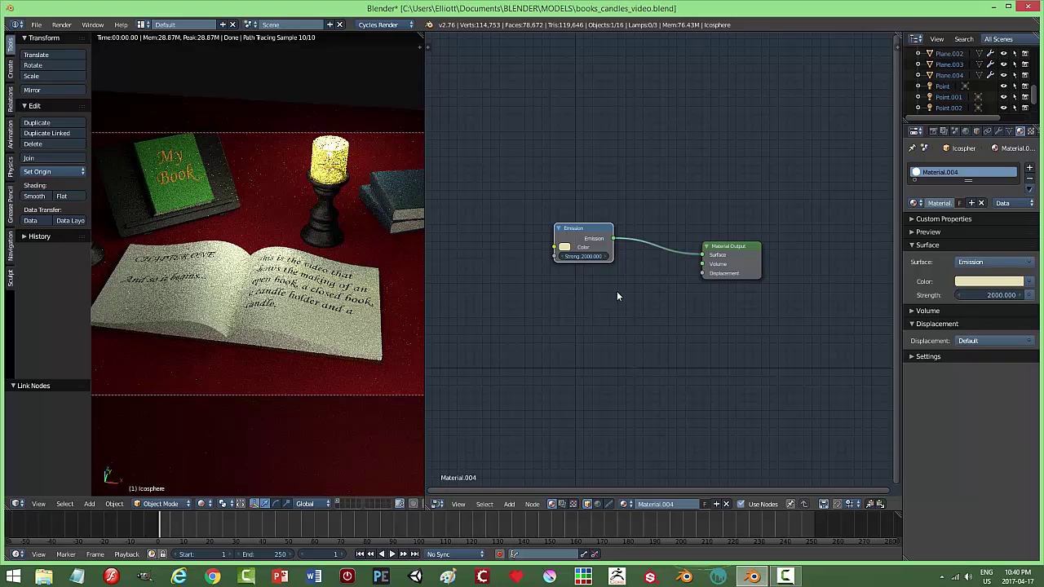
# Return to solid shading and save over the blend file.
pyautogui.hotkey('shift', 'z')
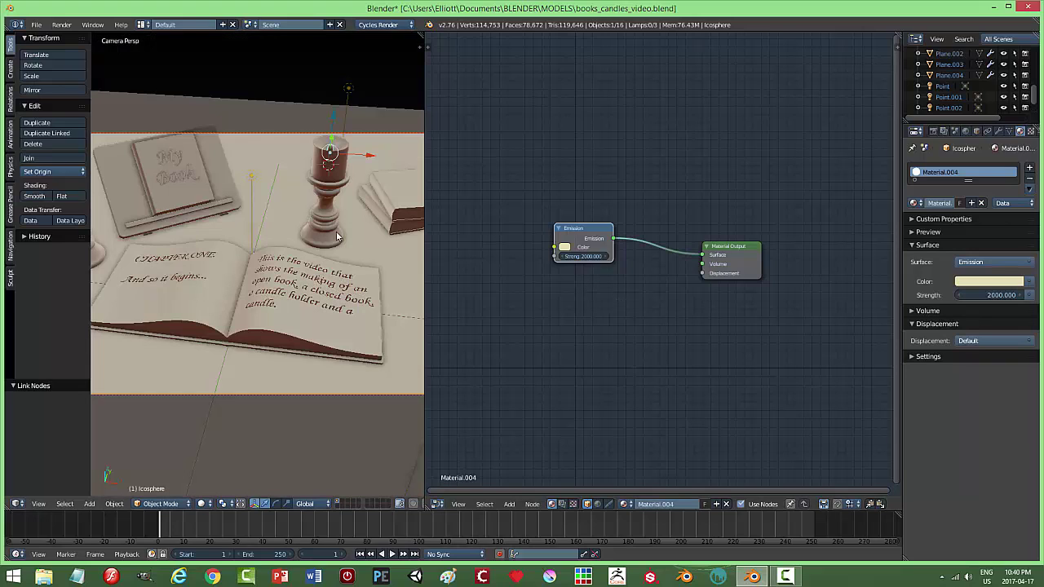
pyautogui.hotkey('ctrl', 's')
pyautogui.click(337, 234)
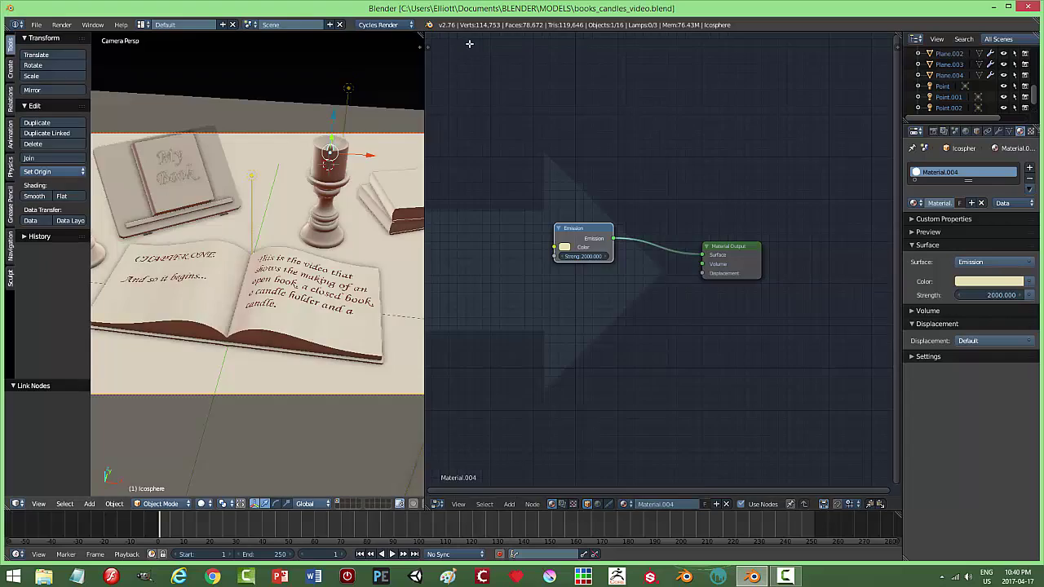
# Merge the node editor into the 3D view, show the Render settings, and render the full scene.
pyautogui.moveTo(470, 43); pyautogui.dragTo(471, 44)
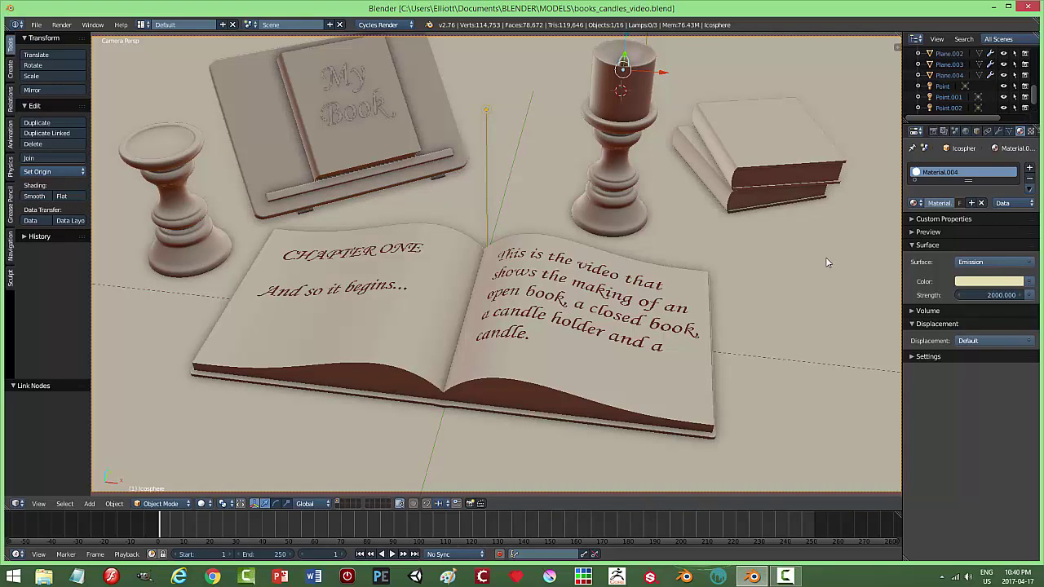
pyautogui.click(933, 132)
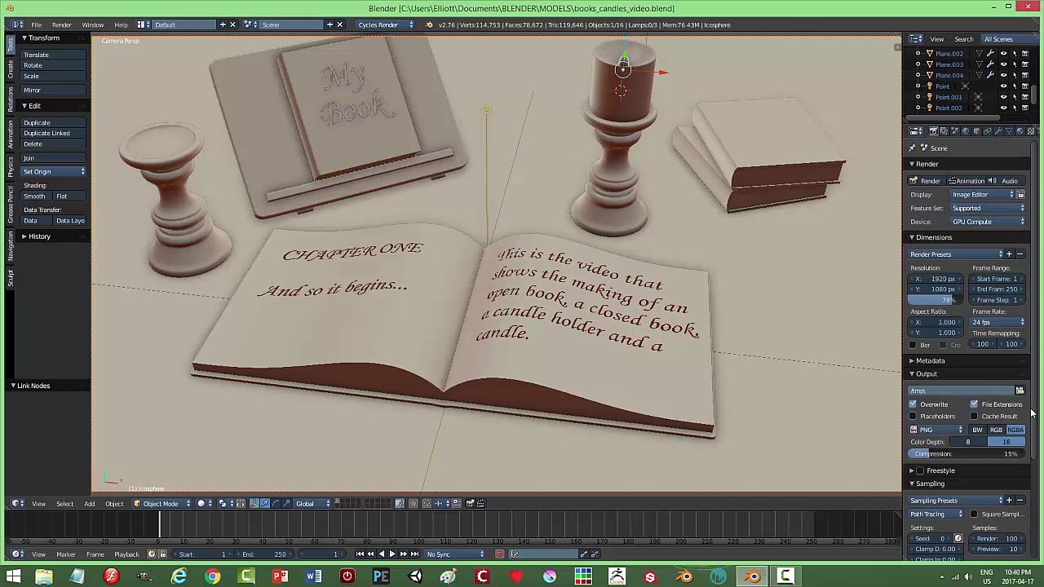
pyautogui.moveTo(1034, 412); pyautogui.dragTo(1034, 473)
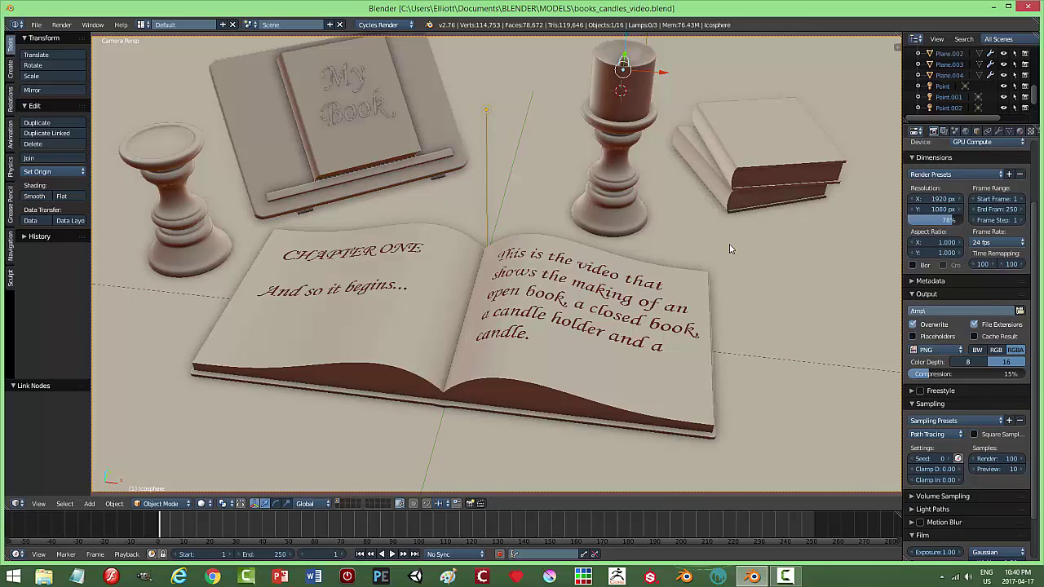
pyautogui.press('F12')
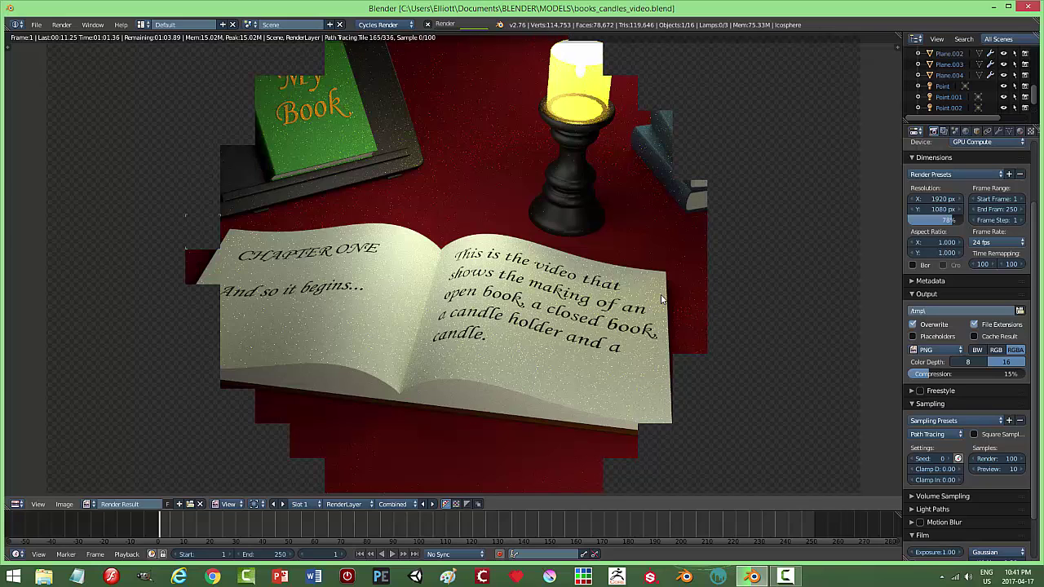
# Leave the partial Cycles render and go back to the book-and-candle 3D view.
pyautogui.press('Escape')
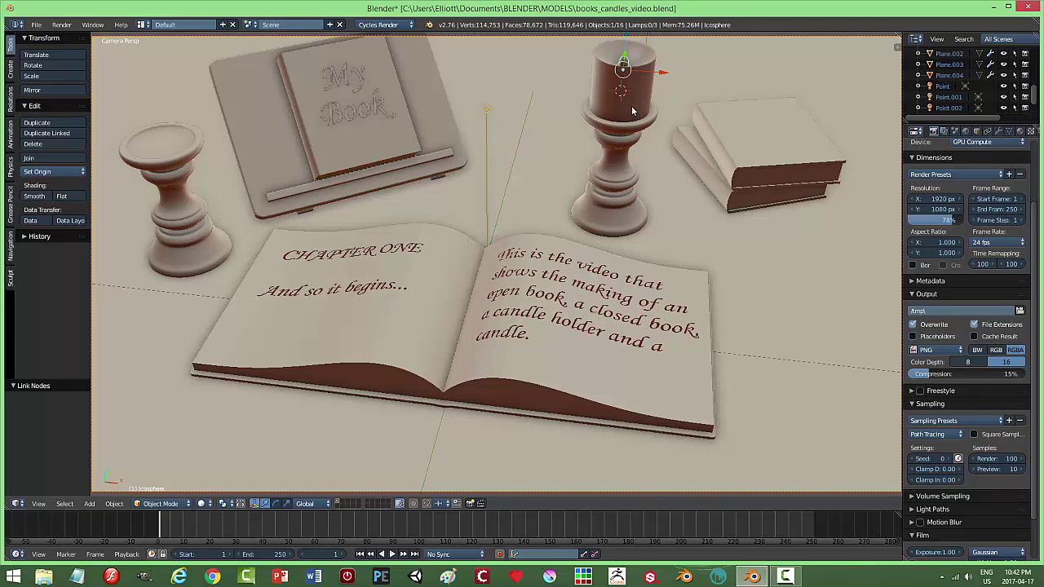
# Lower the candle's Mix Shader factor and test-render it inside a border drawn around the candle.
pyautogui.rightClick(632, 111)
pyautogui.click(1020, 131)
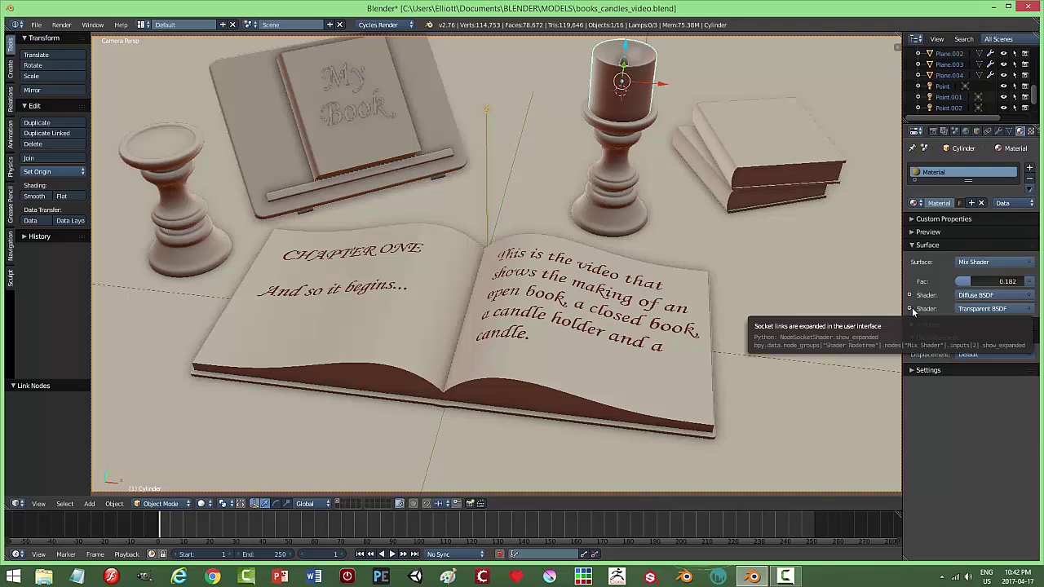
pyautogui.moveTo(969, 281); pyautogui.dragTo(968, 281)
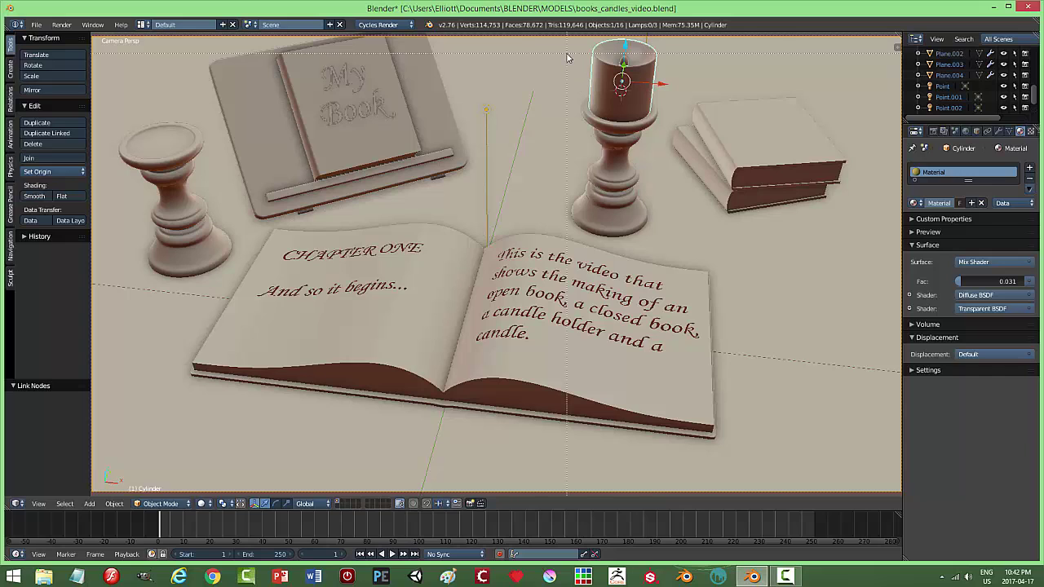
pyautogui.moveTo(563, 40)
pyautogui.mouseDown()
pyautogui.moveTo(606, 158)
pyautogui.moveTo(735, 323)
pyautogui.mouseUp()
pyautogui.press('F12')
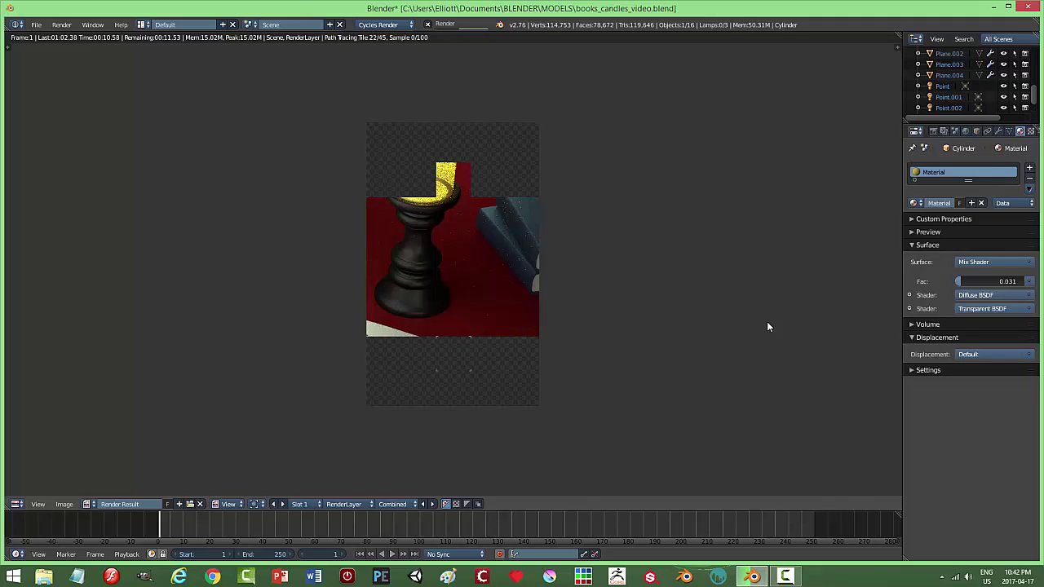
pyautogui.press('Escape')
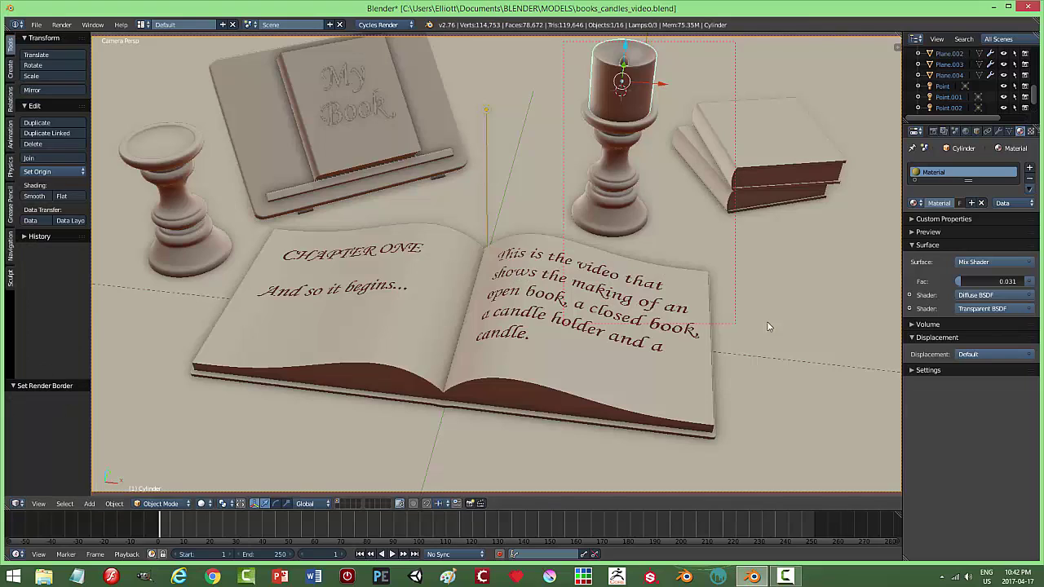
# Raise the candle's mix factor to 0.930 and render the candle region again.
pyautogui.moveTo(965, 282); pyautogui.dragTo(1015, 281)
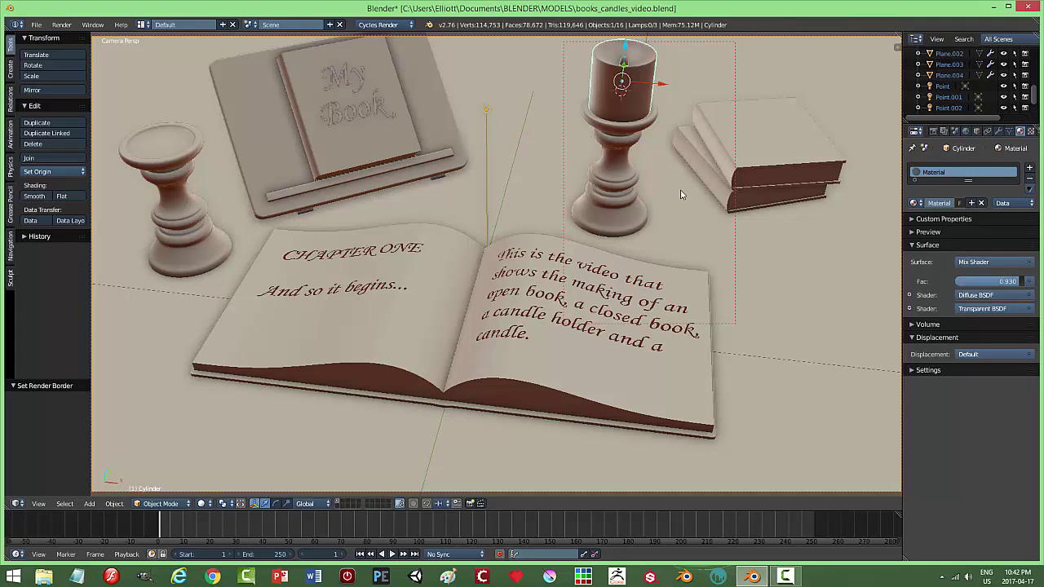
pyautogui.press('F12')
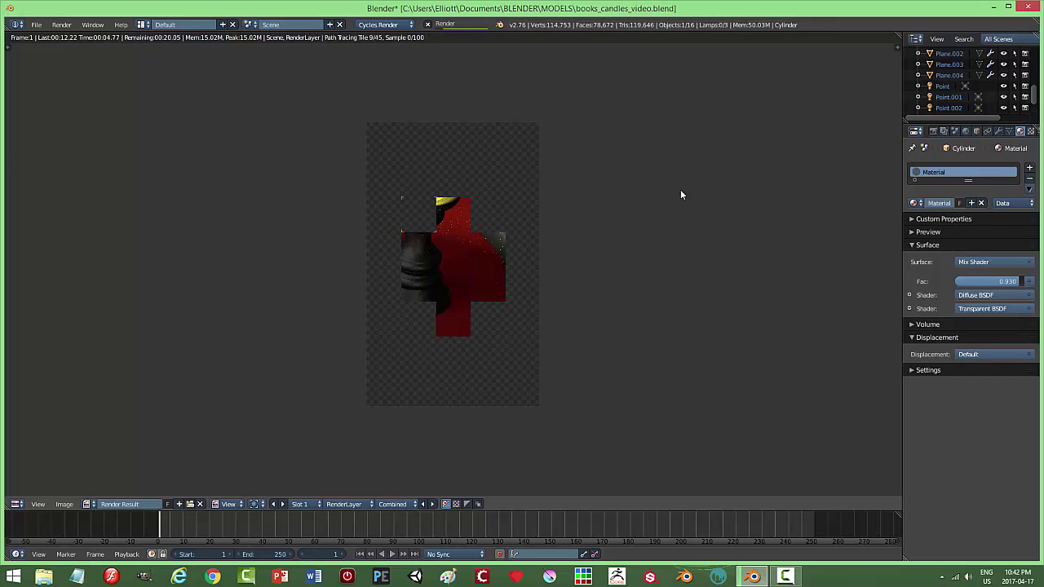
pyautogui.press('Escape')
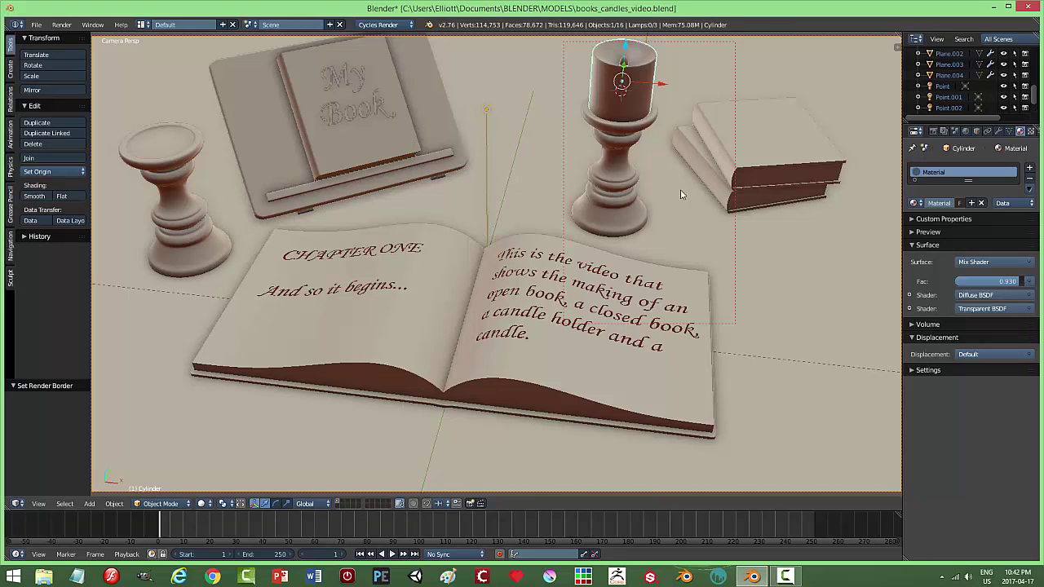
# Set the candle's Mix Shader factor to 0.5 and expand the Diffuse and Transparent BSDF settings.
pyautogui.click(978, 281)
pyautogui.write('0.5')
pyautogui.press('Return')
pyautogui.click(910, 295)
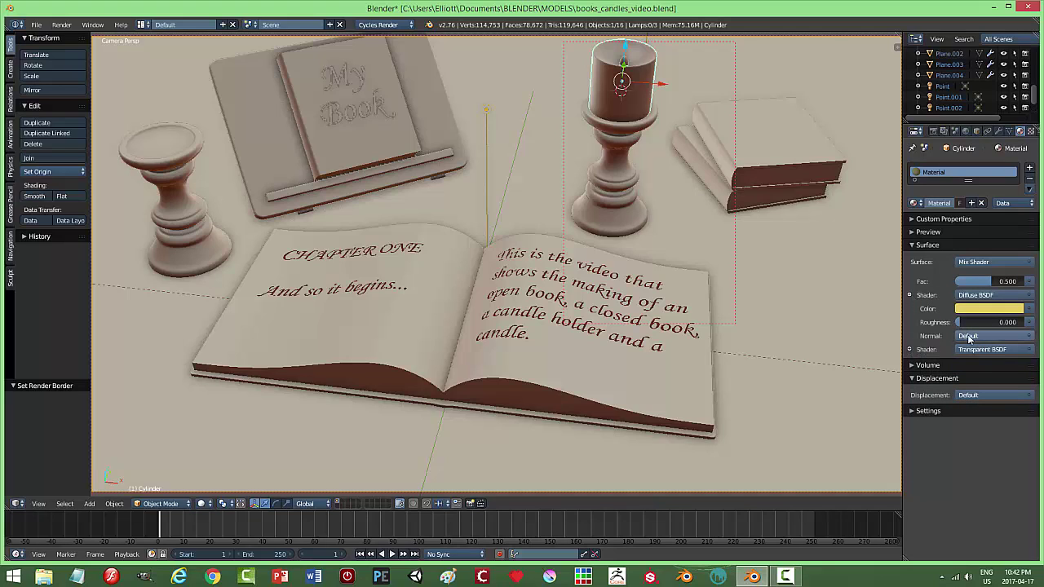
pyautogui.click(910, 349)
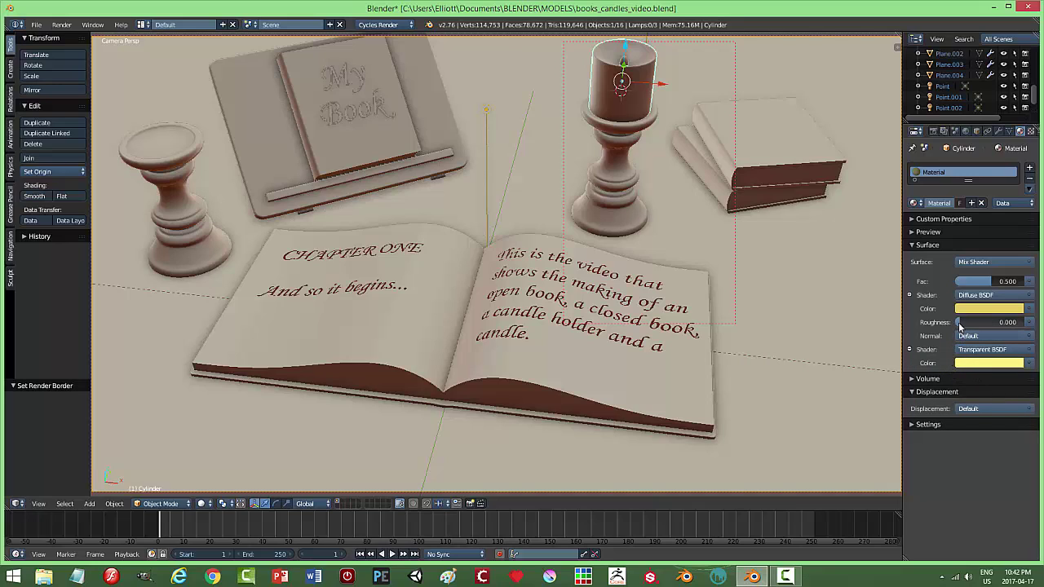
# Test-render a higher diffuse roughness, reset it to 0, and split the 3D view in two.
pyautogui.moveTo(959, 325); pyautogui.dragTo(968, 325)
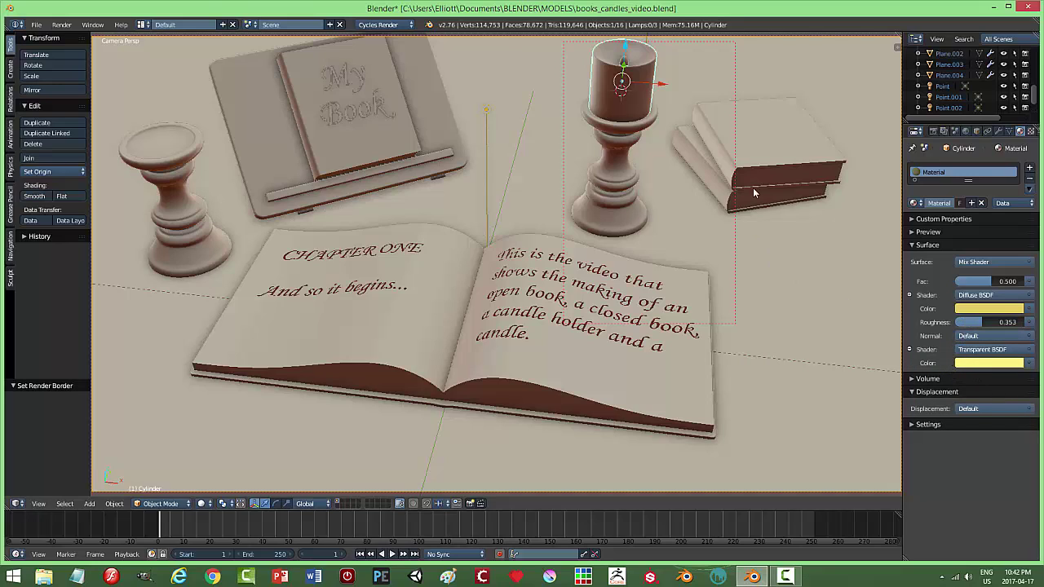
pyautogui.press('F12')
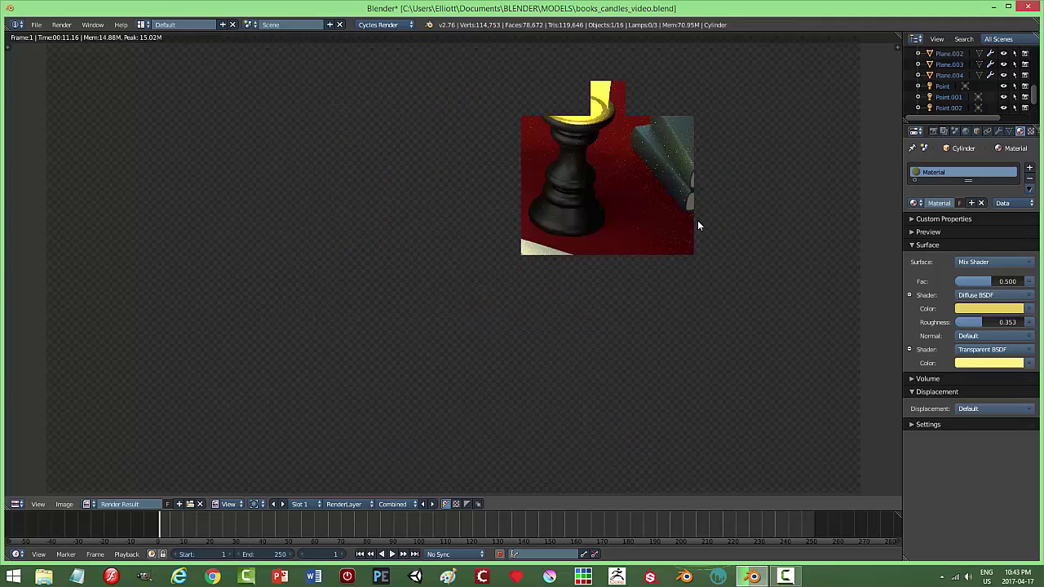
pyautogui.press('Escape')
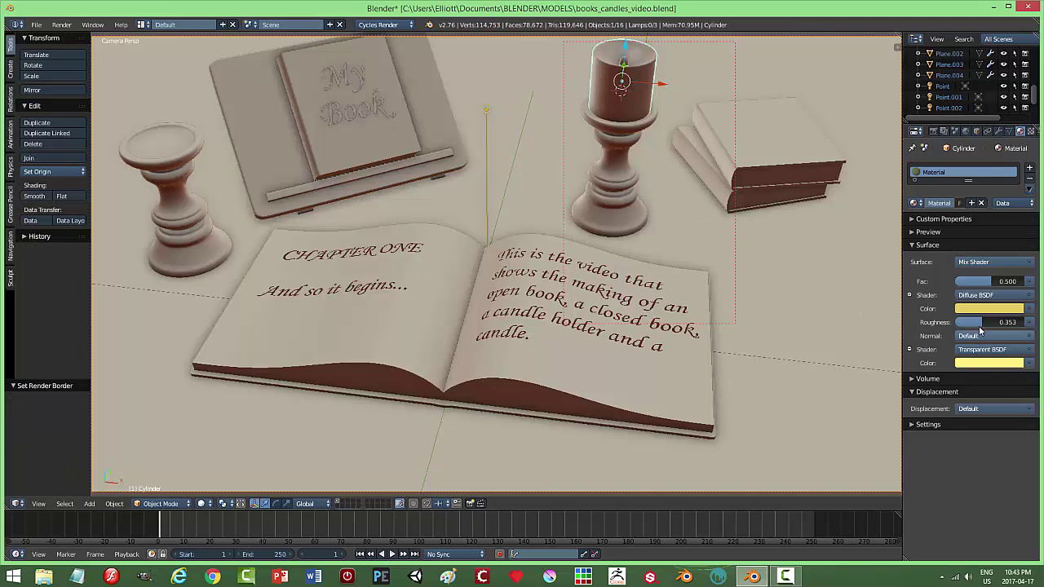
pyautogui.moveTo(984, 324); pyautogui.dragTo(936, 321)
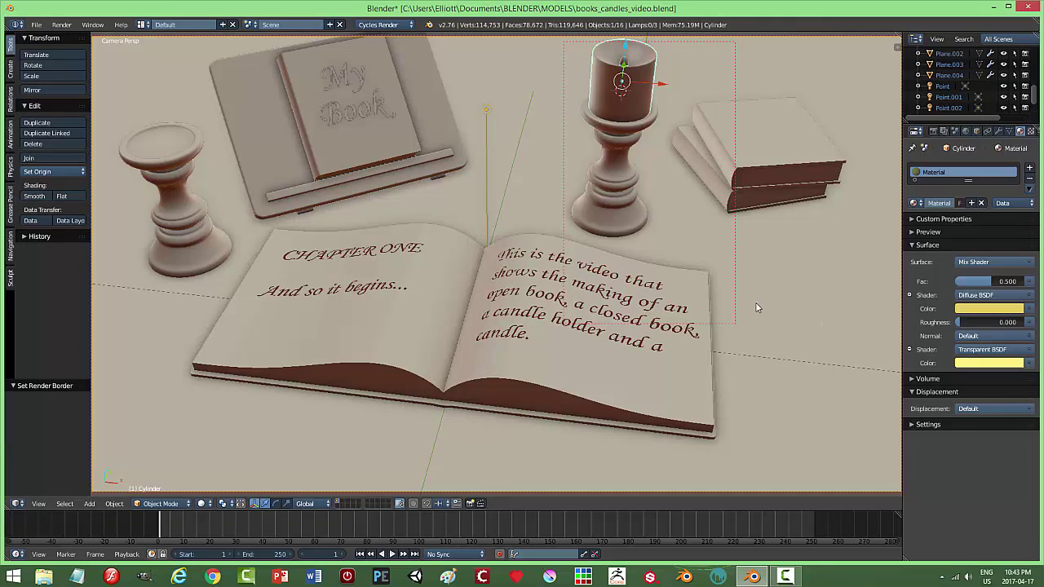
pyautogui.moveTo(899, 36); pyautogui.dragTo(479, 71)
# Show the candle's node graph in the new area, disconnect the Transparent BSDF, and test-render.
pyautogui.click(493, 504)
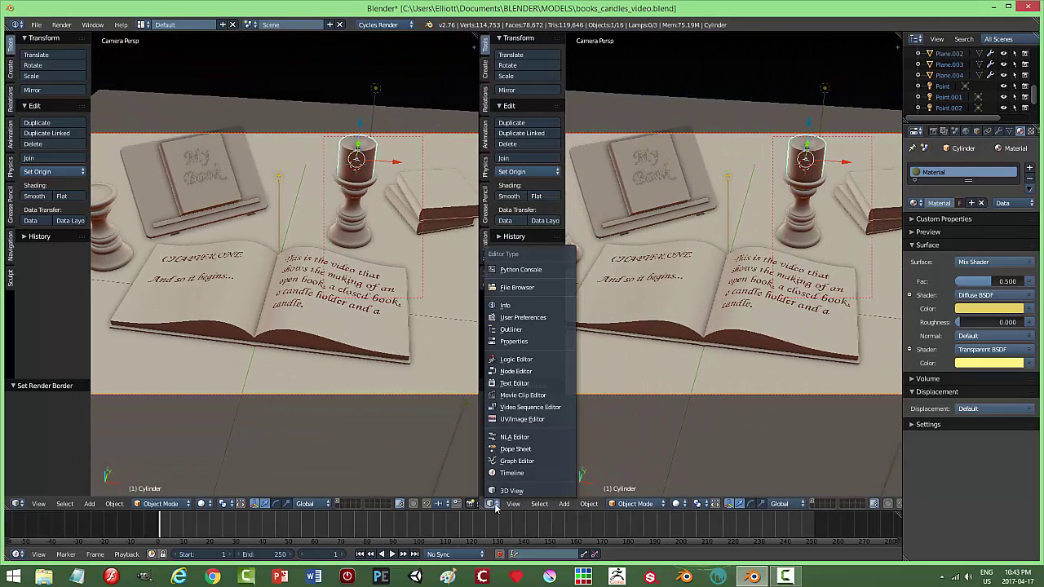
pyautogui.click(522, 371)
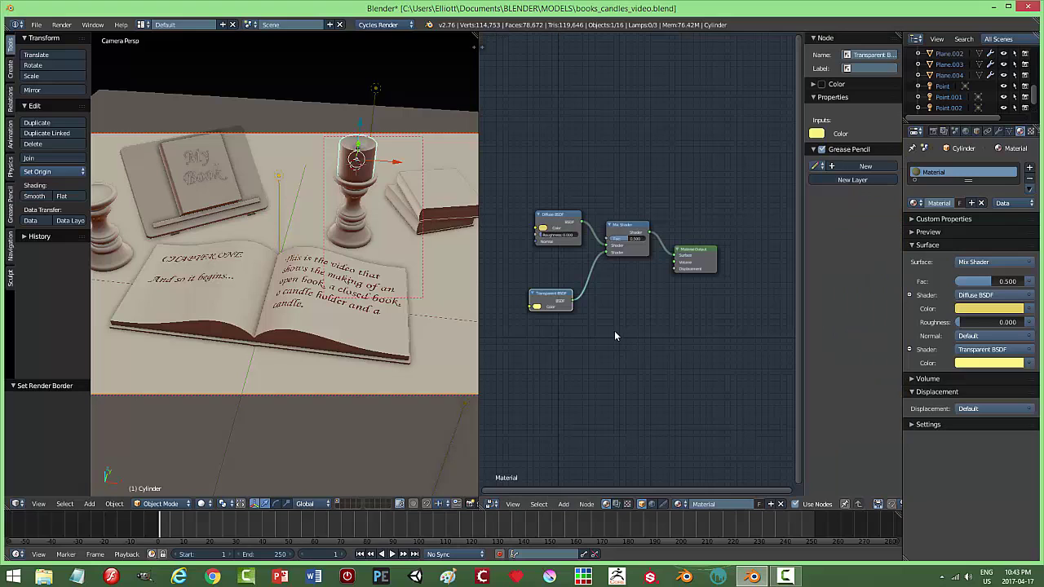
pyautogui.scroll(3, 615, 335)
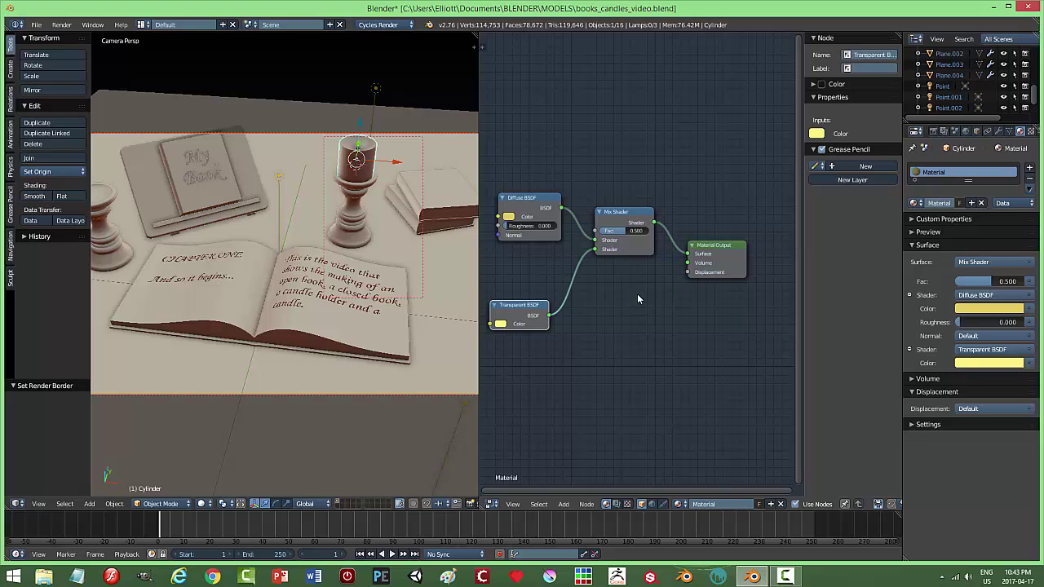
pyautogui.click(528, 305)
pyautogui.moveTo(594, 249); pyautogui.dragTo(562, 262)
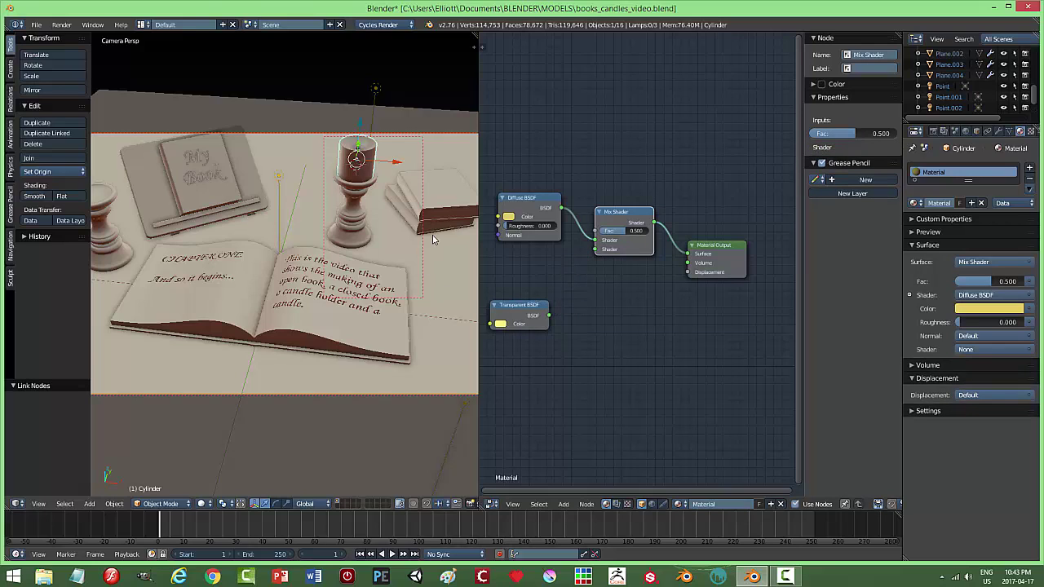
pyautogui.press('F12')
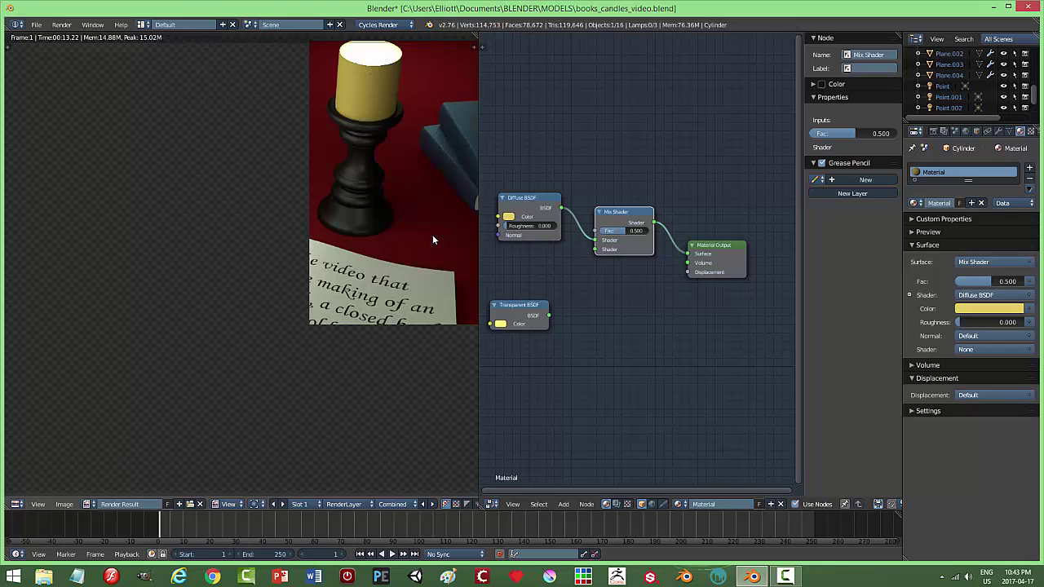
pyautogui.press('Escape')
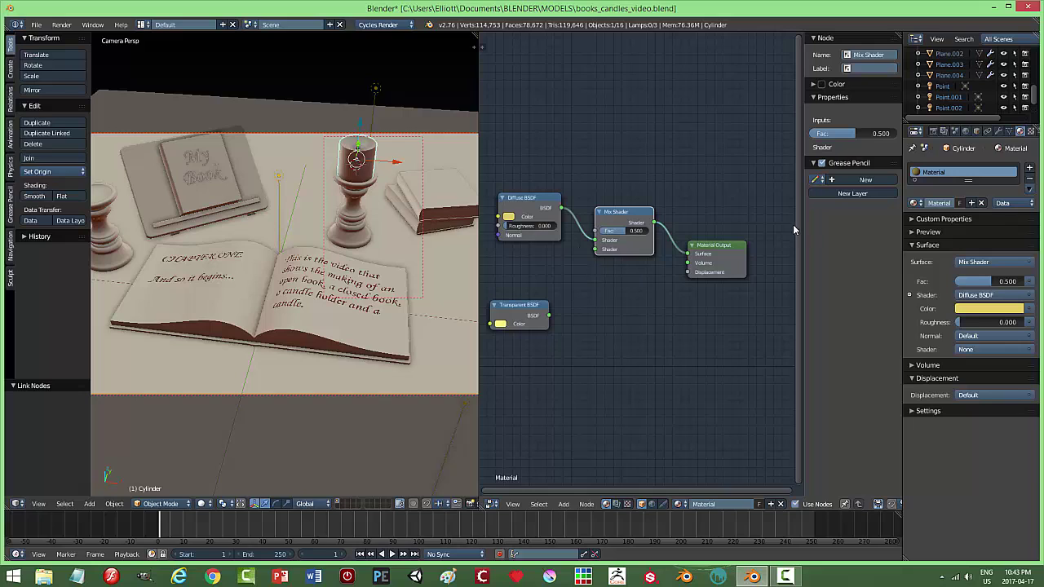
# Reconnect the Transparent BSDF to the Mix Shader's second input at factor 0.100 and test-render.
pyautogui.press('n')
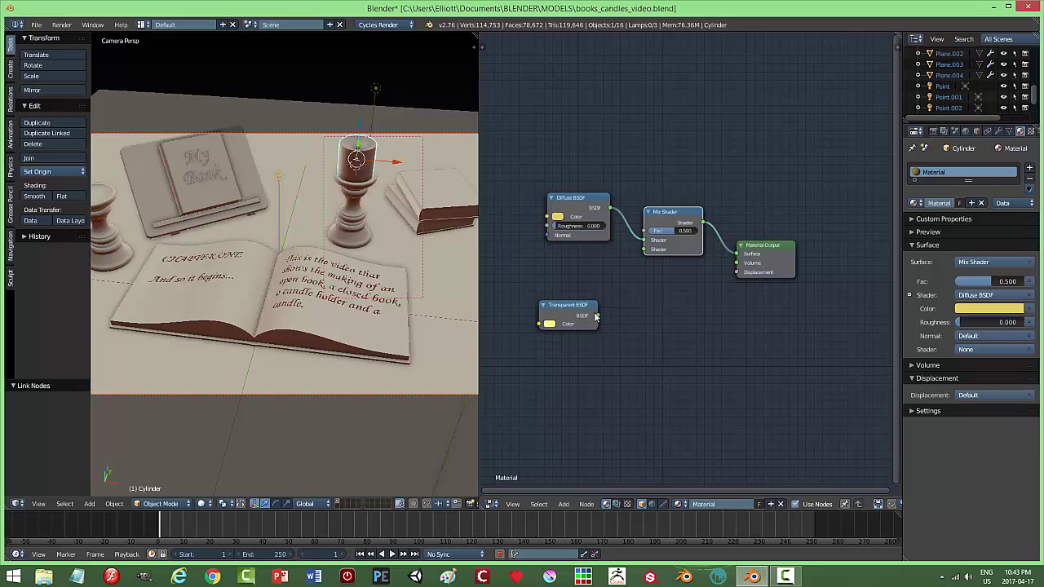
pyautogui.moveTo(599, 317); pyautogui.dragTo(644, 249)
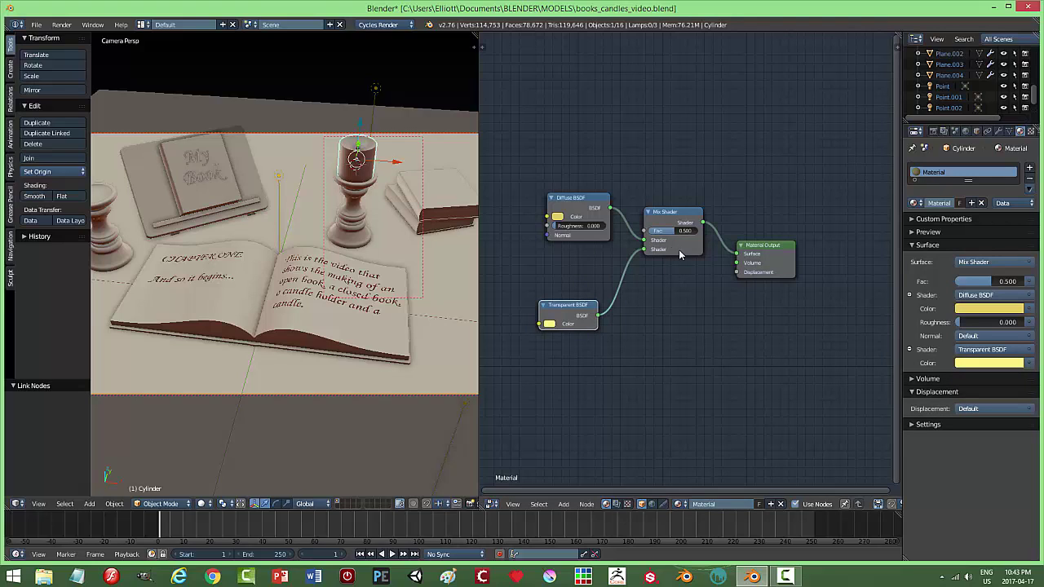
pyautogui.moveTo(675, 237); pyautogui.dragTo(657, 237)
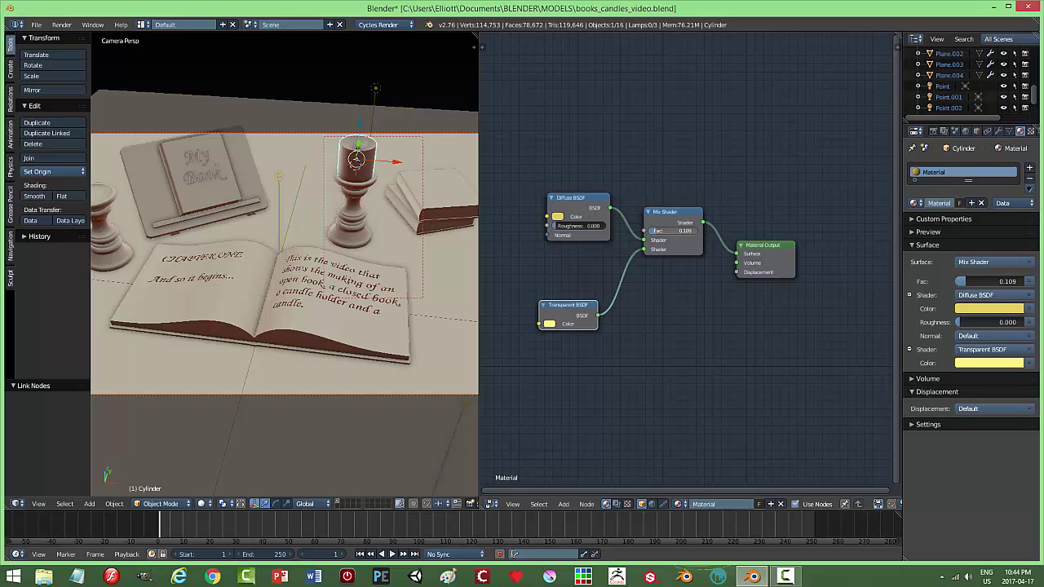
pyautogui.moveTo(658, 238); pyautogui.dragTo(657, 237)
pyautogui.press('F12')
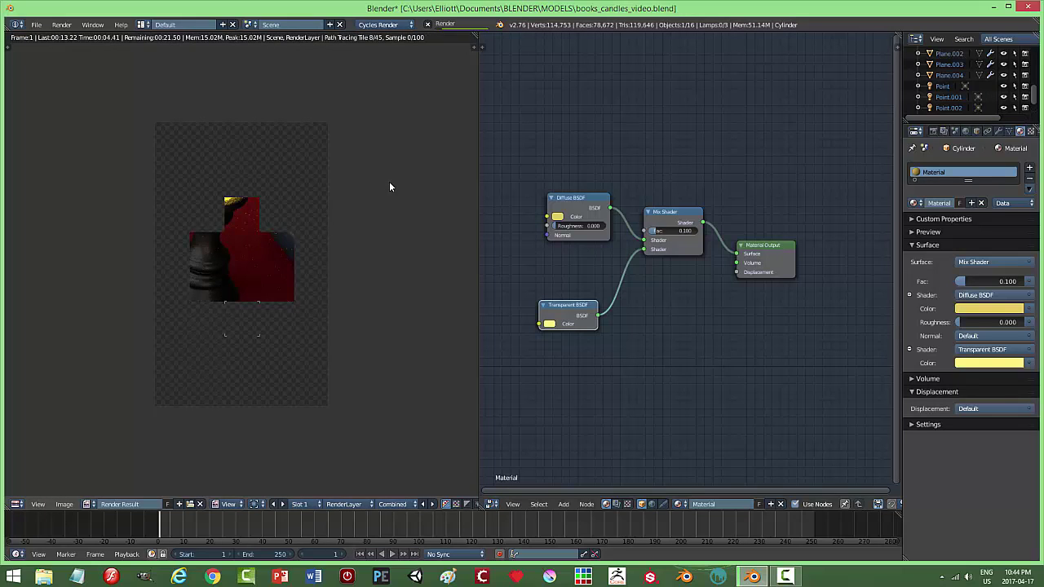
pyautogui.press('Escape')
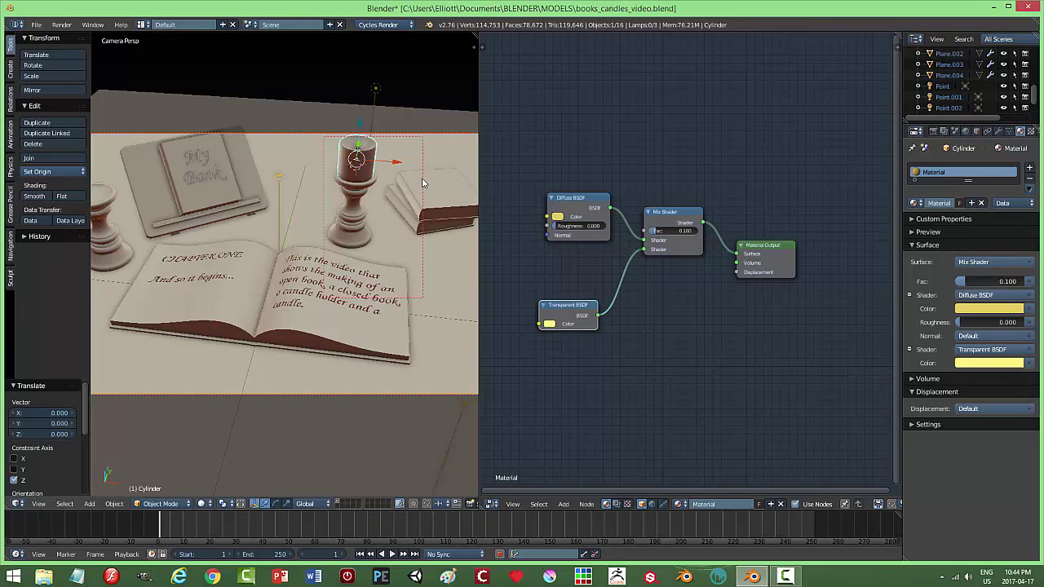
# Lower the candle flame's emission strength from 2000 to 500.
pyautogui.press('a')
pyautogui.rightClick(359, 149)
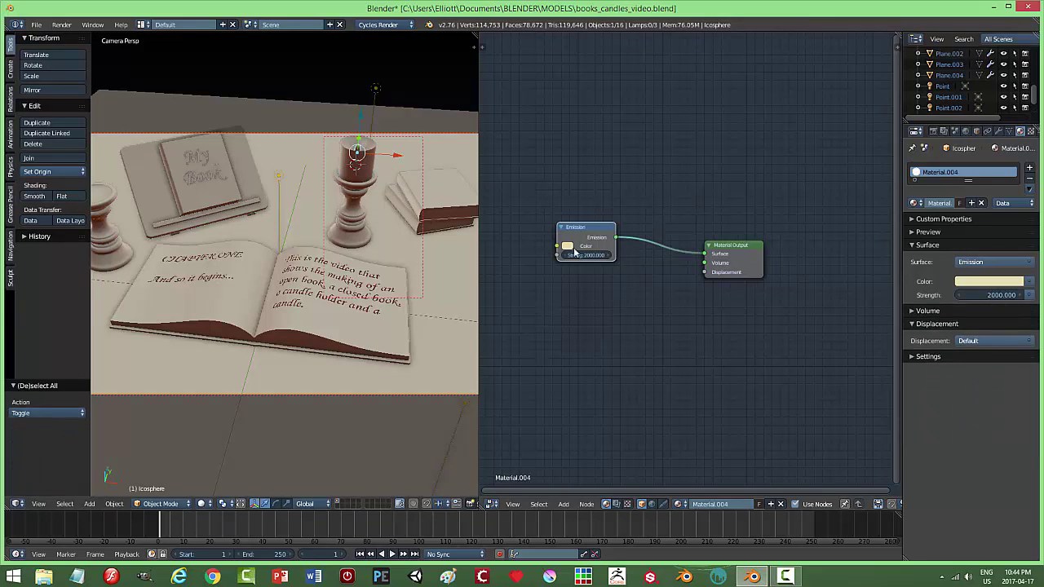
pyautogui.doubleClick(611, 255)
pyautogui.write('4')
pyautogui.press('Return')
# Test-render the scene with the dimmer flame, then select the point lamp above the candle.
pyautogui.press('F12')
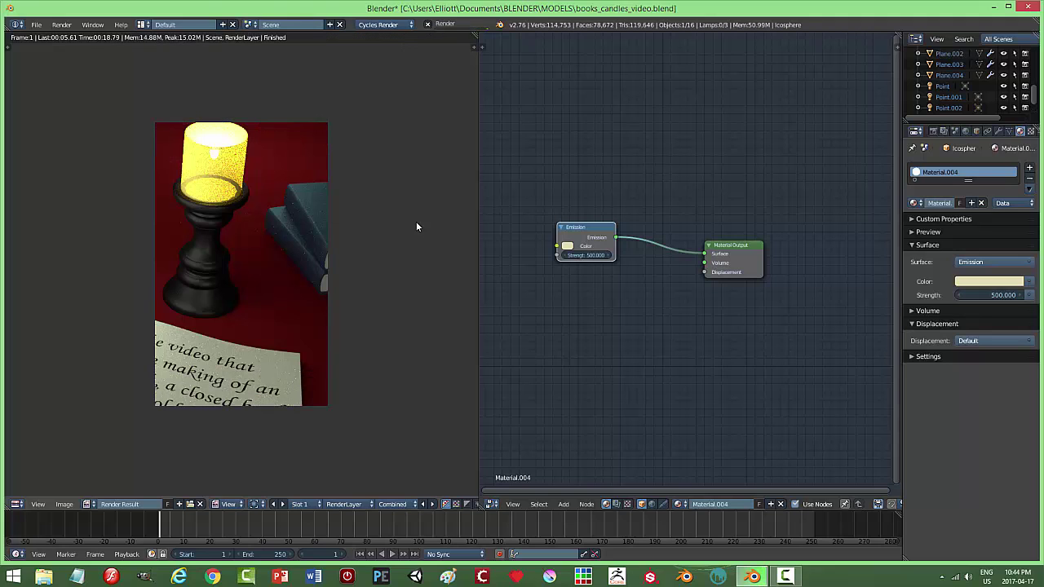
pyautogui.press('Escape')
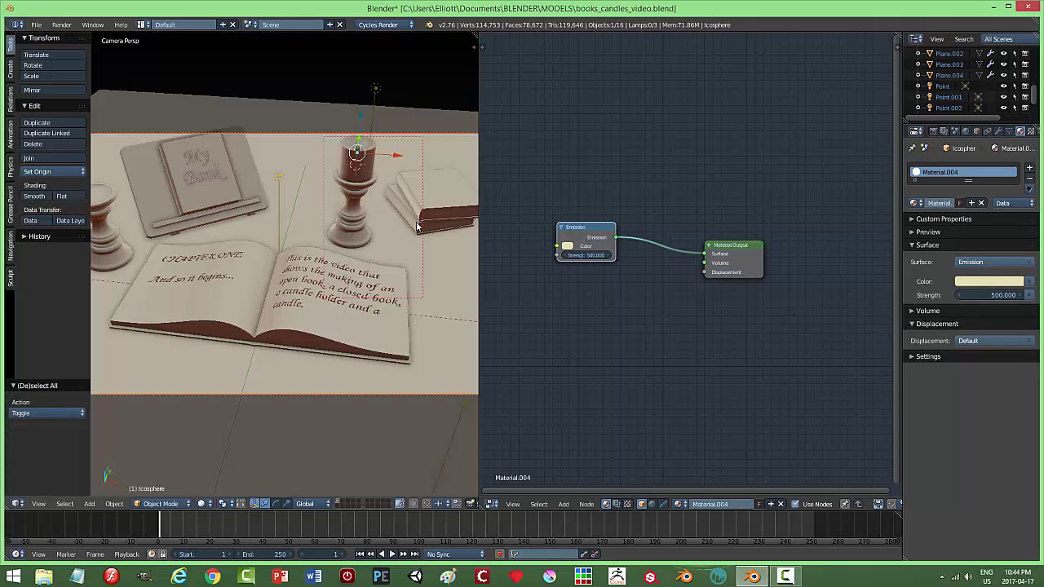
pyautogui.rightClick(374, 90)
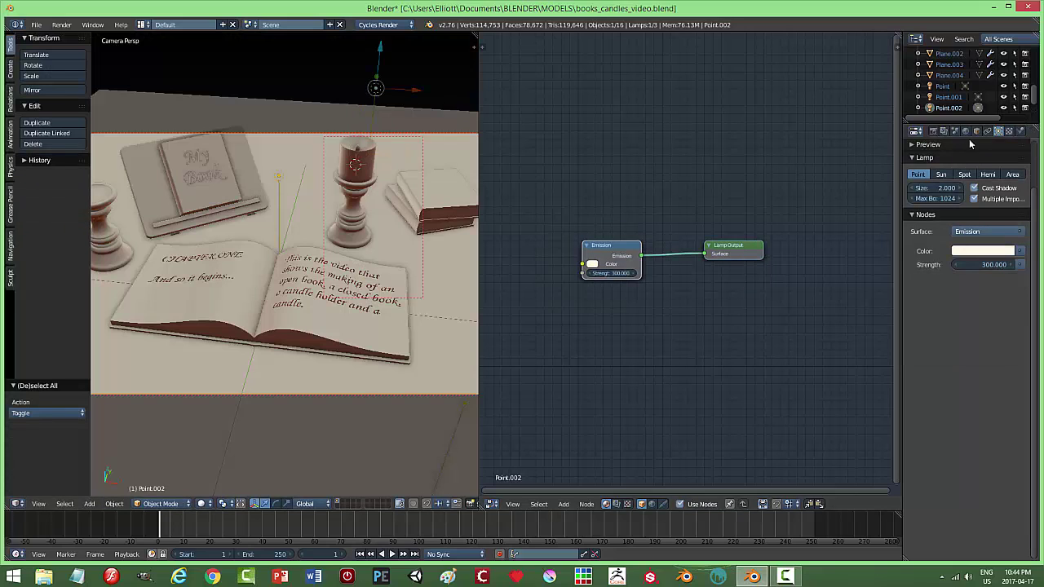
# Test-render the lamp glow, then clear the render border around the candle.
pyautogui.click(1002, 108)
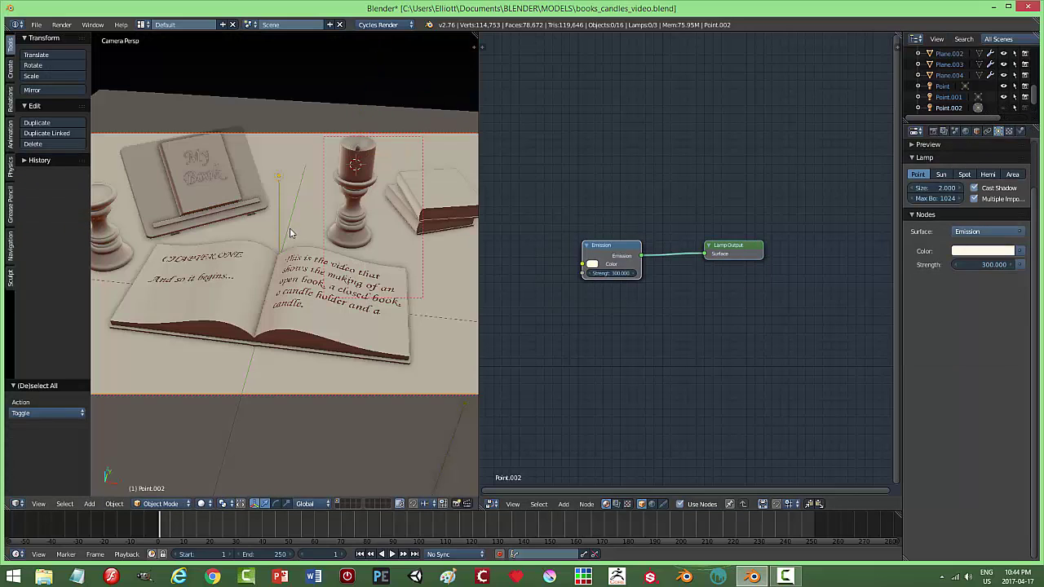
pyautogui.press('F12')
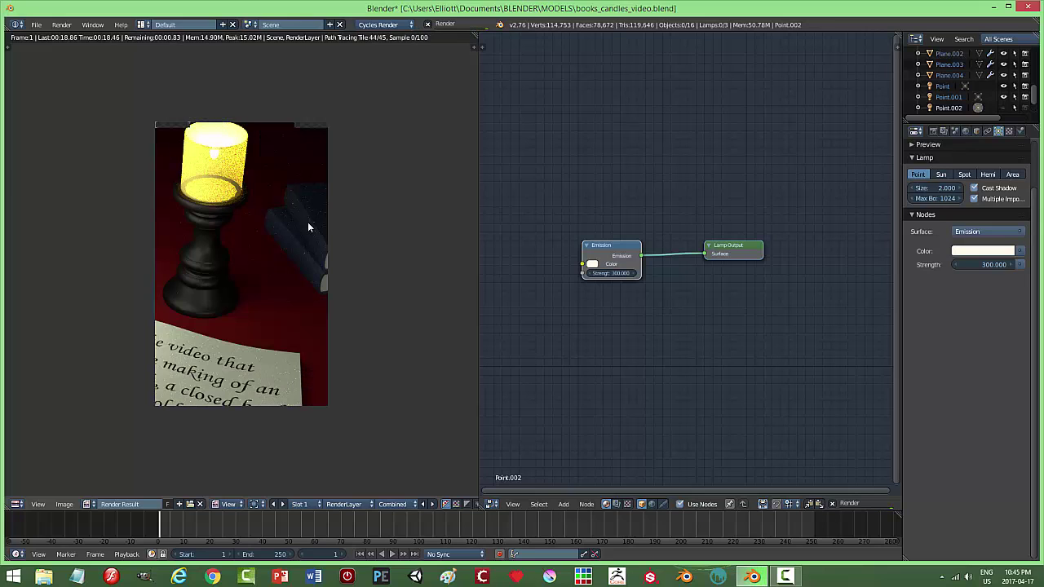
pyautogui.press('Escape')
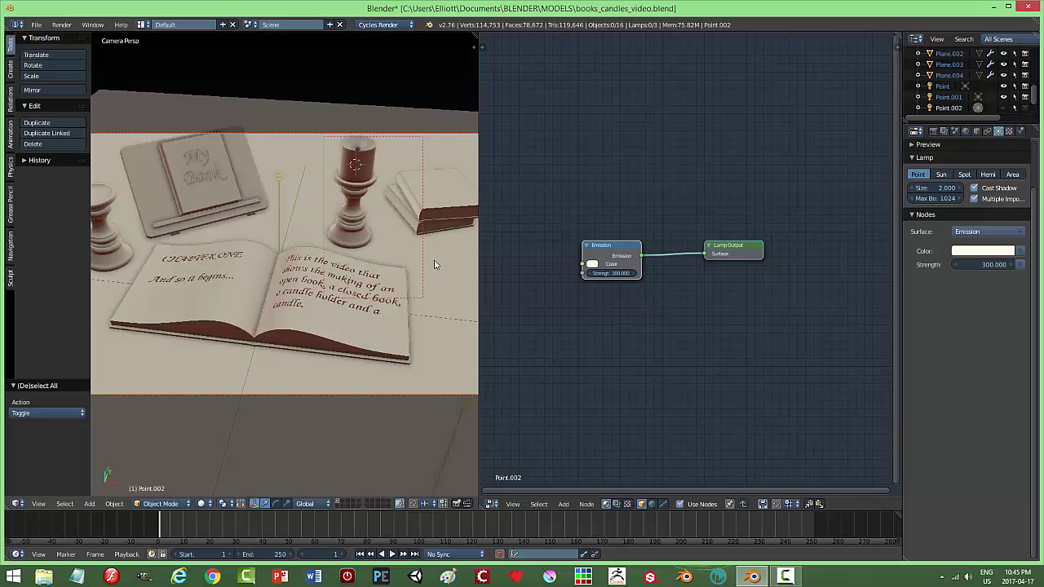
pyautogui.hotkey('ctrl', 'alt', 'b')
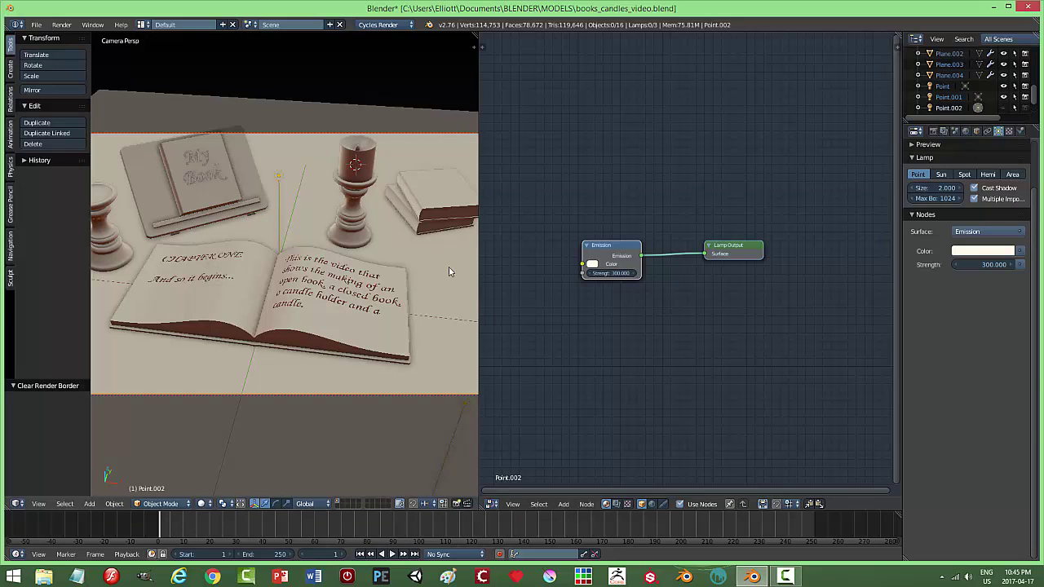
# Tint lamp Point.002's emission colour a pale cream and move its Emission node up-left.
pyautogui.click(592, 264)
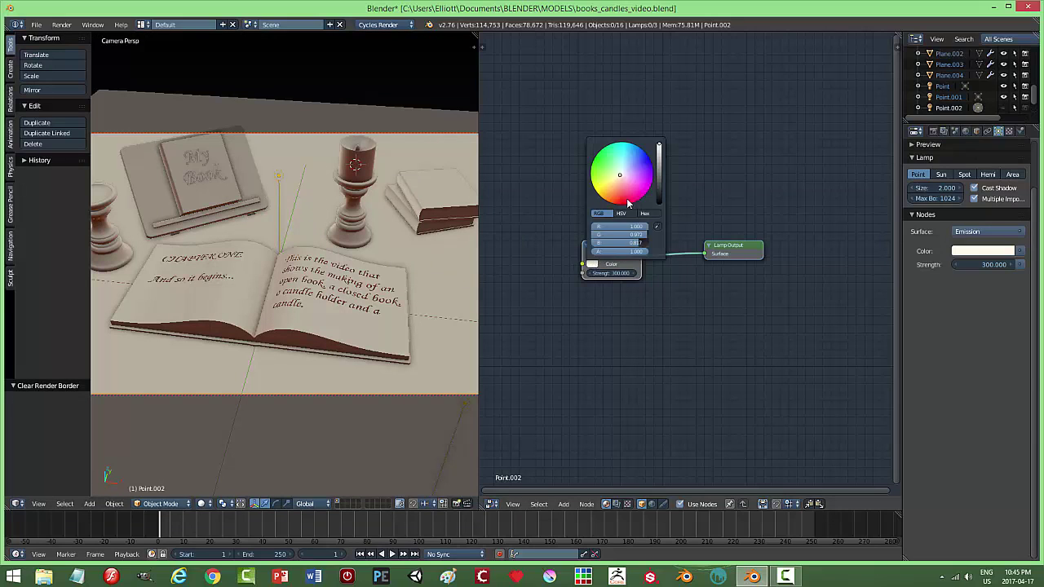
pyautogui.moveTo(619, 175); pyautogui.dragTo(615, 178)
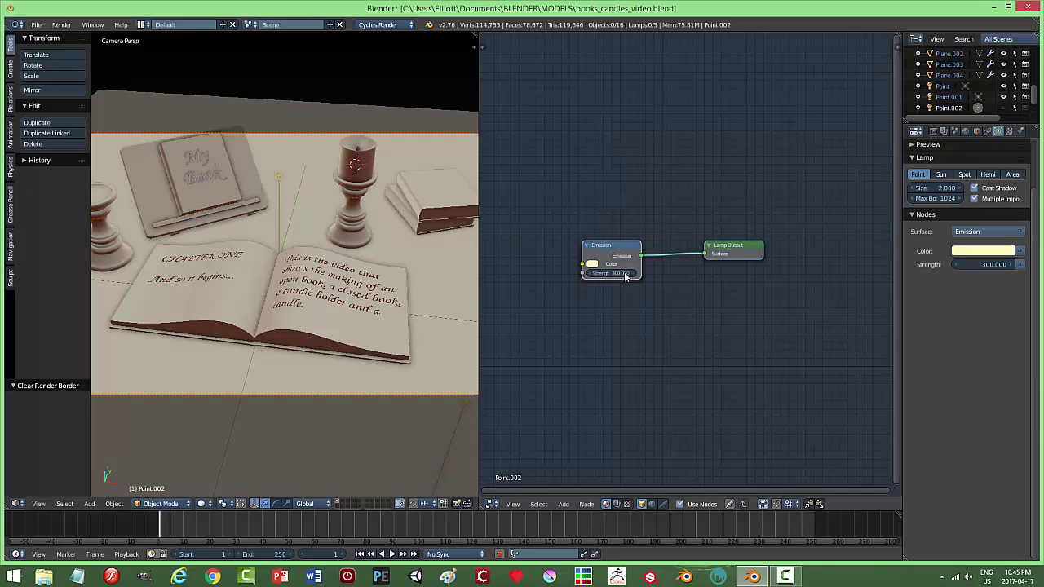
pyautogui.moveTo(619, 247); pyautogui.dragTo(596, 206)
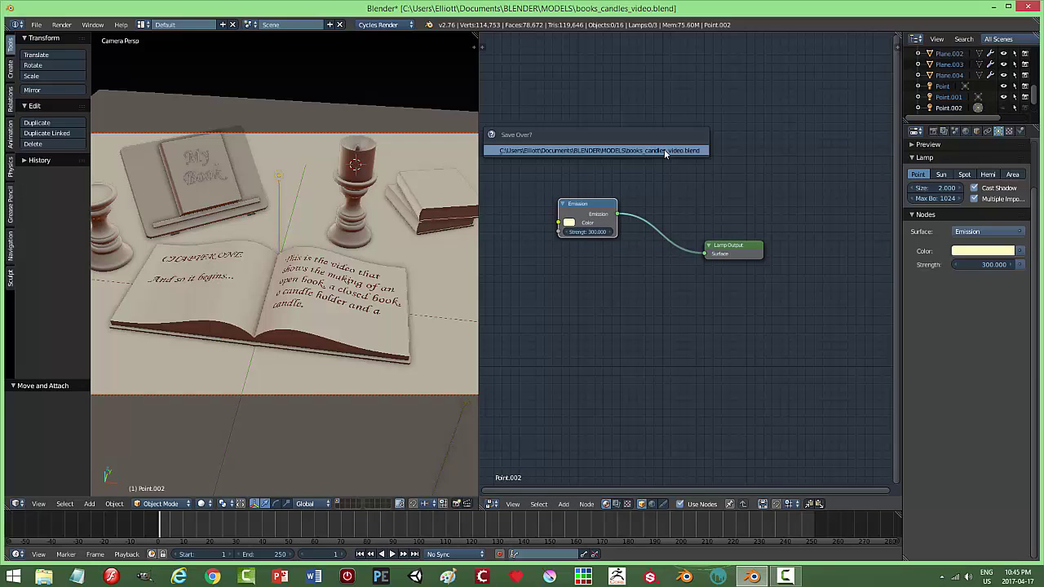
# Save over the candle scene and open book_open.blend from recent files.
pyautogui.click(36, 26)
pyautogui.moveTo(66, 60)
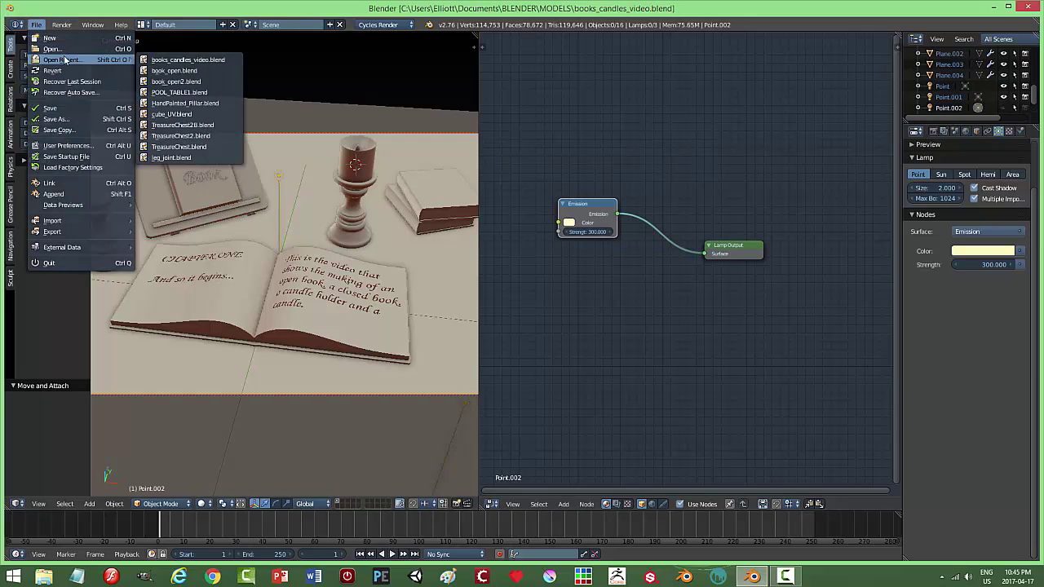
pyautogui.click(174, 71)
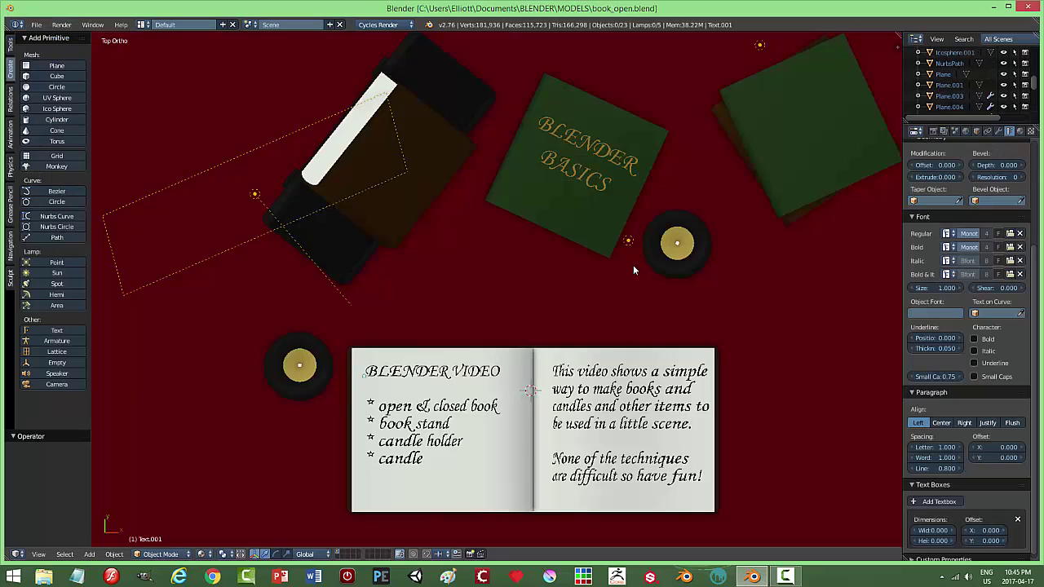
# Select the candle flame and show its material nodes in a split Node Editor.
pyautogui.rightClick(667, 260)
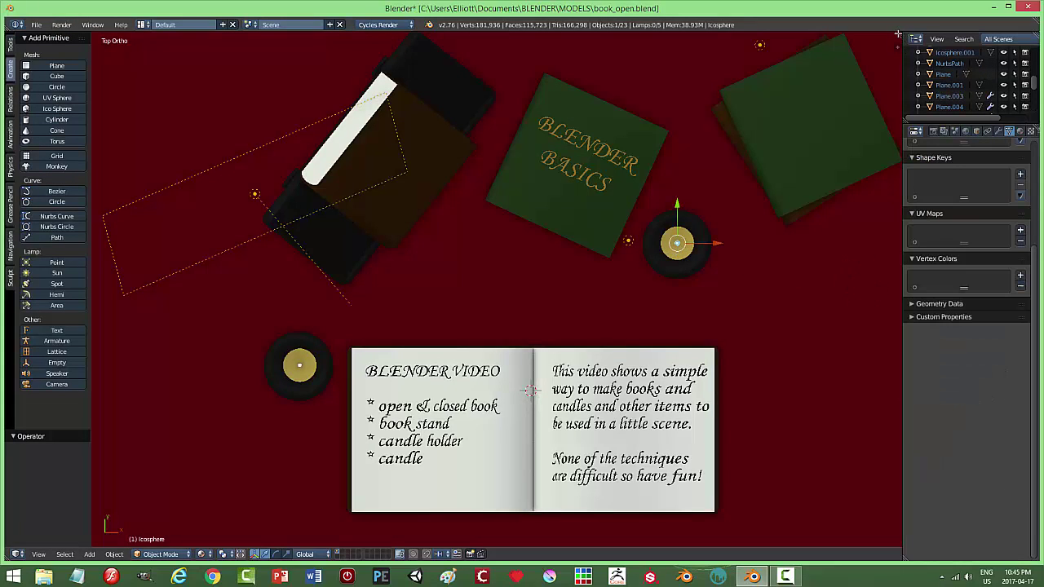
pyautogui.moveTo(896, 34); pyautogui.dragTo(337, 310)
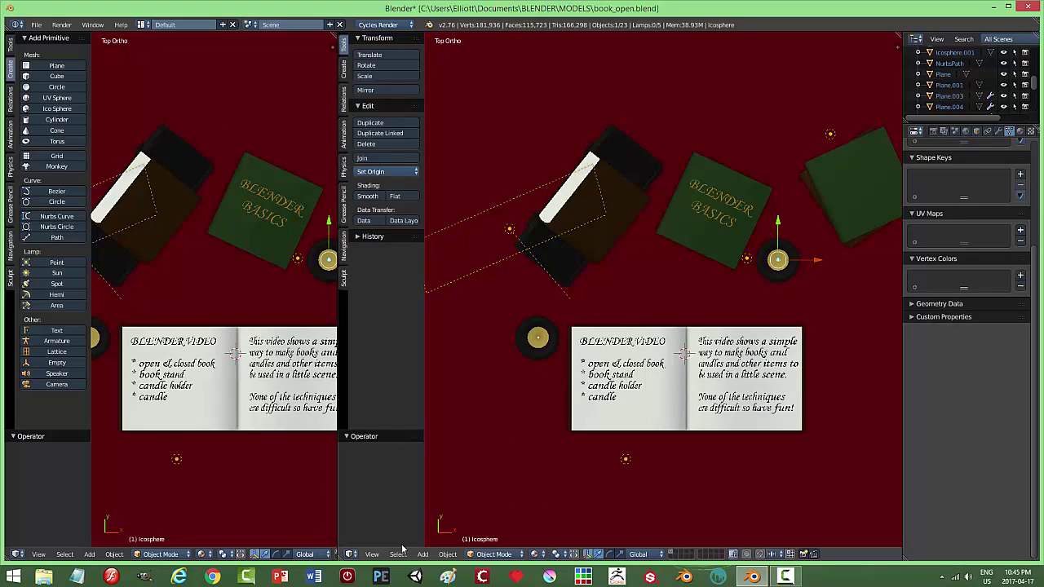
pyautogui.click(350, 554)
pyautogui.click(391, 430)
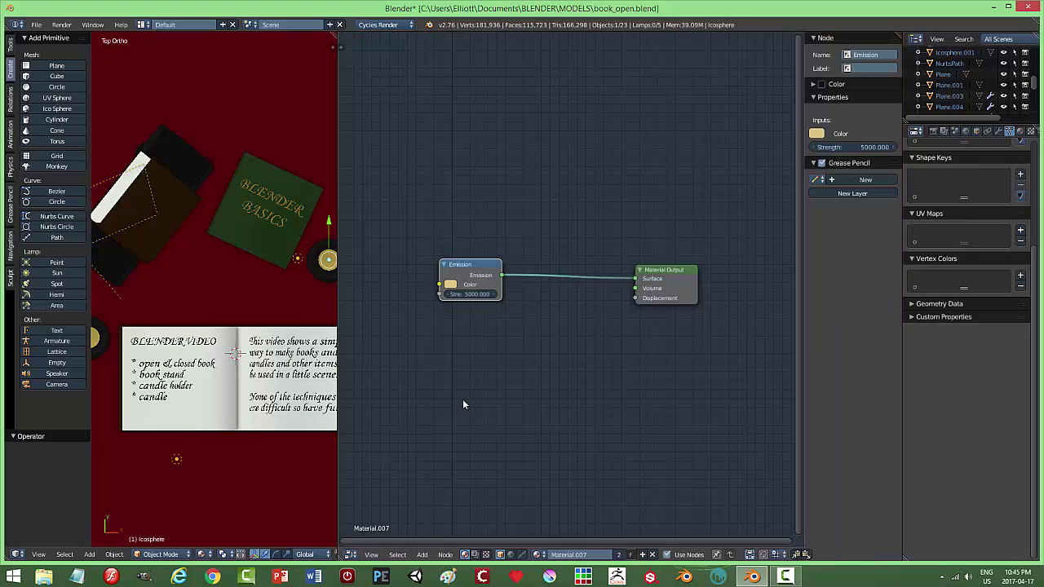
pyautogui.scroll(2, 531, 359)
pyautogui.scroll(1, 455, 352)
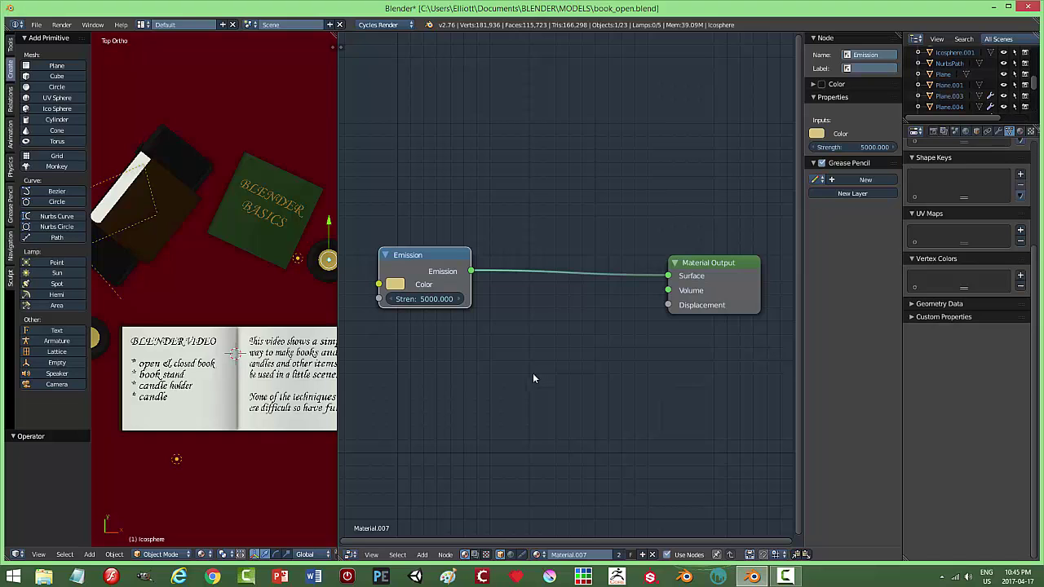
# Hide the node sidebar, widen the 3D view, and display the candle's Candle material nodes.
pyautogui.press('n')
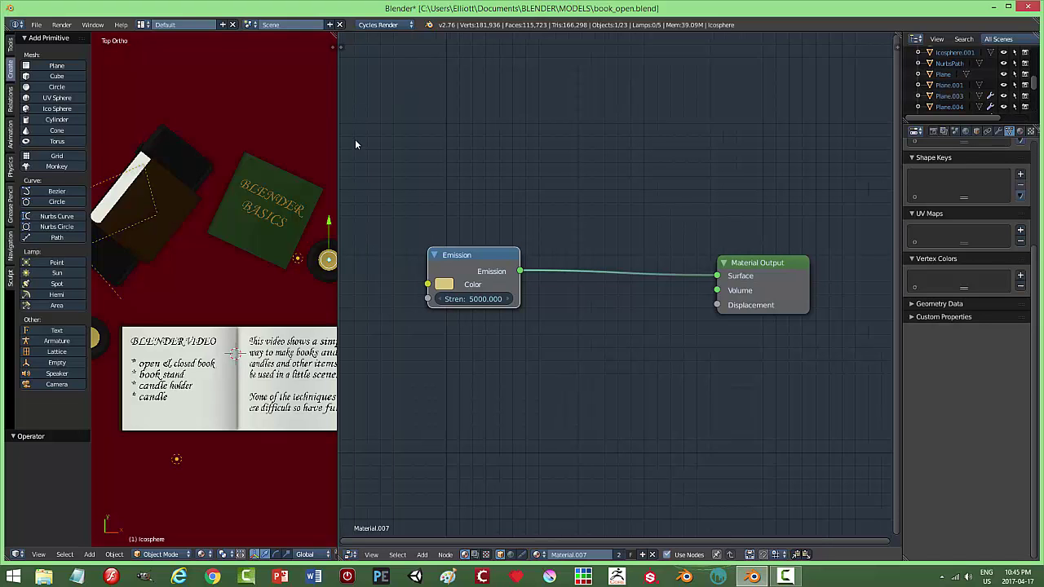
pyautogui.moveTo(337, 116); pyautogui.dragTo(448, 118)
pyautogui.rightClick(155, 344)
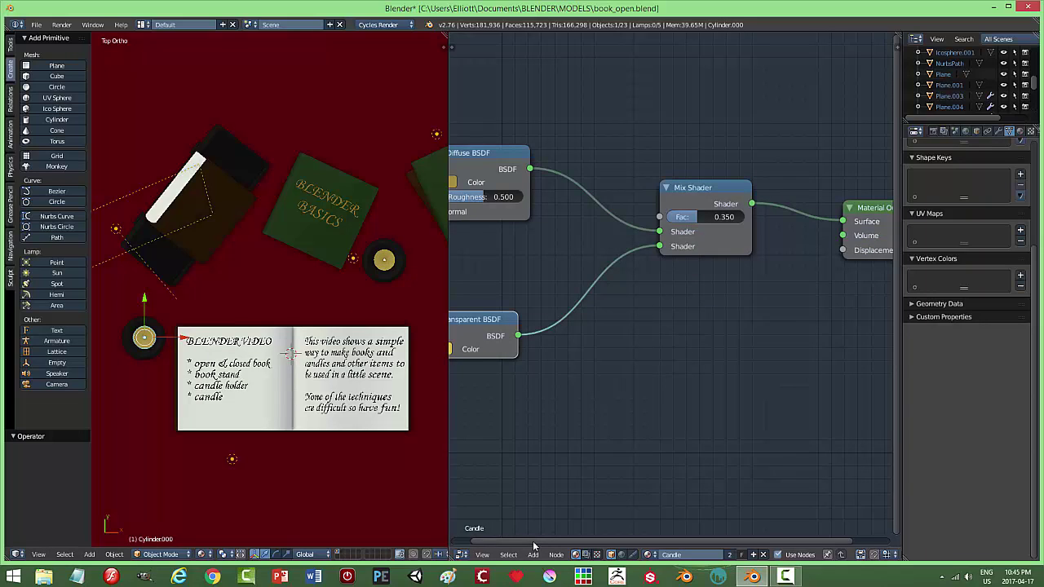
pyautogui.moveTo(533, 541); pyautogui.dragTo(505, 535)
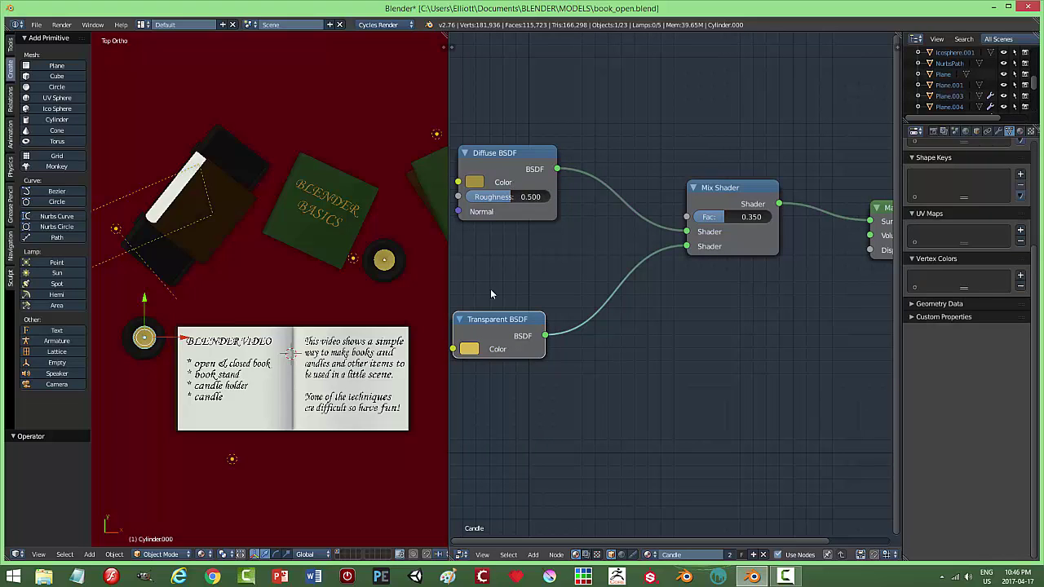
pyautogui.click(36, 25)
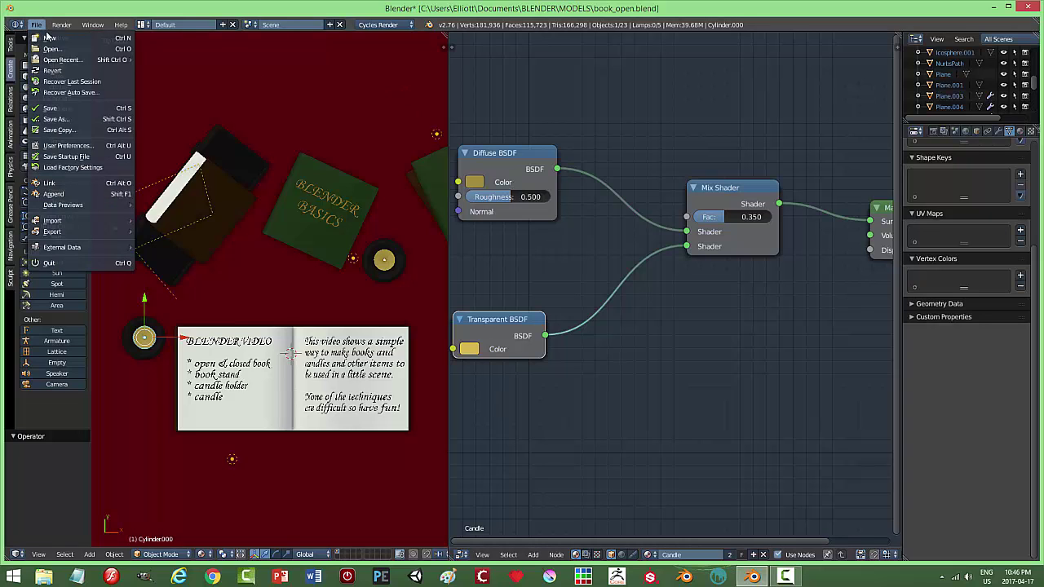
pyautogui.moveTo(72, 62)
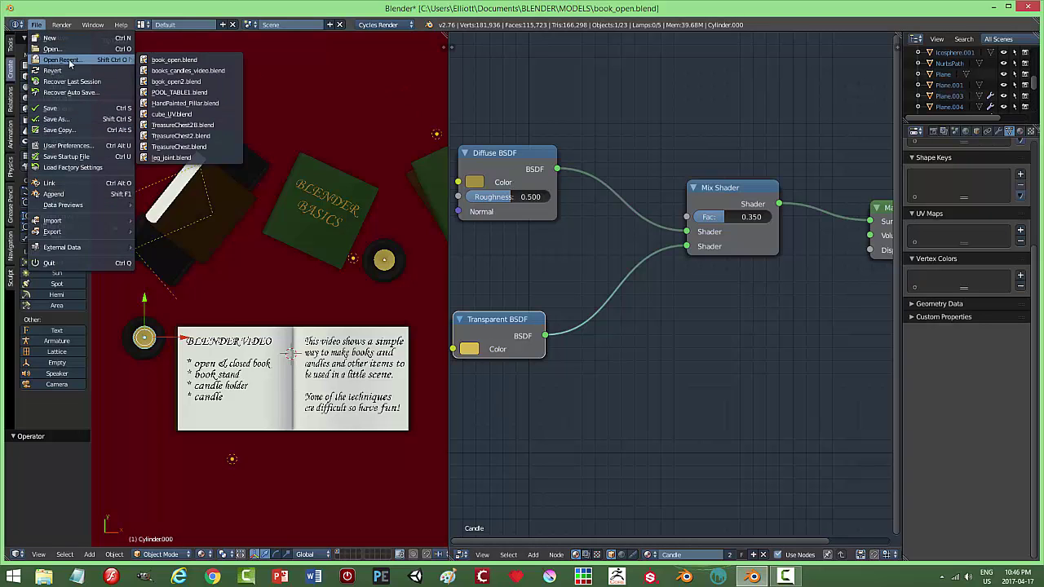
# Reopen books_candles_video.blend and warm the point lamp's emission colour toward yellow.
pyautogui.click(171, 70)
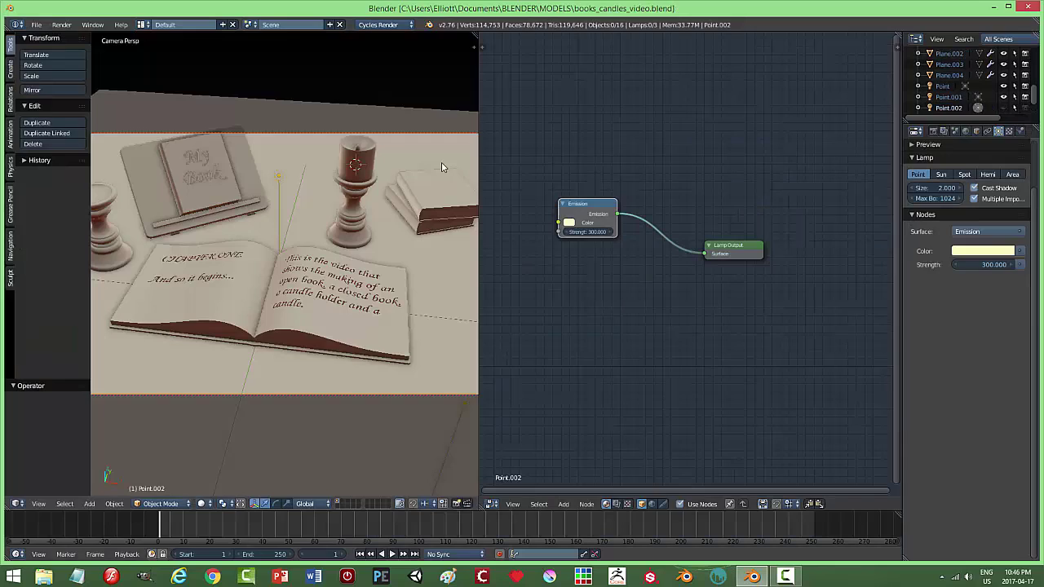
pyautogui.click(569, 223)
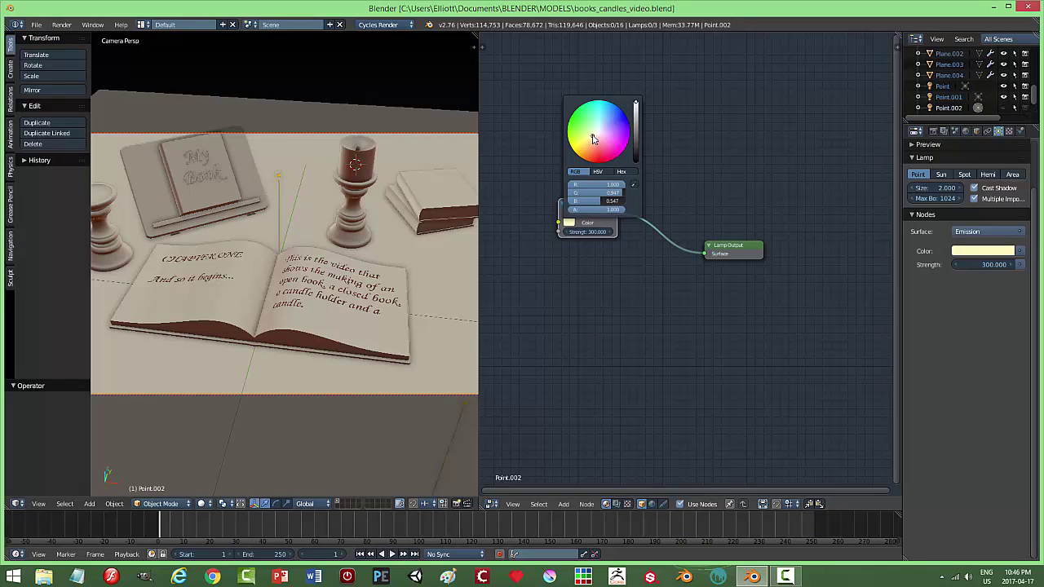
pyautogui.moveTo(594, 137); pyautogui.dragTo(589, 141)
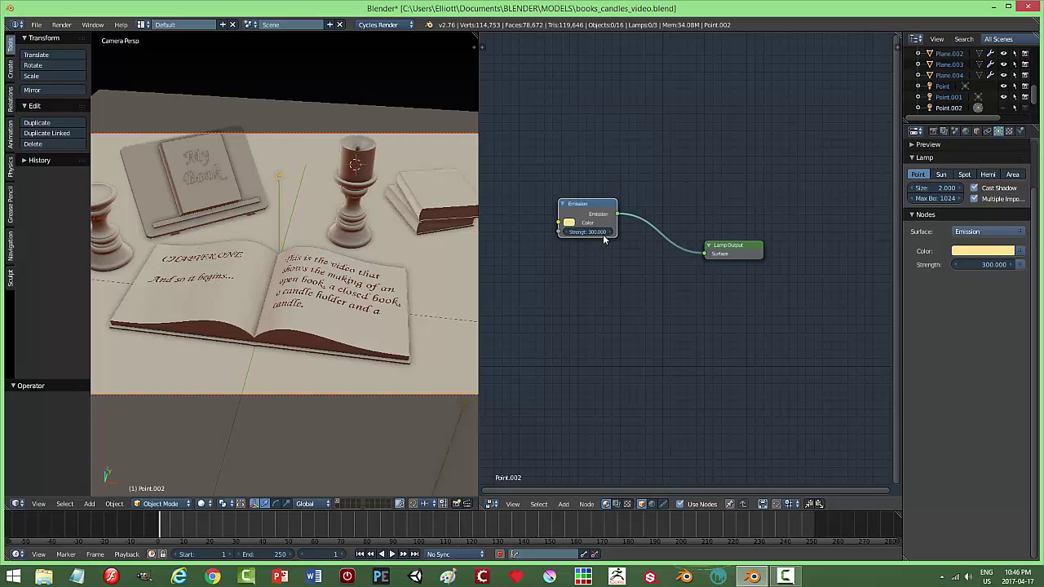
# Darken the candle's Diffuse BSDF yellow and its Transparent BSDF colour.
pyautogui.rightClick(367, 163)
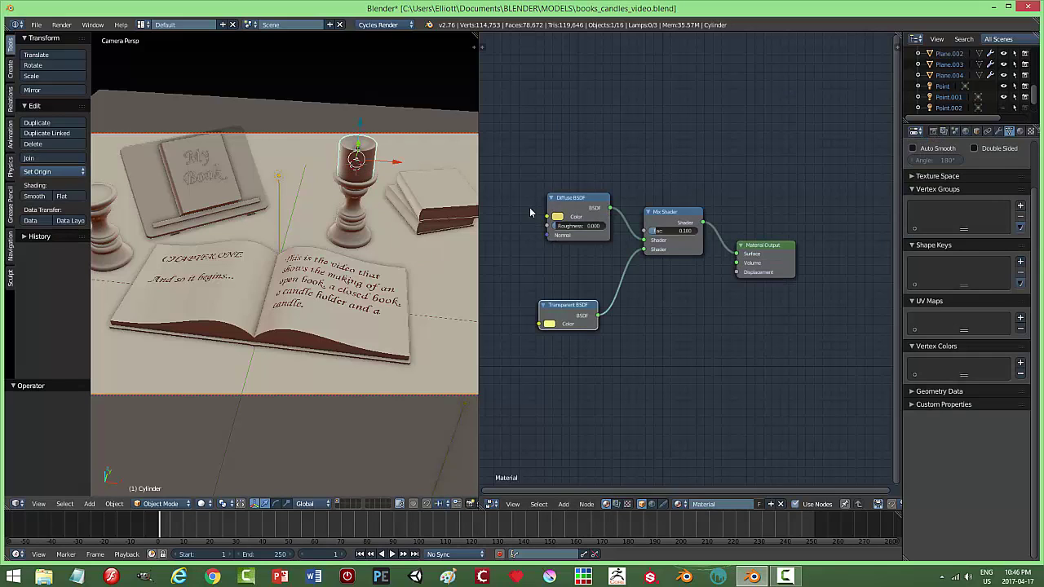
pyautogui.click(558, 217)
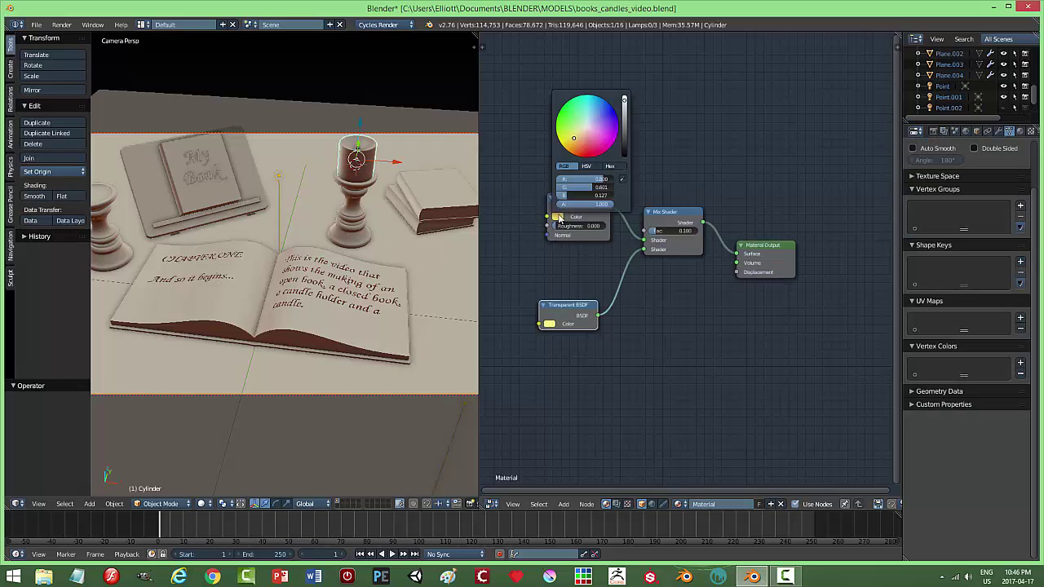
pyautogui.moveTo(625, 103); pyautogui.dragTo(623, 111)
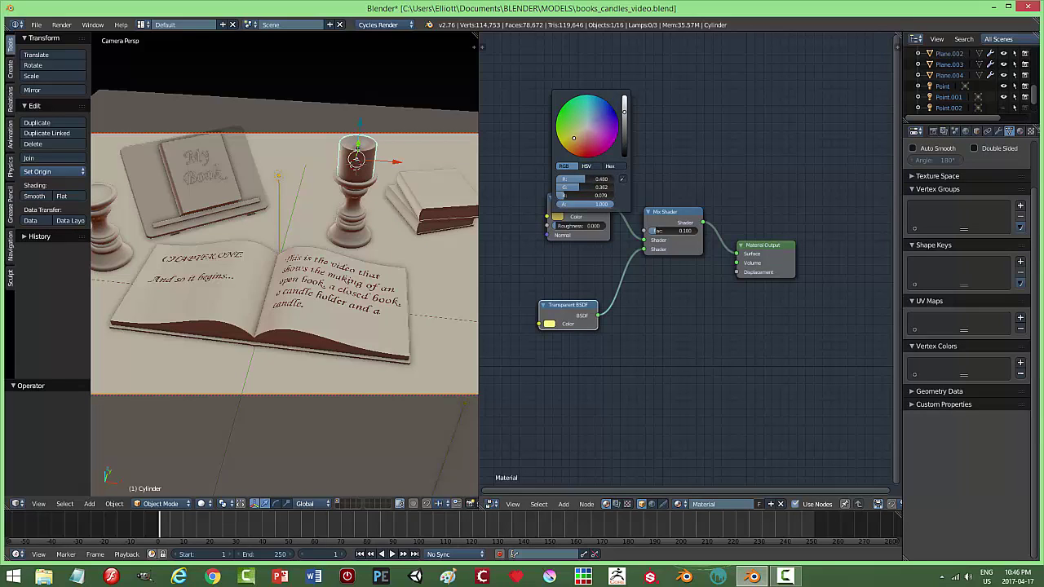
pyautogui.click(550, 323)
pyautogui.moveTo(616, 196); pyautogui.dragTo(617, 214)
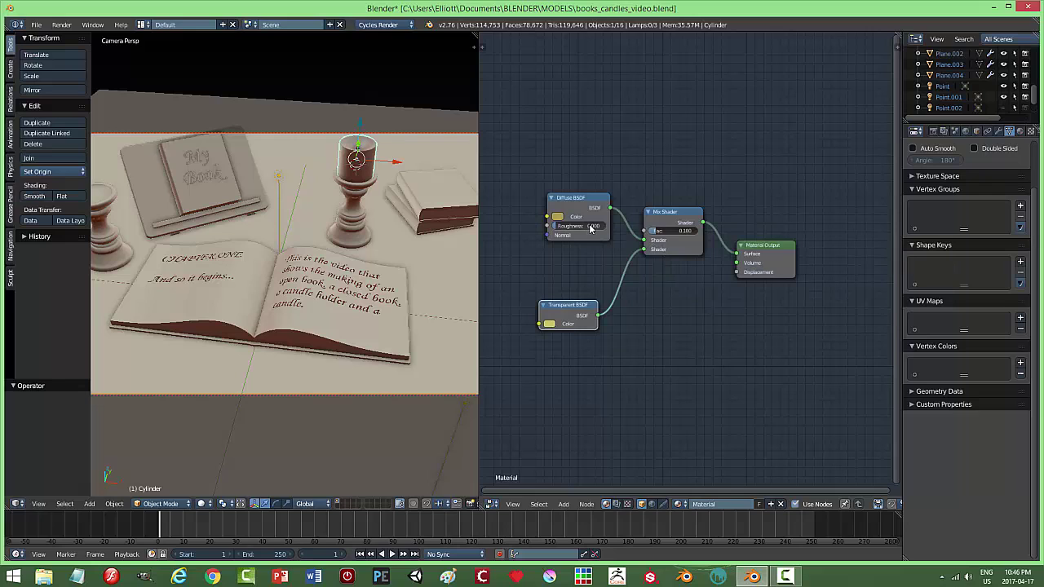
pyautogui.click(36, 24)
# Load book_open.blend and view the candle's Candle material nodes in a split Node Editor.
pyautogui.moveTo(55, 60)
pyautogui.click(167, 71)
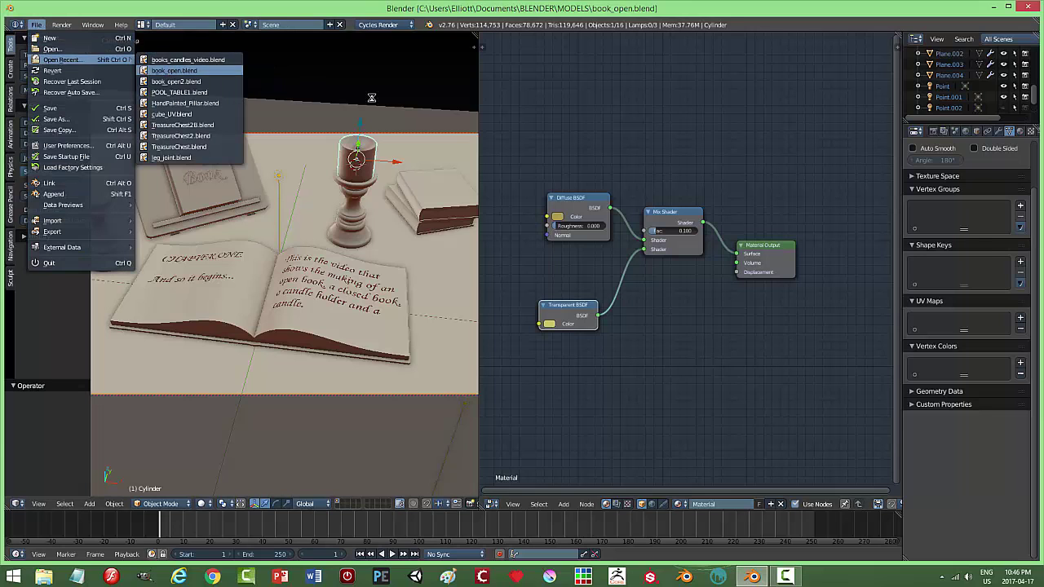
pyautogui.rightClick(673, 259)
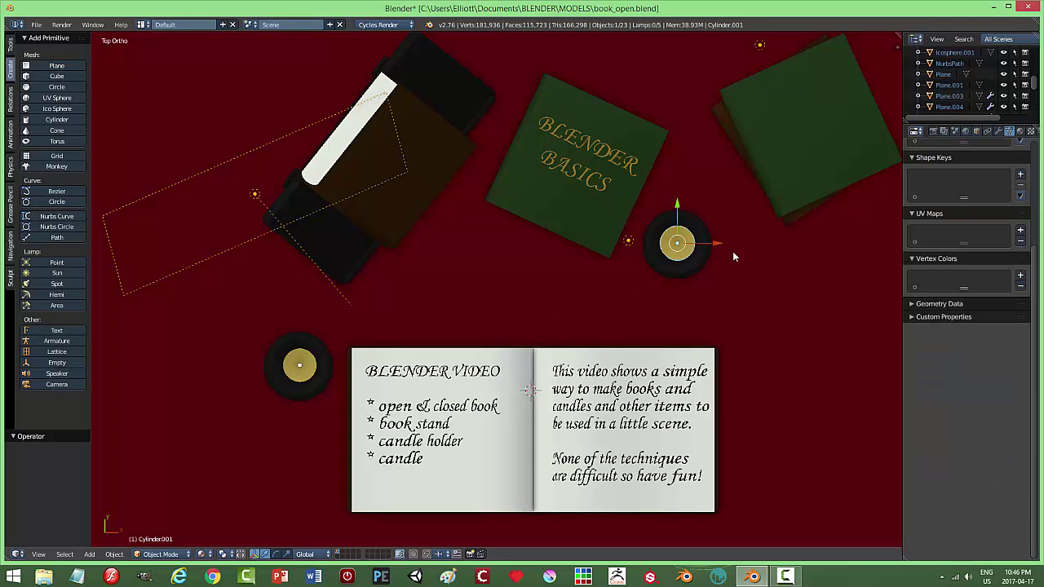
pyautogui.moveTo(901, 36); pyautogui.dragTo(370, 118)
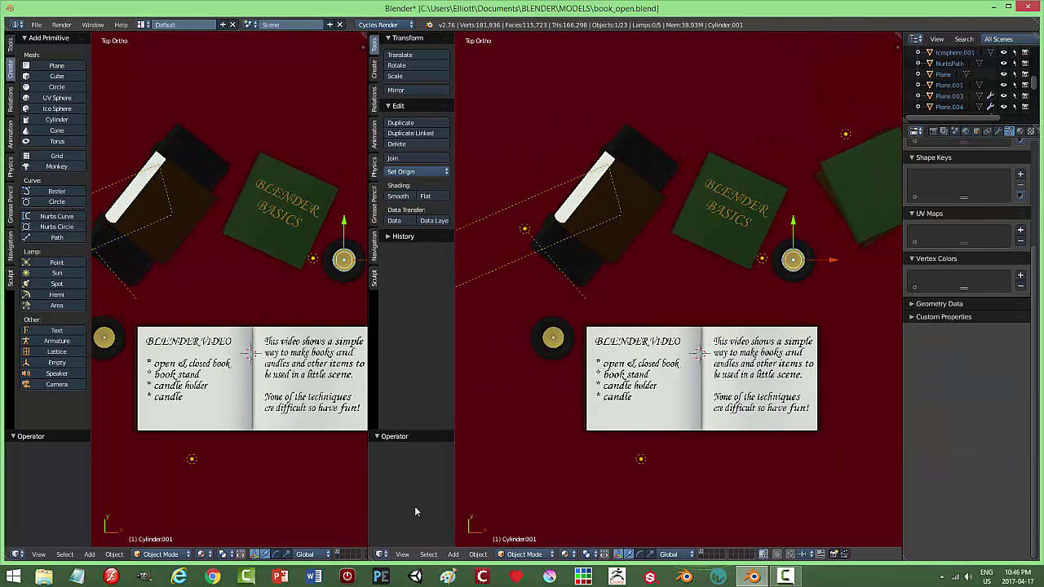
pyautogui.click(380, 554)
pyautogui.click(406, 421)
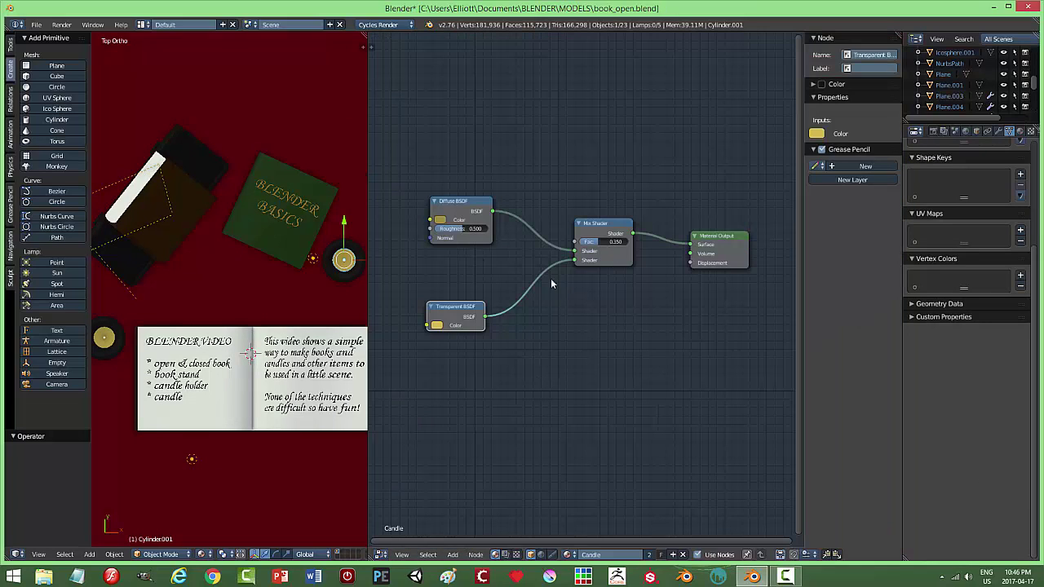
# Reopen books_candles_video.blend from the recent files list.
pyautogui.click(38, 26)
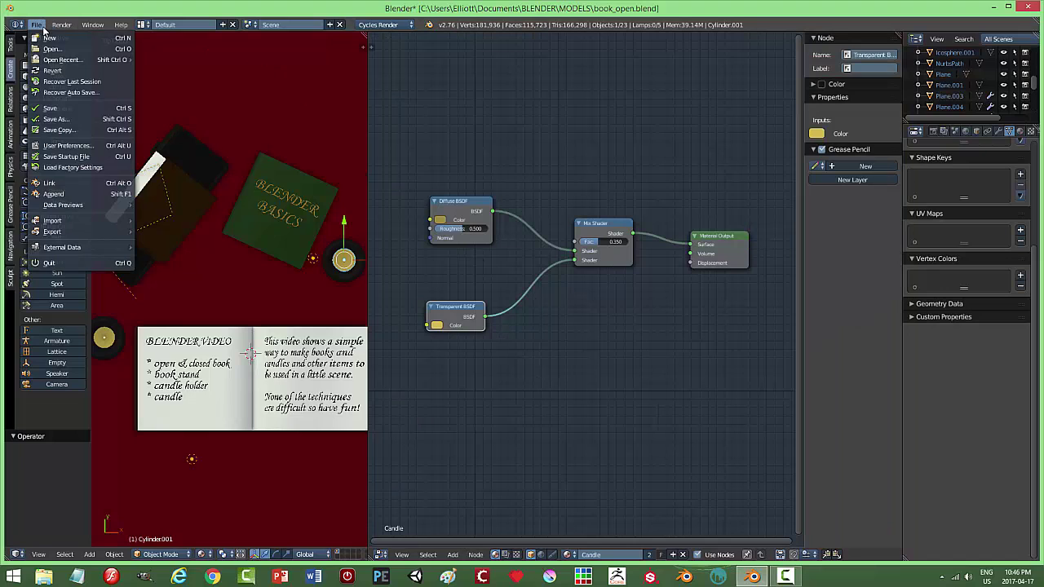
pyautogui.moveTo(76, 62)
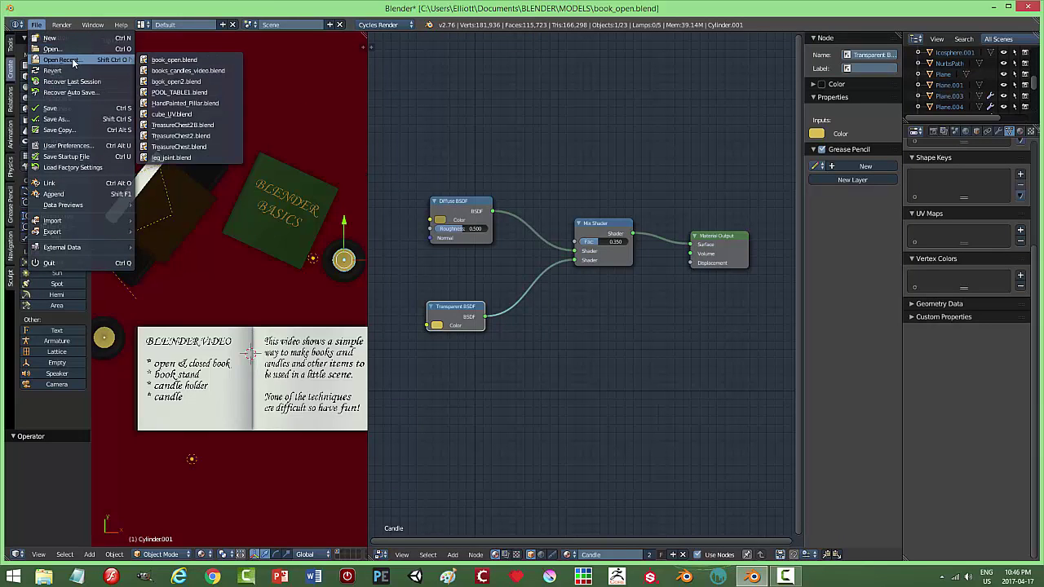
pyautogui.click(187, 71)
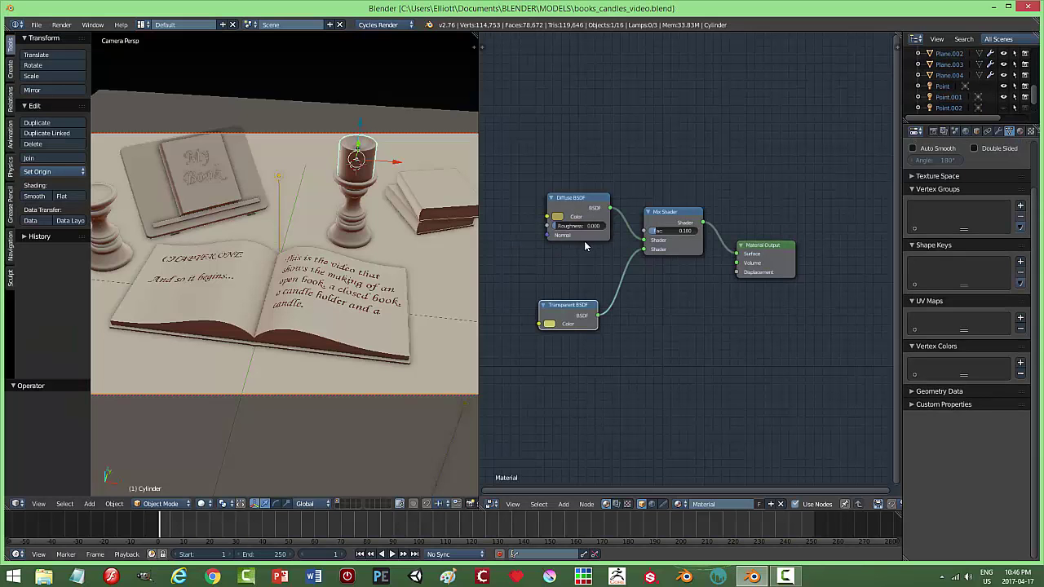
# Set diffuse Roughness to 0.500 and mix Fac to 0.35, then switch to rendered shading.
pyautogui.click(587, 228)
pyautogui.press('Return')
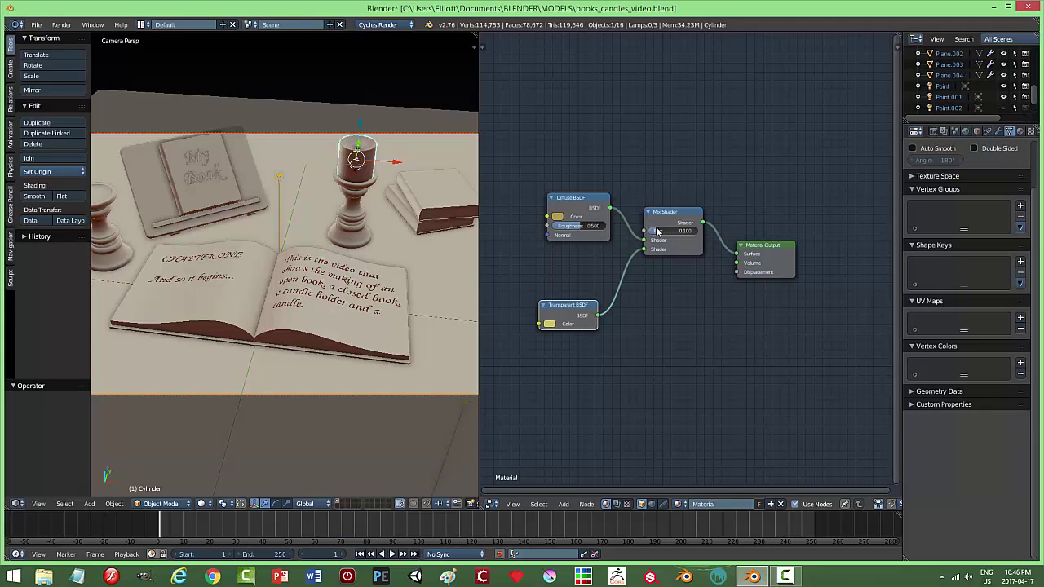
pyautogui.click(657, 231)
pyautogui.write('0.35')
pyautogui.press('Return')
pyautogui.hotkey('shift', 'z')
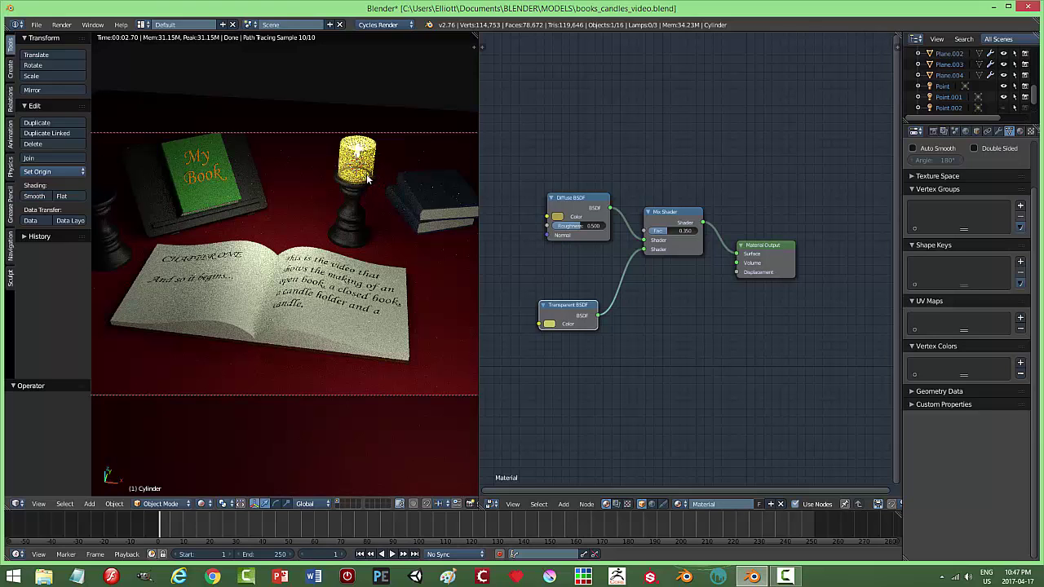
pyautogui.press('g')
pyautogui.click(409, 243)
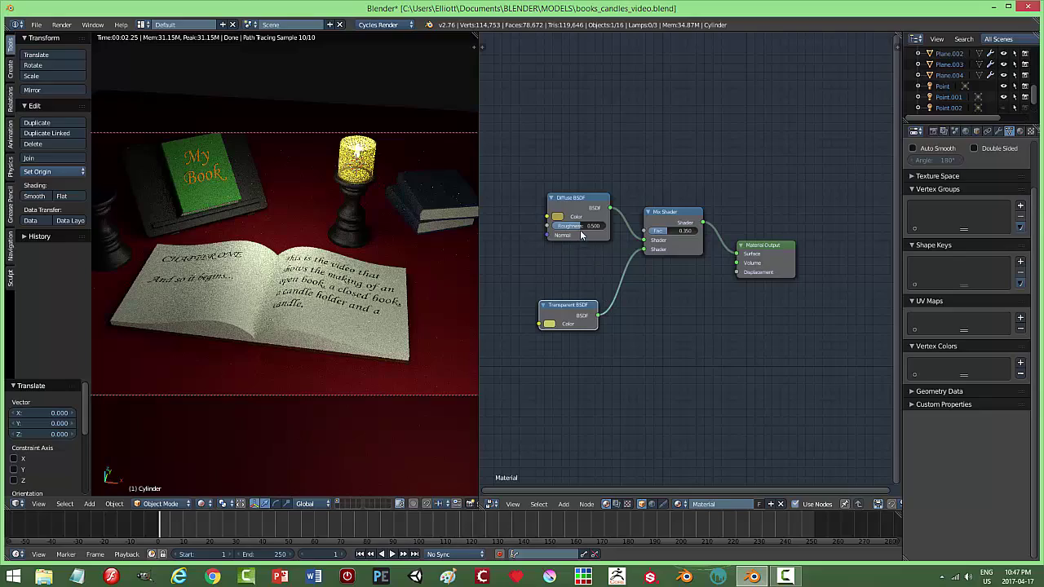
# Tune diffuse Roughness to 0.600 and mix Fac to 0.045, expanding the rendered preview full-width.
pyautogui.moveTo(581, 235)
pyautogui.mouseDown()
pyautogui.moveTo(607, 234)
pyautogui.moveTo(545, 259)
pyautogui.mouseUp()
pyautogui.moveTo(593, 230); pyautogui.dragTo(512, 260)
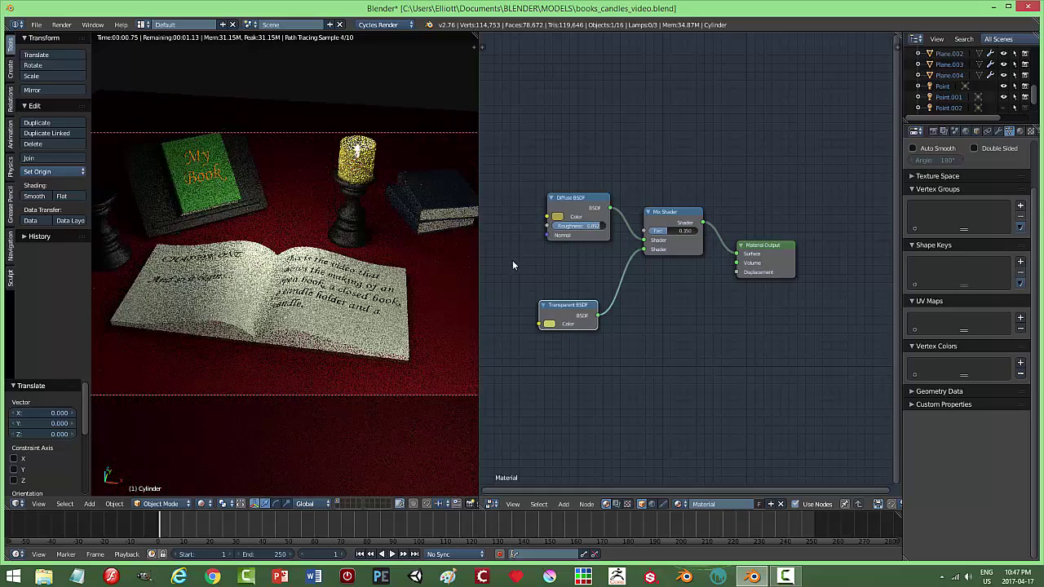
pyautogui.moveTo(596, 227)
pyautogui.mouseDown()
pyautogui.moveTo(620, 229)
pyautogui.moveTo(561, 249)
pyautogui.mouseUp()
pyautogui.moveTo(603, 226); pyautogui.dragTo(571, 227)
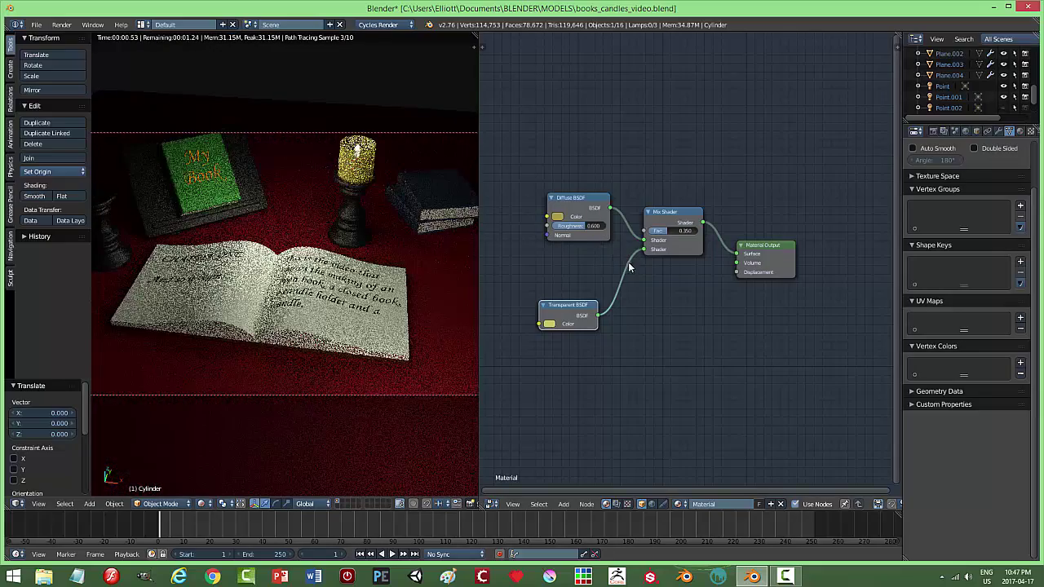
pyautogui.moveTo(667, 237); pyautogui.dragTo(650, 277)
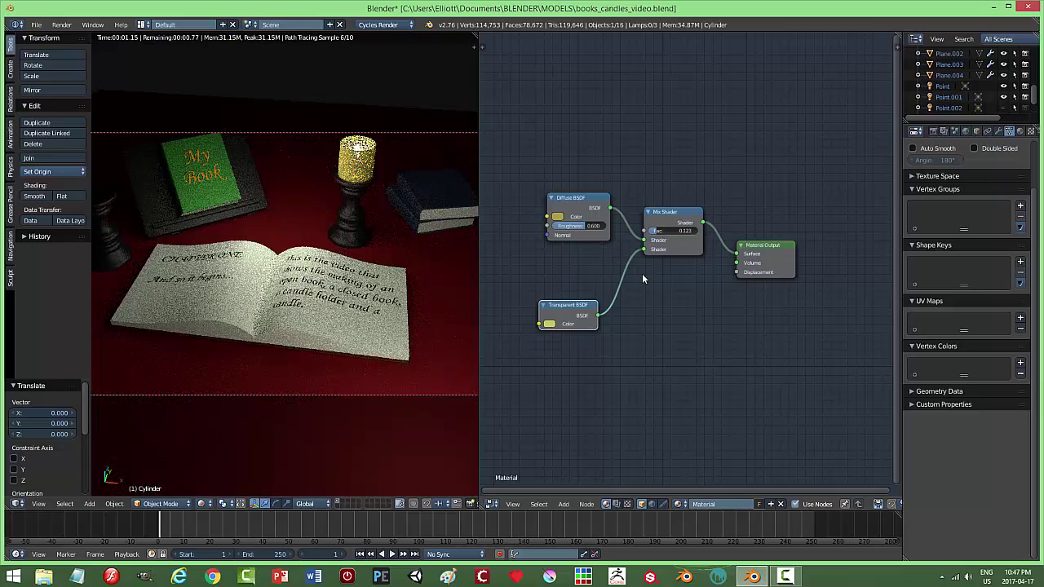
pyautogui.moveTo(657, 236); pyautogui.dragTo(644, 237)
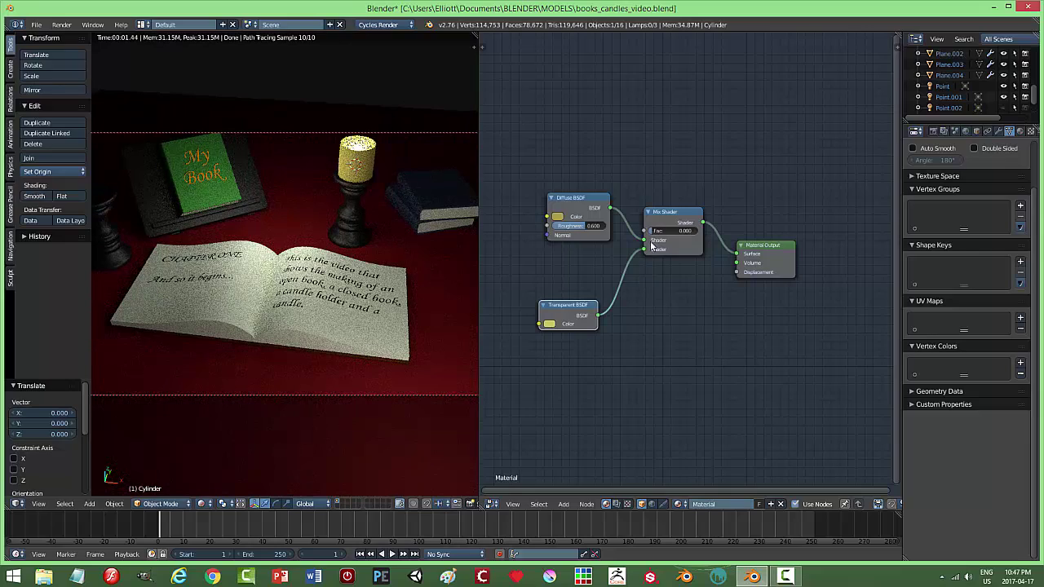
pyautogui.moveTo(653, 237); pyautogui.dragTo(655, 308)
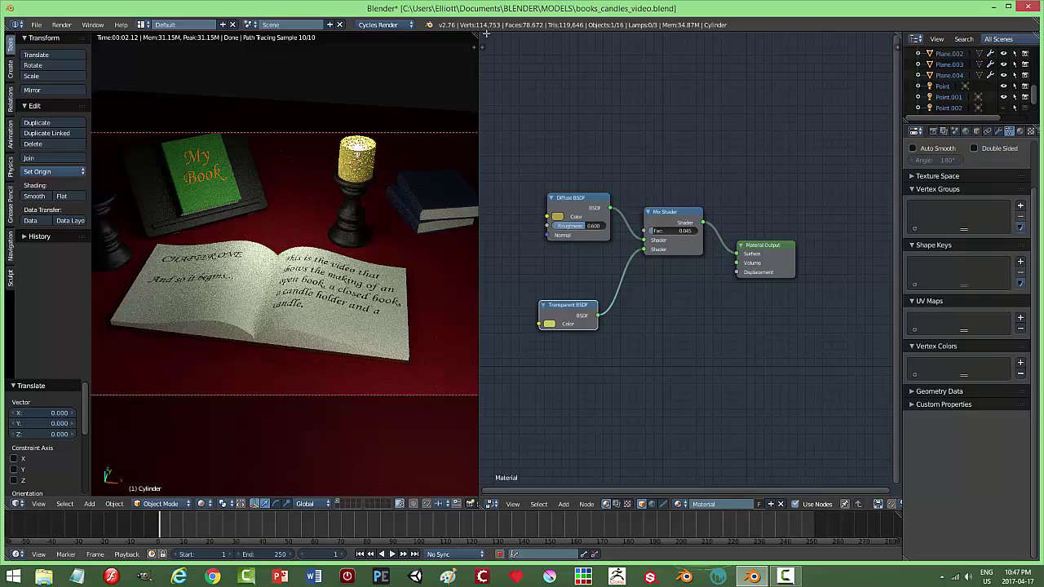
pyautogui.moveTo(486, 33); pyautogui.dragTo(778, 292)
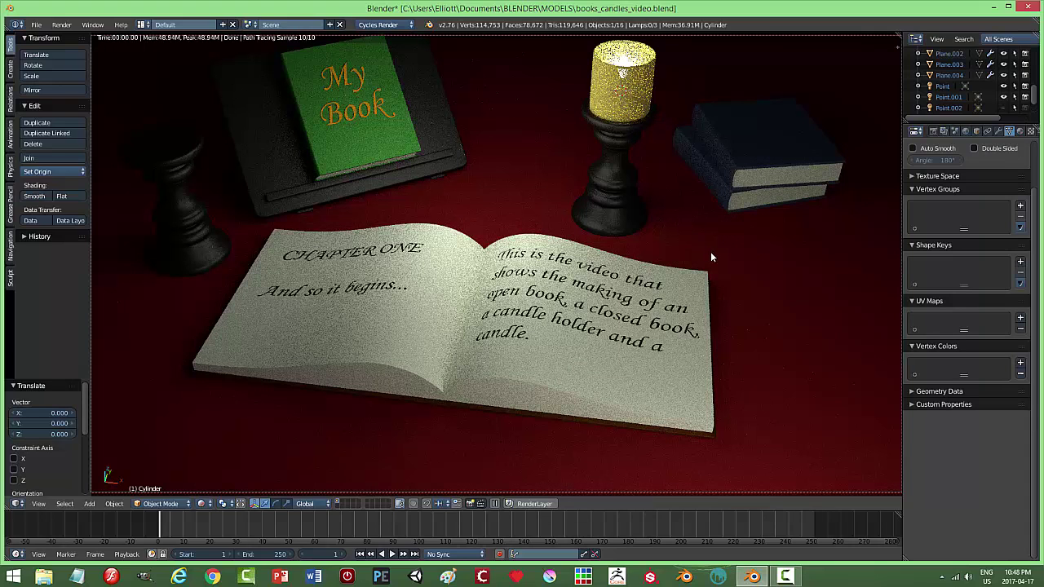
# Return to solid shading, reframe the scene, and render the final image with F12.
pyautogui.hotkey('shift', 'z')
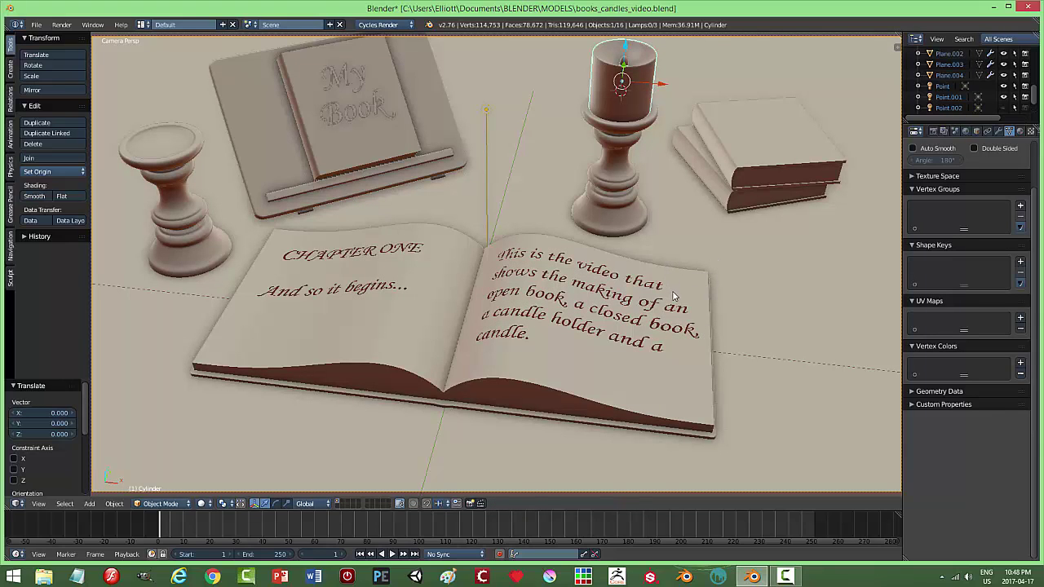
pyautogui.moveTo(674, 296); pyautogui.dragTo(728, 281, button='middle')
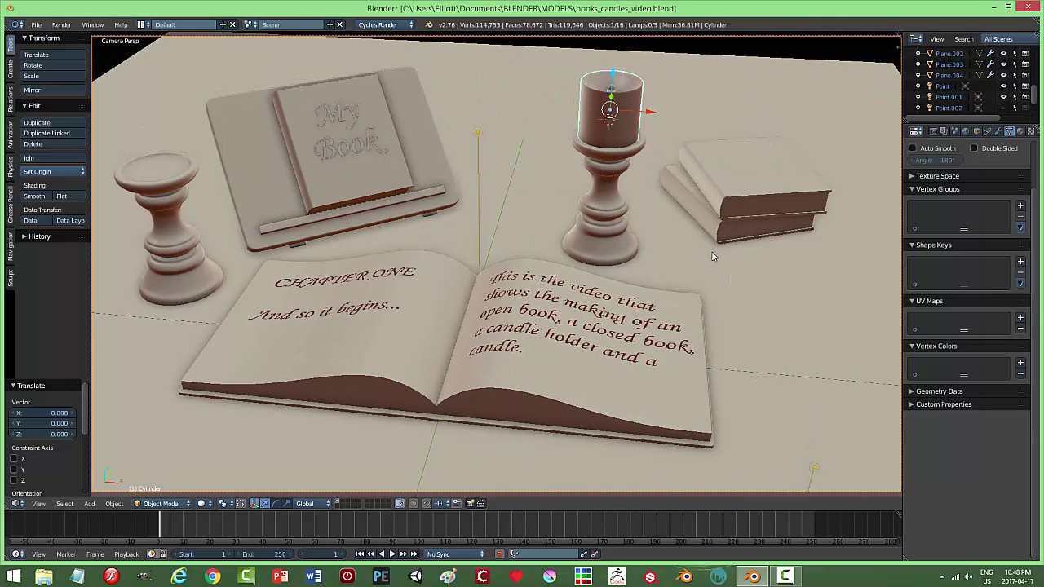
pyautogui.moveTo(698, 280); pyautogui.dragTo(694, 285, button='middle')
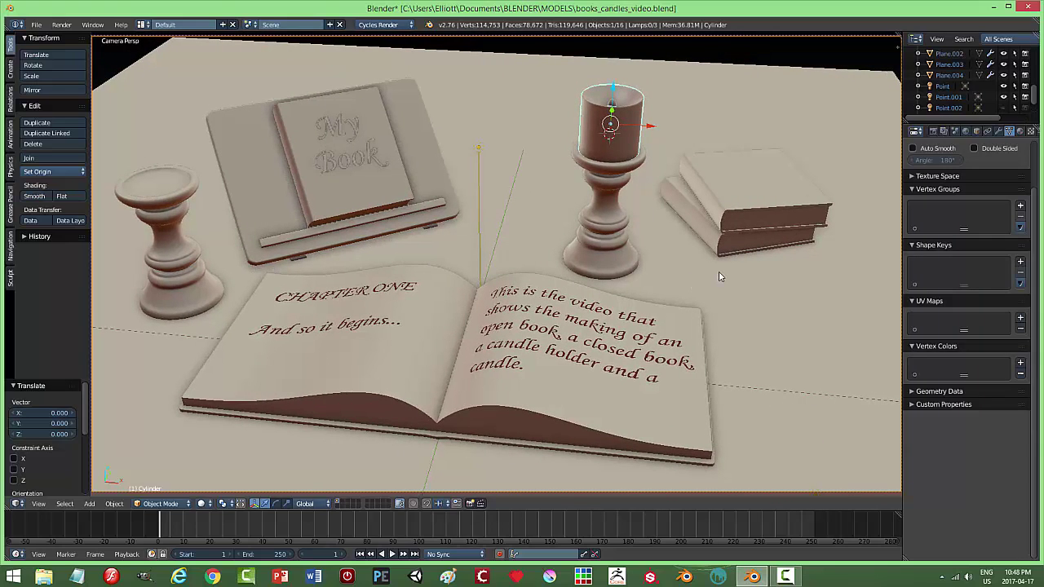
pyautogui.press('F12')
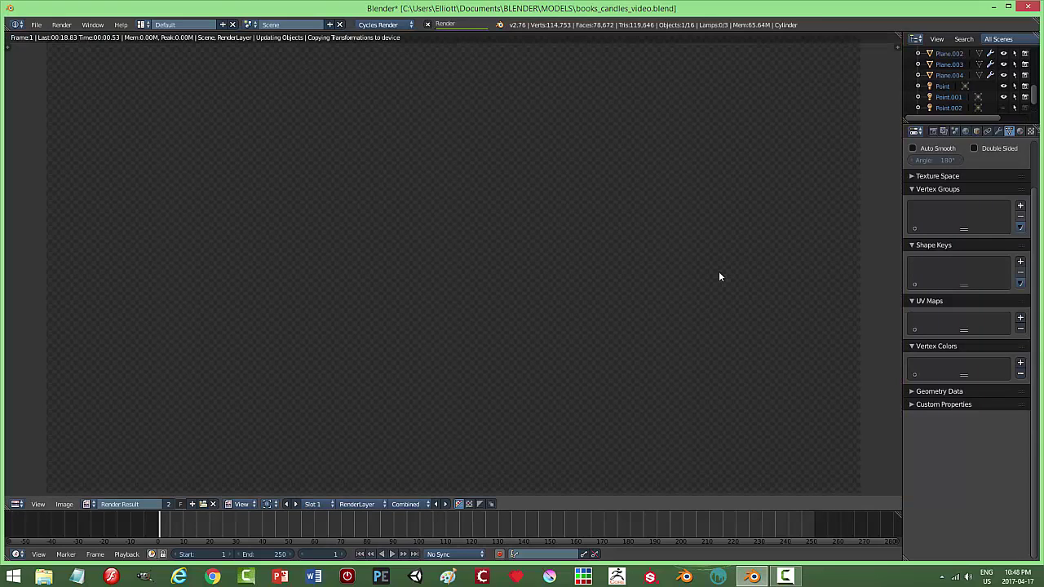
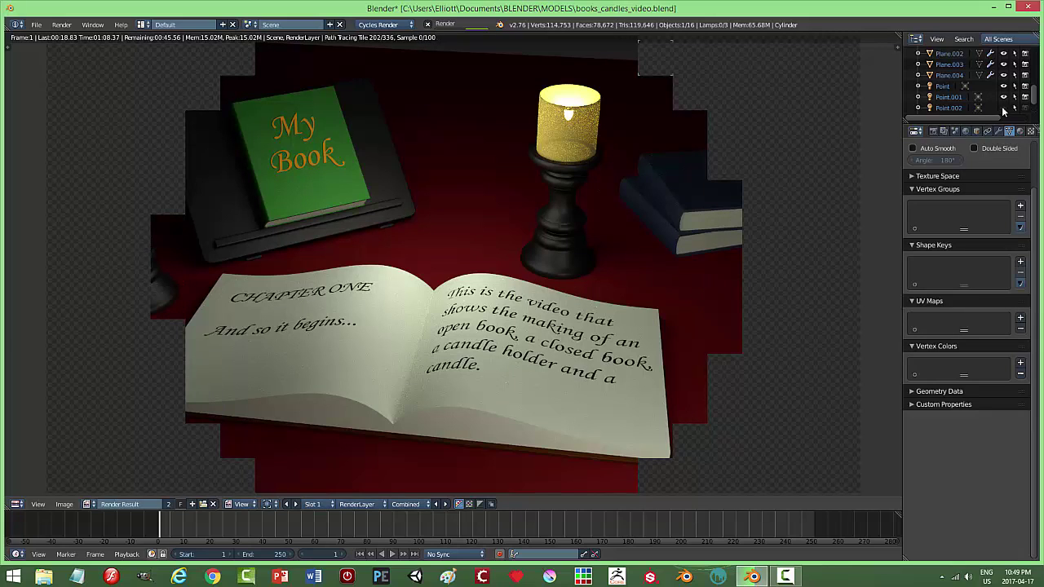
# Close the render, leave the camera view, and orbit and zoom in on the candle.
pyautogui.press('Escape')
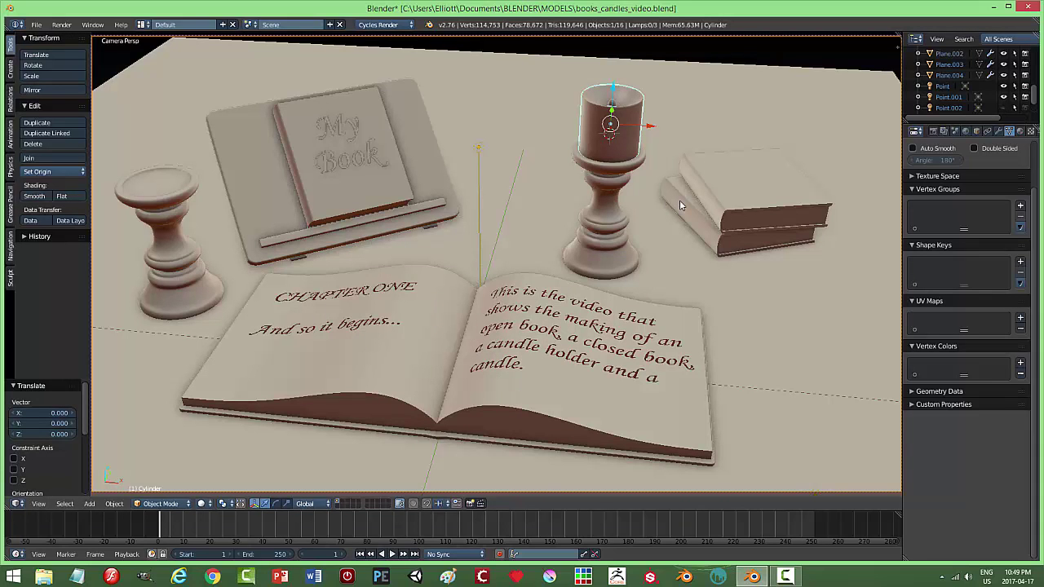
pyautogui.press('KP_0')
pyautogui.moveTo(680, 200); pyautogui.dragTo(536, 280, button='middle')
pyautogui.scroll(3, 530, 288)
pyautogui.scroll(5, 535, 274)
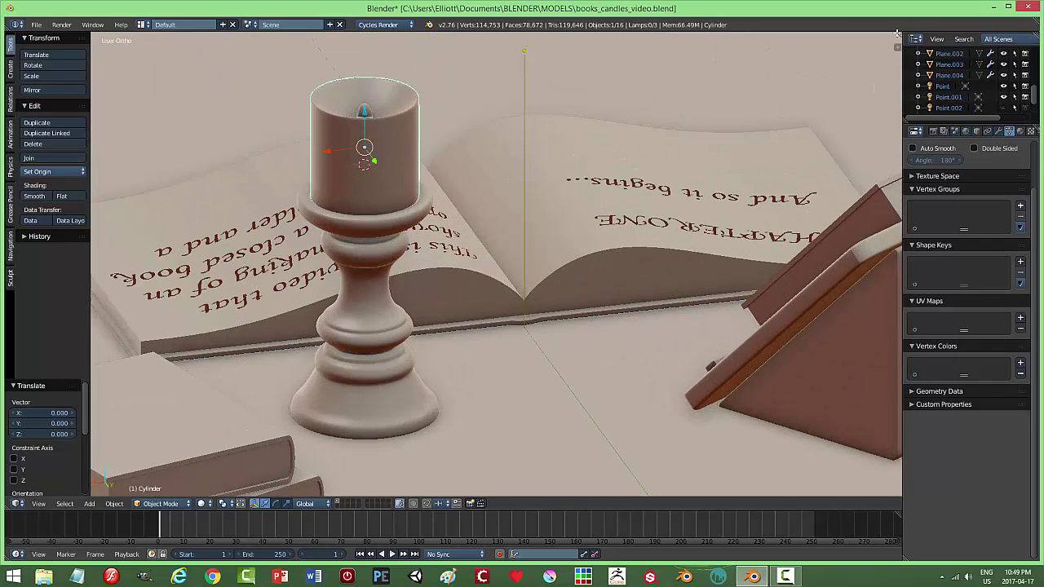
# Split the viewport and show the candle's material nodes in the right half.
pyautogui.moveTo(896, 34); pyautogui.dragTo(390, 91)
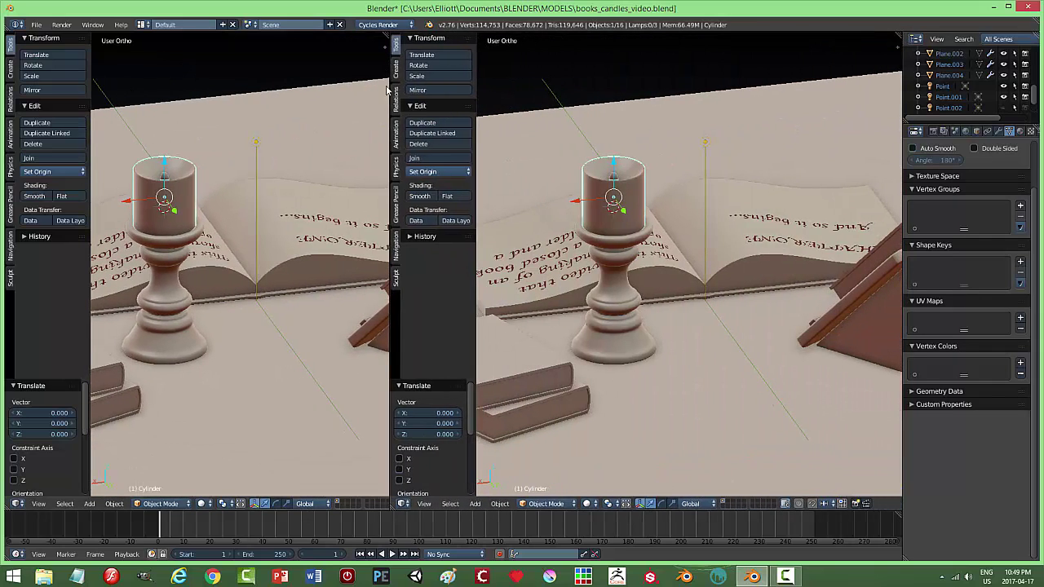
pyautogui.click(403, 504)
pyautogui.click(436, 380)
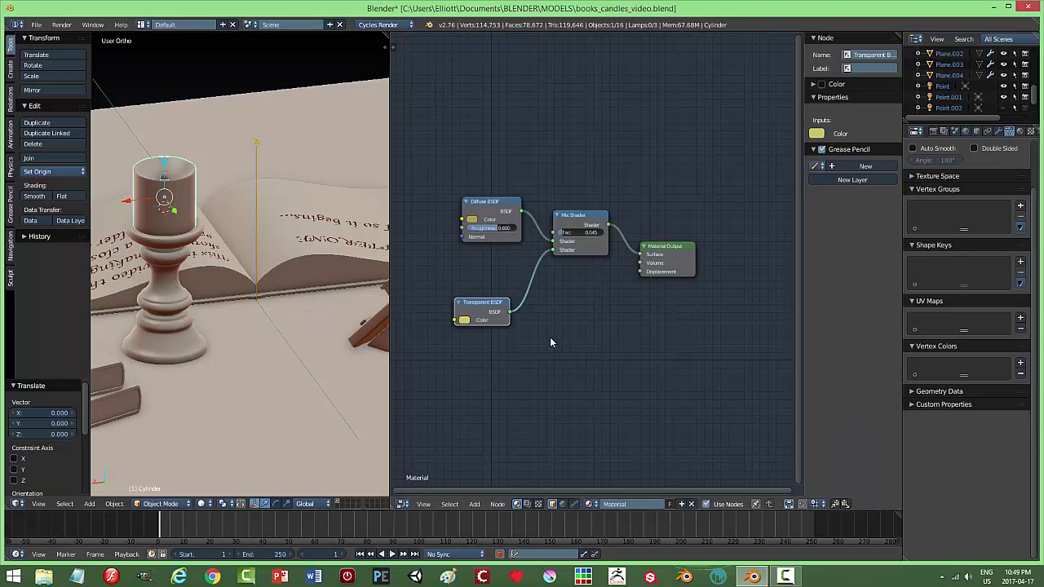
# Cut the Transparent BSDF link to the Mix Shader, preview rendered shading, and rejoin the views.
pyautogui.scroll(2, 546, 326)
pyautogui.moveTo(539, 246); pyautogui.dragTo(555, 310)
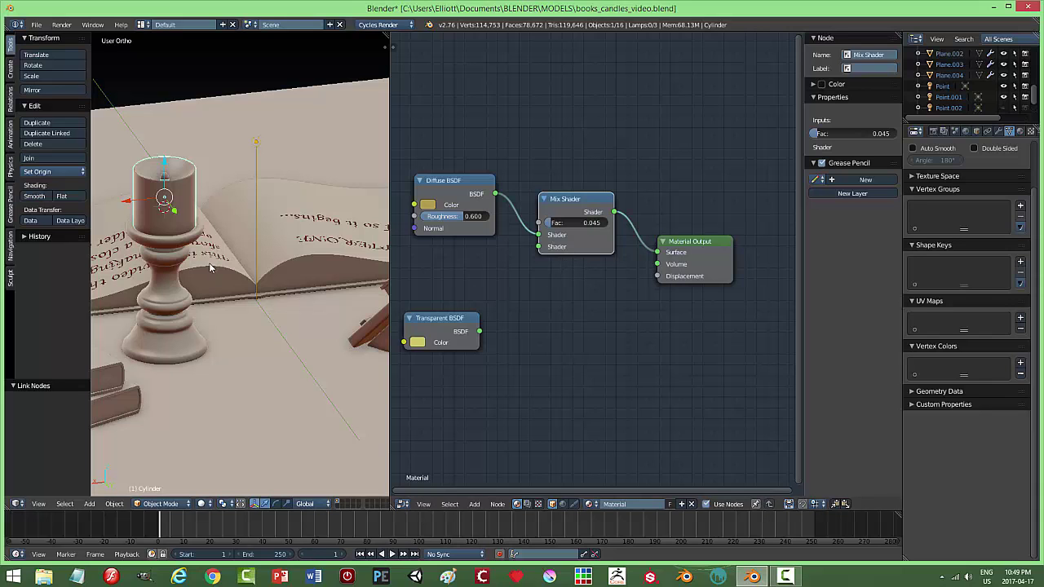
pyautogui.hotkey('shift', 'z')
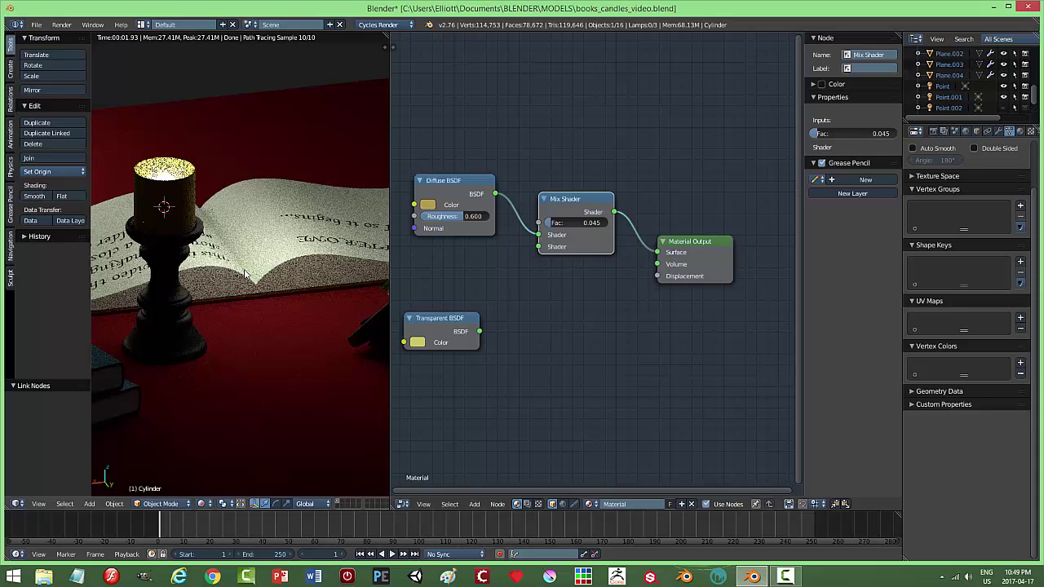
pyautogui.click(1011, 109)
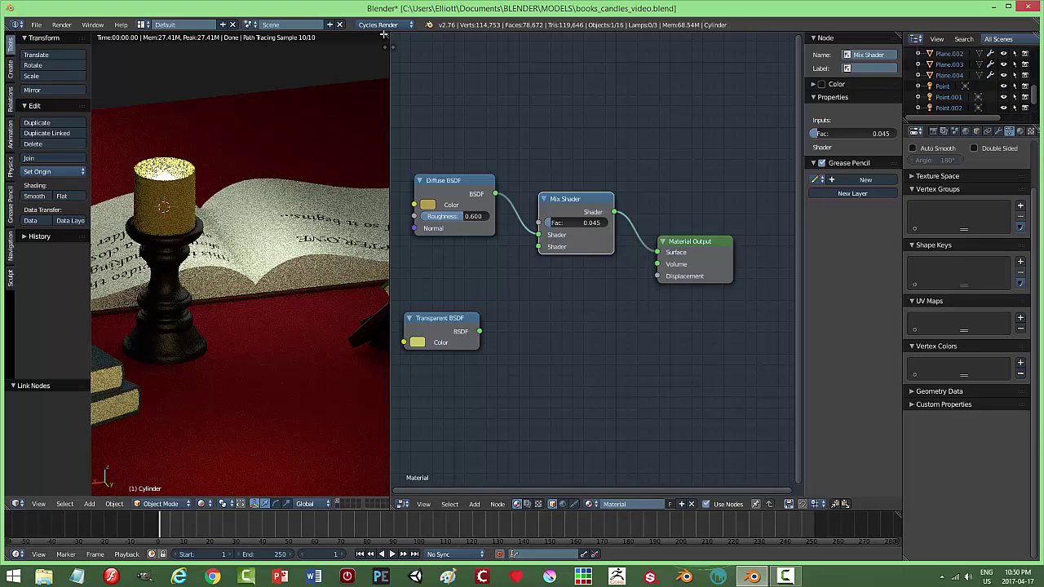
pyautogui.moveTo(388, 36); pyautogui.dragTo(564, 317)
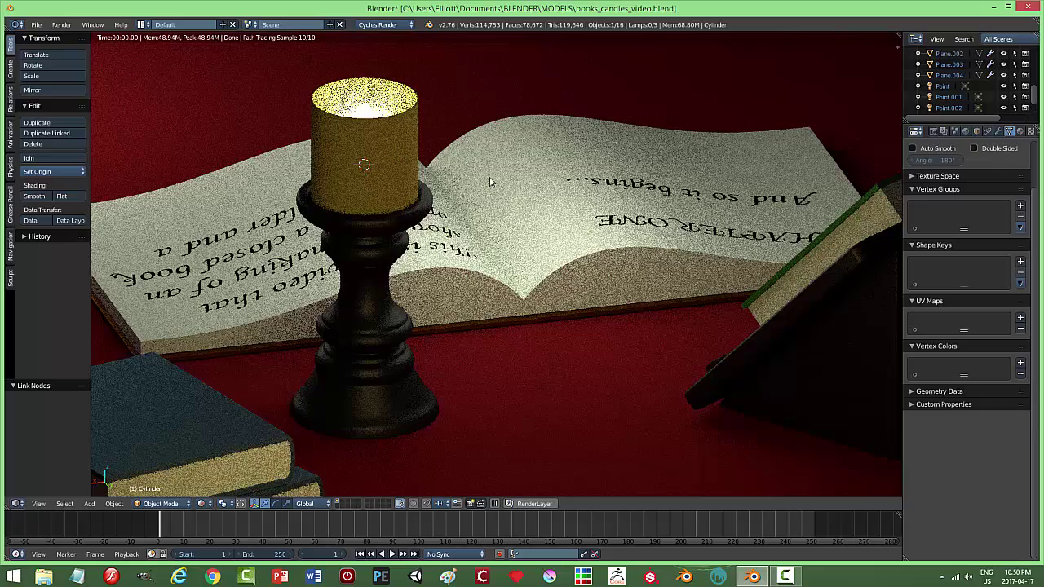
# Compare the rendered camera view with the Point lamp hidden and shown, then return to solid.
pyautogui.press('KP_0')
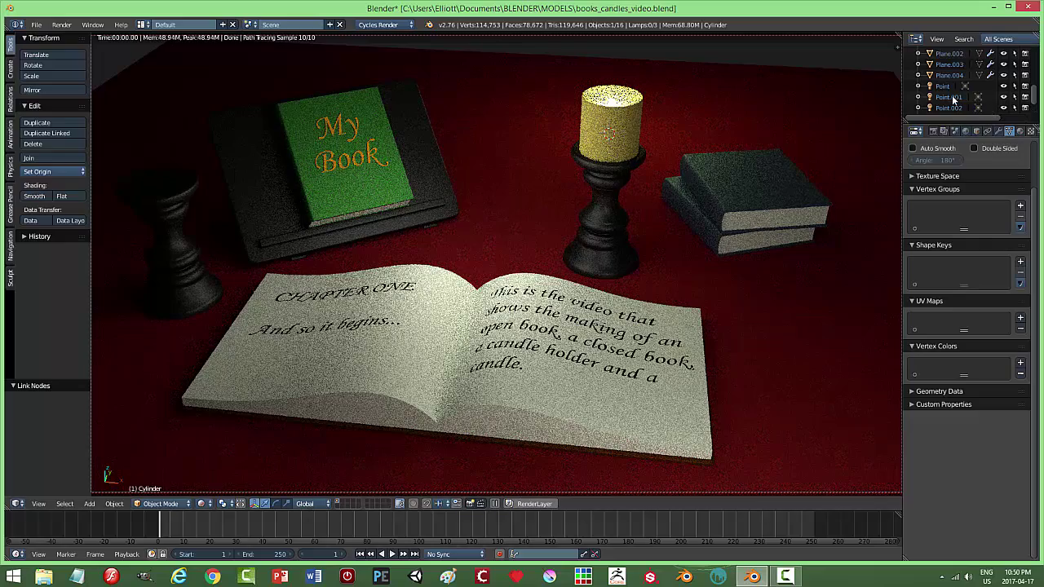
pyautogui.click(1004, 86)
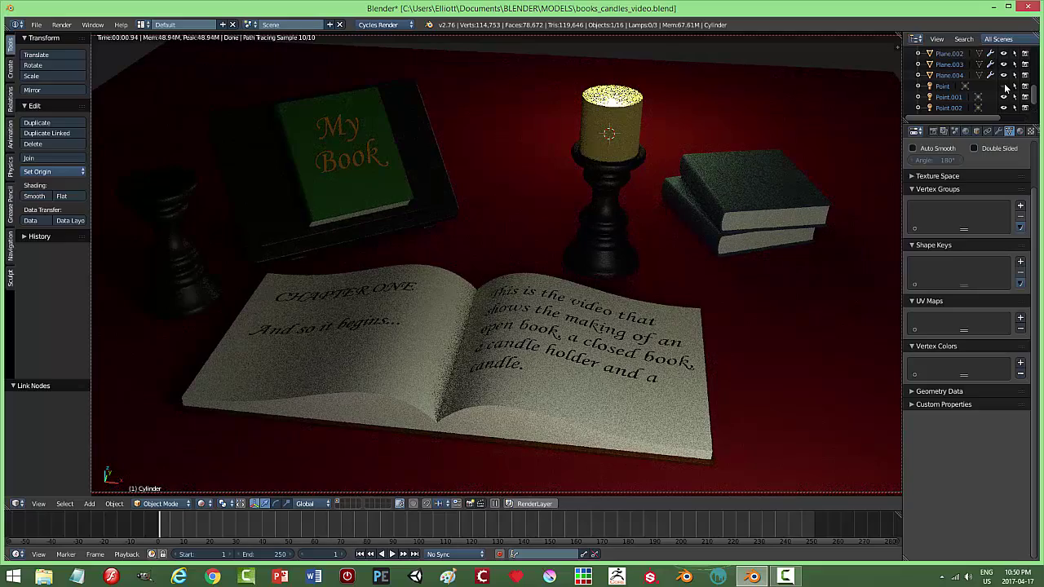
pyautogui.click(1004, 87)
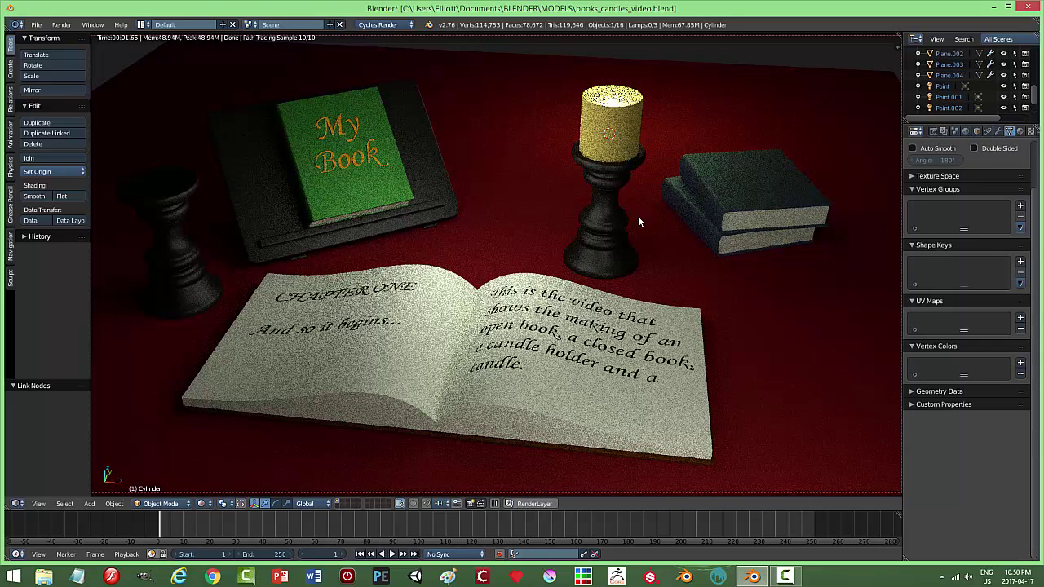
pyautogui.hotkey('shift', 'z')
# Save over books_candles_video.blend and start the F12 Cycles render of the camera view.
pyautogui.hotkey('ctrl', 's')
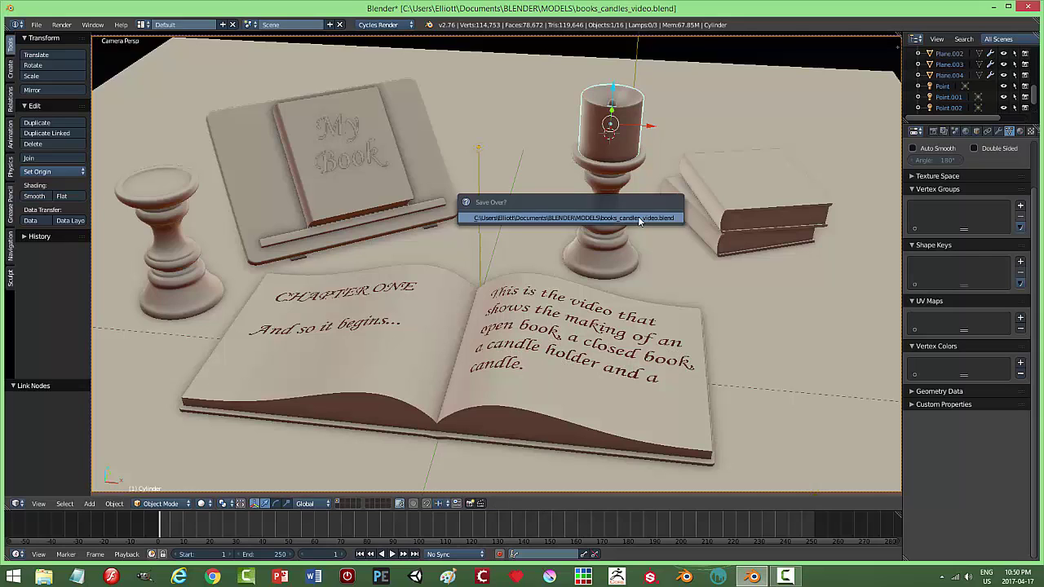
pyautogui.click(637, 217)
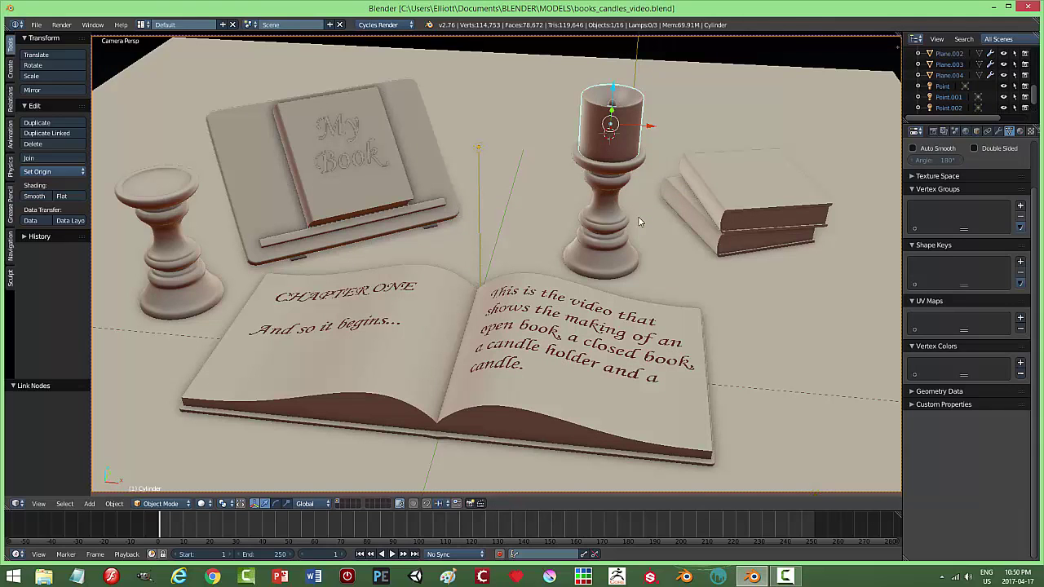
pyautogui.press('F12')
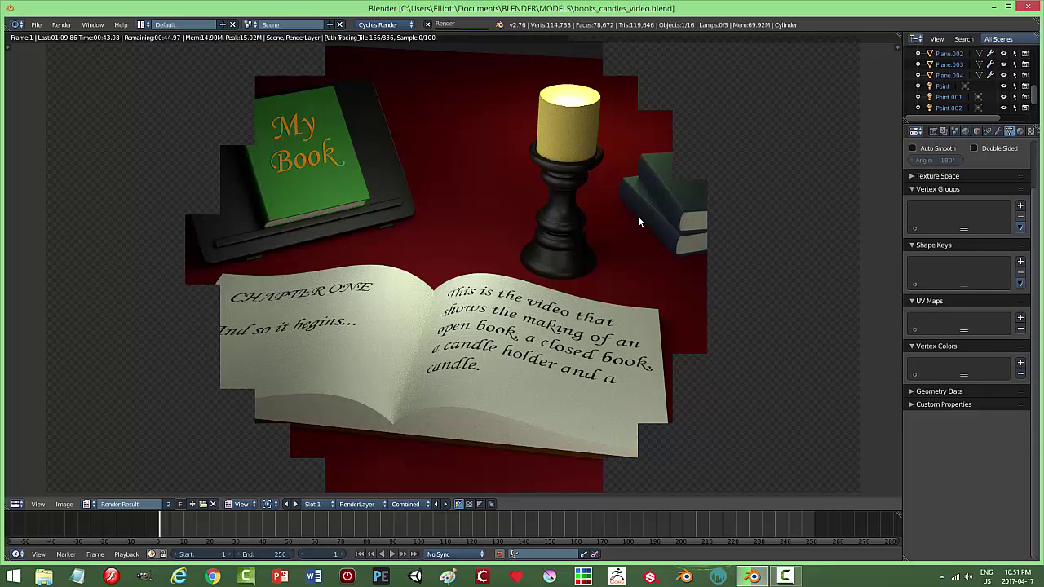
# Frame and orbit the candle to select its flame, then split the camera view into two.
pyautogui.press('Escape')
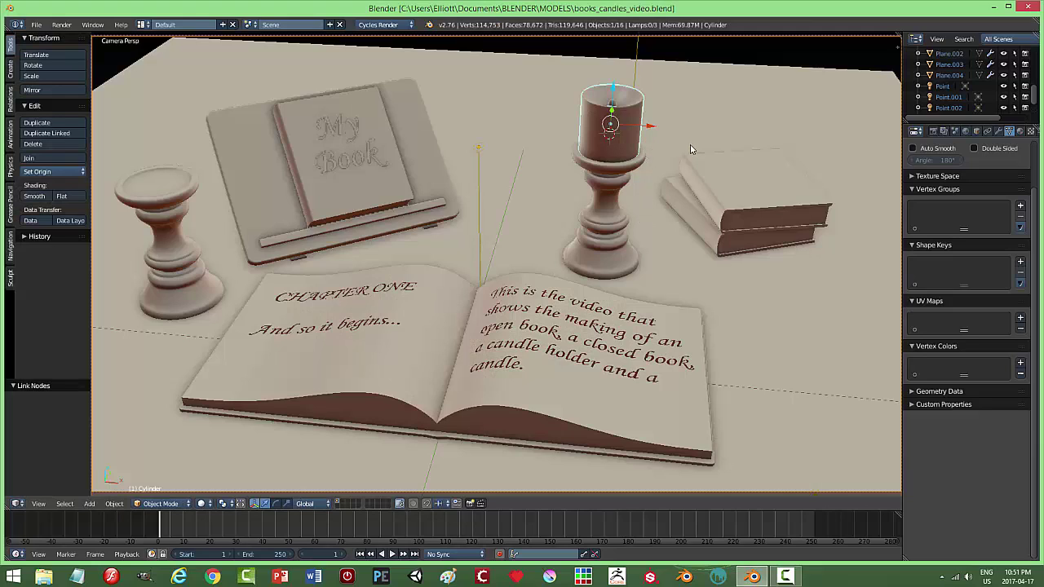
pyautogui.press('KP_Decimal')
pyautogui.press('KP_5')
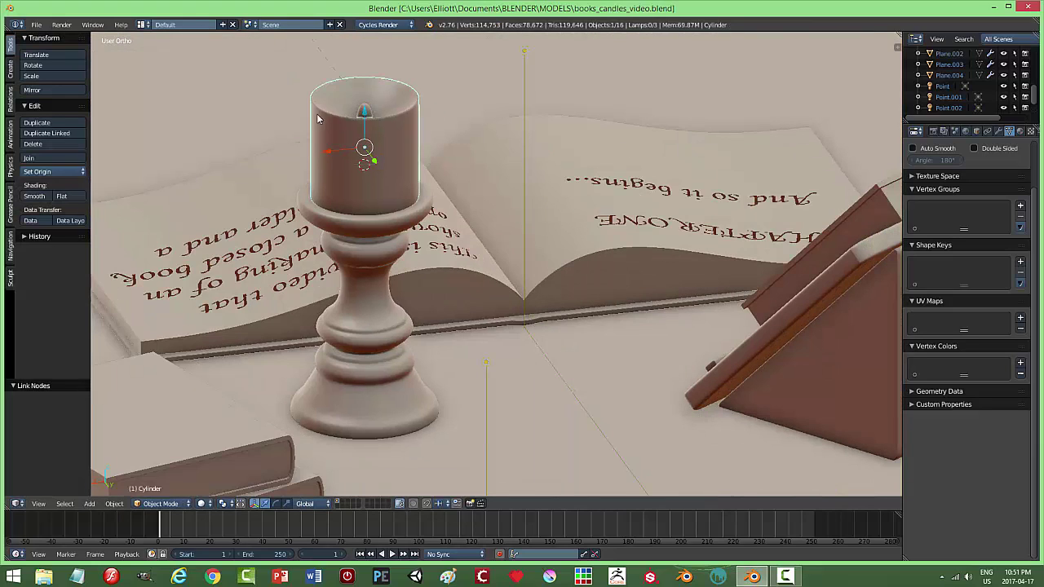
pyautogui.moveTo(387, 132); pyautogui.dragTo(542, 94, button='middle')
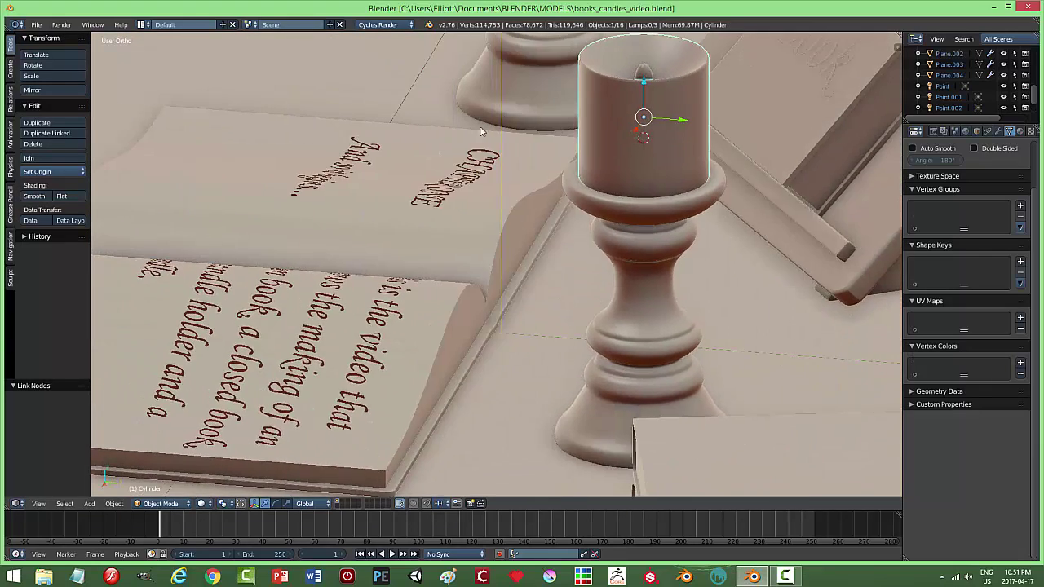
pyautogui.rightClick(646, 73)
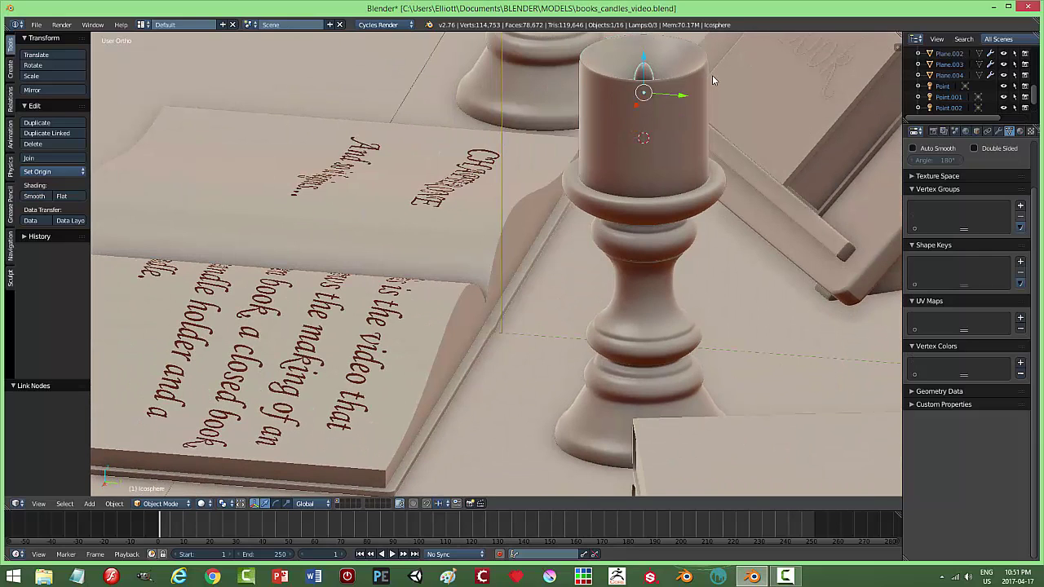
pyautogui.press('KP_0')
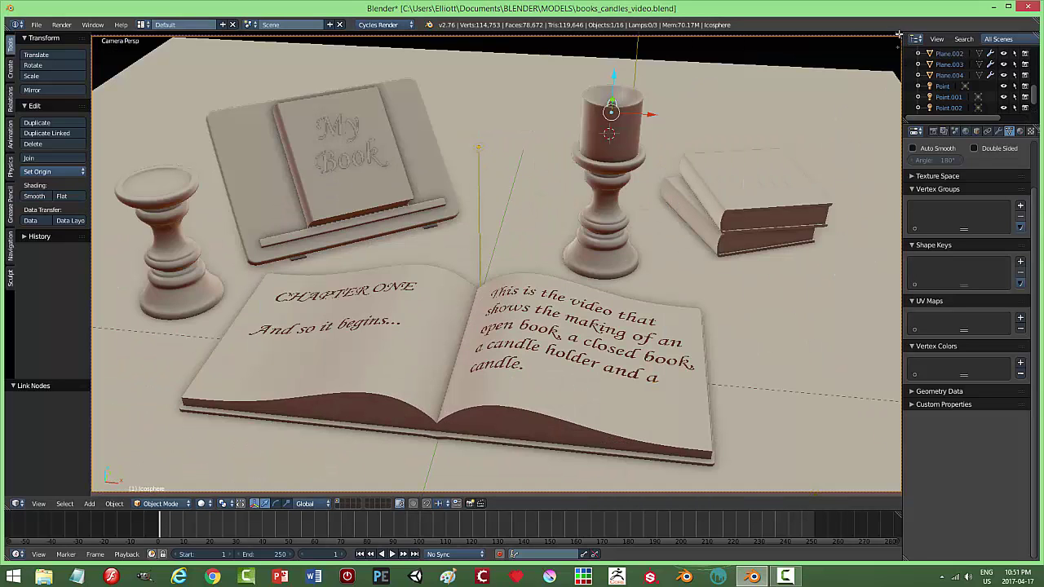
pyautogui.moveTo(898, 34); pyautogui.dragTo(399, 73)
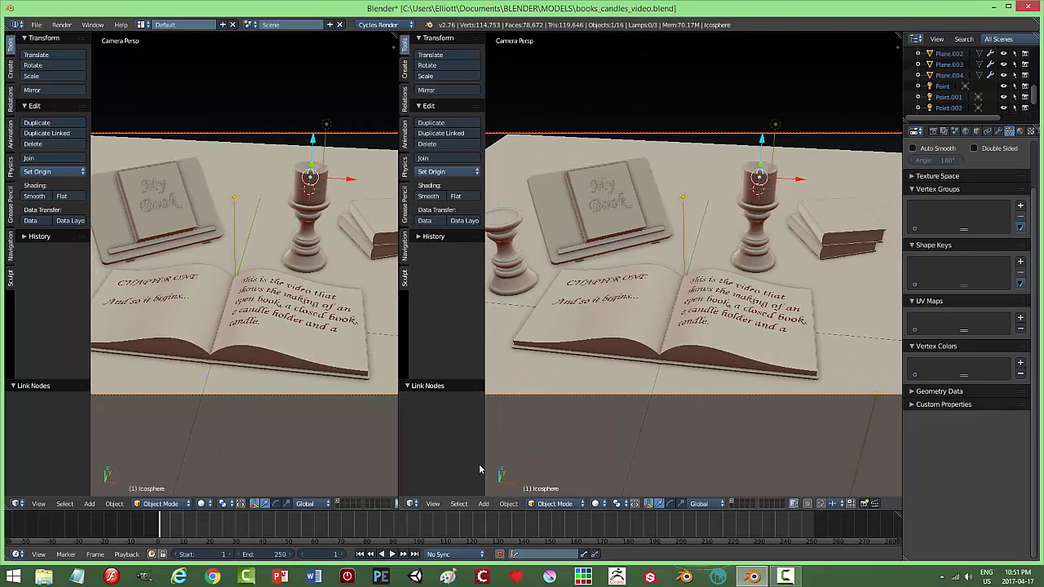
# Show the flame's nodes in the right view and set Emission Strength to 2000.
pyautogui.click(413, 503)
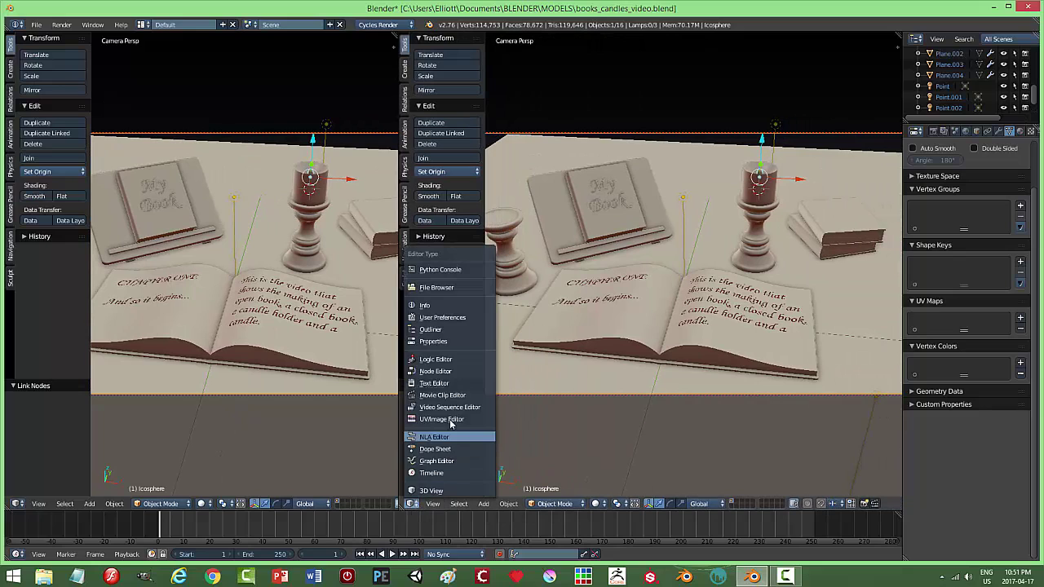
pyautogui.click(445, 371)
pyautogui.click(512, 255)
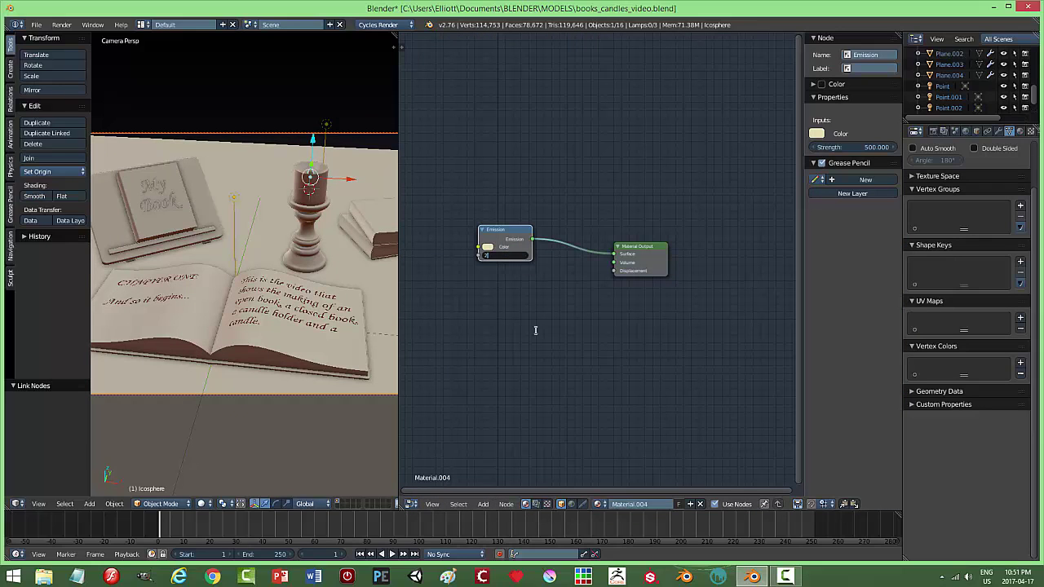
pyautogui.press('Return')
pyautogui.press('n')
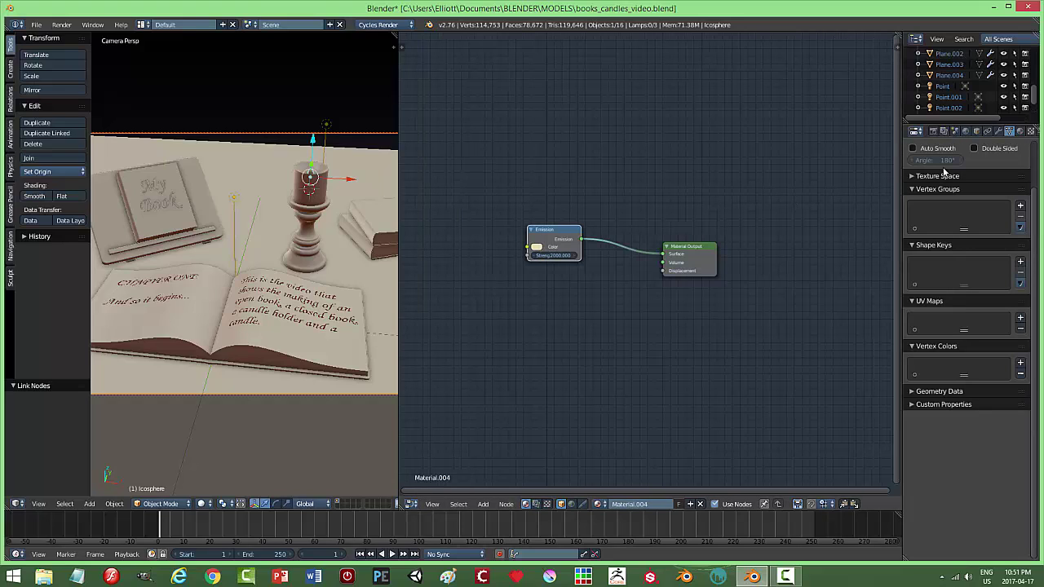
# Hide Point.002 and Point lamps, exclude Point from renders, and preview rendered shading.
pyautogui.click(1004, 107)
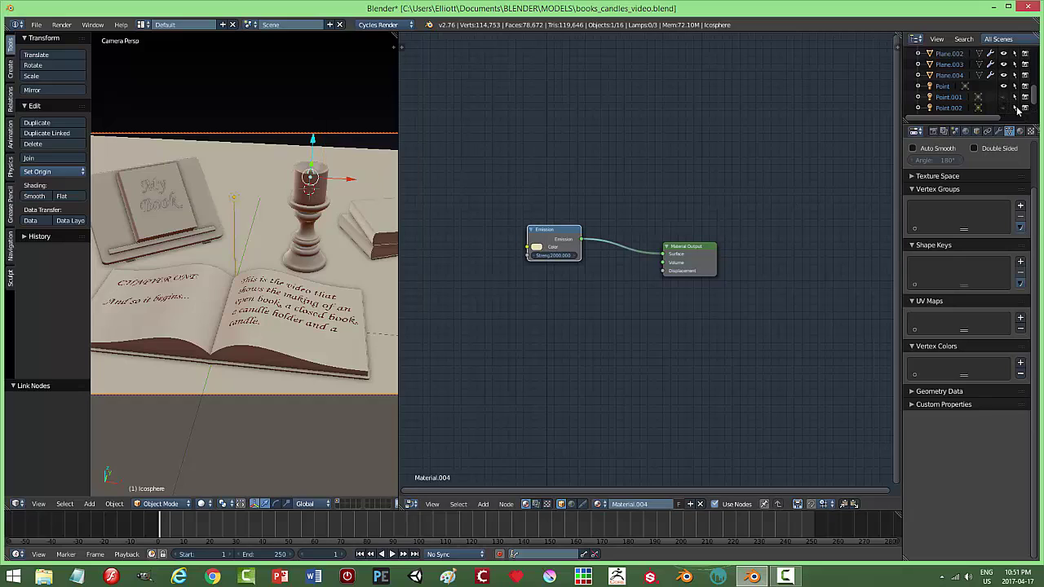
pyautogui.click(1004, 85)
pyautogui.click(1024, 86)
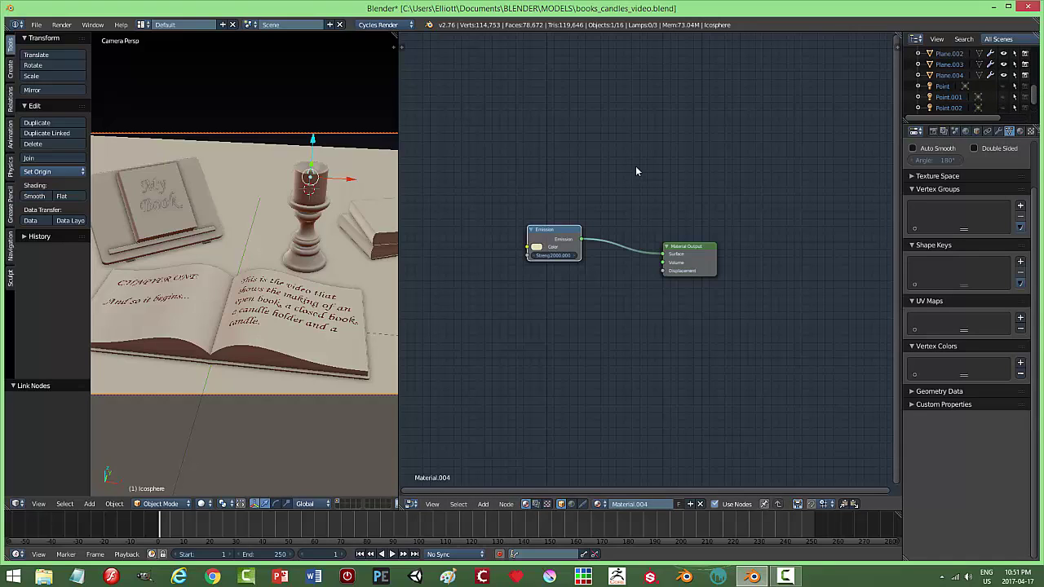
pyautogui.hotkey('shift', 'z')
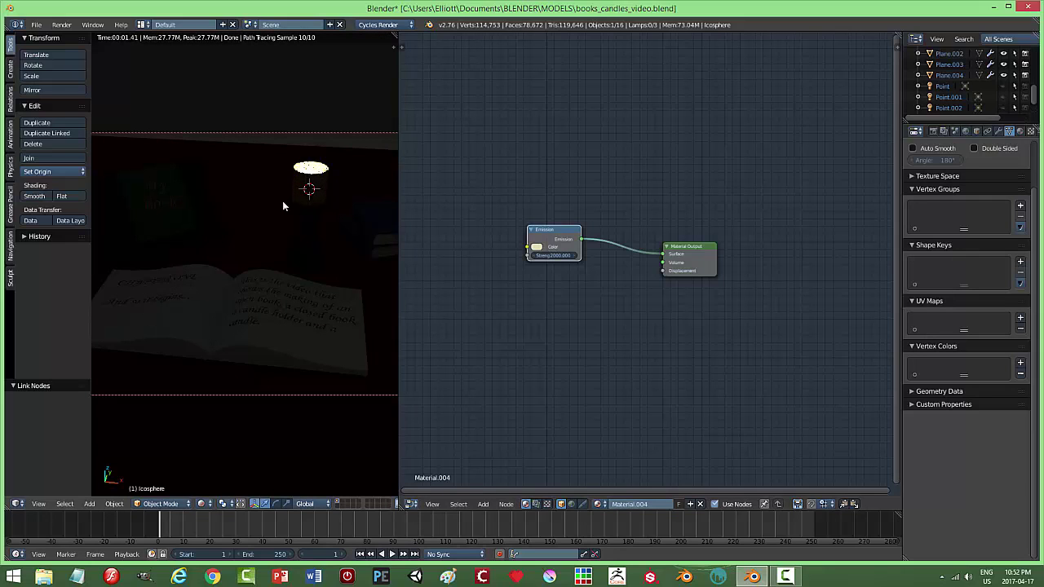
# Turn the Point.002 lamp back on to light the scene.
pyautogui.click(1004, 106)
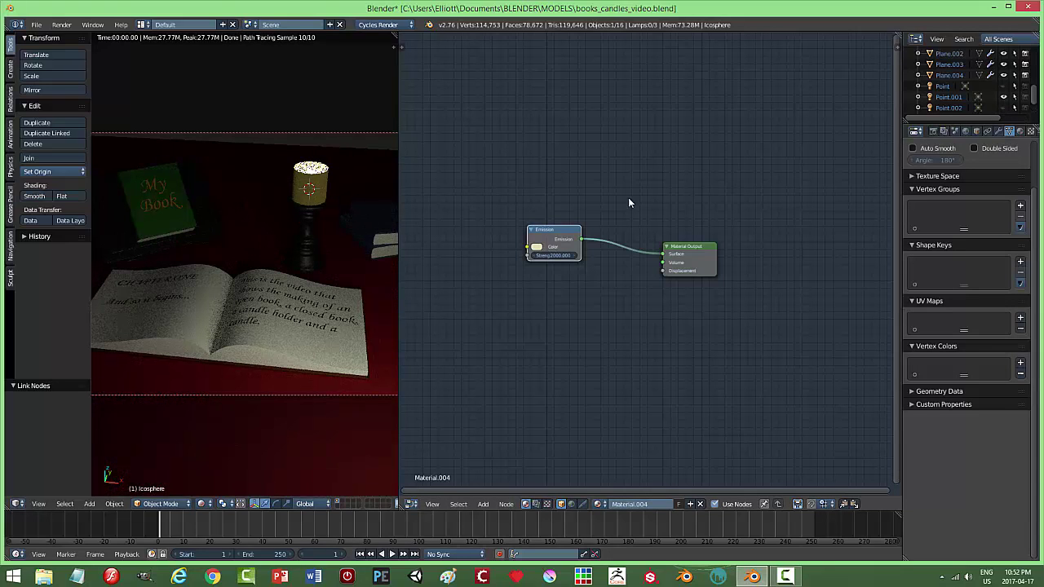
pyautogui.click(1004, 107)
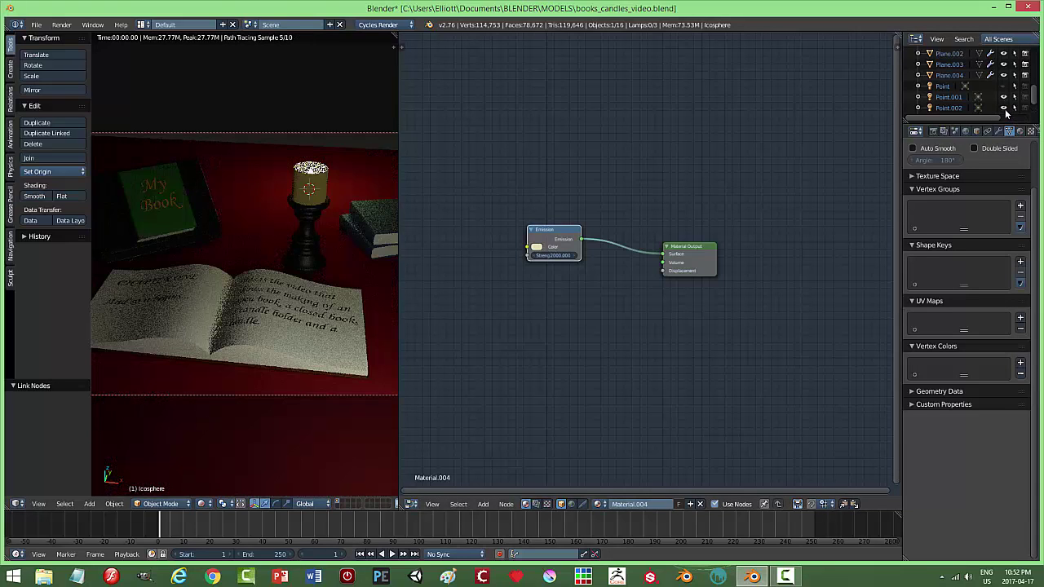
pyautogui.click(1005, 108)
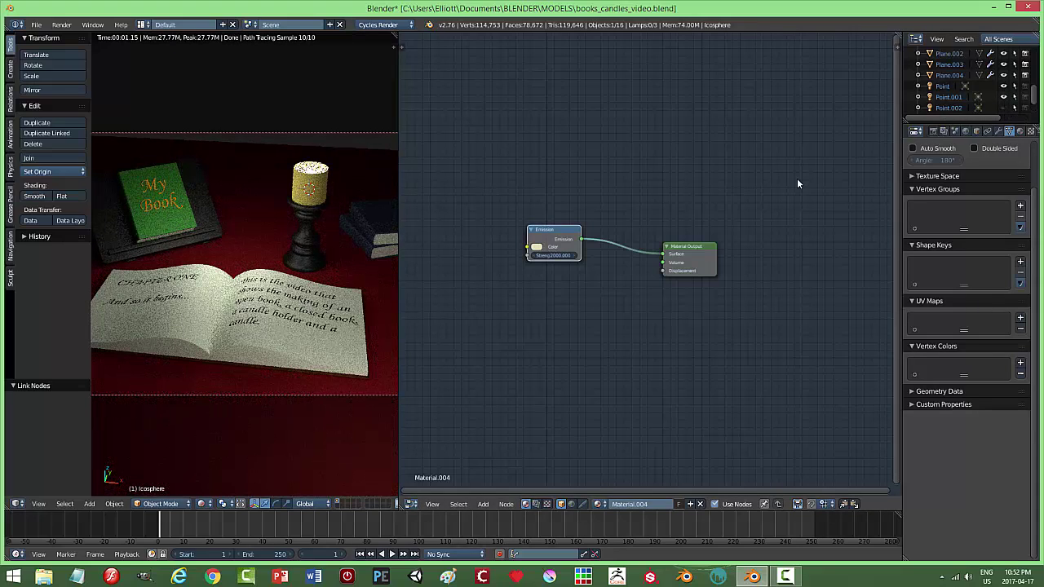
# Join the node editor back into the 3D view and return to solid shading.
pyautogui.moveTo(397, 39); pyautogui.dragTo(797, 299)
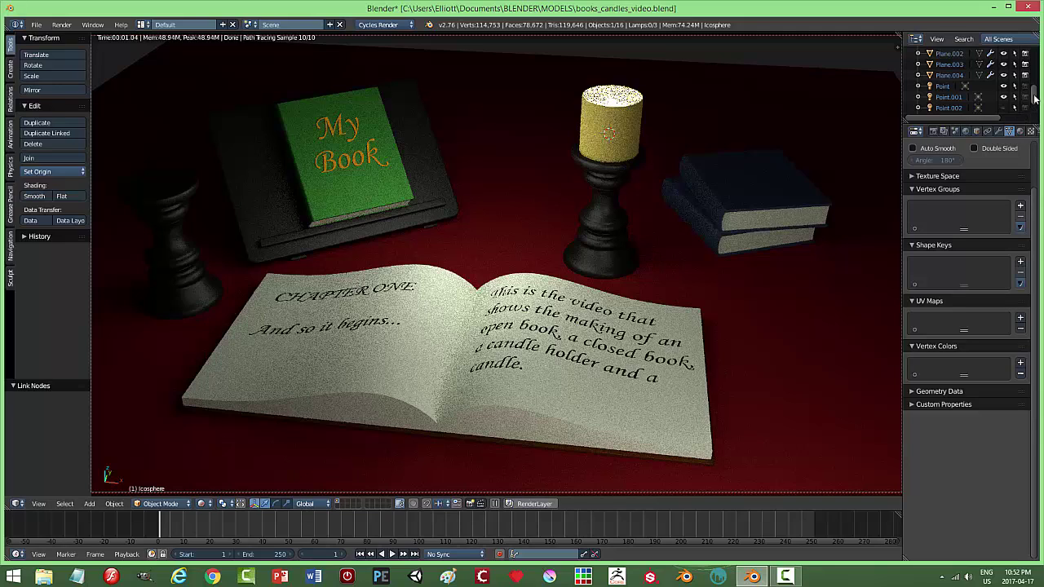
pyautogui.moveTo(1033, 102)
pyautogui.mouseDown()
pyautogui.moveTo(1033, 114)
pyautogui.moveTo(1031, 92)
pyautogui.mouseUp()
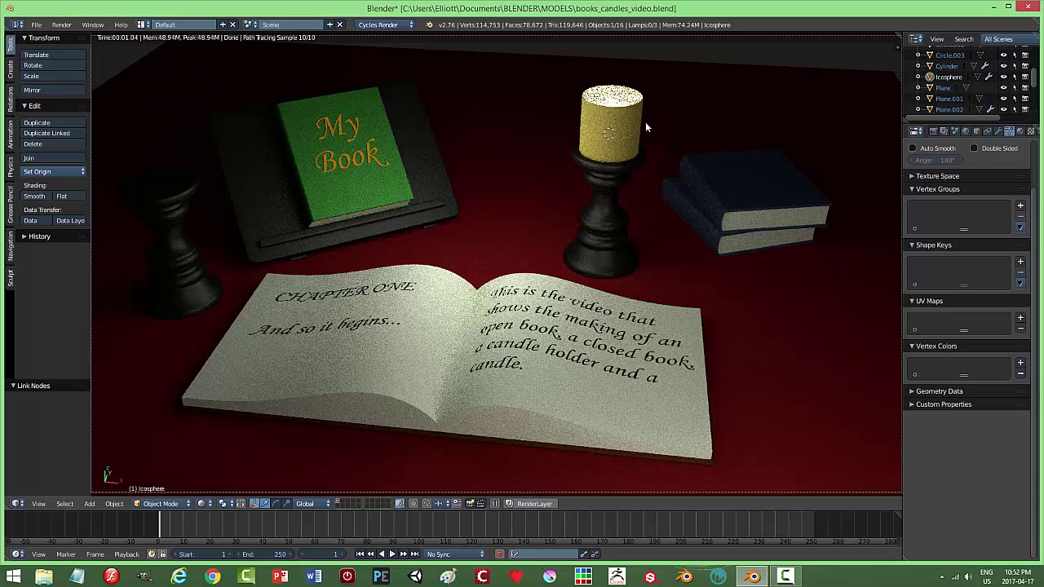
pyautogui.hotkey('shift', 'z')
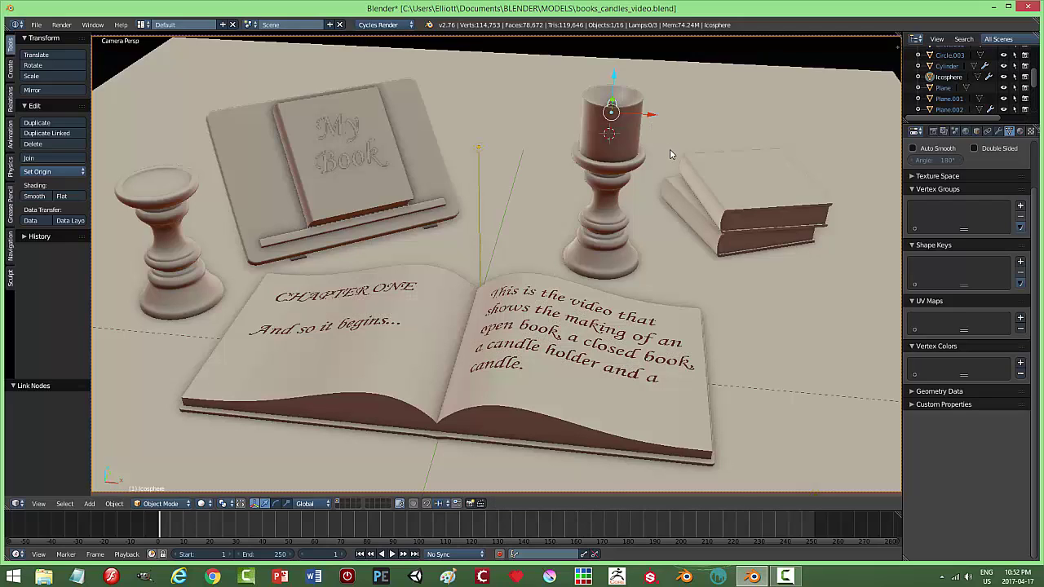
# Scale the Icosphere flame to 0.748 and raise it 0.117 on Z, checking rendered previews.
pyautogui.press('s')
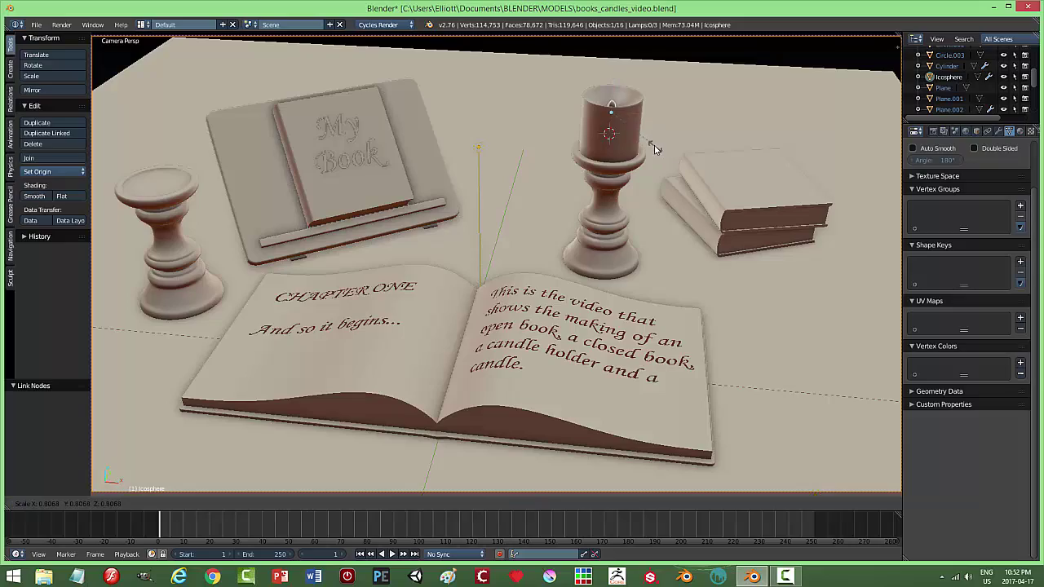
pyautogui.click(652, 149)
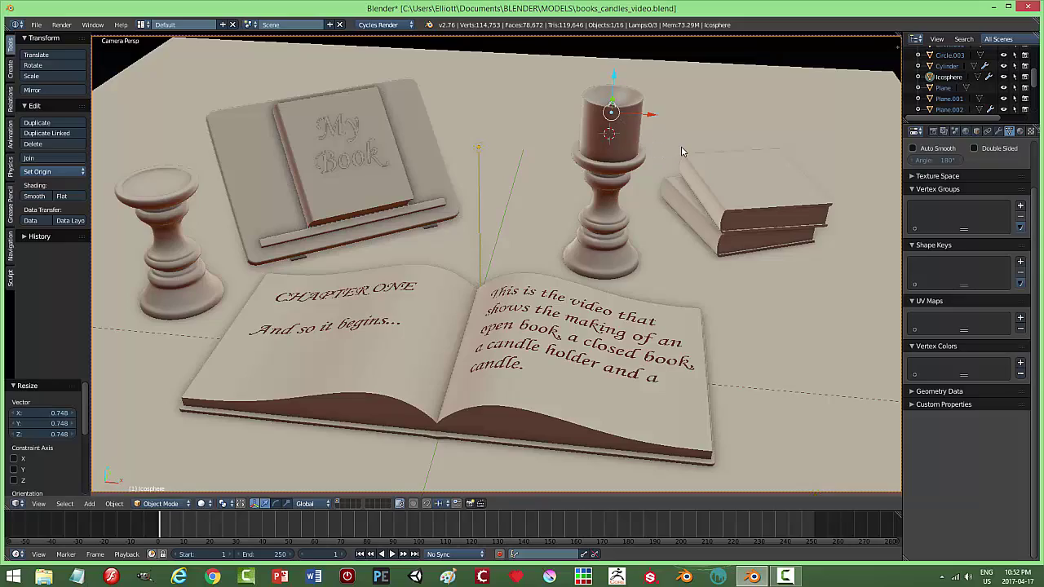
pyautogui.hotkey('shift', 'z')
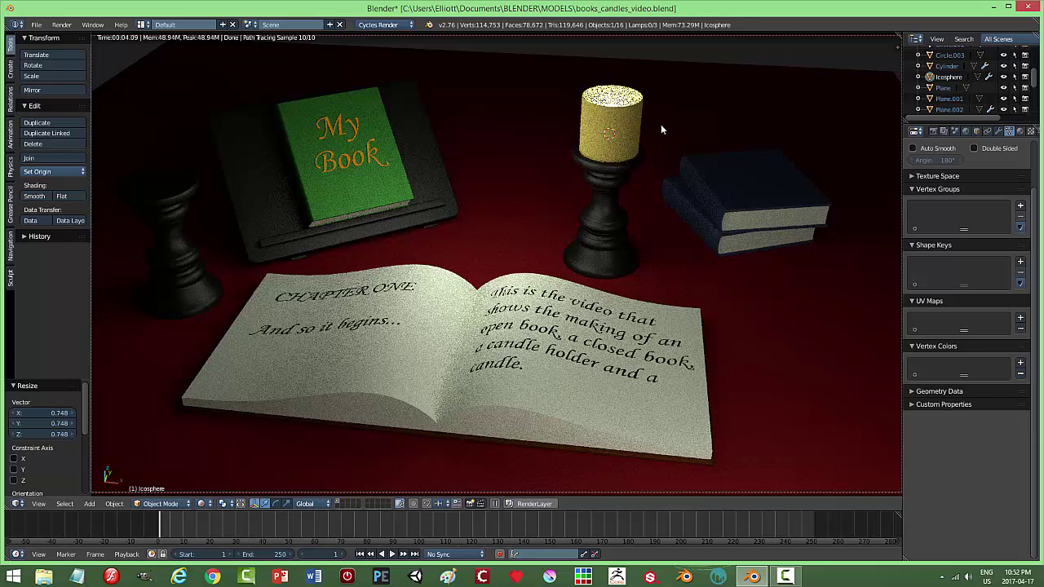
pyautogui.hotkey('shift', 'z')
pyautogui.moveTo(613, 78); pyautogui.dragTo(613, 70)
pyautogui.hotkey('shift', 'z')
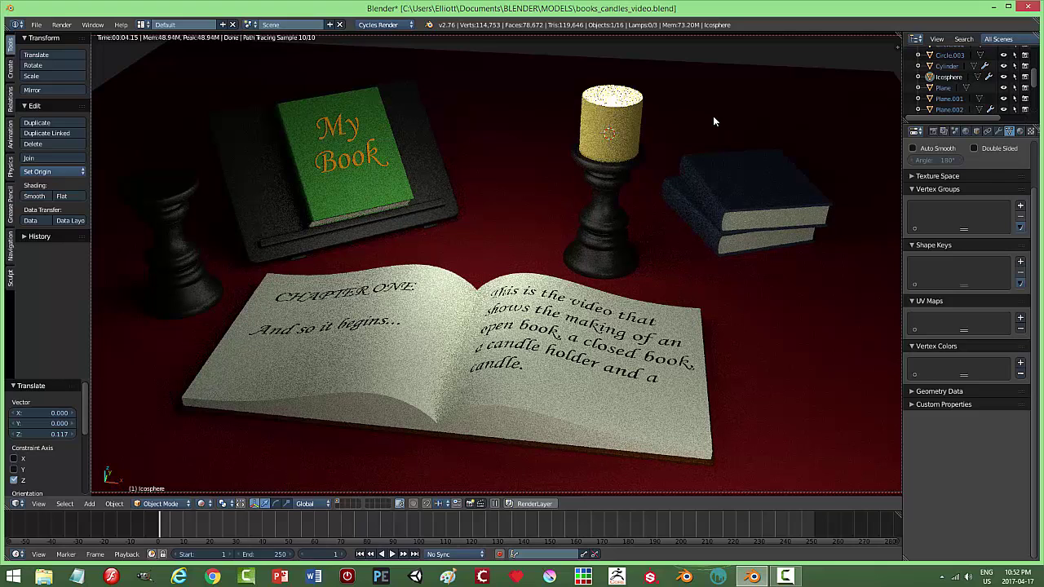
# Select and frame the candle, then open its material in a split-off Node Editor.
pyautogui.rightClick(632, 142)
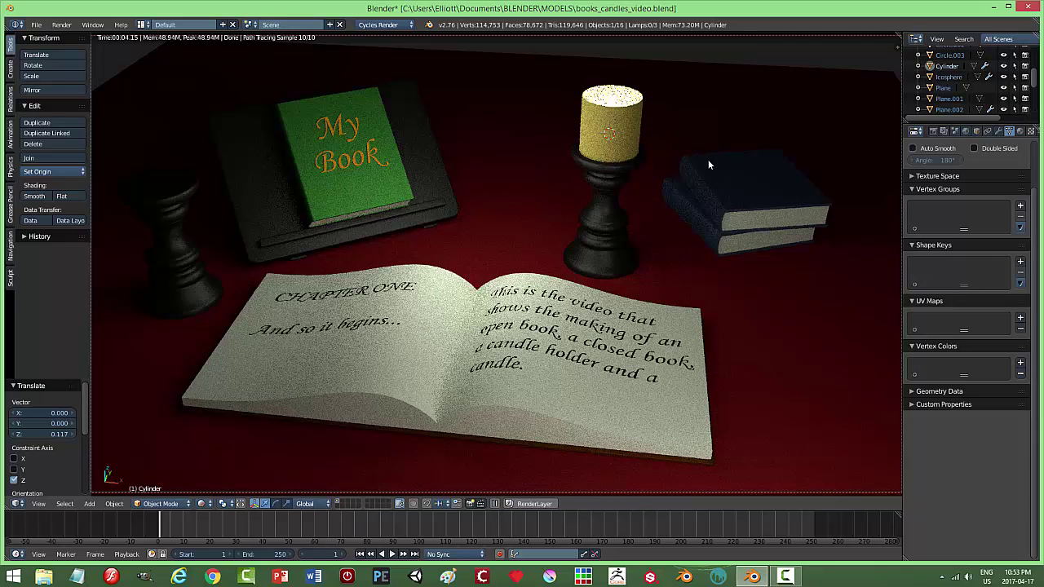
pyautogui.hotkey('shift', 'z')
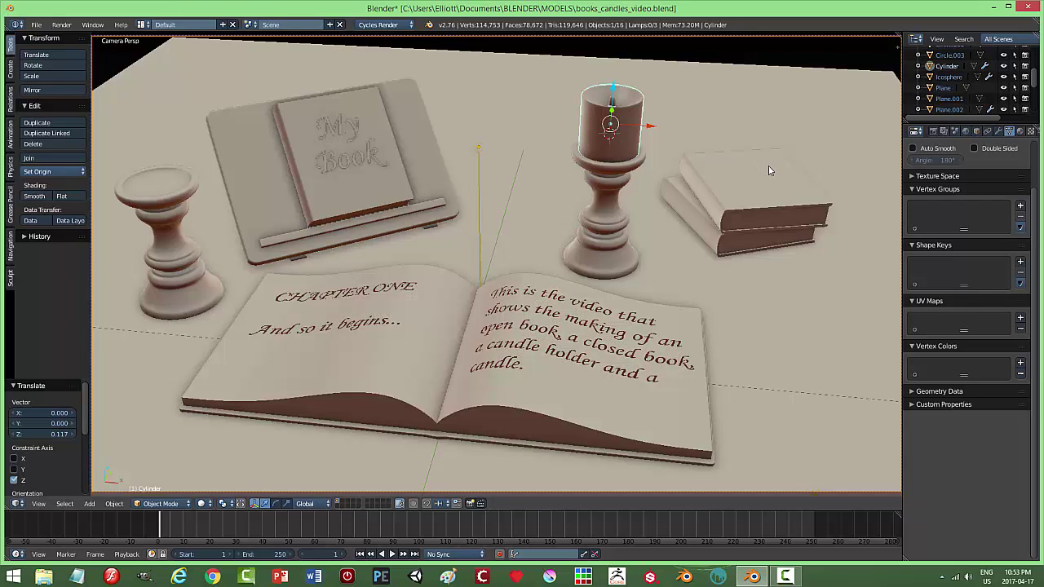
pyautogui.press('KP_Decimal')
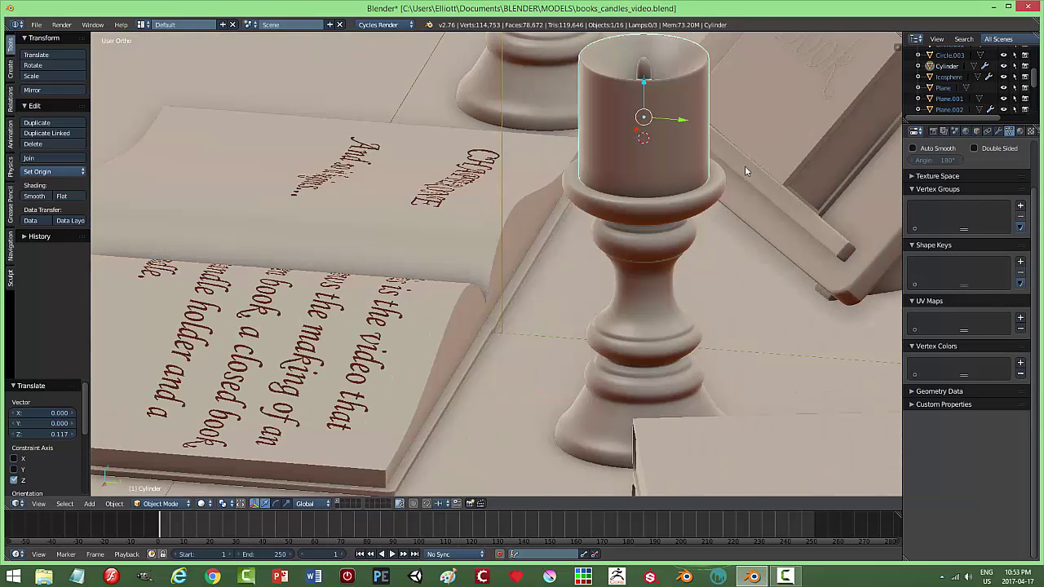
pyautogui.rightClick(674, 155)
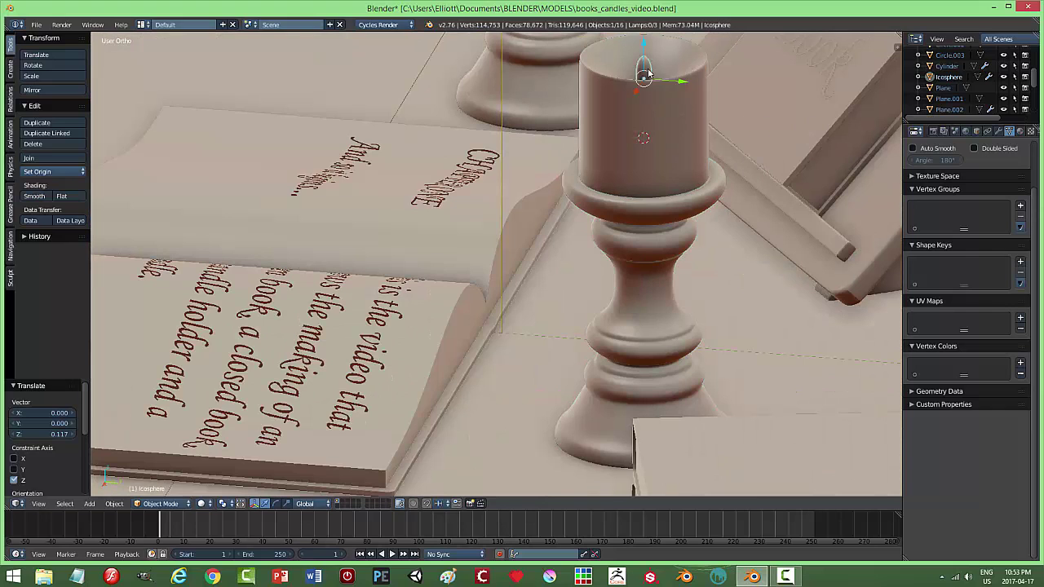
pyautogui.rightClick(656, 98)
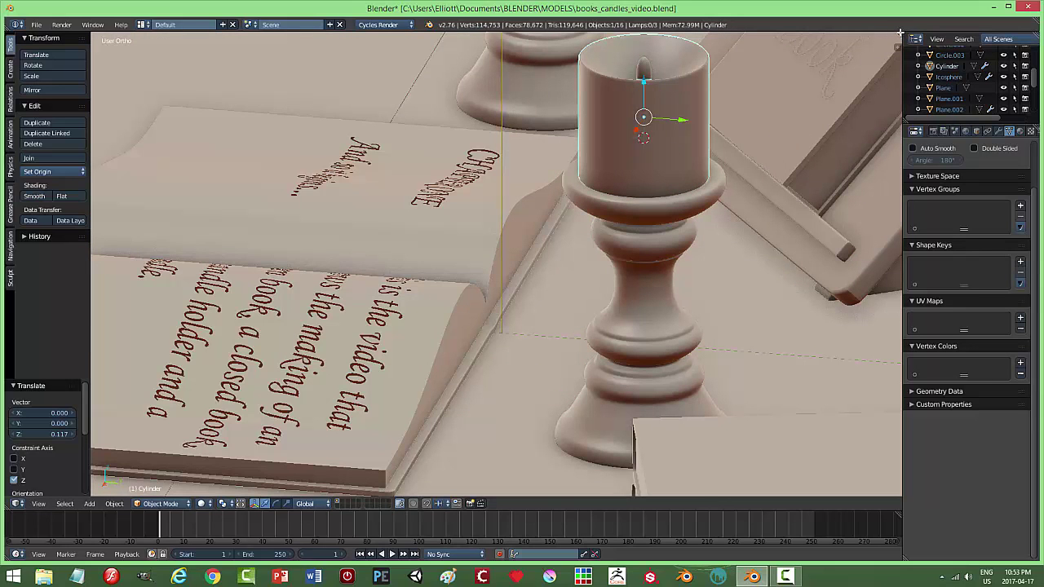
pyautogui.moveTo(884, 37); pyautogui.dragTo(365, 49)
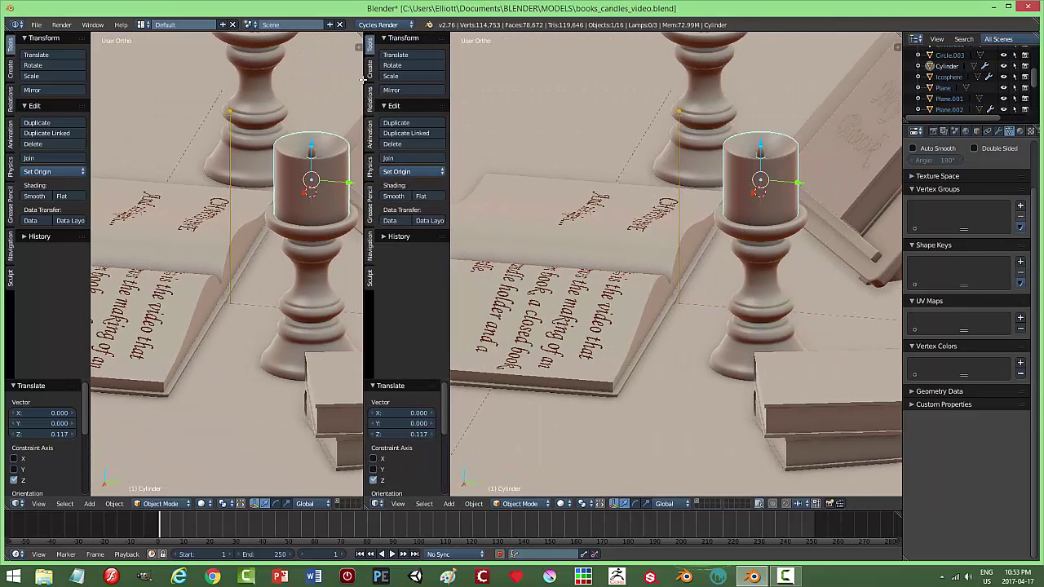
pyautogui.click(377, 503)
pyautogui.click(405, 371)
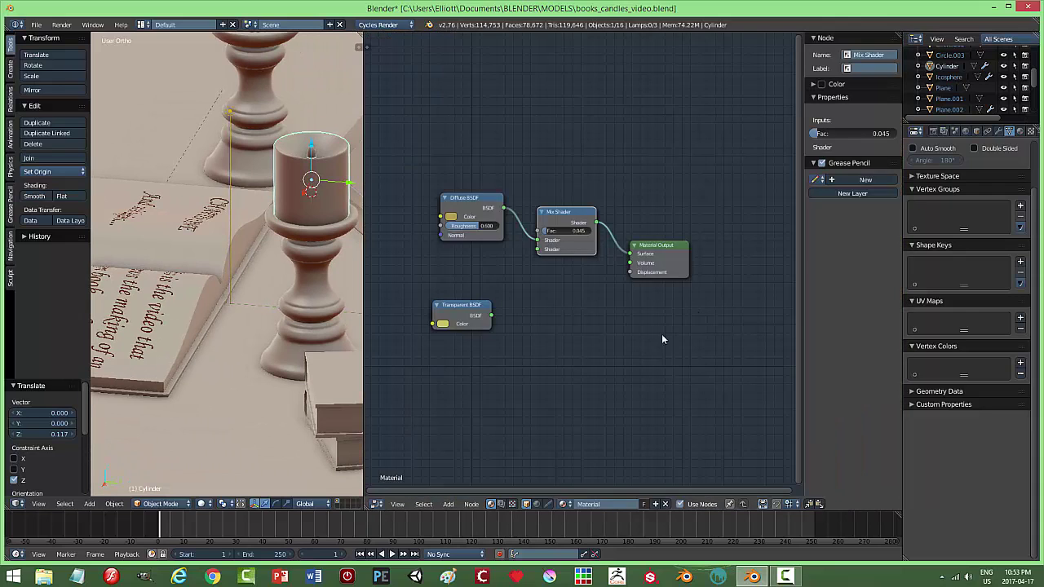
# Link the Transparent BSDF into the Mix Shader and try Fac and roughness values rendered.
pyautogui.moveTo(492, 316); pyautogui.dragTo(537, 249)
pyautogui.hotkey('shift', 'z')
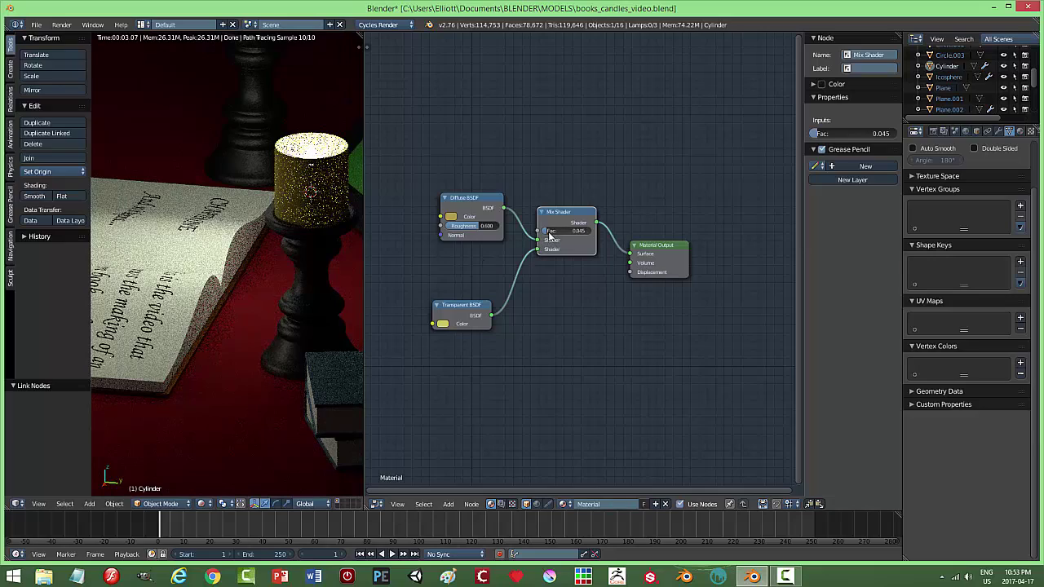
pyautogui.moveTo(550, 235); pyautogui.dragTo(570, 235)
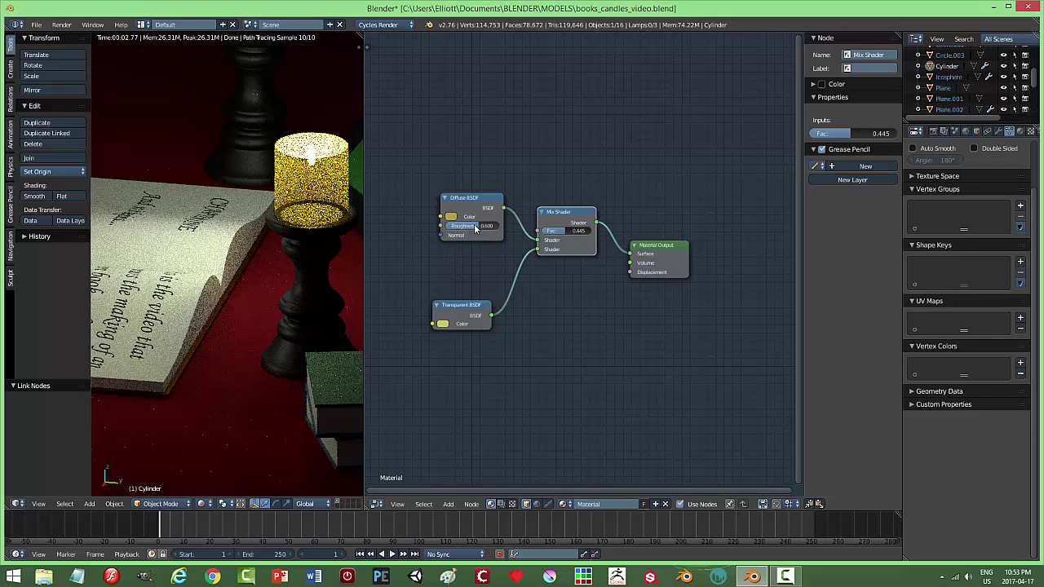
pyautogui.moveTo(478, 229); pyautogui.dragTo(447, 230)
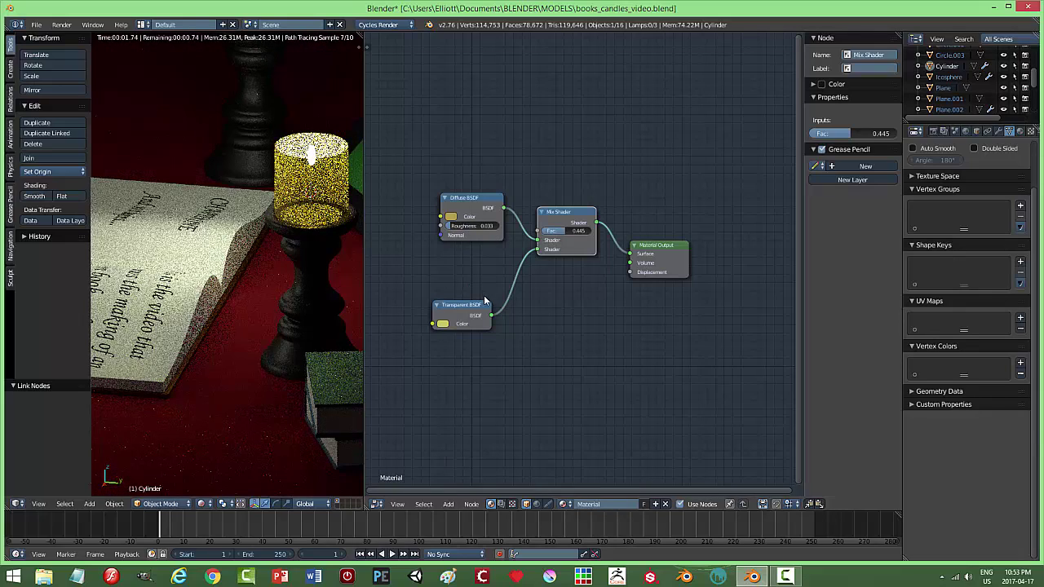
pyautogui.moveTo(564, 231); pyautogui.dragTo(522, 231)
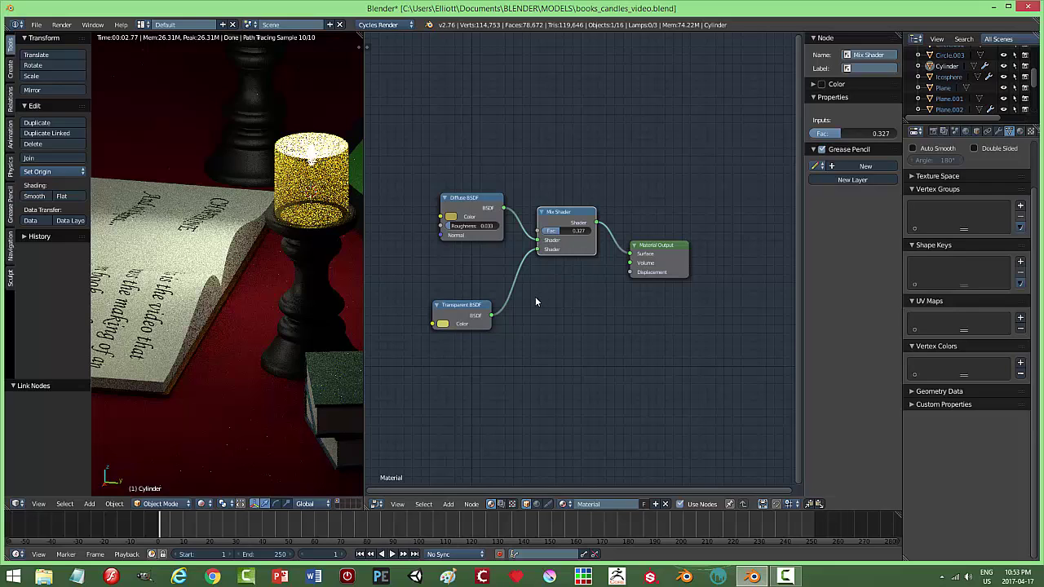
# Set Diffuse roughness to 0.500 and Mix Shader Fac to 0.350, then view through the camera.
pyautogui.click(477, 226)
pyautogui.press('Return')
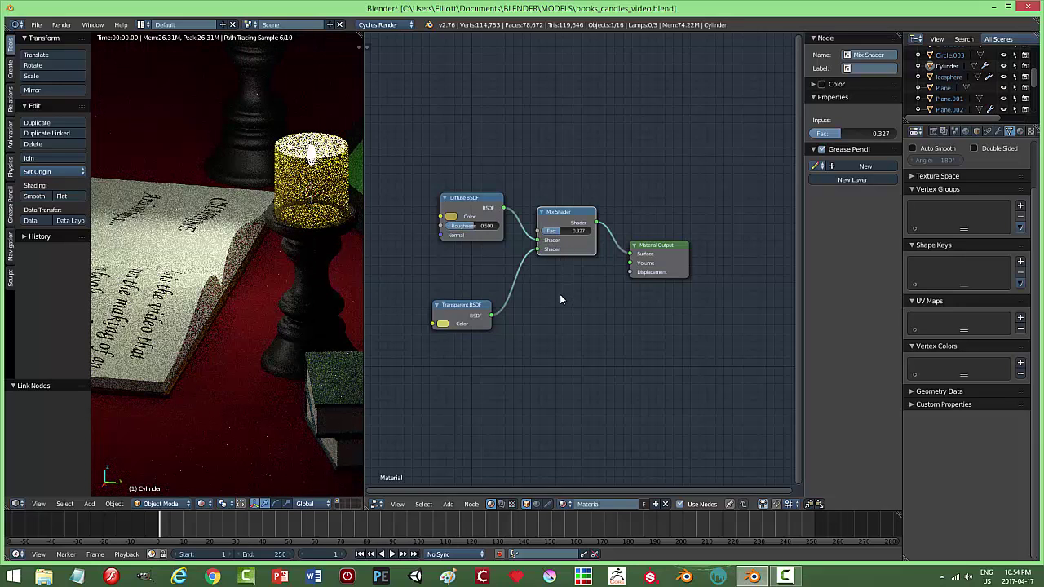
pyautogui.click(568, 231)
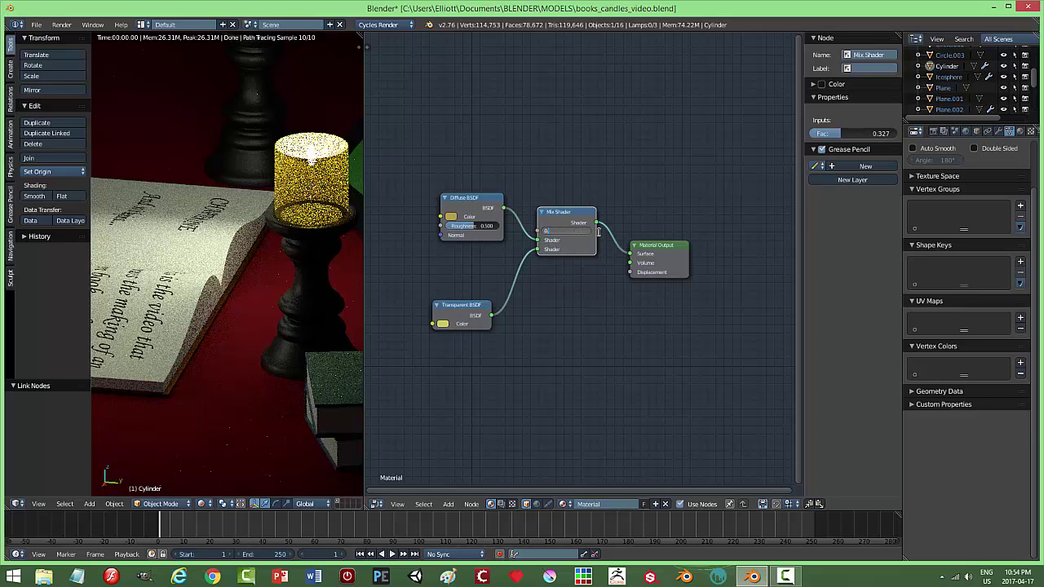
pyautogui.write('0.35')
pyautogui.press('Return')
pyautogui.press('KP_0')
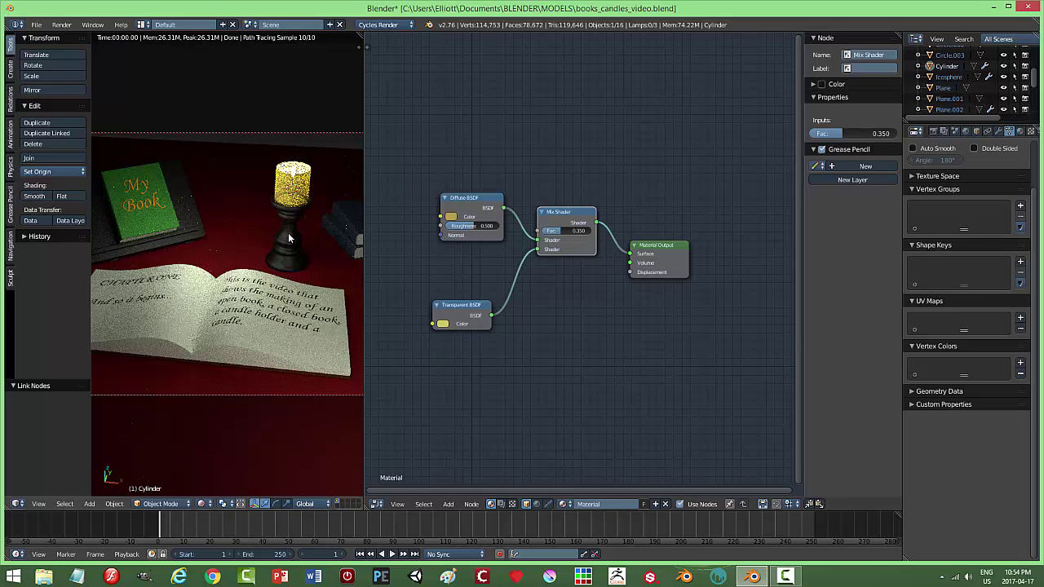
# Move the selected object along Z, then return the view to solid shading.
pyautogui.press('g')
pyautogui.press('z')
pyautogui.click(313, 216)
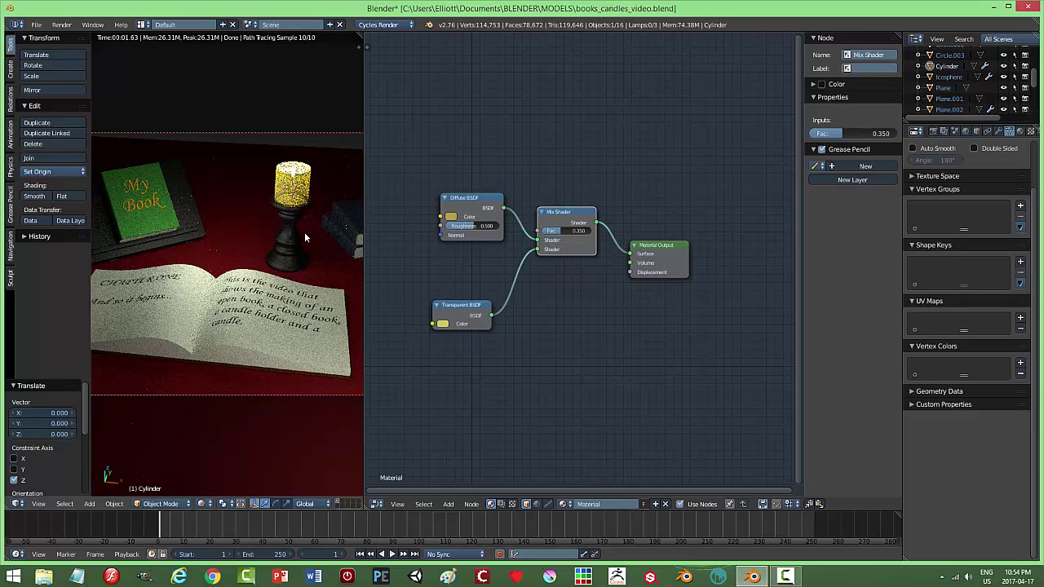
pyautogui.hotkey('shift', 'z')
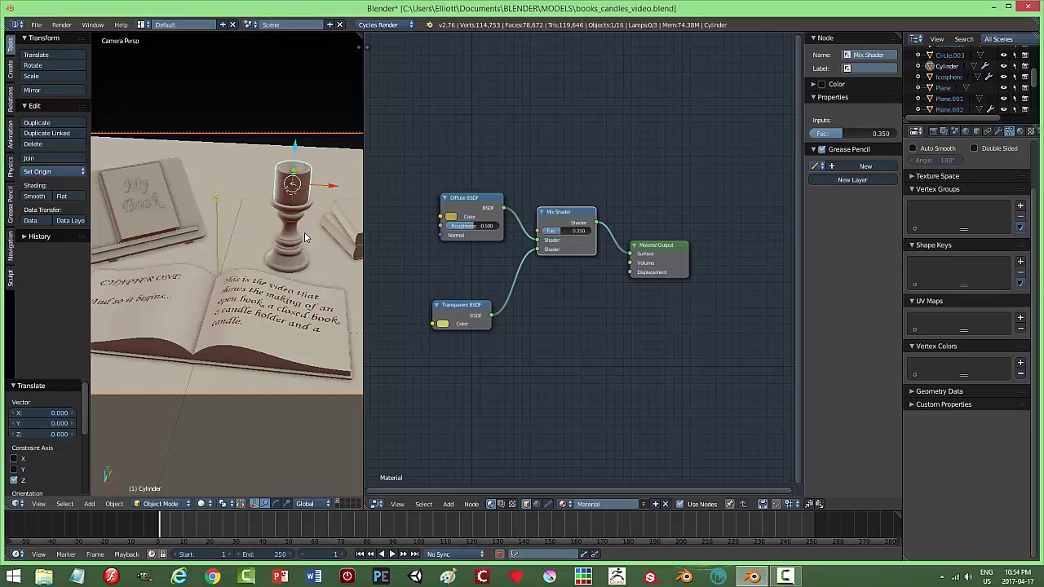
# Frame the candle on its holder and orbit until the book stand and open book show.
pyautogui.scroll(3, 326, 203)
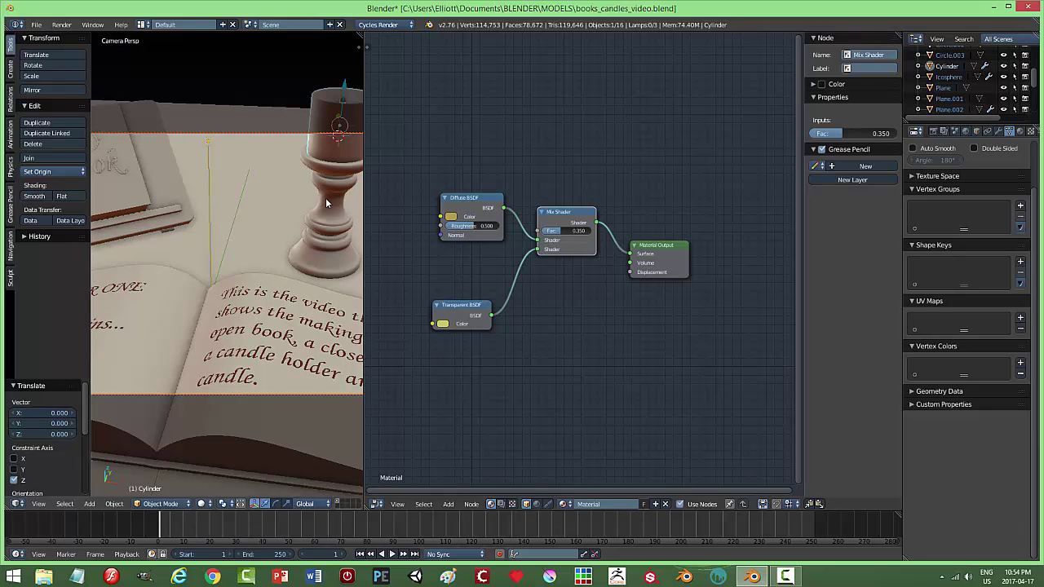
pyautogui.scroll(-4, 325, 198)
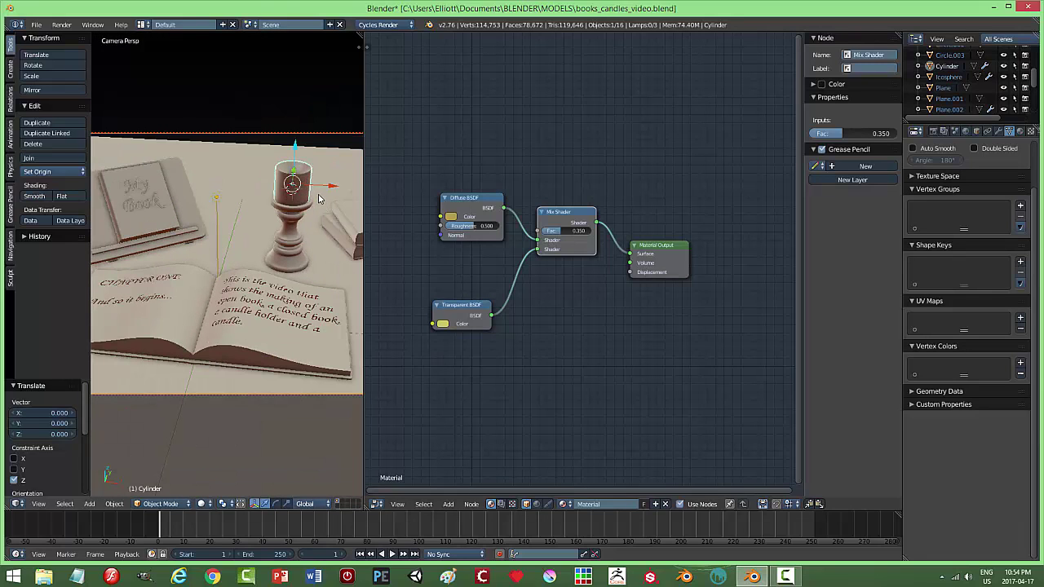
pyautogui.press('KP_5')
pyautogui.press('KP_6')
pyautogui.press('KP_Decimal')
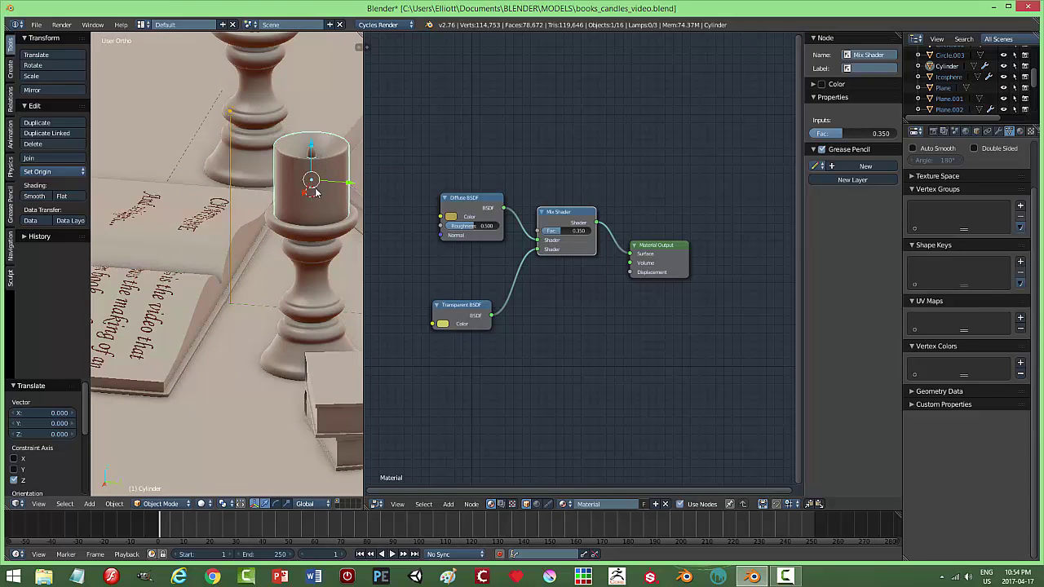
pyautogui.moveTo(314, 186); pyautogui.dragTo(151, 192, button='middle')
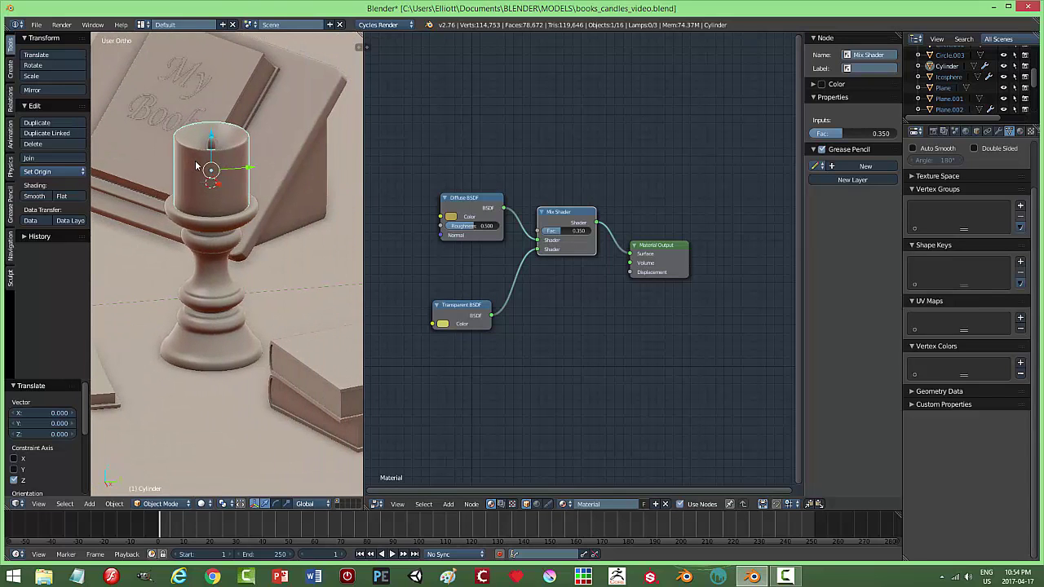
pyautogui.moveTo(196, 165); pyautogui.dragTo(274, 167, button='middle')
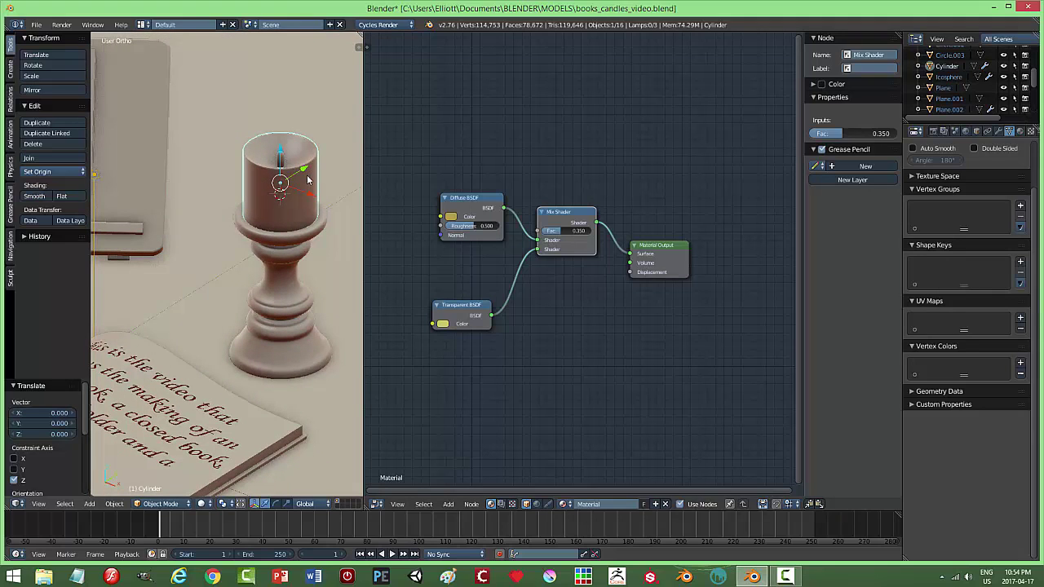
# Select the candle flame and lower it slightly into the candle.
pyautogui.press('a')
pyautogui.rightClick(278, 160)
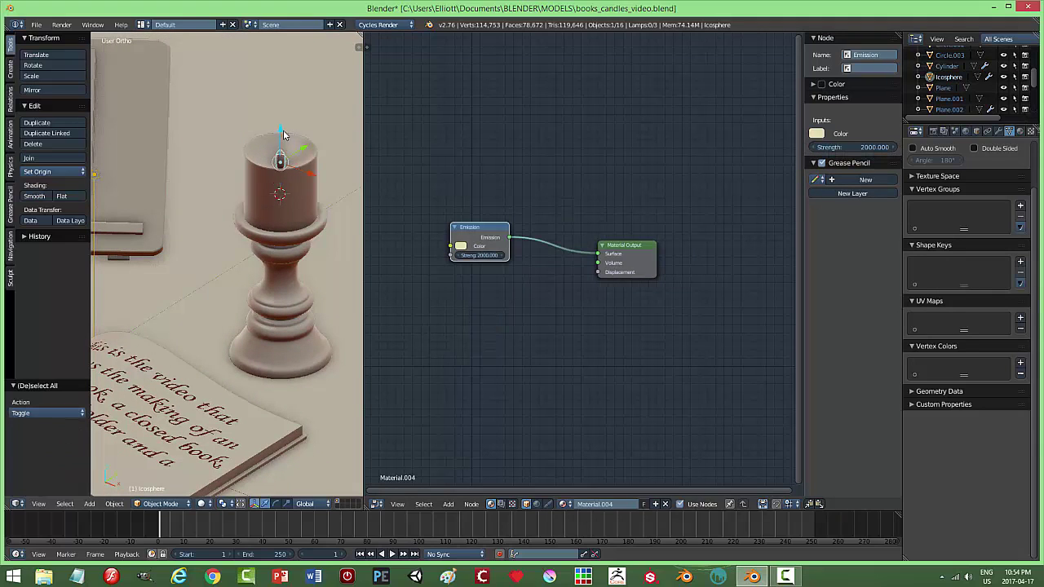
pyautogui.moveTo(281, 134); pyautogui.dragTo(282, 138)
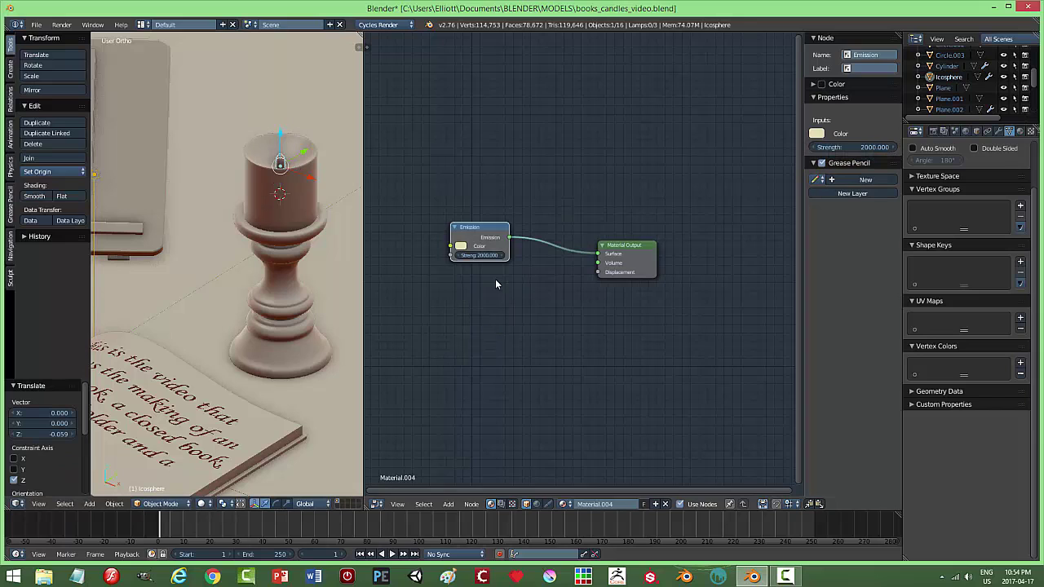
# Make the flame's emission colour yellow and switch to Cycles rendered preview.
pyautogui.scroll(1, 495, 279)
pyautogui.click(440, 243)
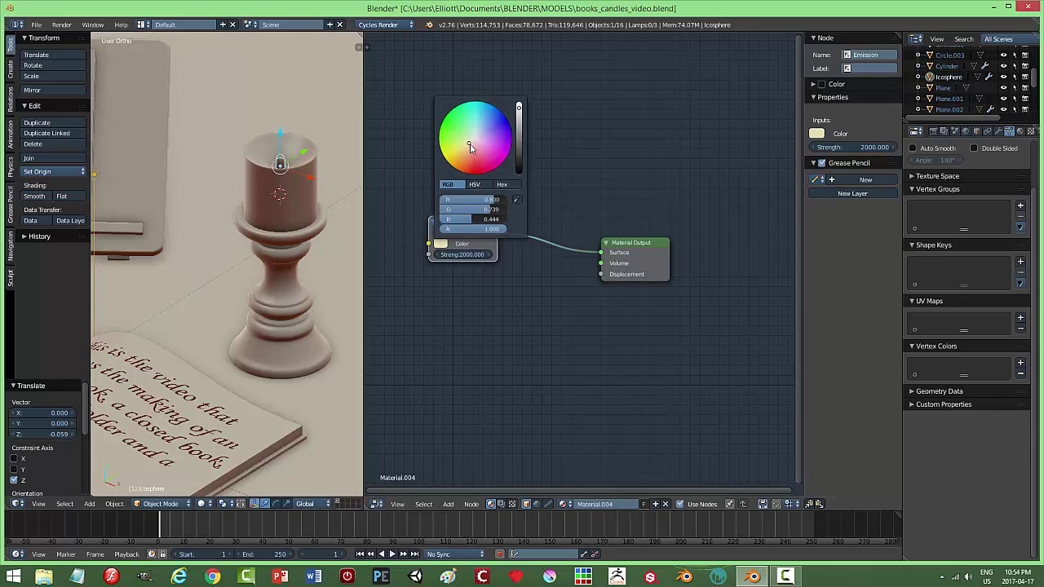
pyautogui.click(469, 146)
pyautogui.moveTo(469, 147); pyautogui.dragTo(461, 151)
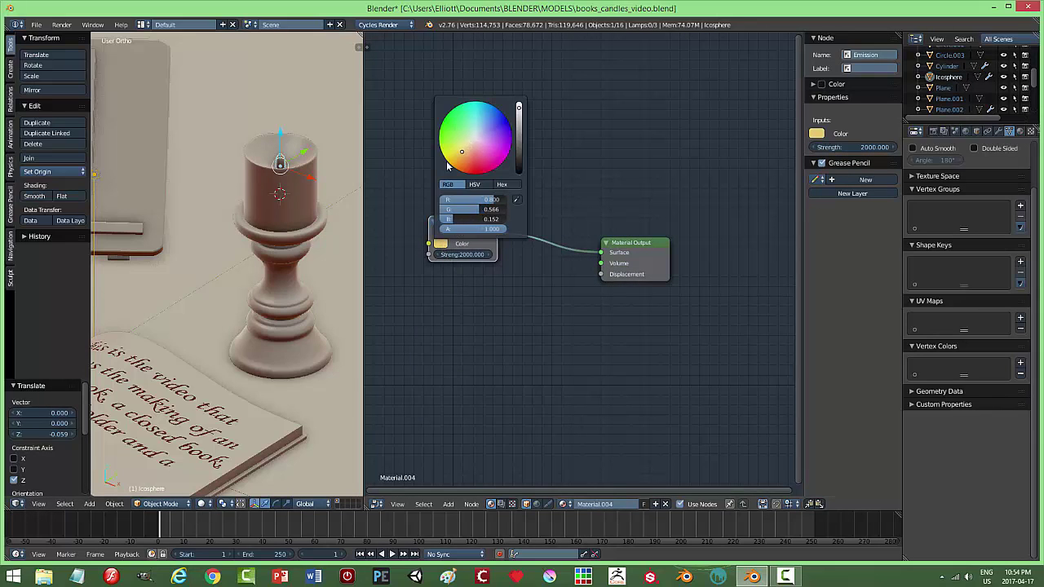
pyautogui.hotkey('shift', 'z')
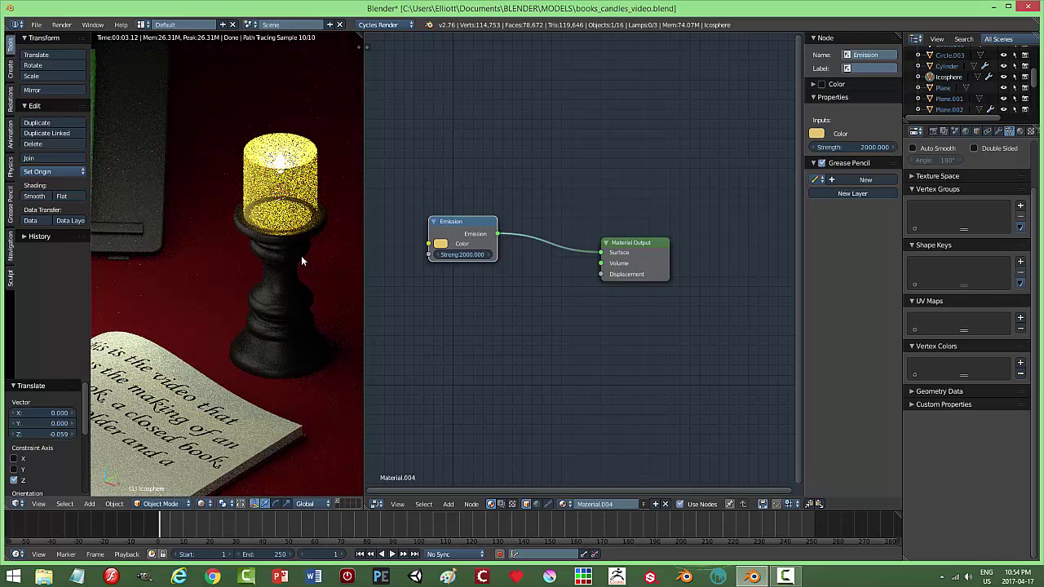
# Set the flame's emission strength to 1000, then 300, and select the candle body in camera view.
pyautogui.click(471, 254)
pyautogui.write('100')
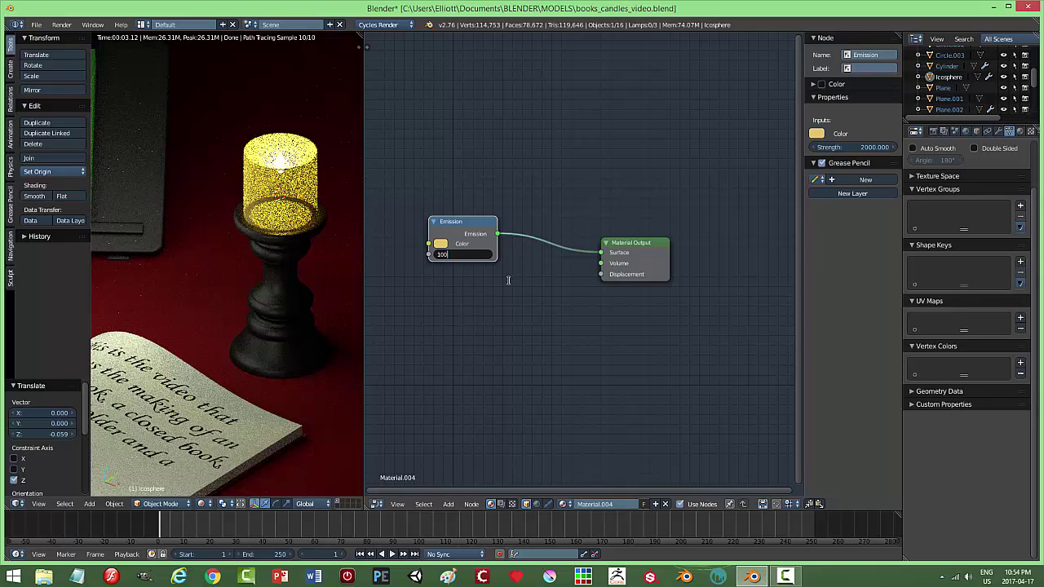
pyautogui.write('0')
pyautogui.press('Return')
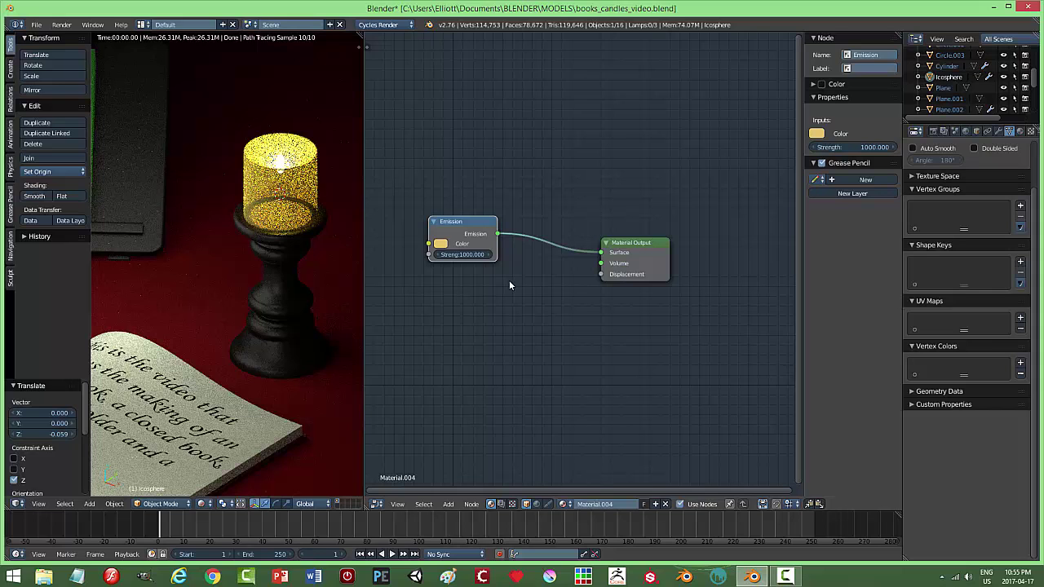
pyautogui.click(437, 253)
pyautogui.write('300')
pyautogui.press('Return')
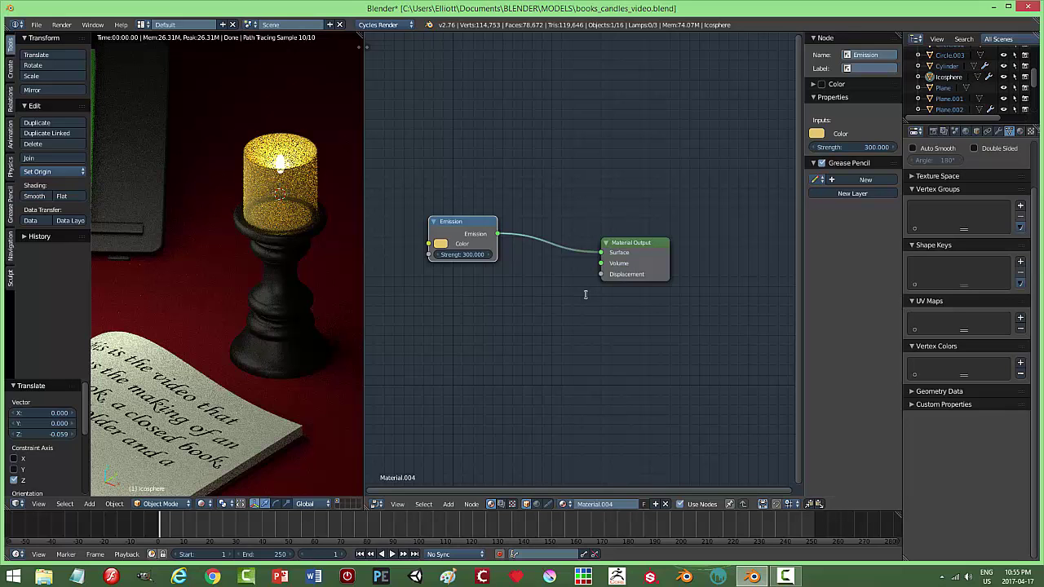
pyautogui.press('KP_0')
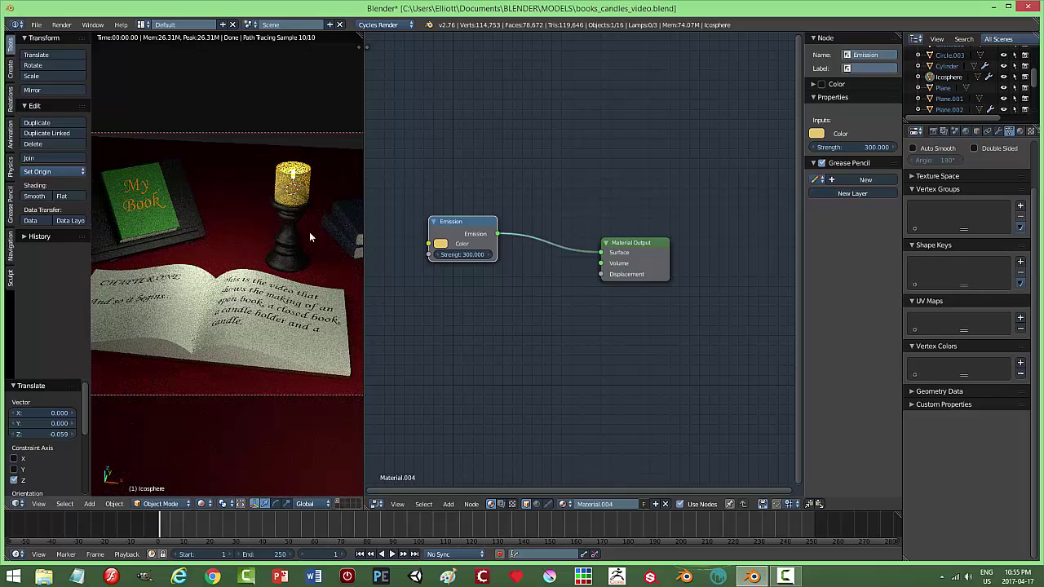
pyautogui.rightClick(303, 191)
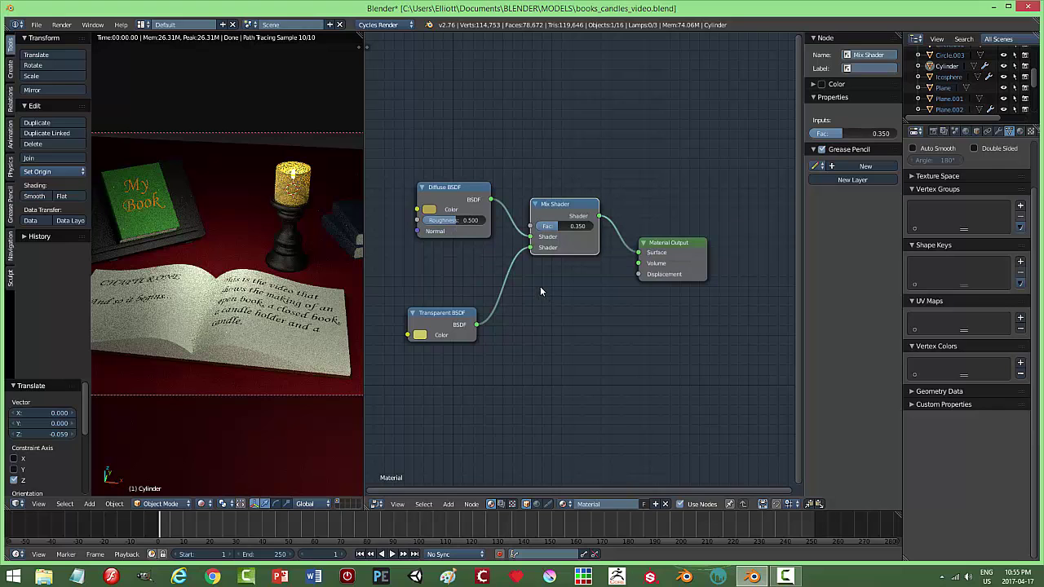
# Cut the Transparent BSDF link to the Mix Shader and expand the 3D view over the node editor.
pyautogui.moveTo(530, 248); pyautogui.dragTo(518, 256)
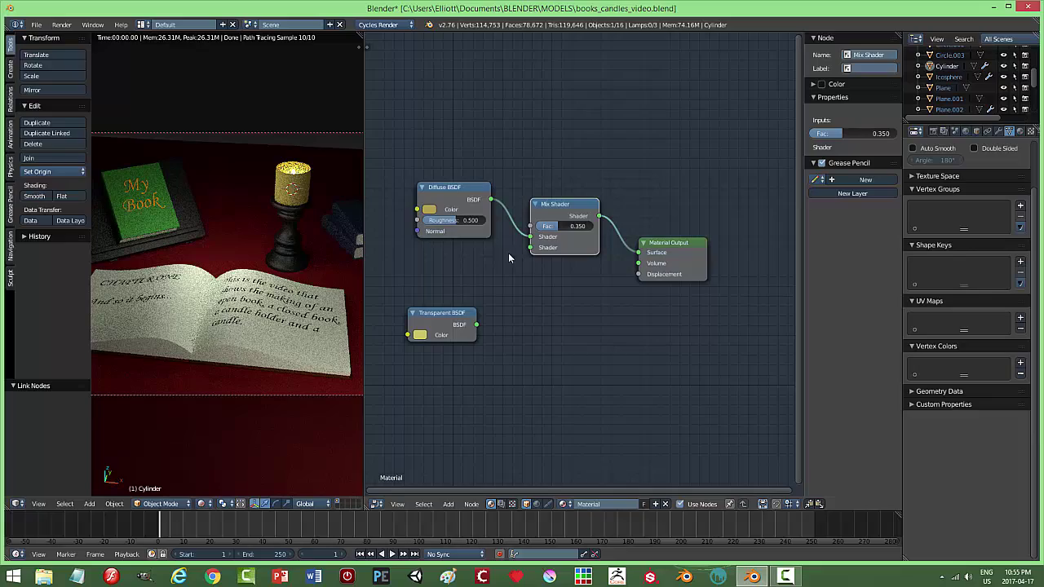
pyautogui.moveTo(362, 46); pyautogui.dragTo(678, 321)
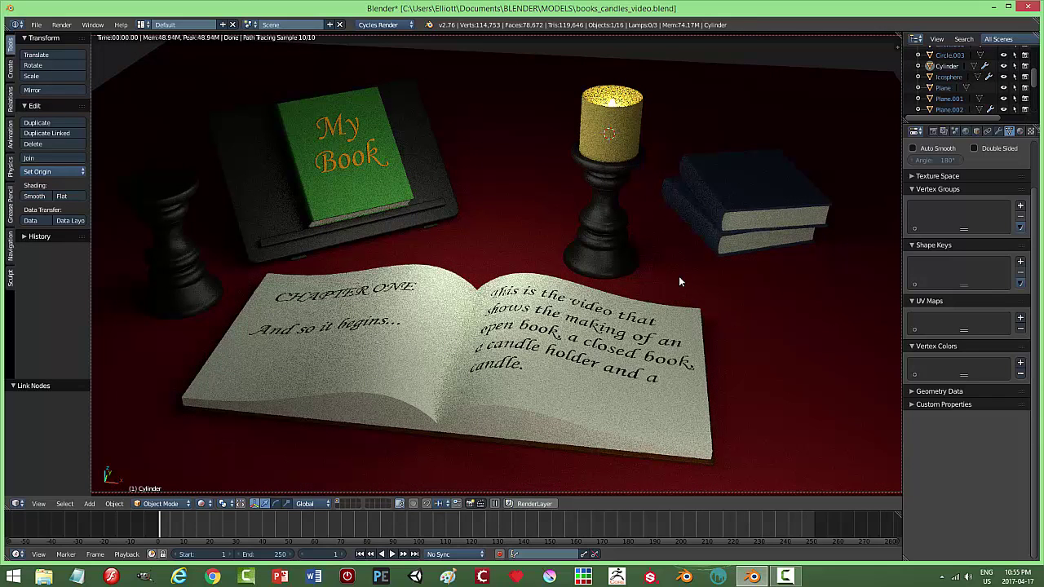
# From solid shading, start a full Cycles render, cancel it partway, and save the file.
pyautogui.hotkey('shift', 'z')
pyautogui.press('F12')
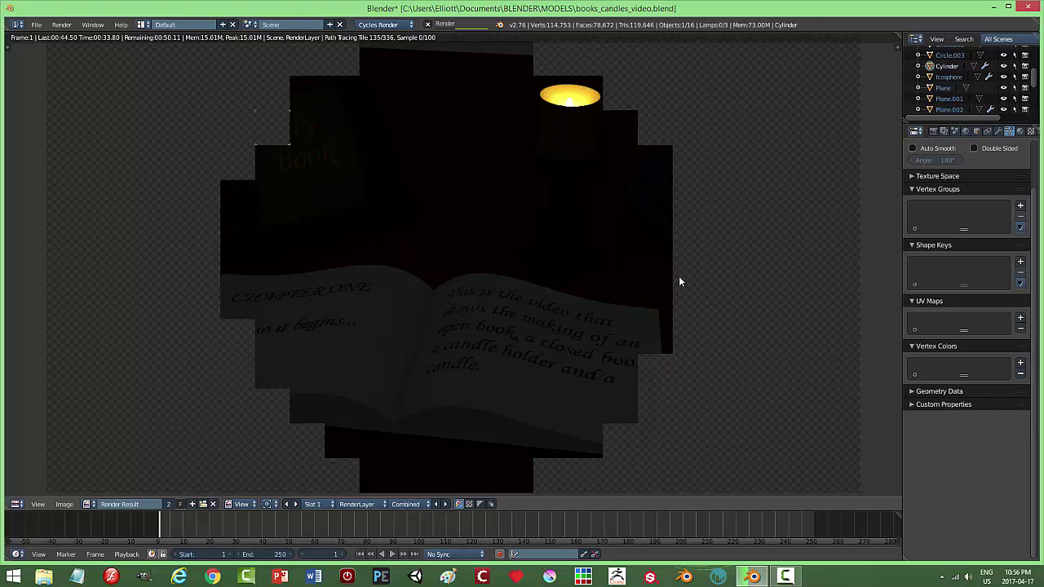
pyautogui.press('Escape')
pyautogui.hotkey('ctrl', 's')
# Confirm the save overwrite, check the rendered preview, and save the file again.
pyautogui.click(634, 250)
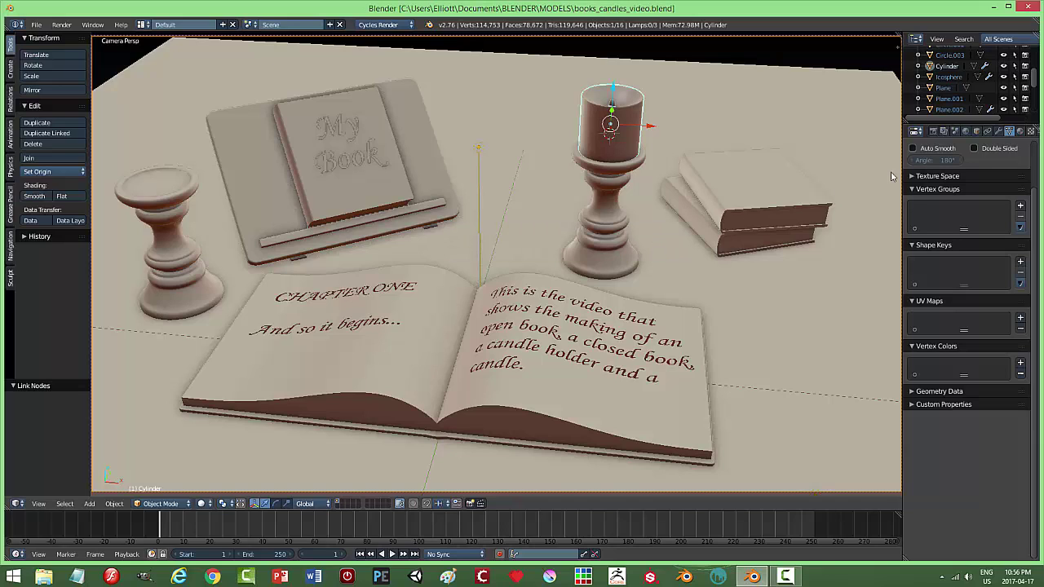
pyautogui.scroll(-1, 1034, 86)
pyautogui.scroll(-5, 1034, 86)
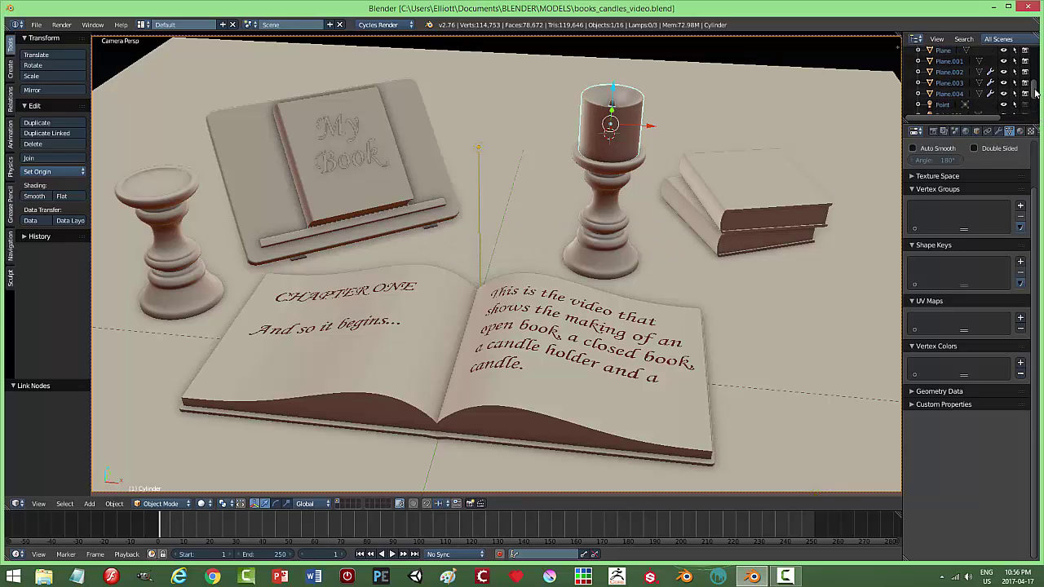
pyautogui.click(1004, 100)
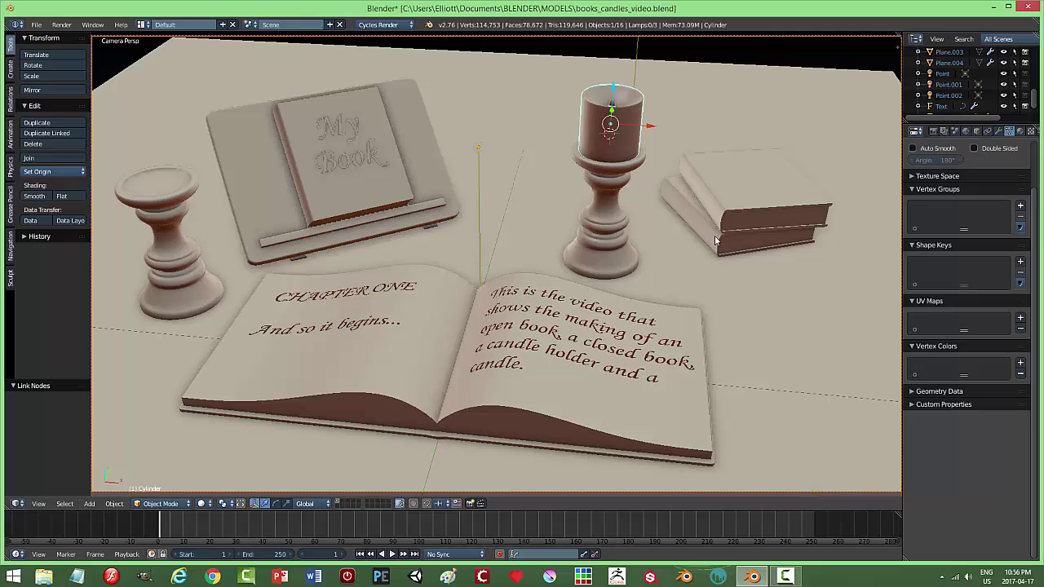
pyautogui.hotkey('shift', 'z')
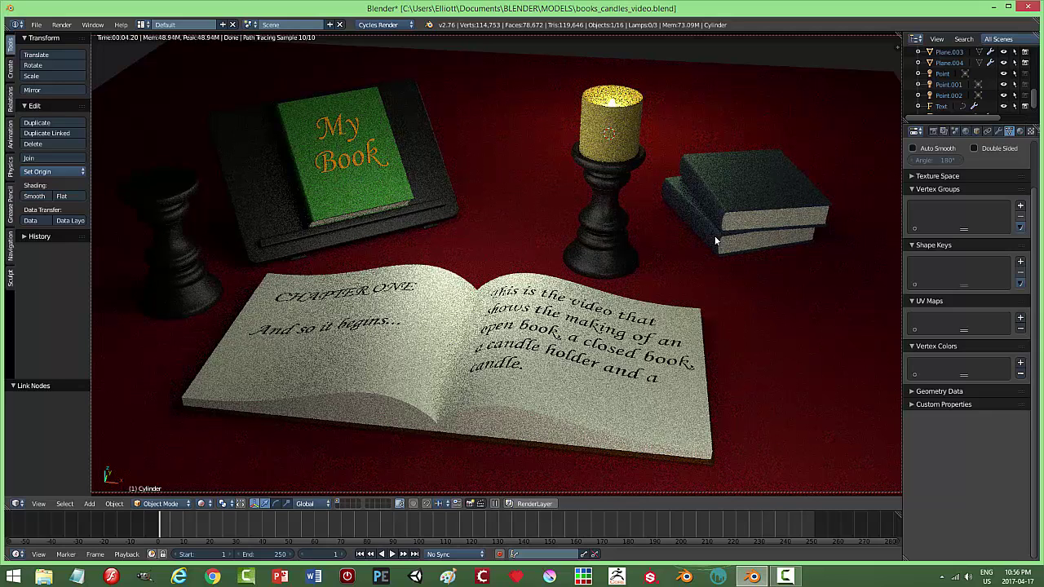
pyautogui.hotkey('shift', 'z')
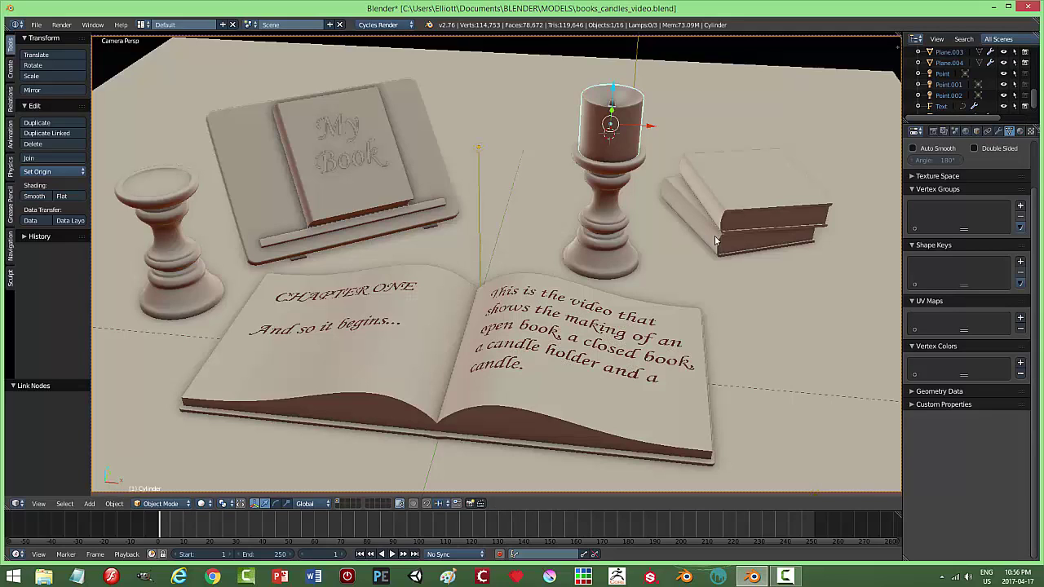
pyautogui.hotkey('ctrl', 's')
pyautogui.click(715, 233)
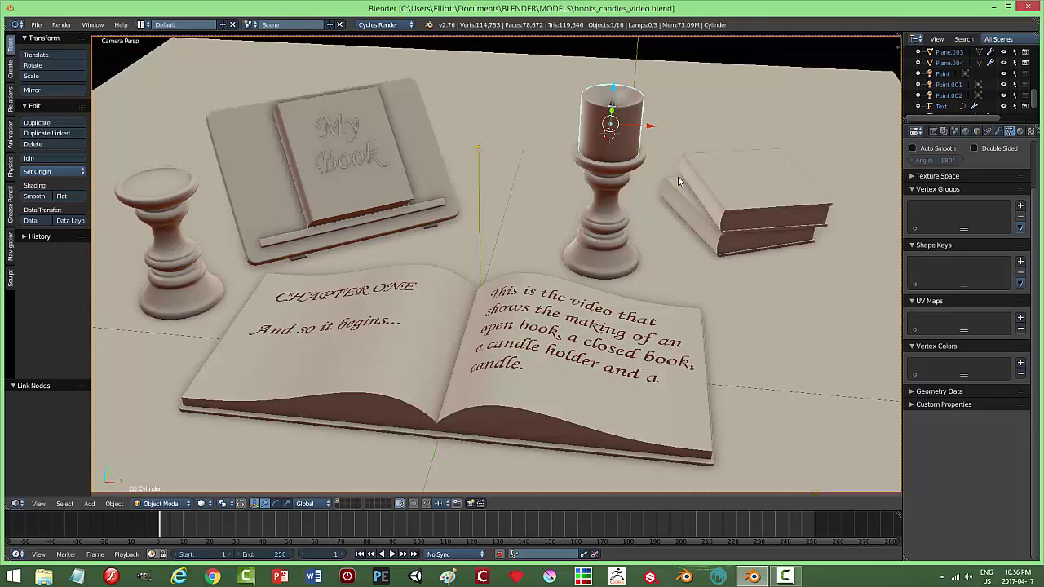
# Select the right-hand candle's flame together with its cylinder.
pyautogui.press('KP_Decimal')
pyautogui.scroll(3, 678, 176)
pyautogui.scroll(-5, 654, 145)
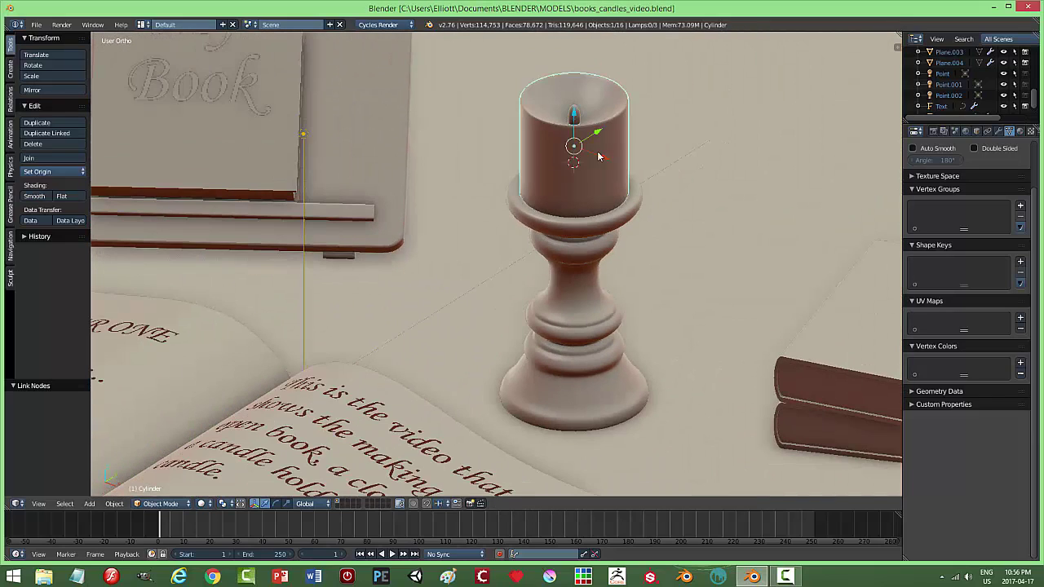
pyautogui.scroll(-7, 575, 116)
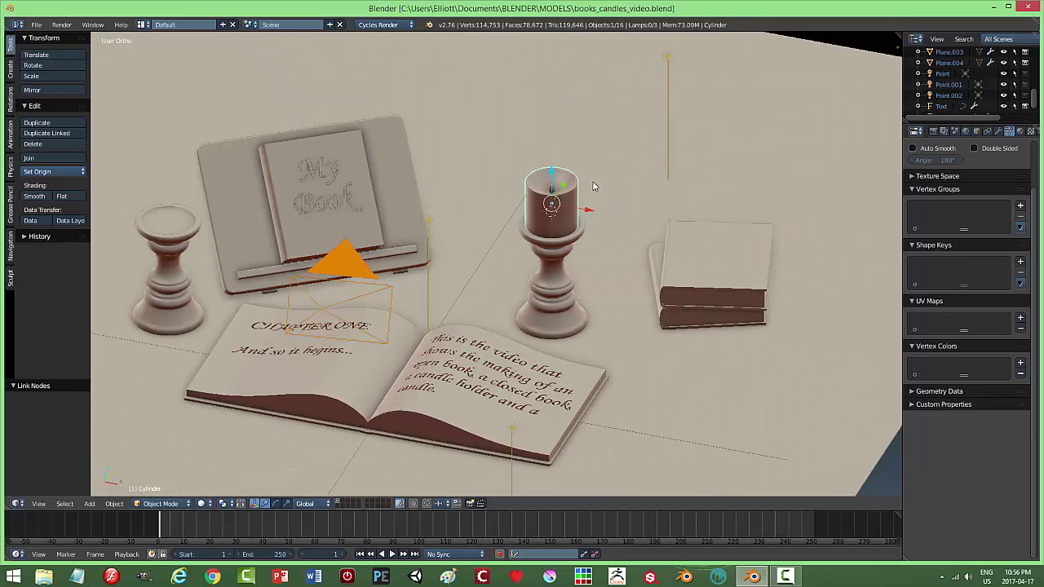
pyautogui.scroll(3, 520, 253)
pyautogui.scroll(2, 574, 241)
pyautogui.moveTo(577, 242); pyautogui.dragTo(591, 239, button='middle')
pyautogui.press('a')
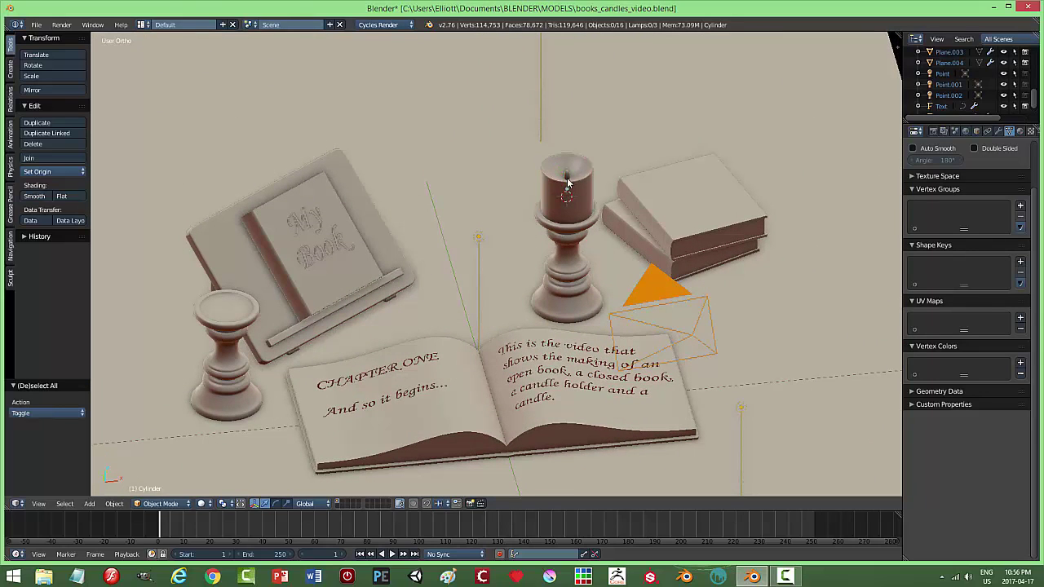
pyautogui.rightClick(580, 182)
pyautogui.keyDown('shift'); pyautogui.rightClick(583, 204); pyautogui.keyUp('shift')
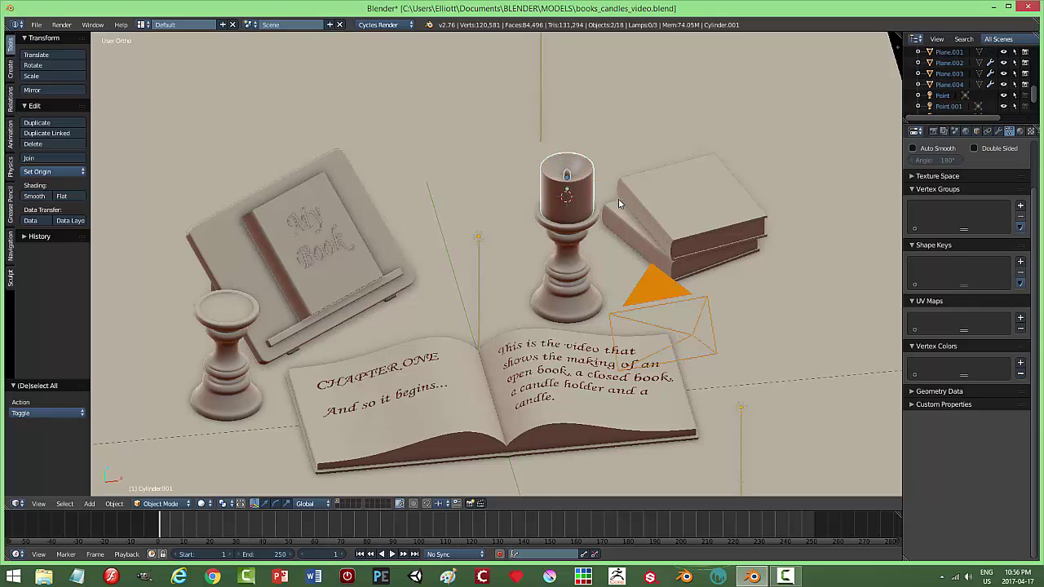
# Duplicate the candle and flame and move the copy left along X.
pyautogui.hotkey('shift', 'd')
pyautogui.press('x')
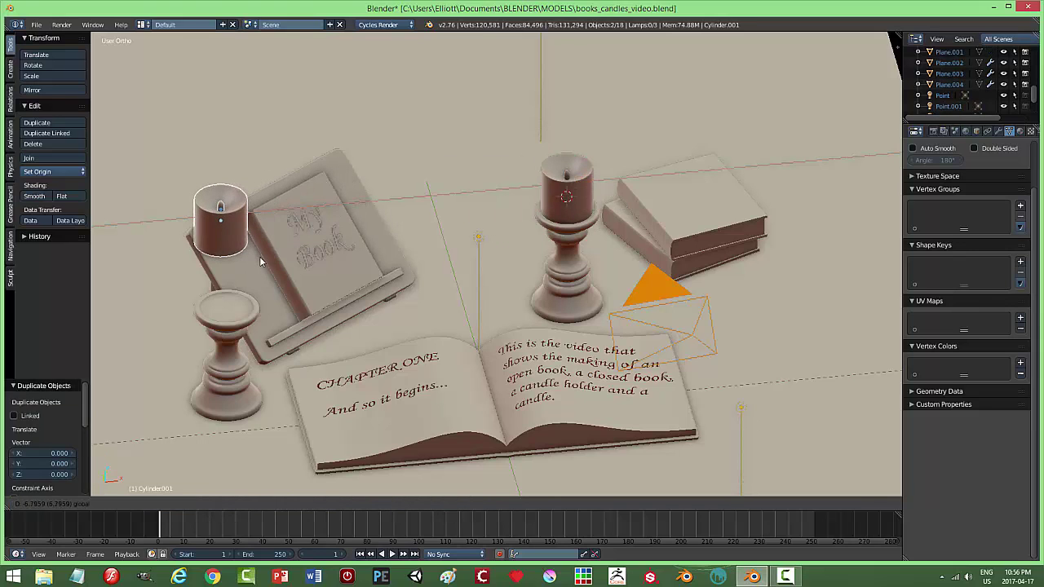
pyautogui.click(218, 241)
pyautogui.moveTo(322, 231); pyautogui.dragTo(319, 231, button='middle')
# In top view, align the copy over the left candle holder along Y and X.
pyautogui.press('KP_7')
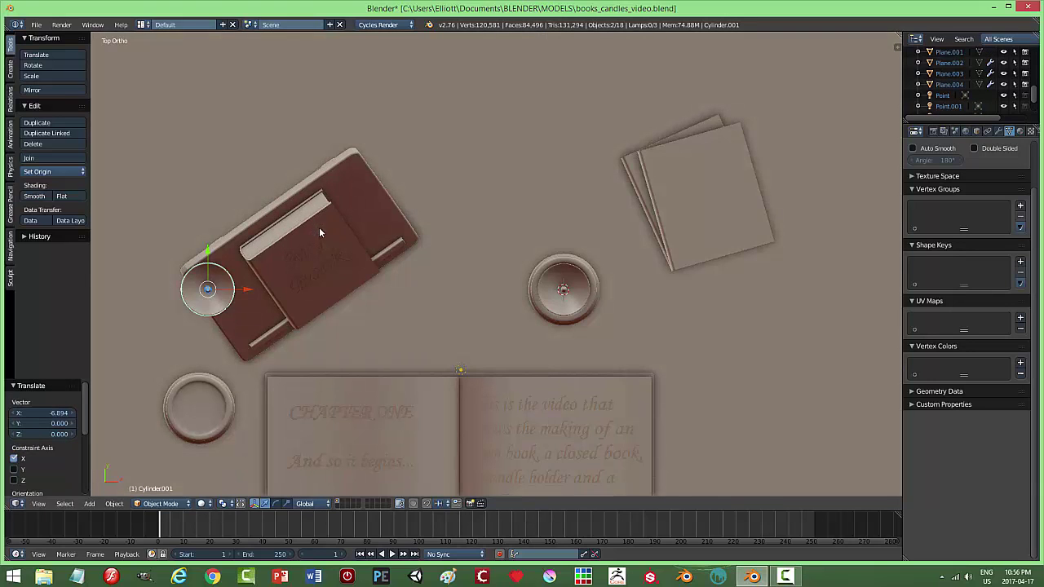
pyautogui.press('g')
pyautogui.press('y')
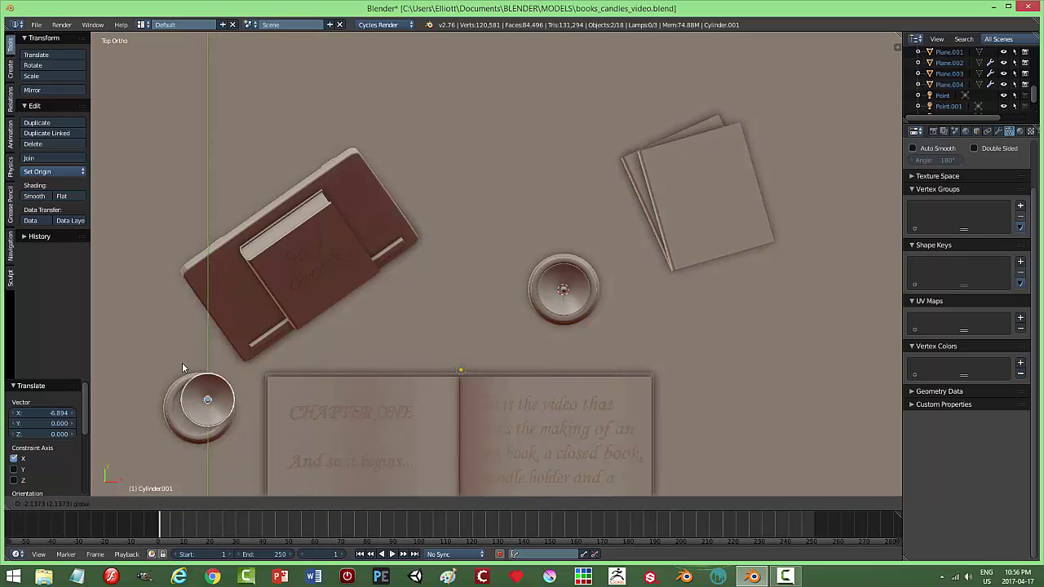
pyautogui.click(182, 365)
pyautogui.press('g')
pyautogui.press('x')
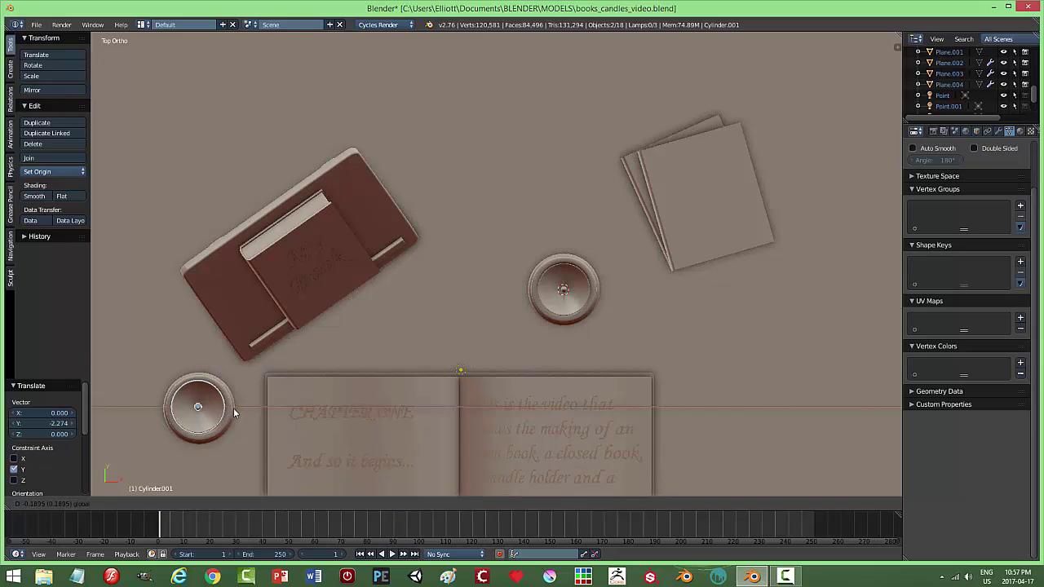
pyautogui.click(237, 416)
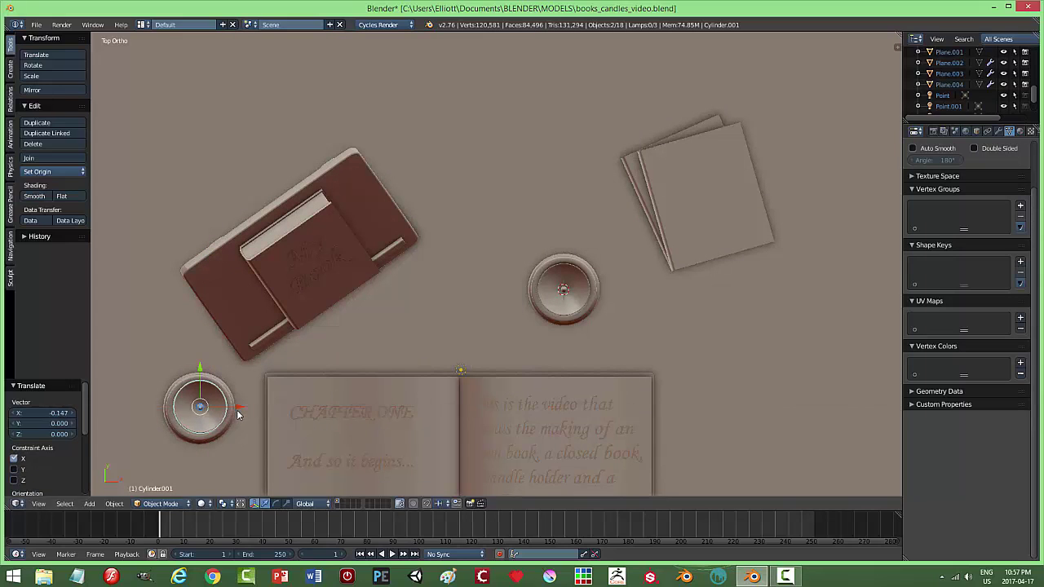
# In camera view, nudge the copy sideways, deselect all, and preview in Cycles.
pyautogui.press('KP_0')
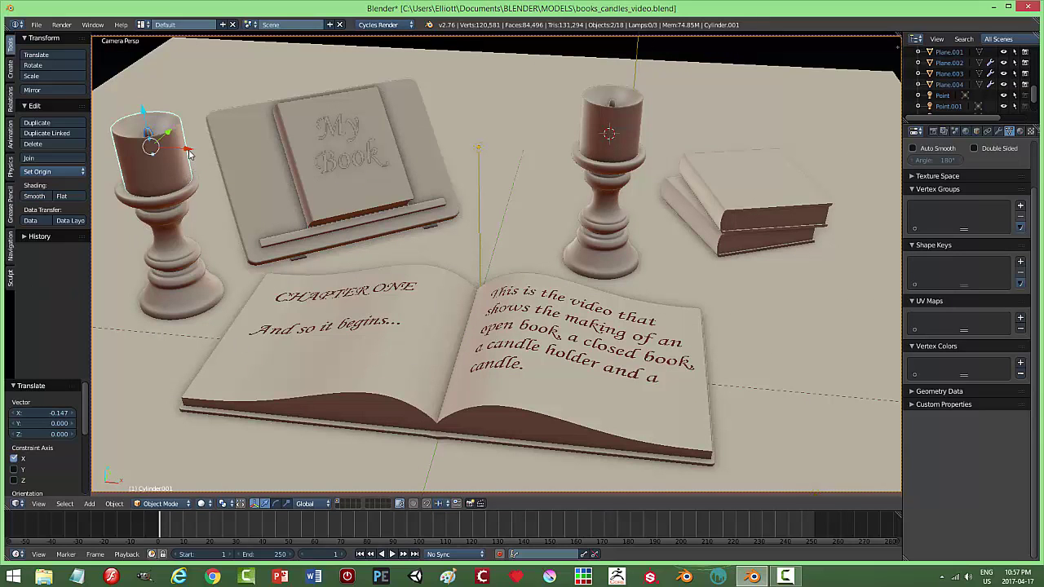
pyautogui.moveTo(189, 151); pyautogui.dragTo(170, 152)
pyautogui.press('a')
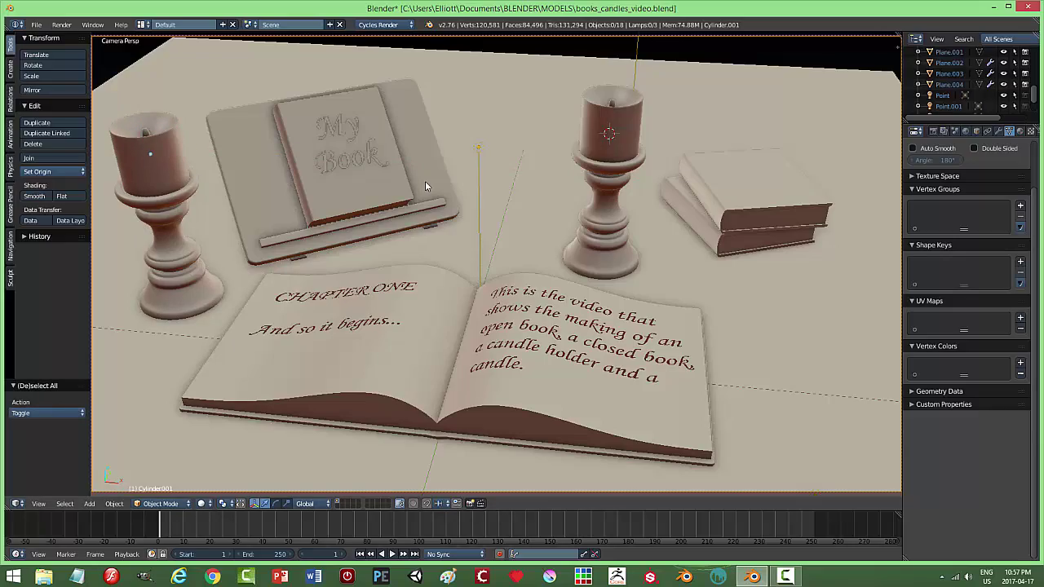
pyautogui.hotkey('shift', 'z')
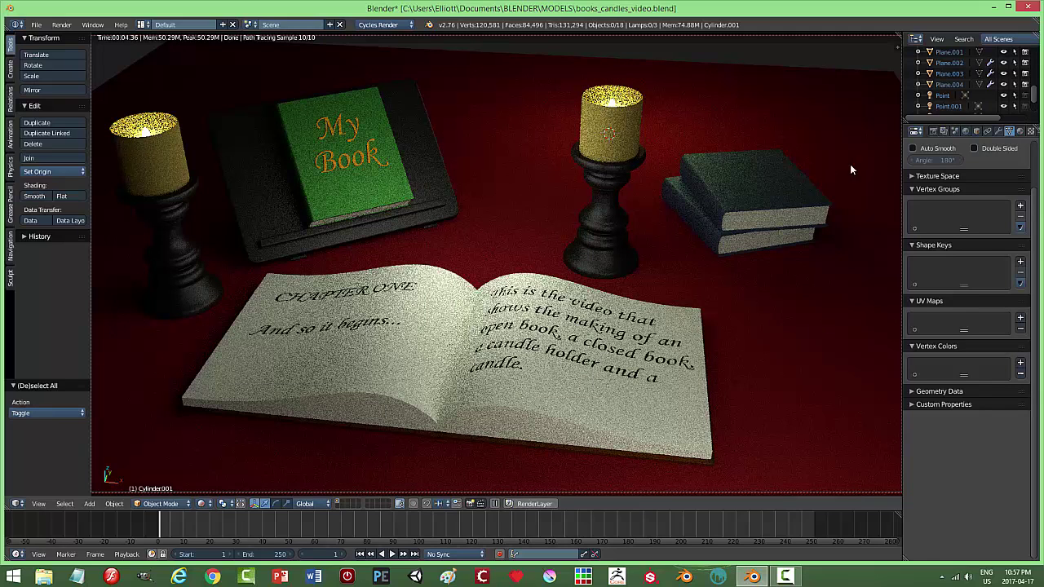
# Toggle two lamps' visibility in the Outliner while viewing the rendered preview.
pyautogui.moveTo(1036, 98); pyautogui.dragTo(1034, 106)
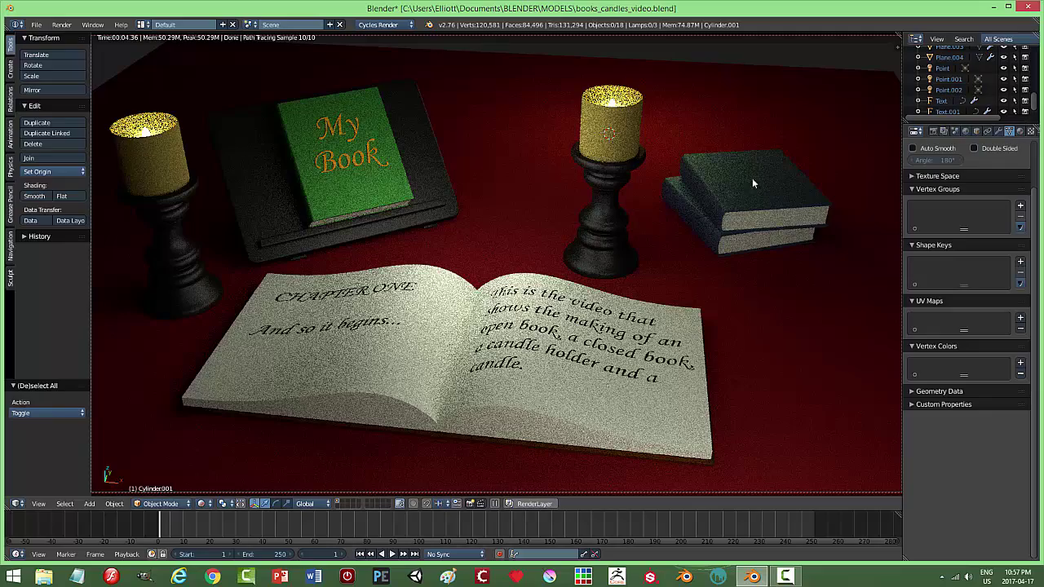
pyautogui.hotkey('shift', 'z')
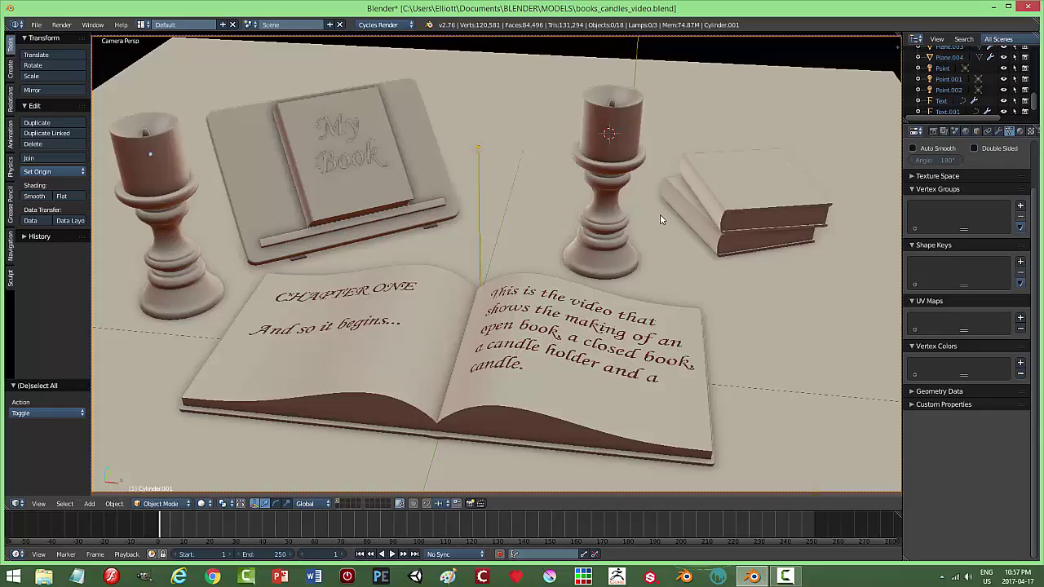
pyautogui.hotkey('shift', 'z')
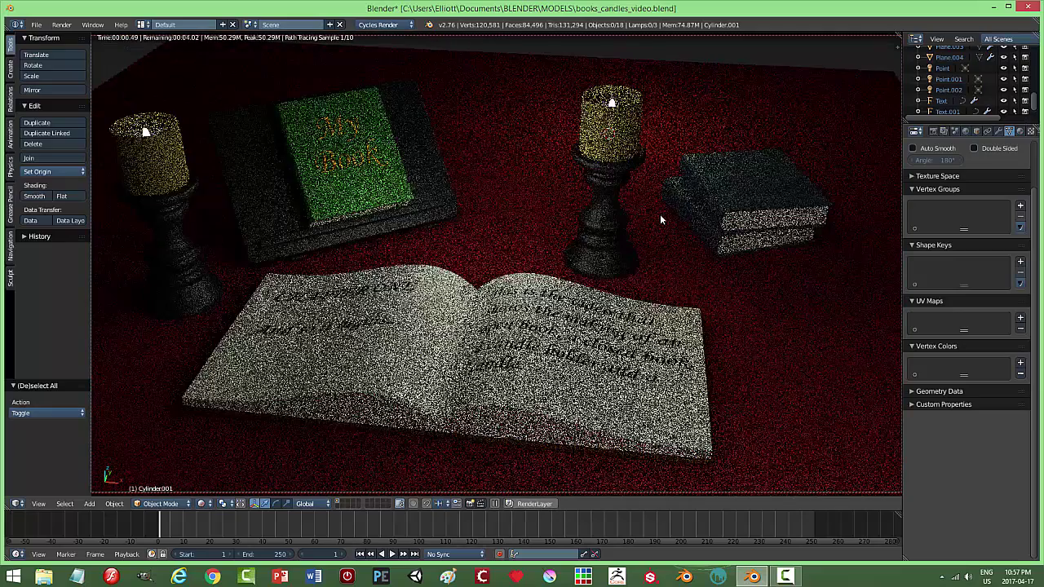
pyautogui.click(1006, 79)
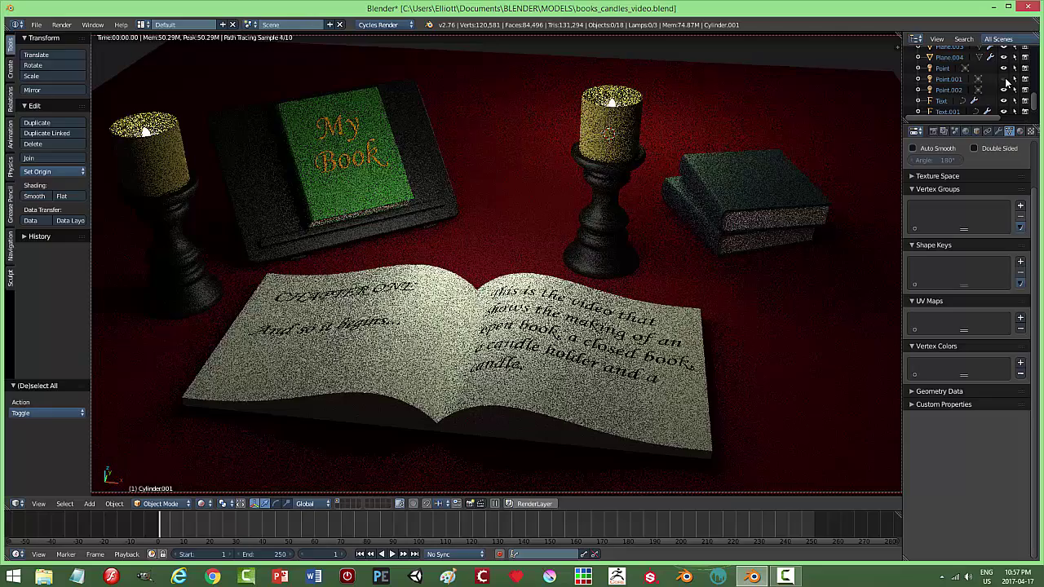
pyautogui.click(1004, 79)
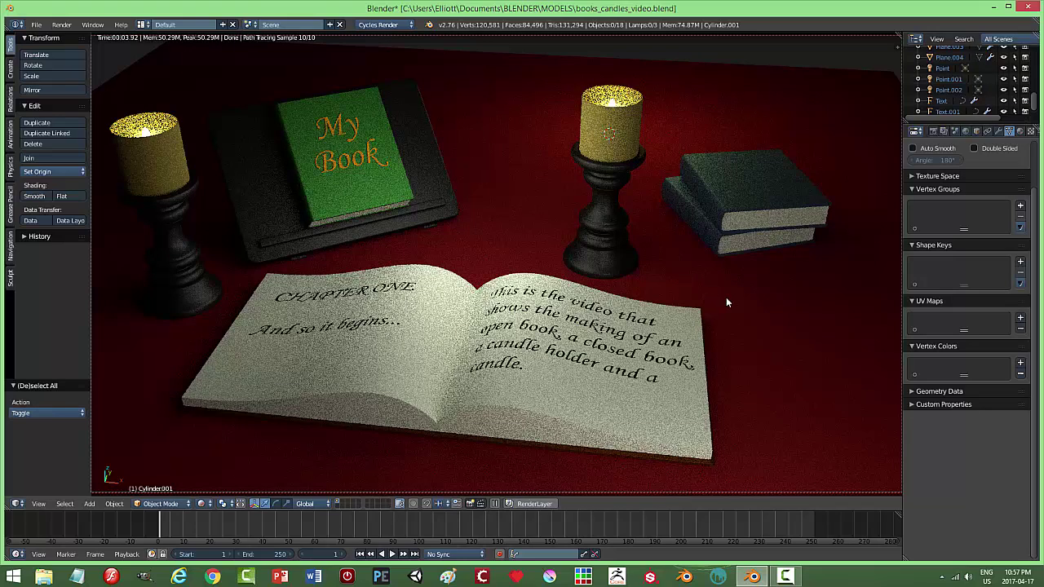
# Orbit around the open book and candles to inspect the rendered lighting.
pyautogui.moveTo(724, 303); pyautogui.dragTo(717, 300, button='middle')
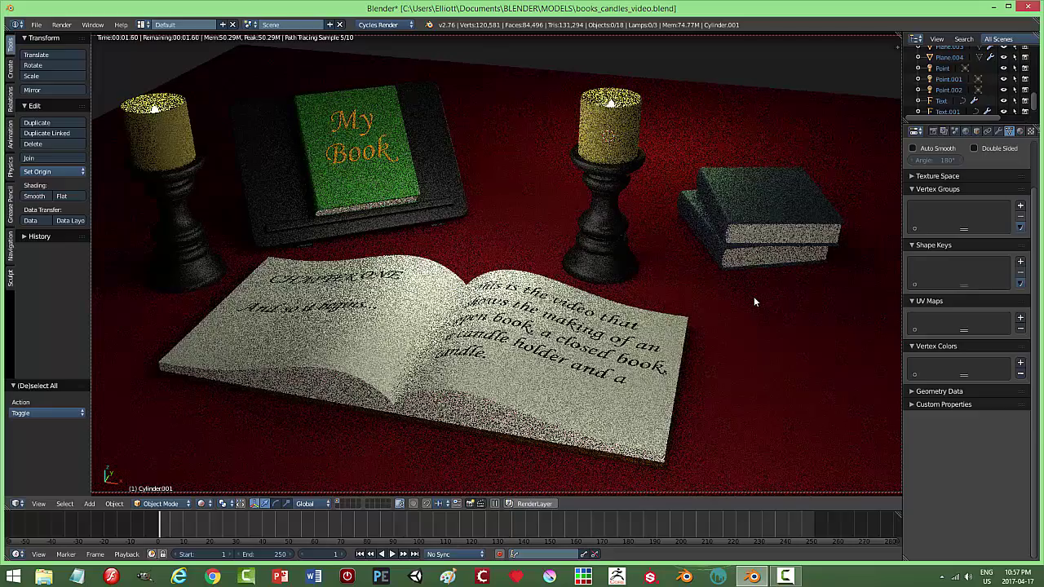
pyautogui.moveTo(574, 310); pyautogui.dragTo(593, 312, button='middle')
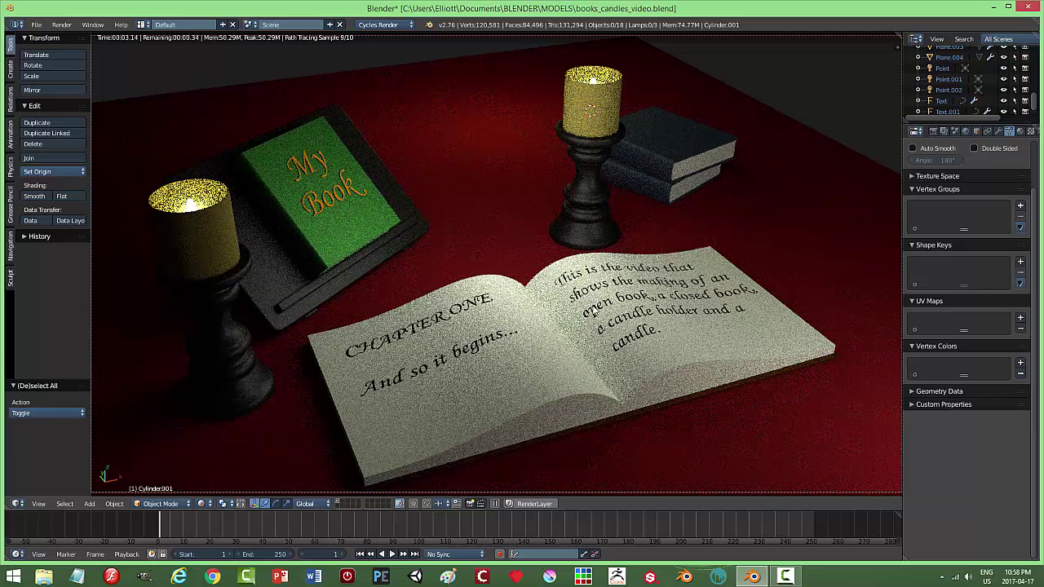
pyautogui.moveTo(593, 312); pyautogui.dragTo(532, 310, button='middle')
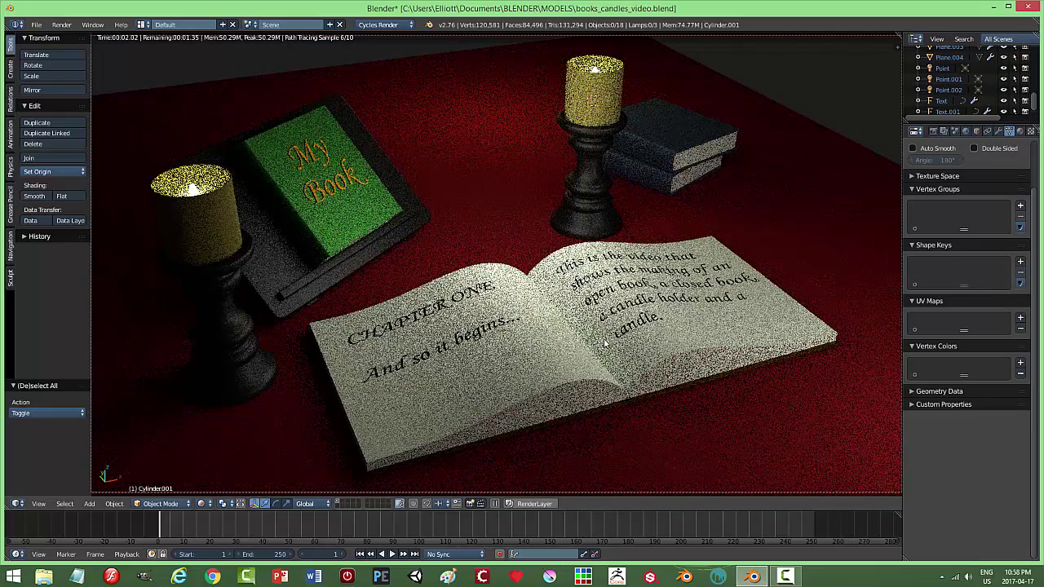
pyautogui.moveTo(618, 338); pyautogui.dragTo(591, 338, button='middle')
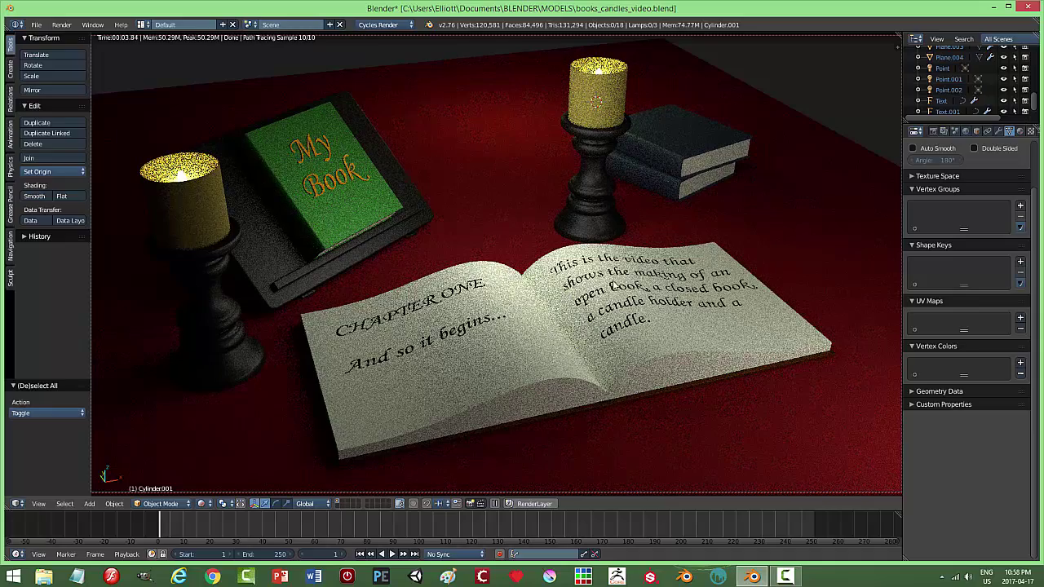
pyautogui.moveTo(613, 285); pyautogui.dragTo(648, 301, button='middle')
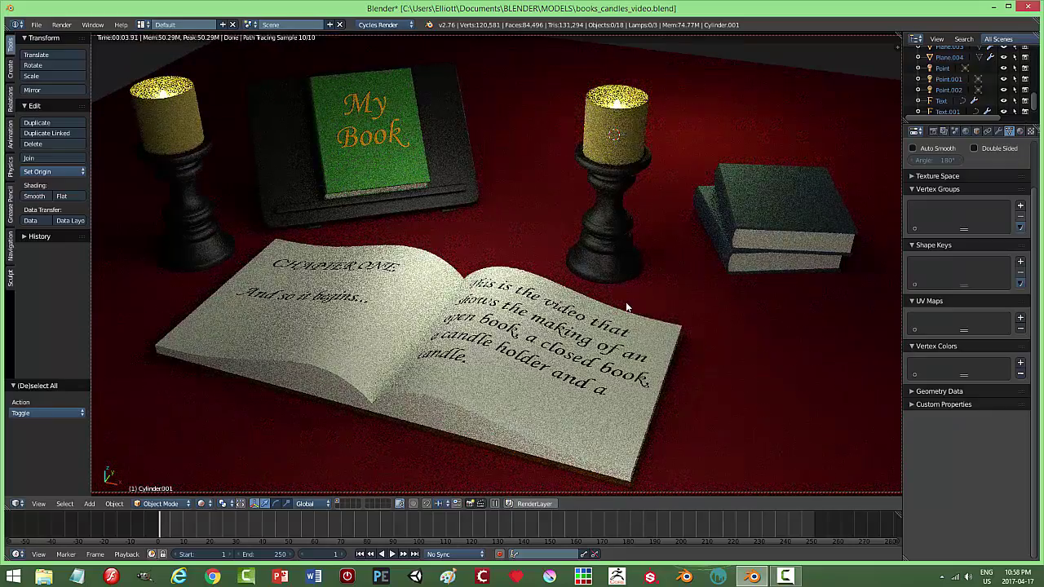
pyautogui.moveTo(623, 307); pyautogui.dragTo(667, 298, button='middle')
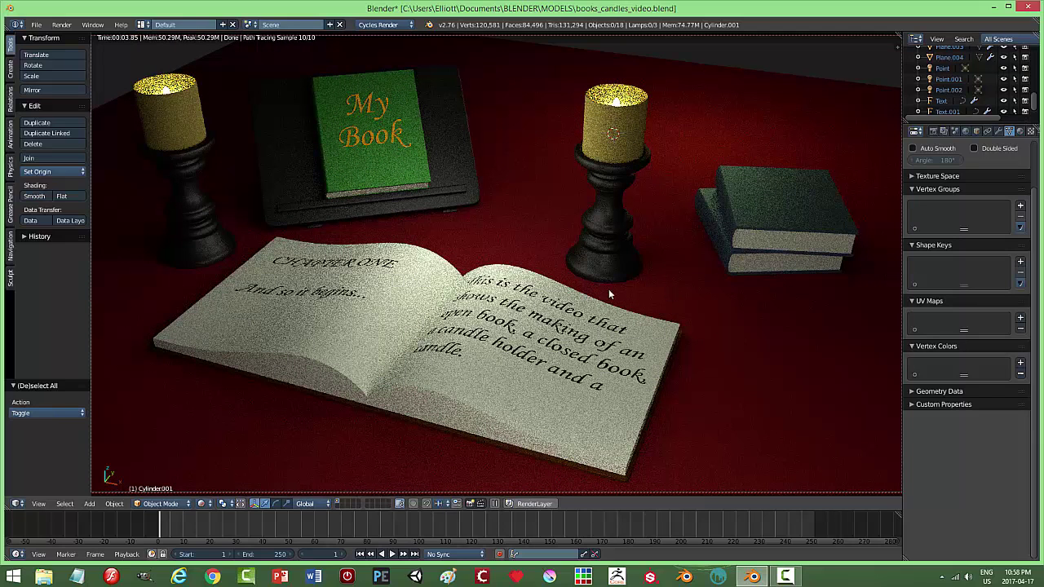
pyautogui.moveTo(544, 282)
pyautogui.mouseDown(button='middle')
pyautogui.moveTo(566, 280)
pyautogui.moveTo(525, 281)
pyautogui.moveTo(526, 296)
pyautogui.moveTo(525, 276)
pyautogui.moveTo(493, 243)
pyautogui.moveTo(552, 247)
pyautogui.mouseUp(button='middle')
# Scale the cloth plane to 1.470 to fill the camera view, then save the file.
pyautogui.press('KP_0')
pyautogui.hotkey('shift', 'z')
pyautogui.rightClick(733, 142)
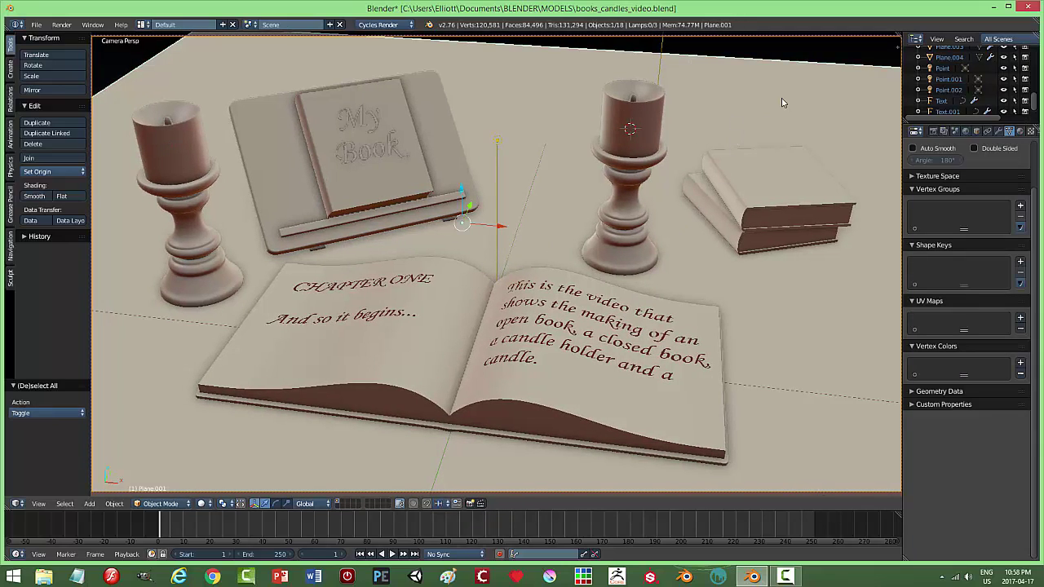
pyautogui.press('s')
pyautogui.click(114, 97)
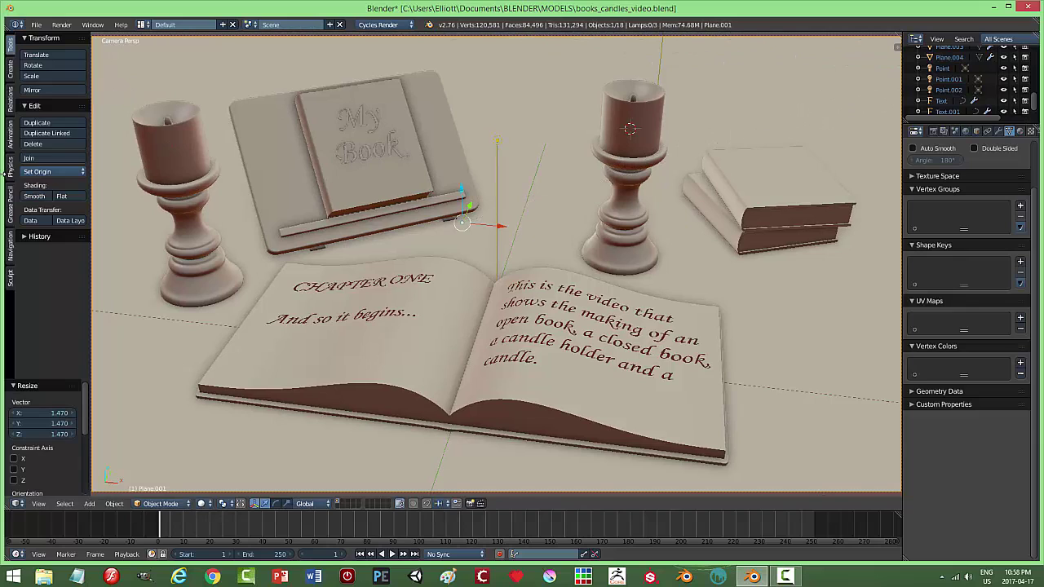
pyautogui.hotkey('ctrl', 's')
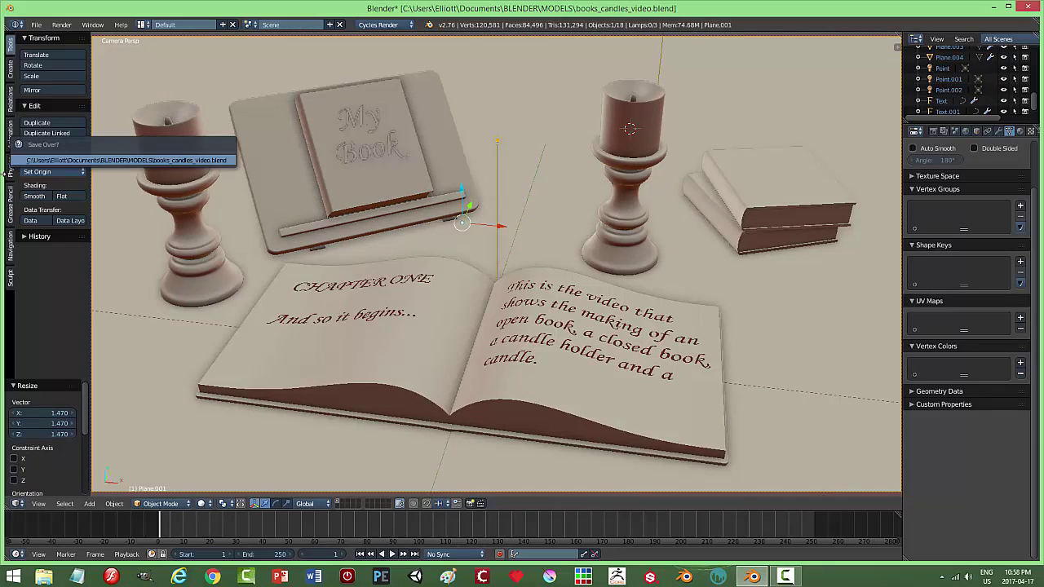
pyautogui.click(70, 161)
# Select the lower closed book and slide its duplicate left beside the right candle.
pyautogui.rightClick(755, 203)
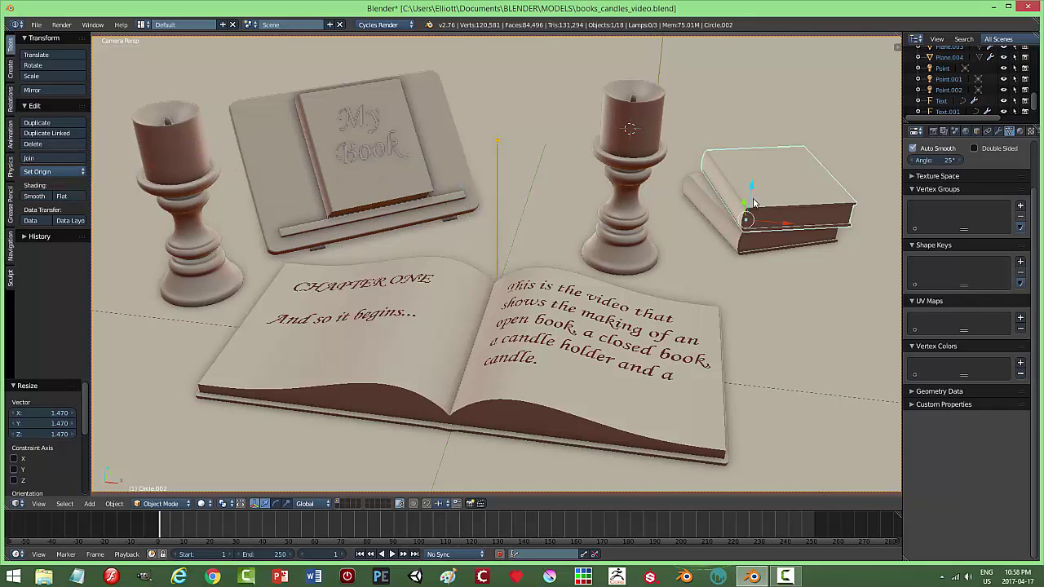
pyautogui.keyDown('shift'); pyautogui.rightClick(713, 224); pyautogui.keyUp('shift')
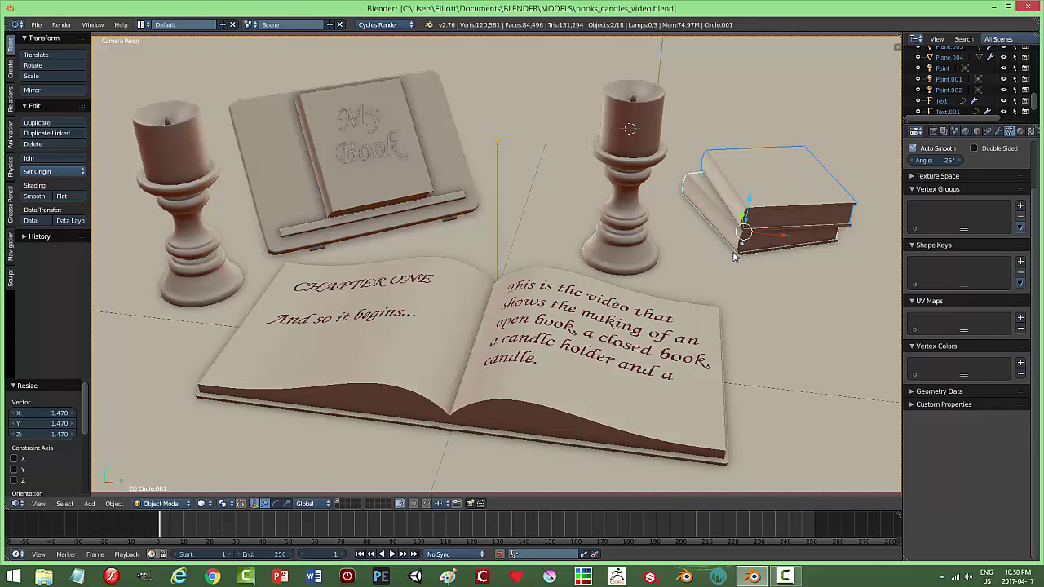
pyautogui.rightClick(737, 236)
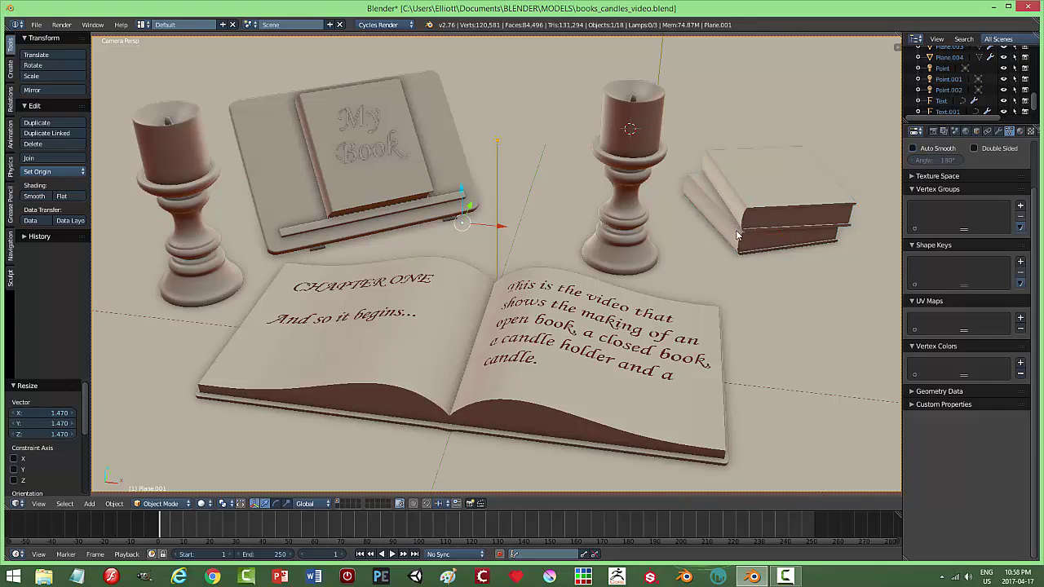
pyautogui.rightClick(744, 228)
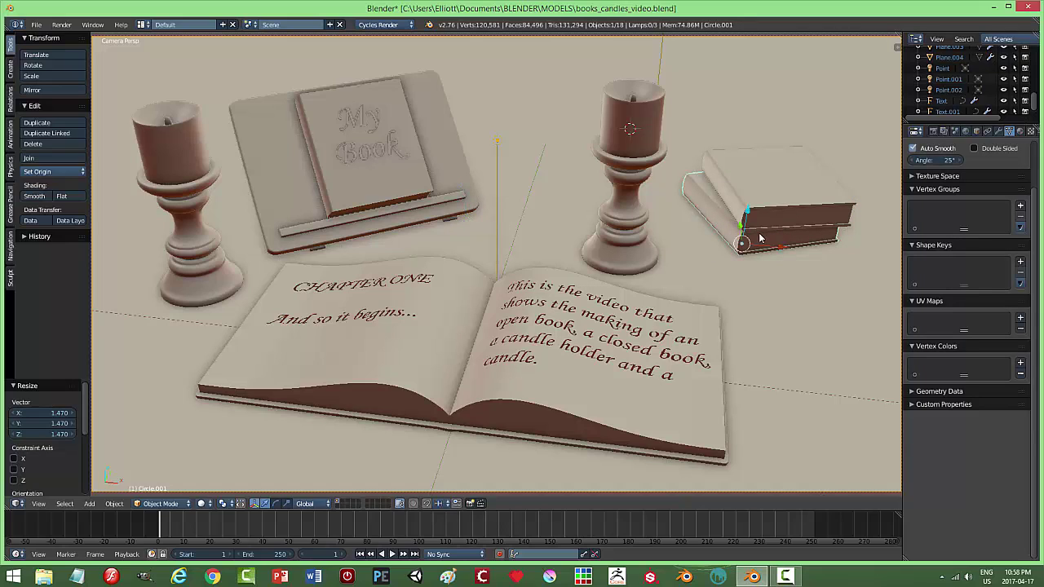
pyautogui.hotkey('shift', 'd')
pyautogui.rightClick(767, 240)
pyautogui.moveTo(781, 248); pyautogui.dragTo(546, 238)
# Rotate the new book about -30° and set its origin to geometry.
pyautogui.press('r')
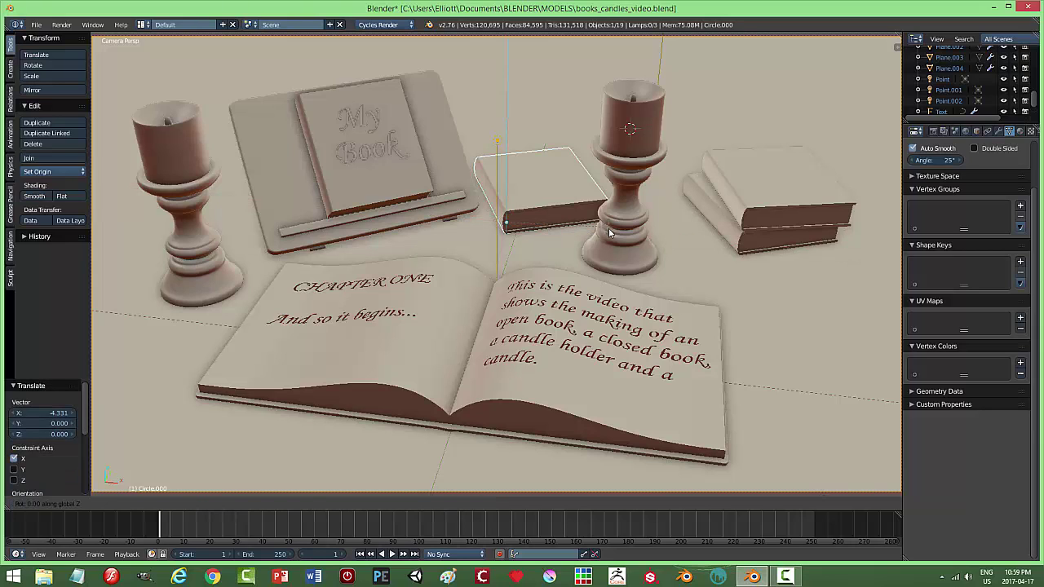
pyautogui.click(540, 248)
pyautogui.click(70, 172)
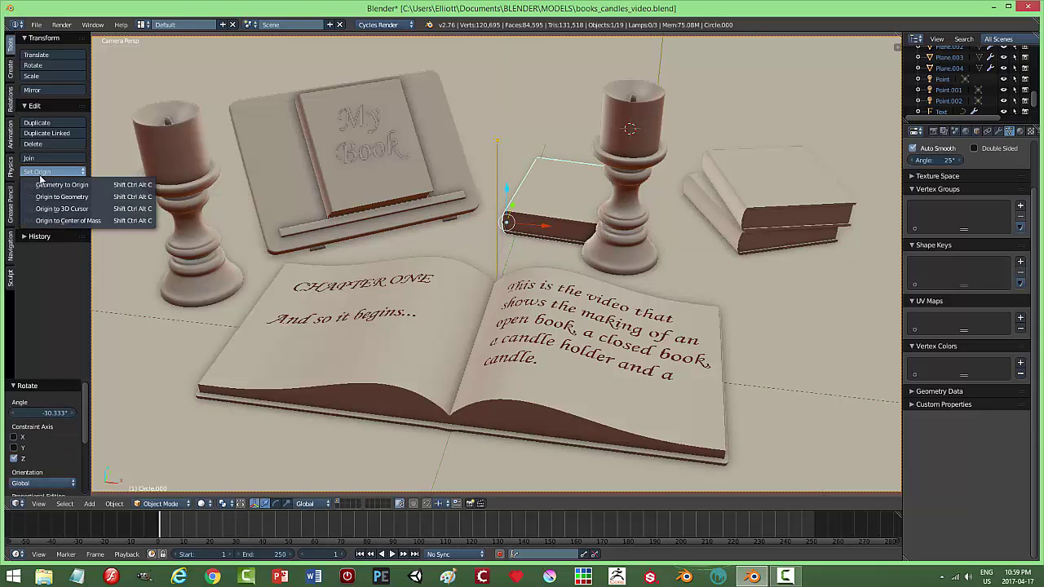
pyautogui.click(64, 194)
# Slide the book left, turn it slightly more, nudge it into place, and render with F12.
pyautogui.moveTo(563, 200); pyautogui.dragTo(539, 196)
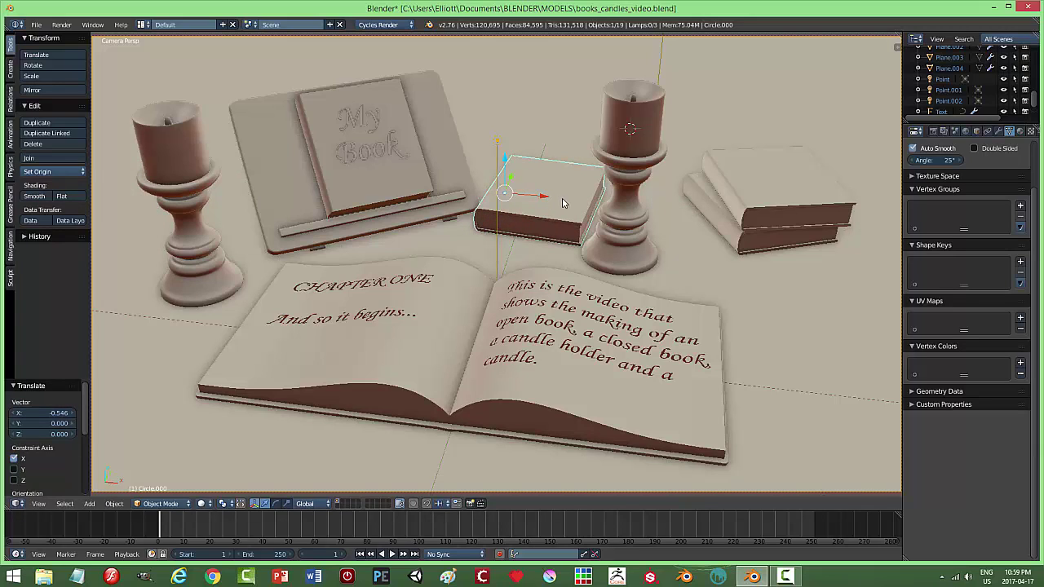
pyautogui.press('r')
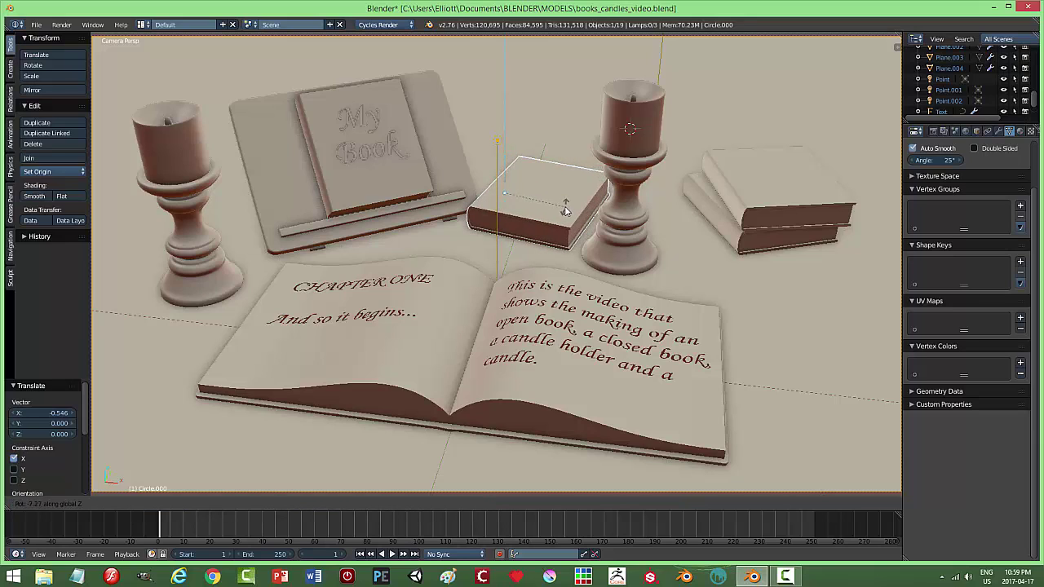
pyautogui.click(565, 211)
pyautogui.moveTo(543, 200); pyautogui.dragTo(551, 146)
pyautogui.press('a')
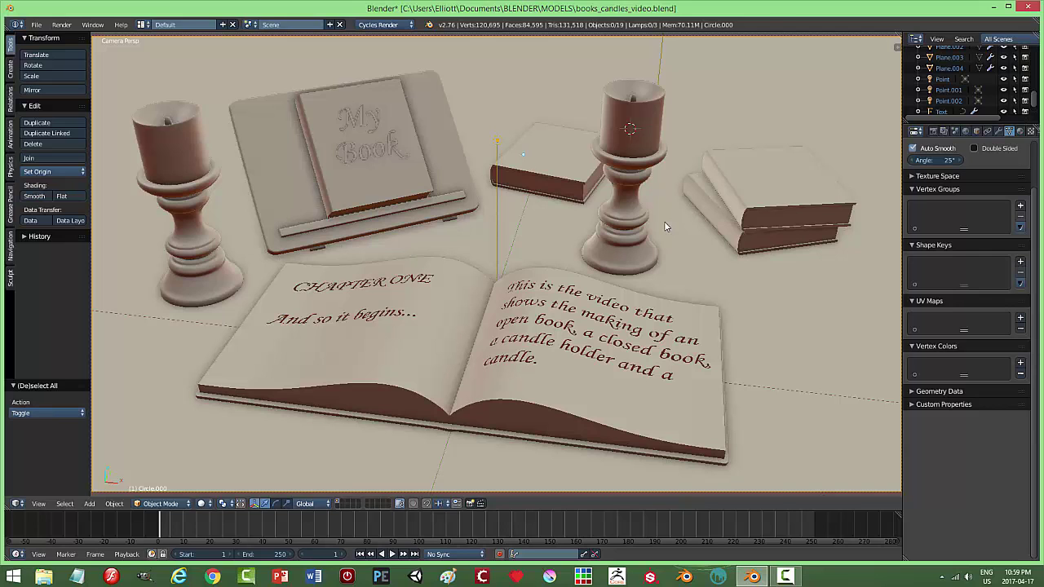
pyautogui.press('F12')
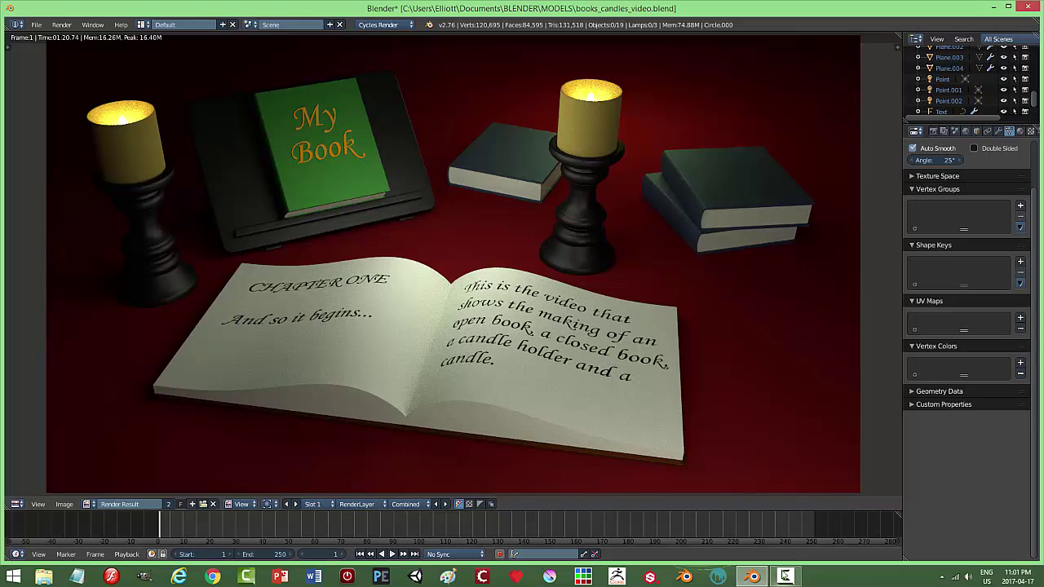
# Let the Cycles render finish and view it as book_candle2.png in Photo Viewer.
pyautogui.click(785, 576)
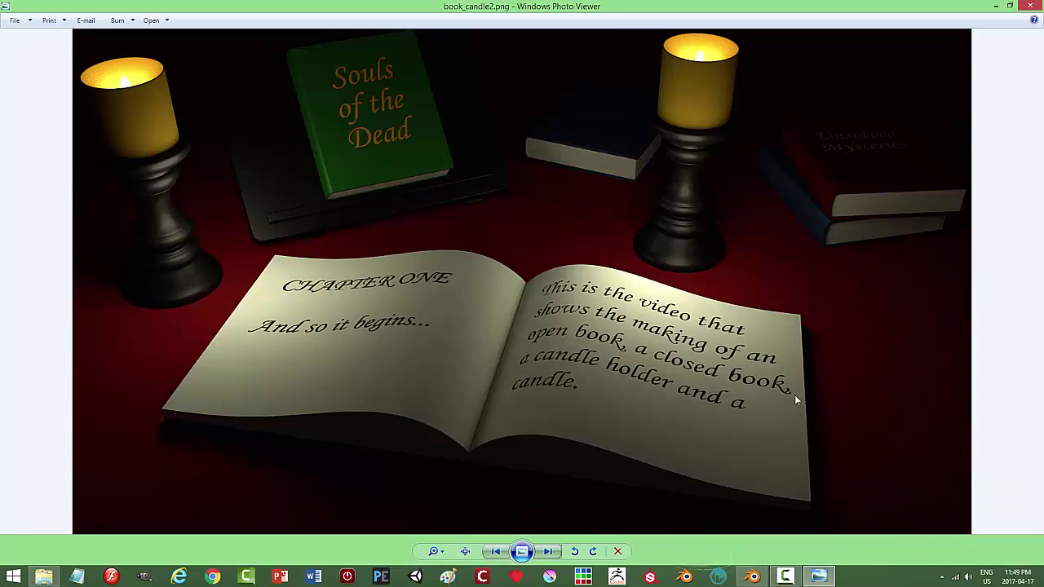
# Go back to the earlier render book_candle.png showing the 'BLENDER BASICS' book.
pyautogui.click(785, 577)
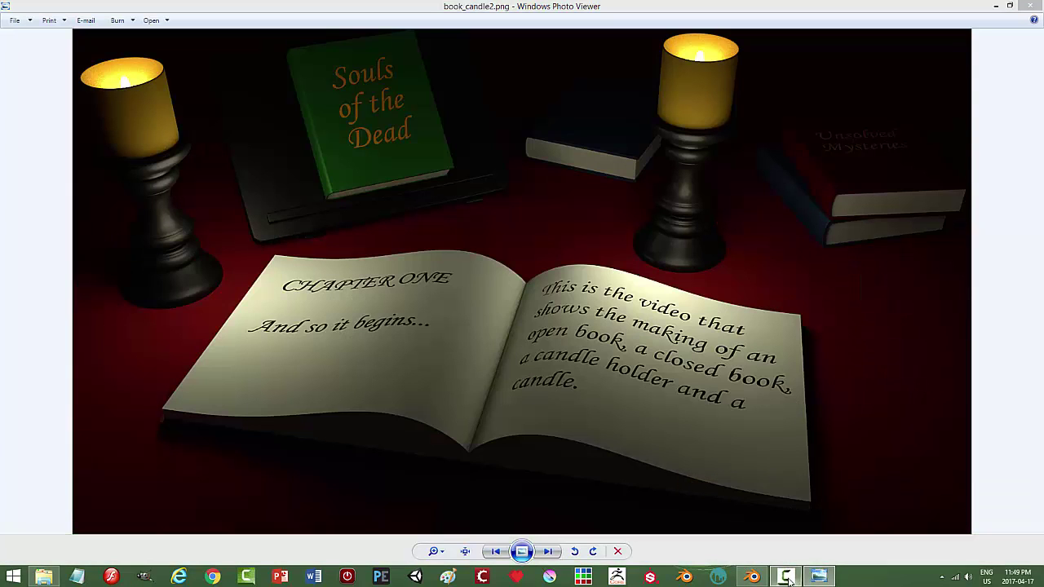
pyautogui.click(1019, 485)
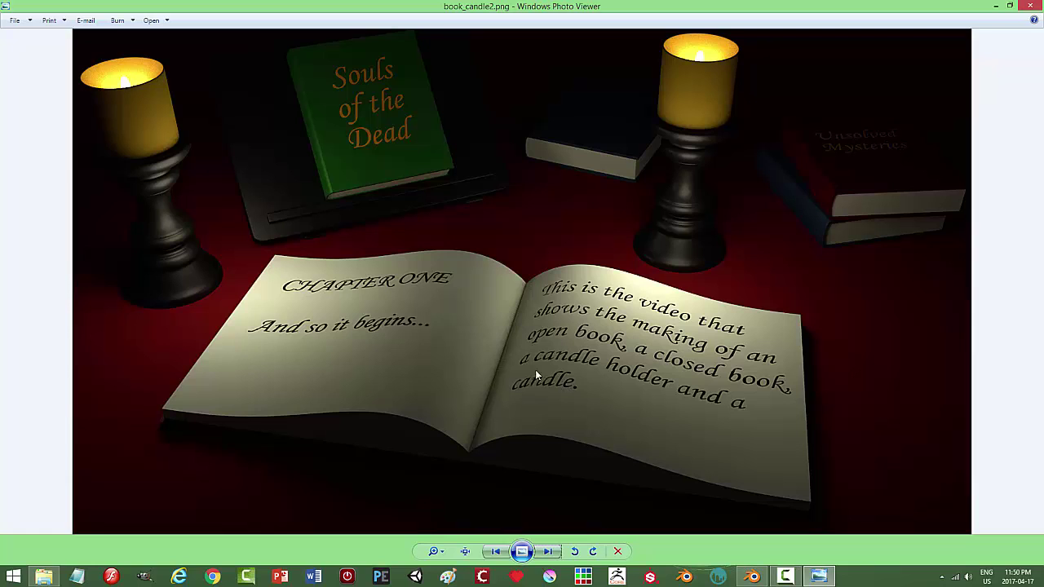
pyautogui.click(495, 551)
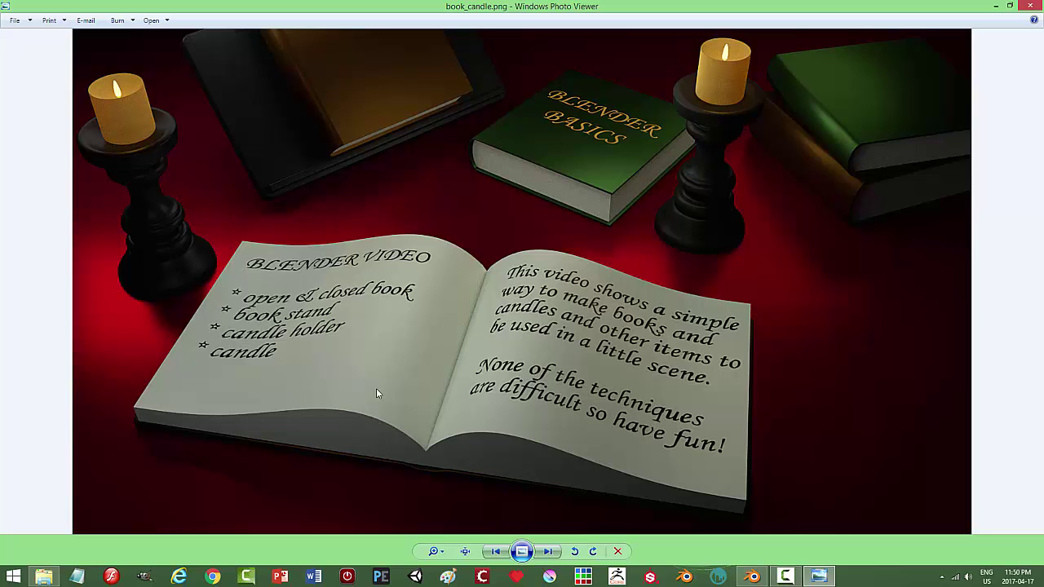
# Return Photo Viewer to the book_candle2.png render showing the 'Souls of the Dead' book.
pyautogui.click(550, 551)
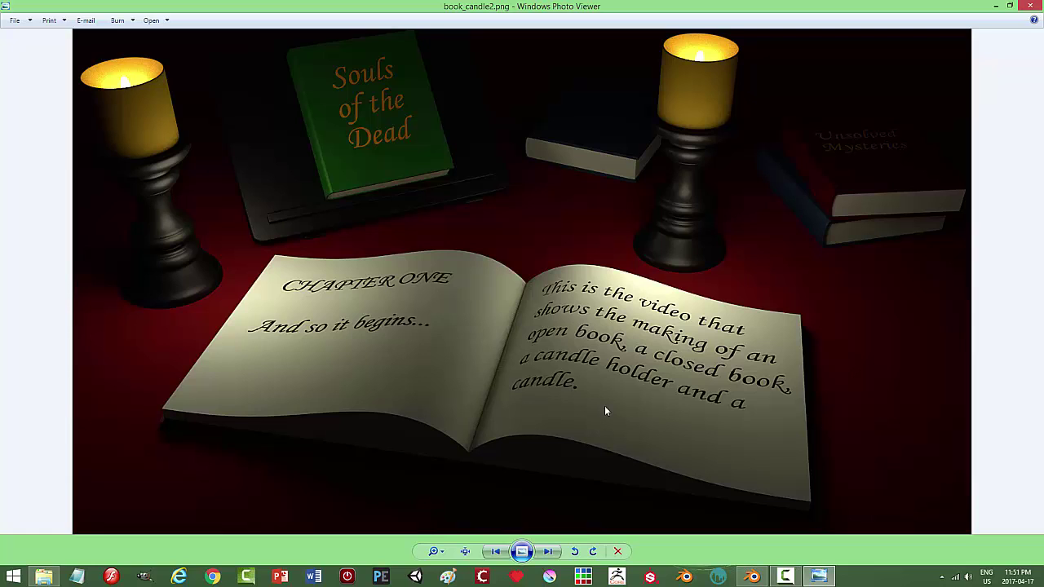
# View the render at actual size, pan to its top, fit it back, then return to Blender.
pyautogui.click(467, 552)
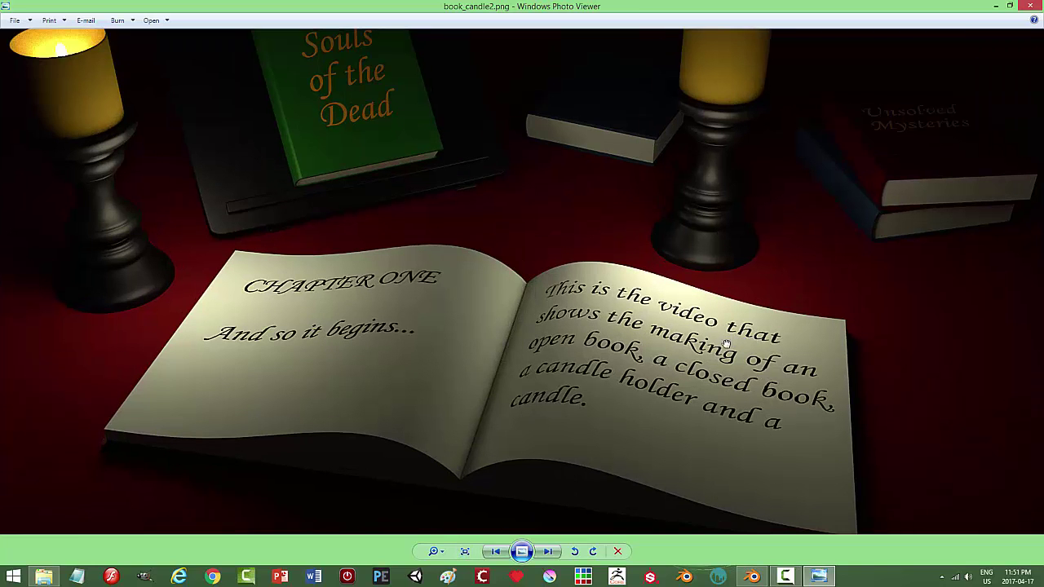
pyautogui.moveTo(728, 336); pyautogui.dragTo(722, 424)
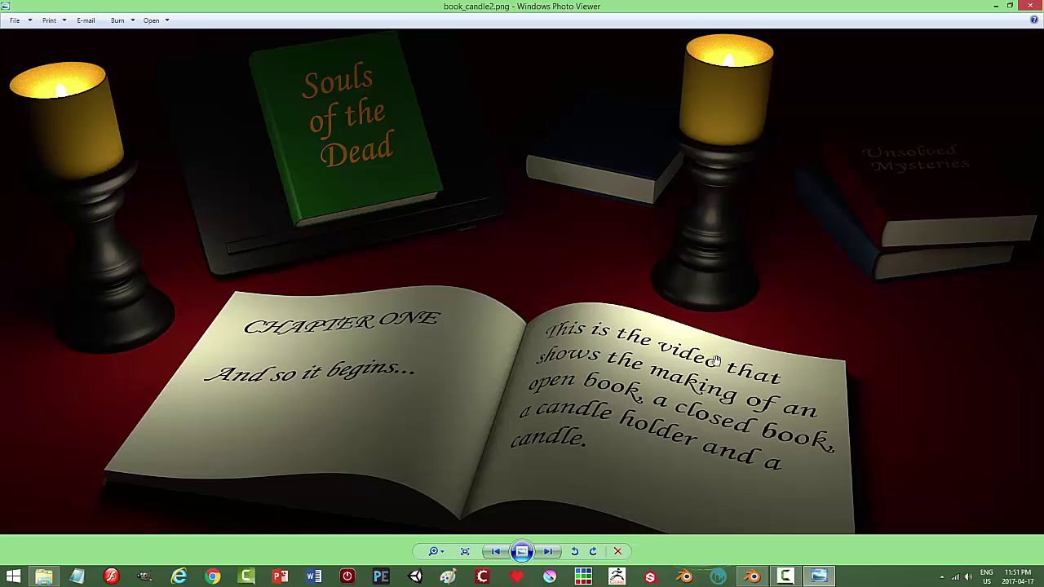
pyautogui.click(465, 552)
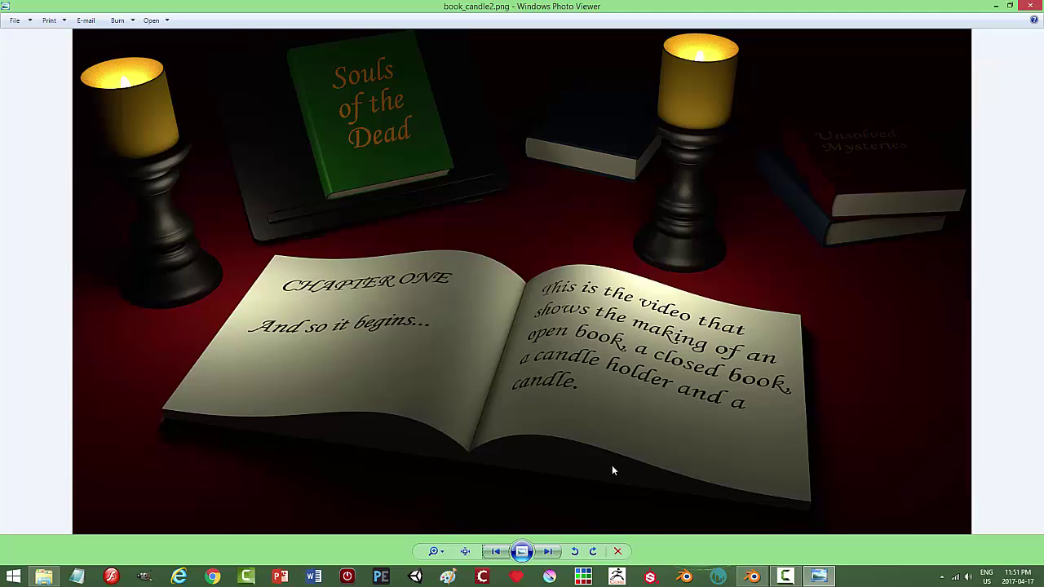
pyautogui.click(755, 576)
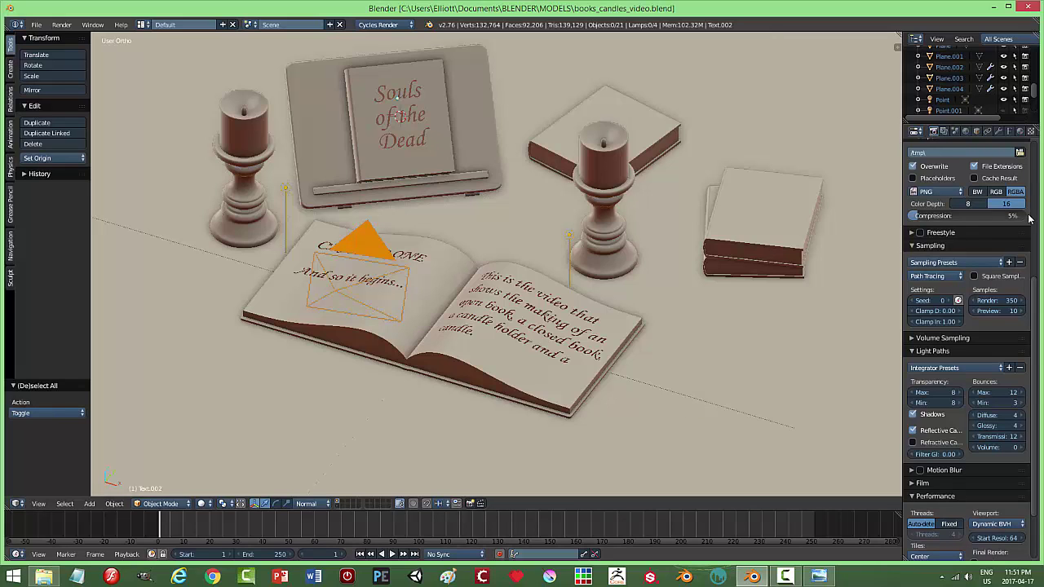
# Review the Cycles settings (Path Tracing, 350 samples, reflective caustics only), then bring back book_candle2.png.
pyautogui.moveTo(1034, 311); pyautogui.dragTo(1040, 175)
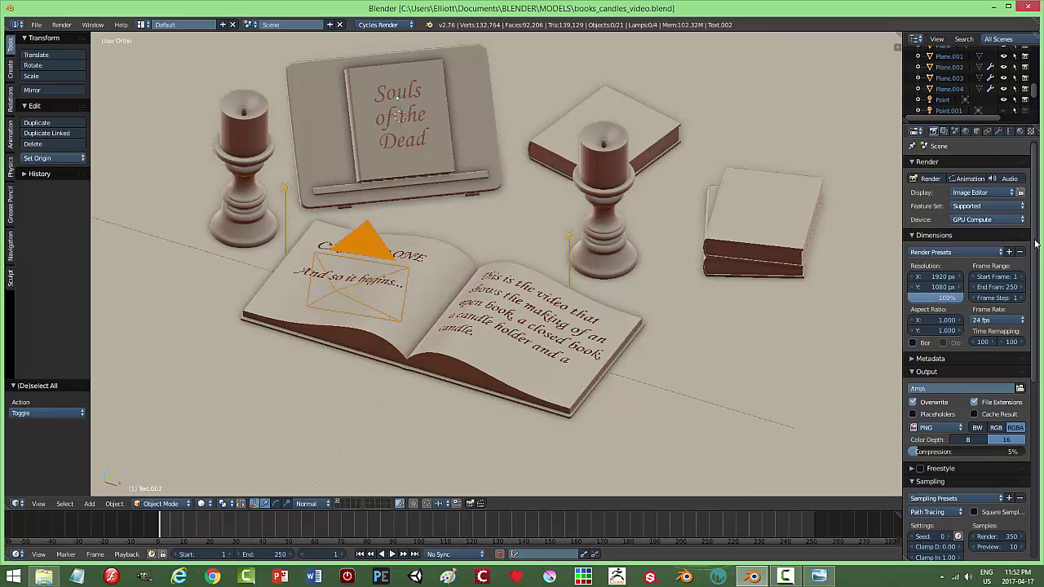
pyautogui.moveTo(1036, 243); pyautogui.dragTo(1037, 348)
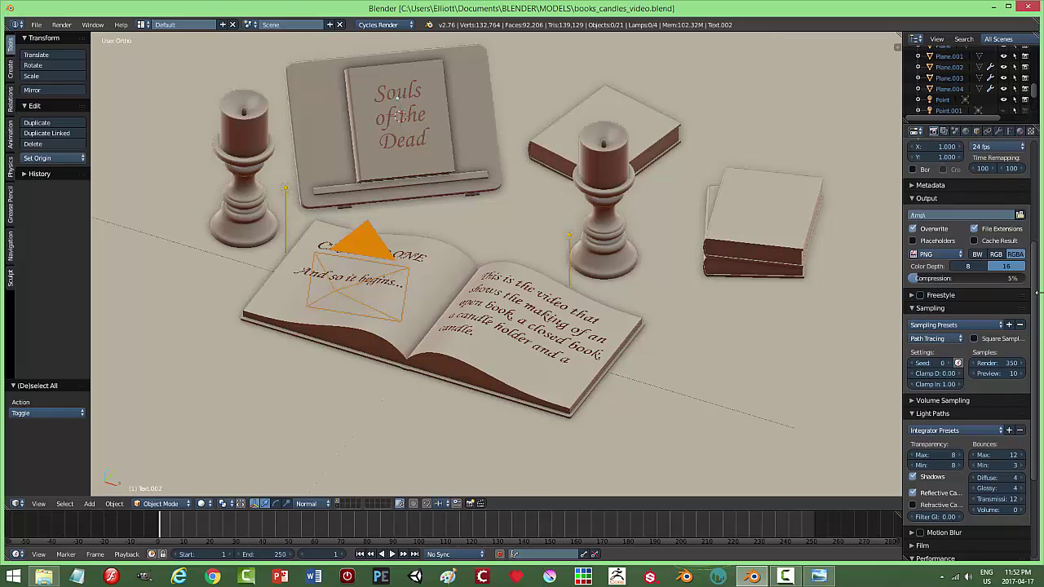
pyautogui.moveTo(1037, 294); pyautogui.dragTo(1014, 303)
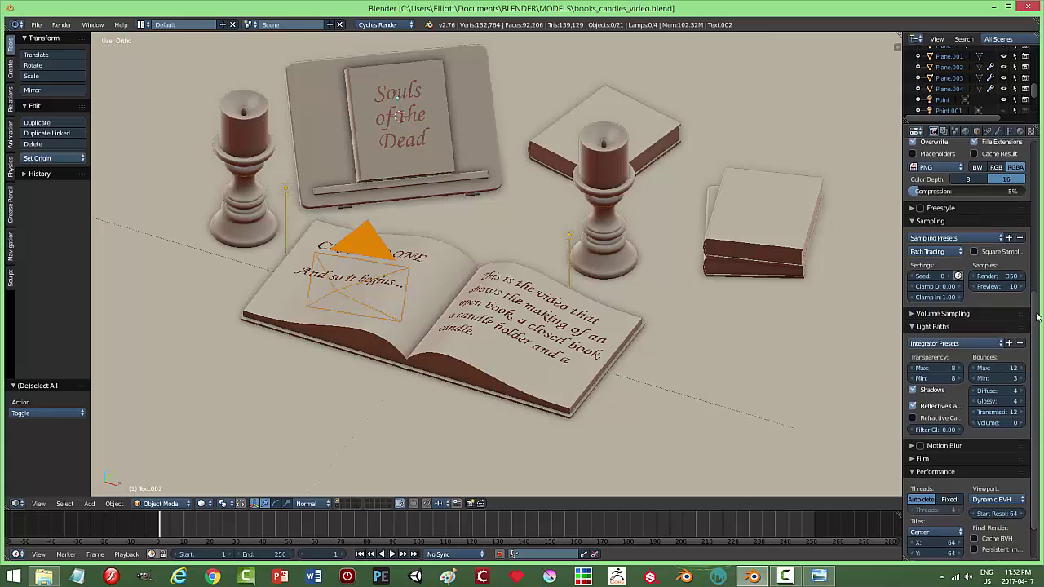
pyautogui.scroll(-2, 1038, 316)
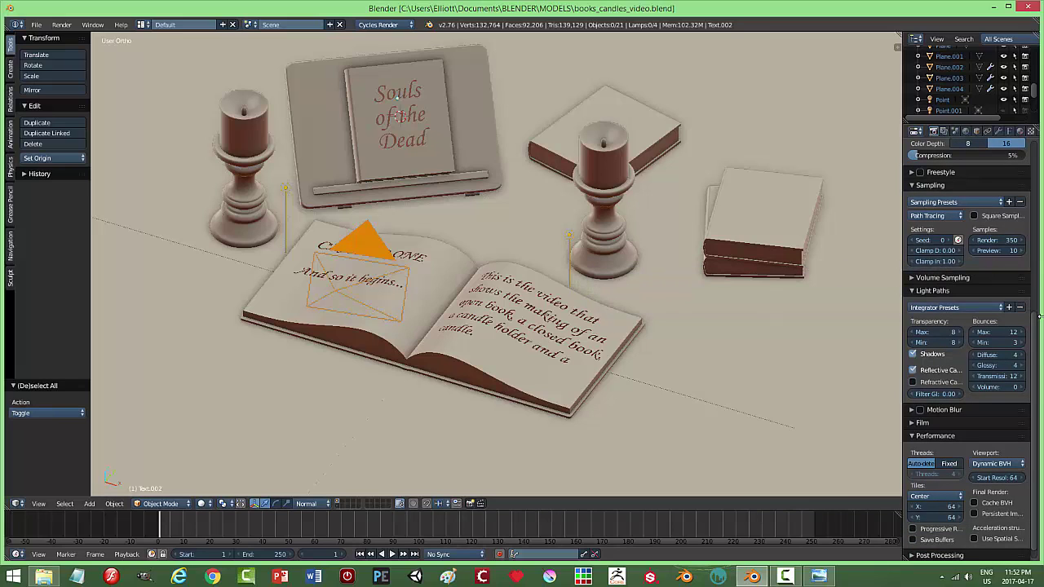
pyautogui.scroll(-1, 1036, 358)
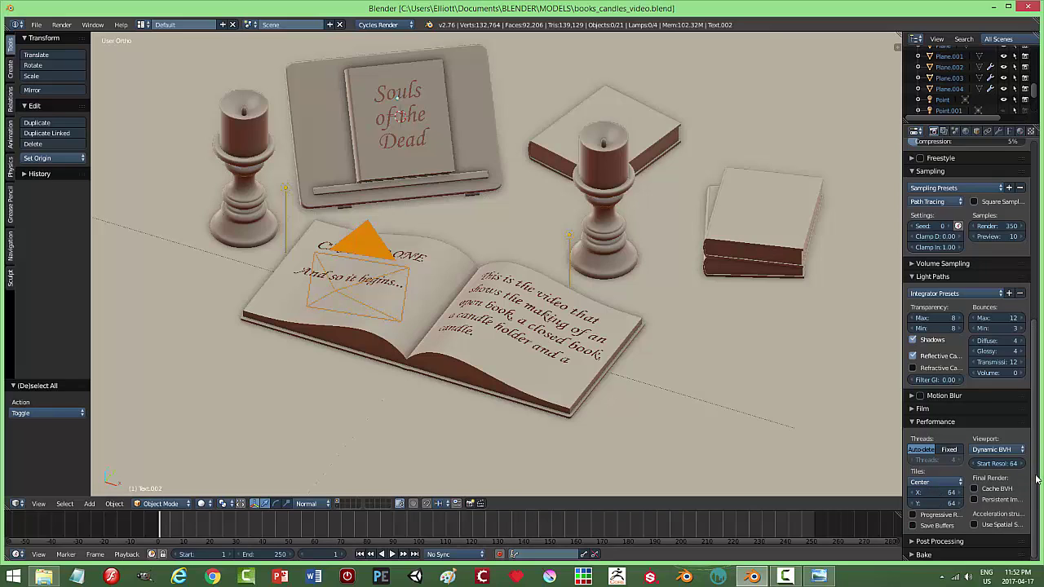
pyautogui.scroll(2, 1039, 479)
pyautogui.scroll(-3, 1038, 477)
pyautogui.scroll(2, 1038, 473)
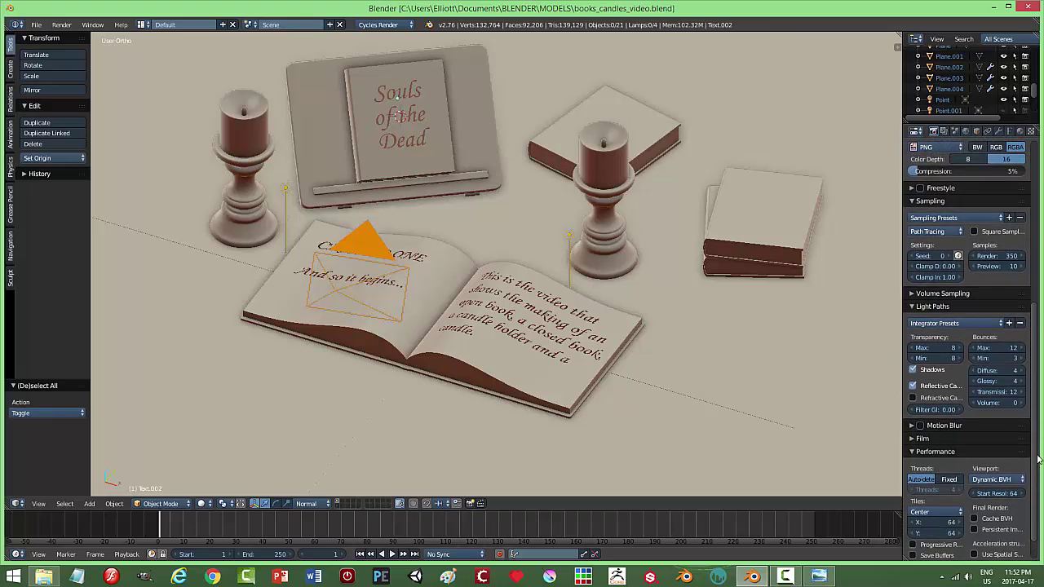
pyautogui.click(818, 577)
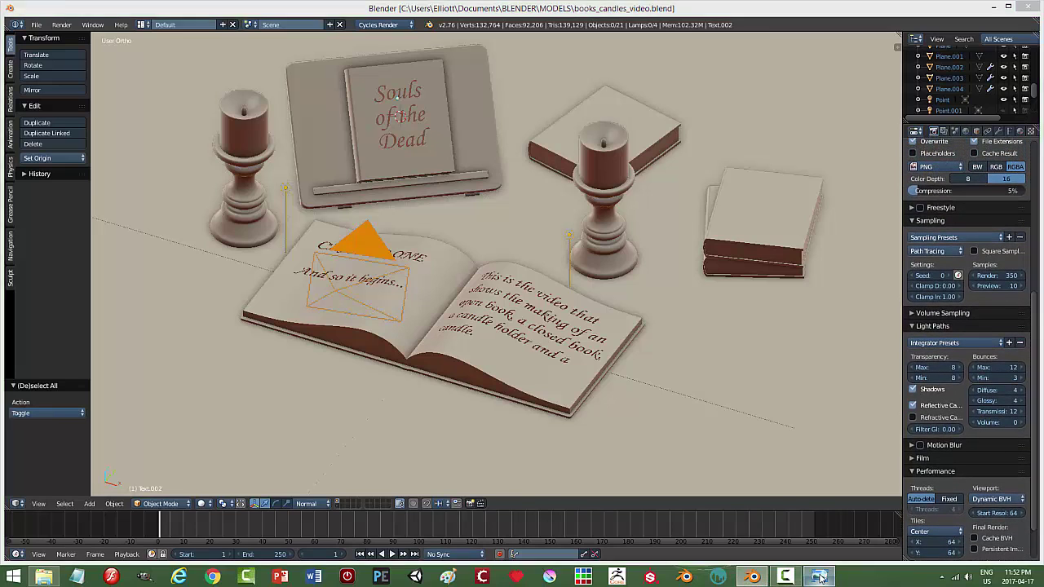